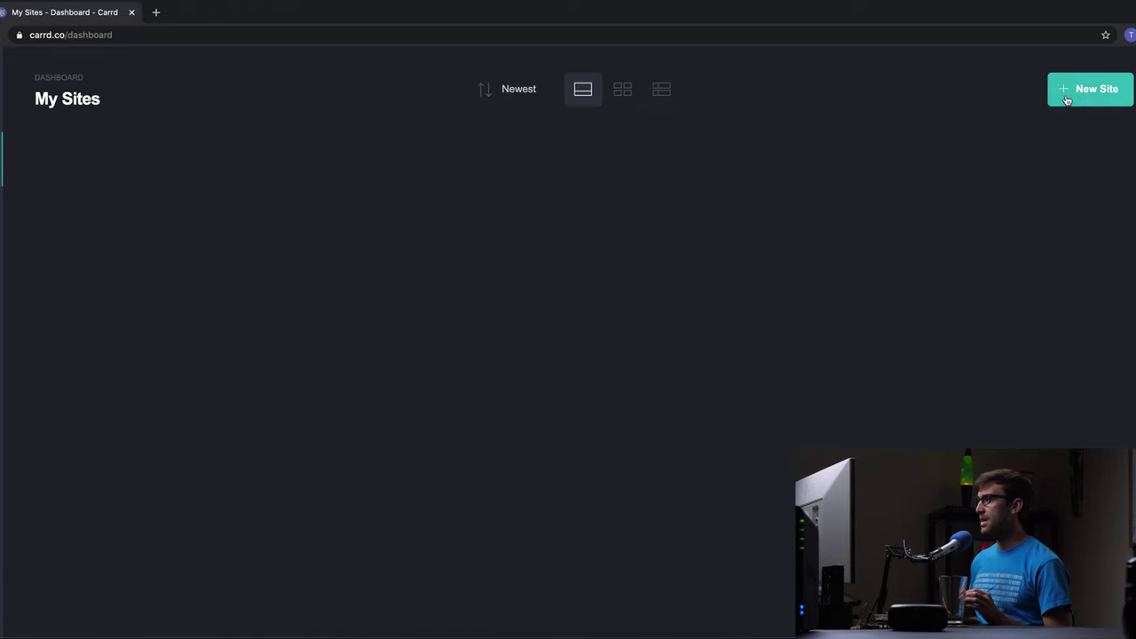
- Start a new site from the My Sites dashboard to reach the template gallery
{"action": "left_click", "coordinate": [1052, 99]}
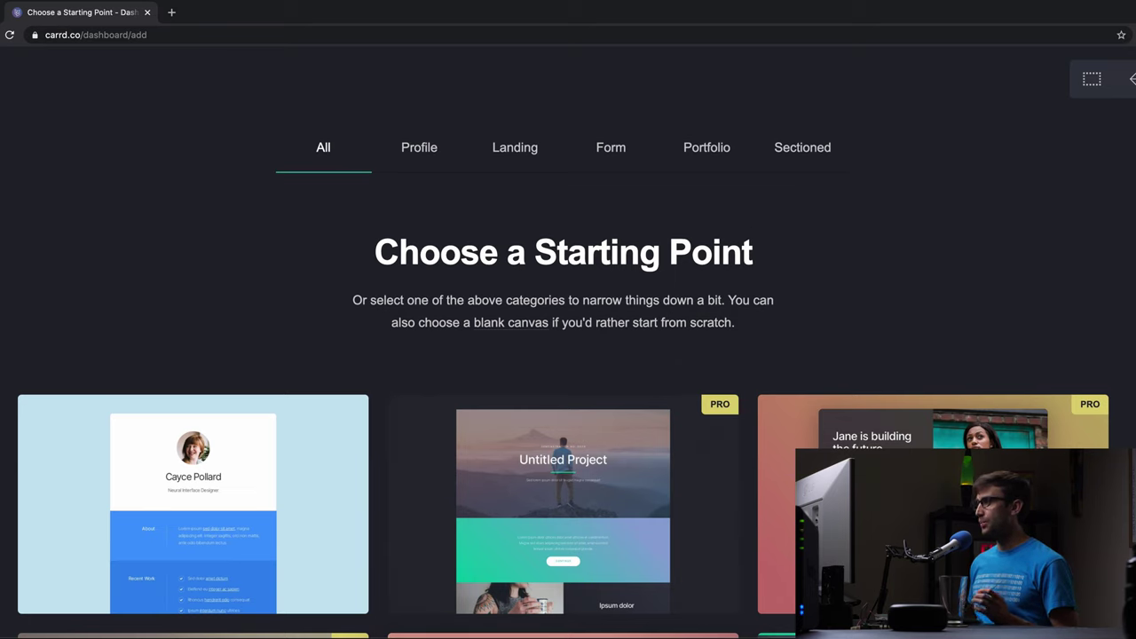
- Pick the profile template with the photo panel beside a dark text card
{"action": "scroll", "coordinate": [569, 343], "scroll_direction": "down", "scroll_amount": 6}
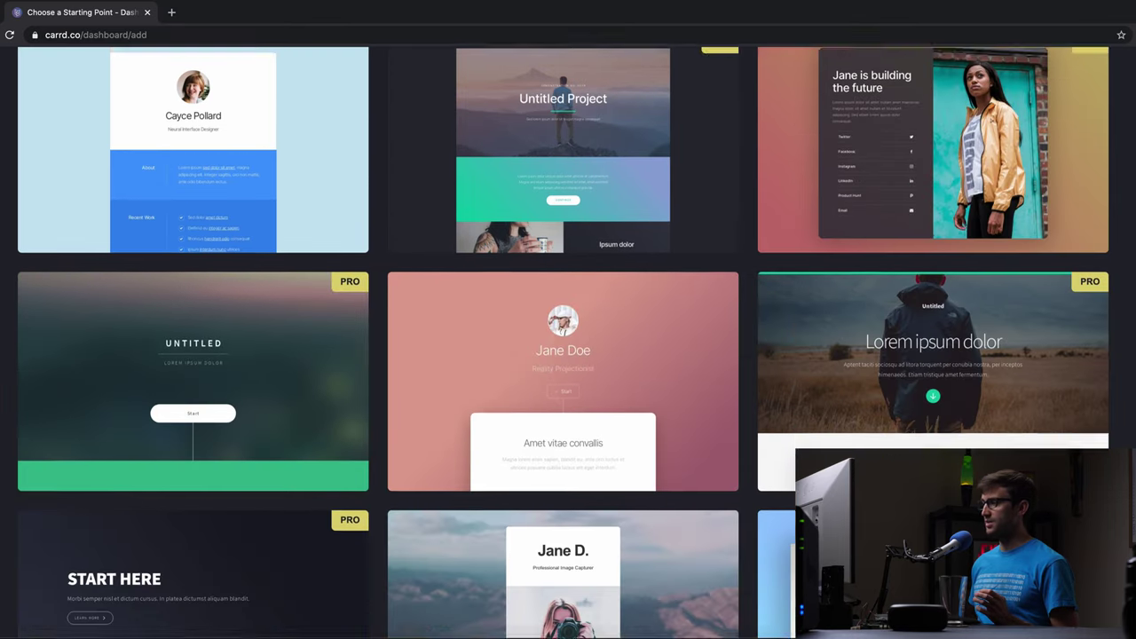
{"action": "scroll", "coordinate": [568, 343], "scroll_direction": "down", "scroll_amount": 6}
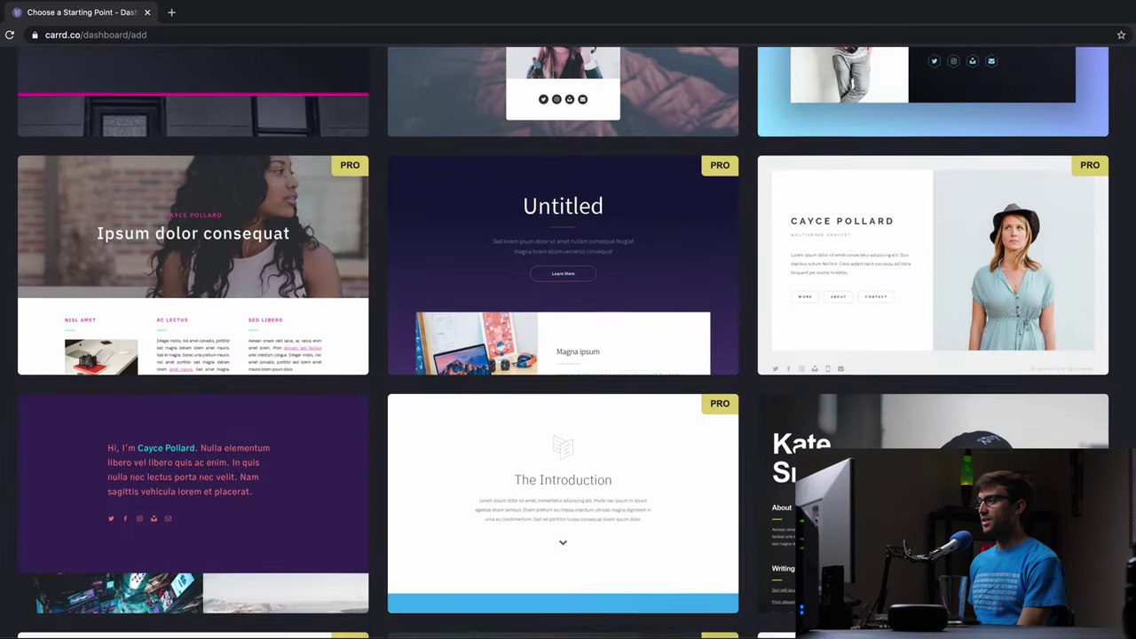
{"action": "scroll", "coordinate": [888, 222], "scroll_direction": "down", "scroll_amount": 1}
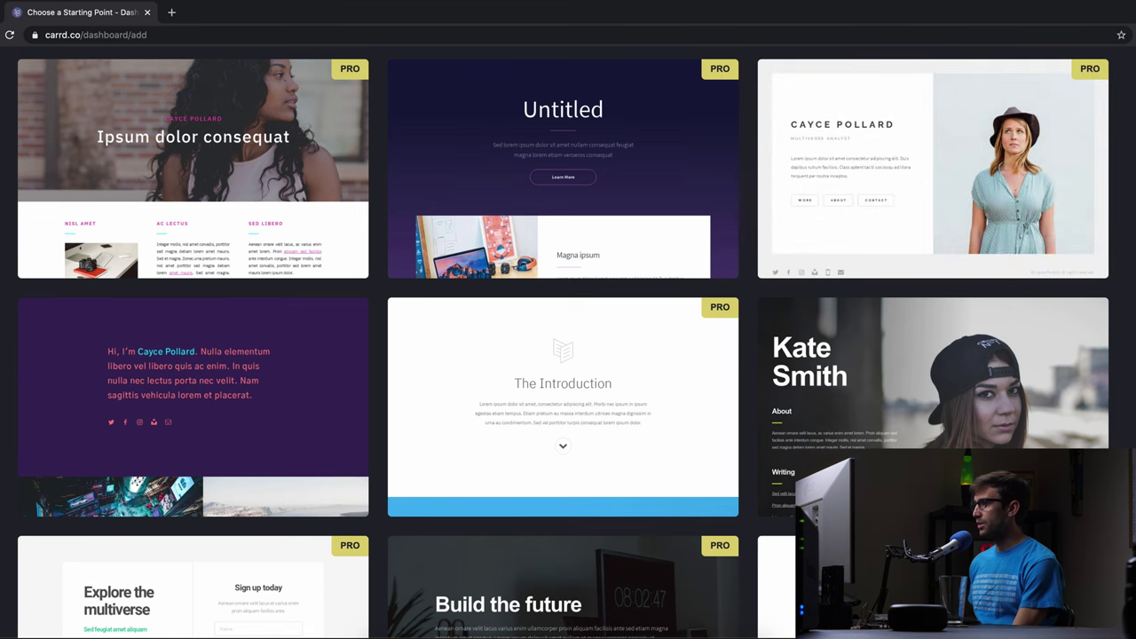
{"action": "scroll", "coordinate": [568, 343], "scroll_direction": "down", "scroll_amount": 12}
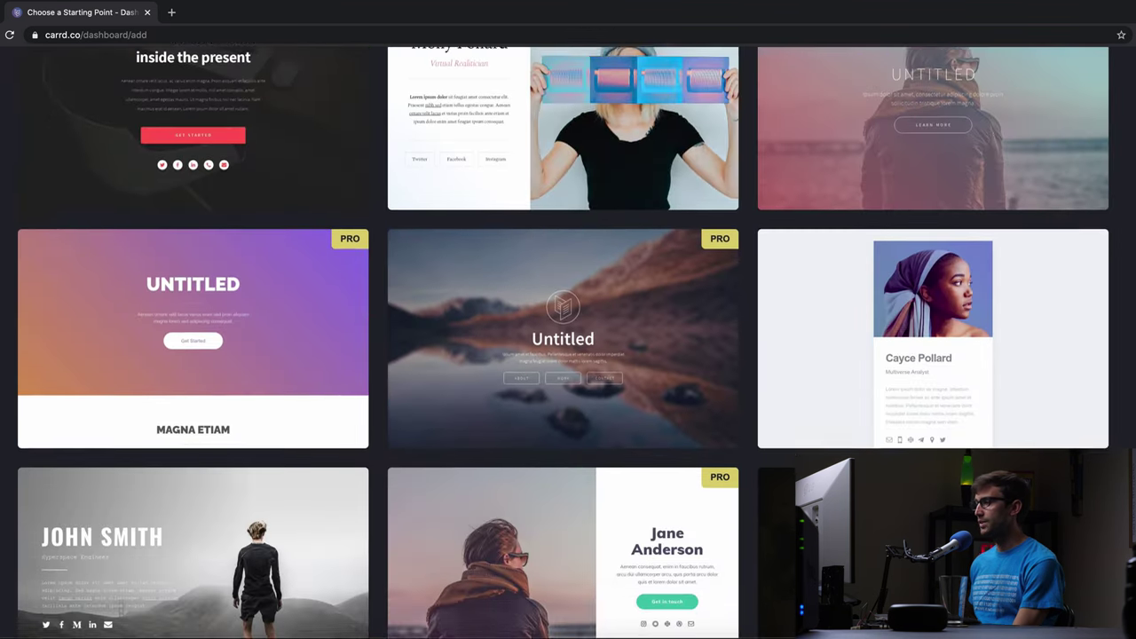
{"action": "scroll", "coordinate": [568, 343], "scroll_direction": "down", "scroll_amount": 12}
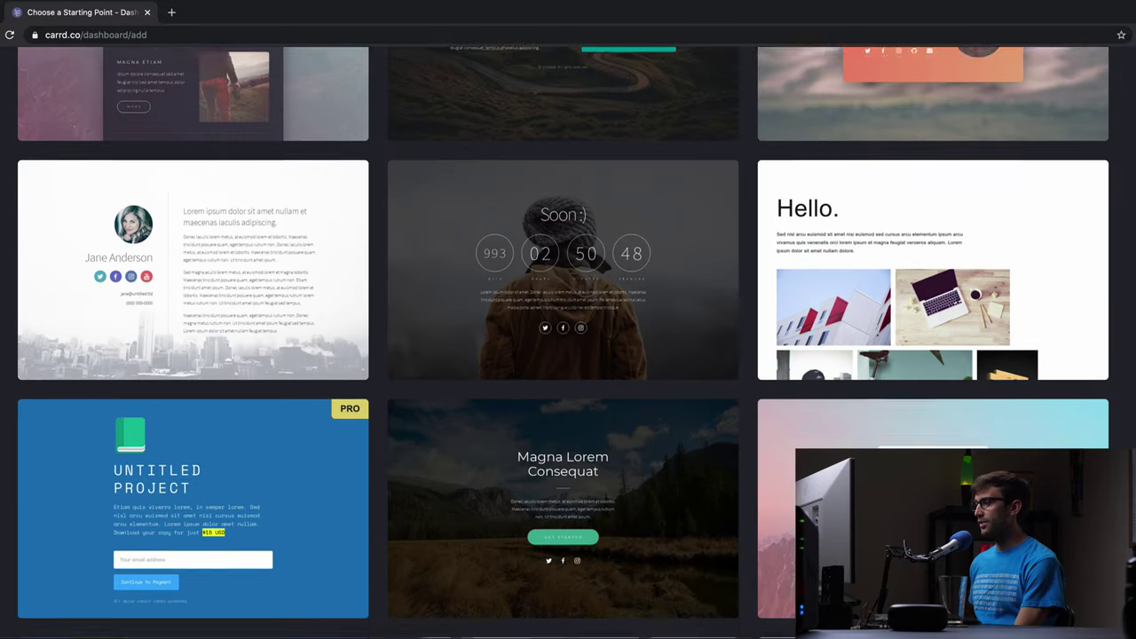
{"action": "scroll", "coordinate": [569, 343], "scroll_direction": "down", "scroll_amount": 15}
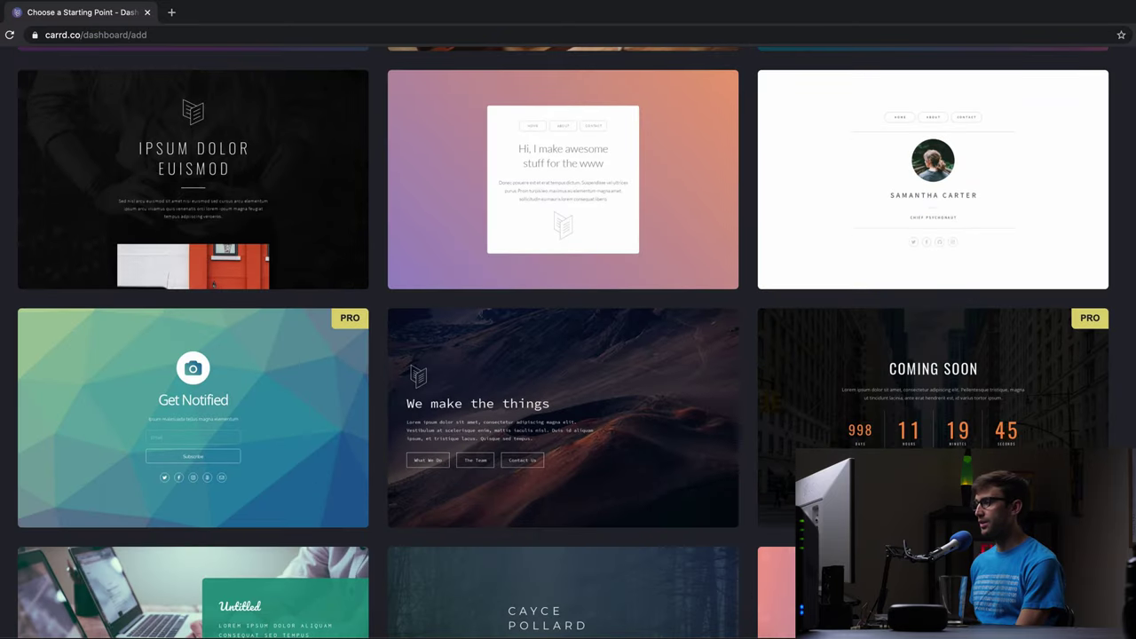
{"action": "scroll", "coordinate": [568, 343], "scroll_direction": "down", "scroll_amount": 14}
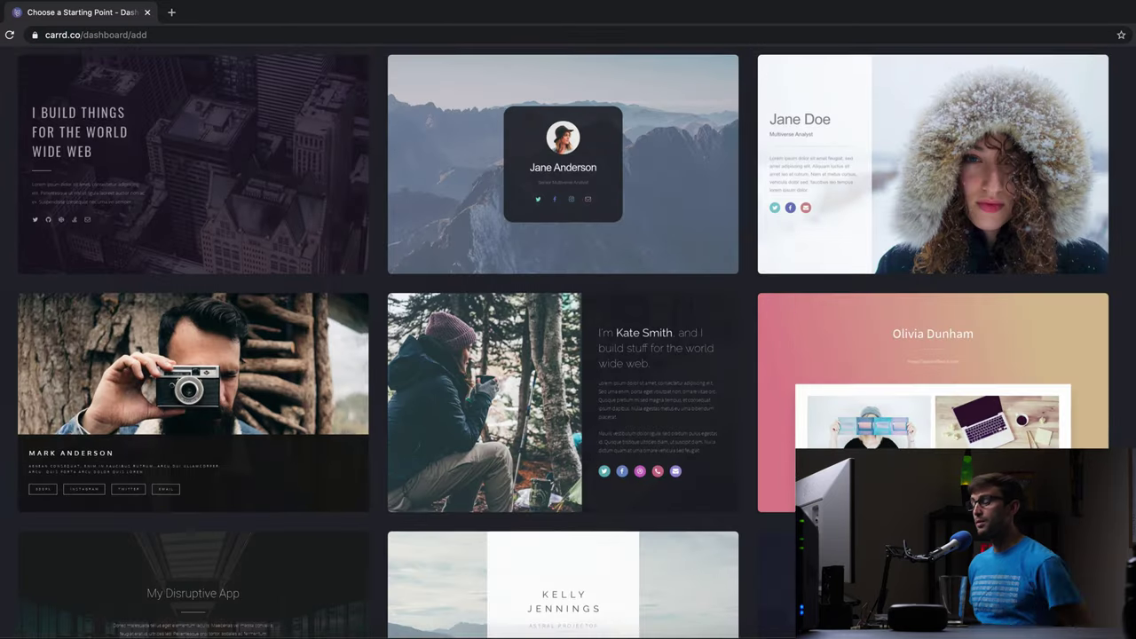
{"action": "scroll", "coordinate": [568, 343], "scroll_direction": "down", "scroll_amount": 12}
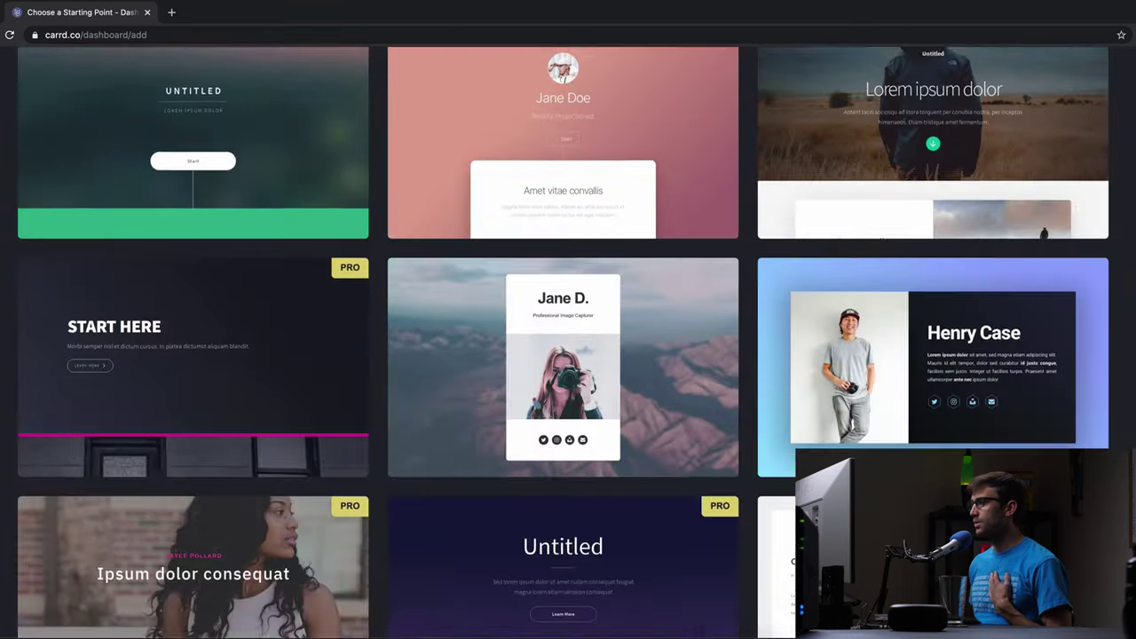
{"action": "scroll", "coordinate": [1059, 185], "scroll_direction": "up", "scroll_amount": 3}
{"action": "scroll", "coordinate": [1059, 185], "scroll_direction": "down", "scroll_amount": 9}
{"action": "scroll", "coordinate": [1059, 186], "scroll_direction": "up", "scroll_amount": 5}
{"action": "scroll", "coordinate": [1059, 185], "scroll_direction": "up", "scroll_amount": 1}
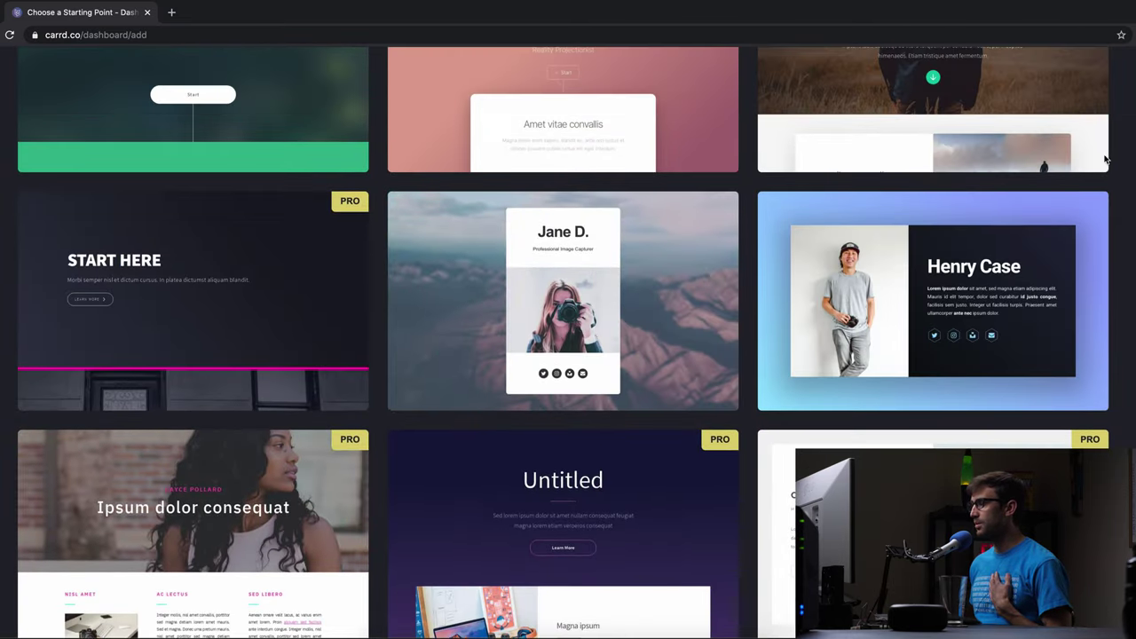
{"action": "mouse_move", "coordinate": [1004, 287]}
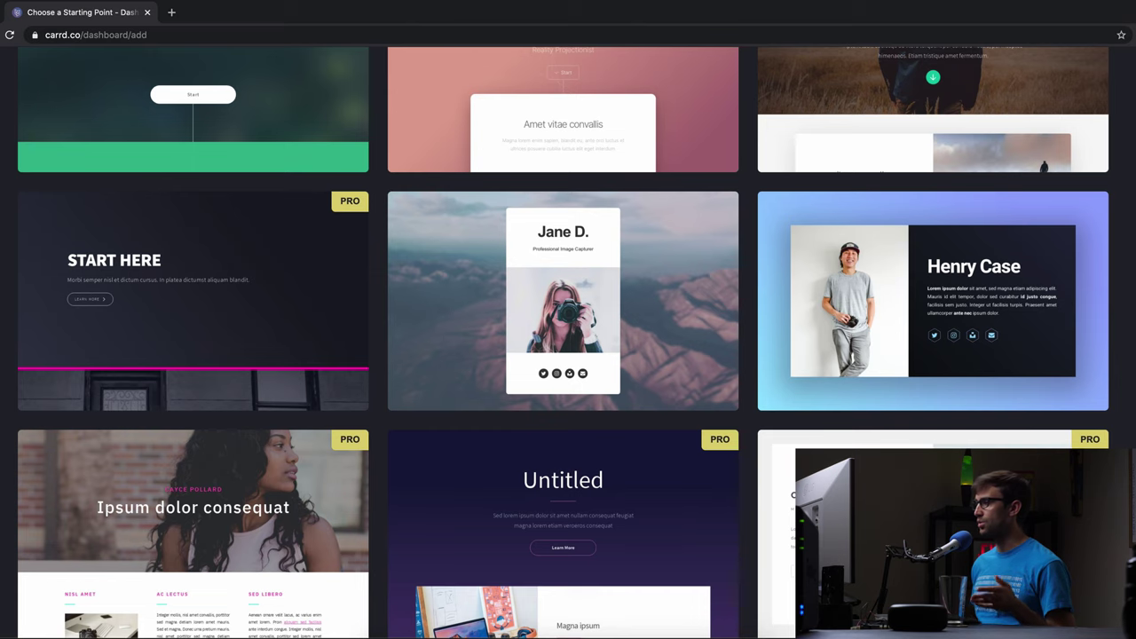
{"action": "mouse_move", "coordinate": [883, 330]}
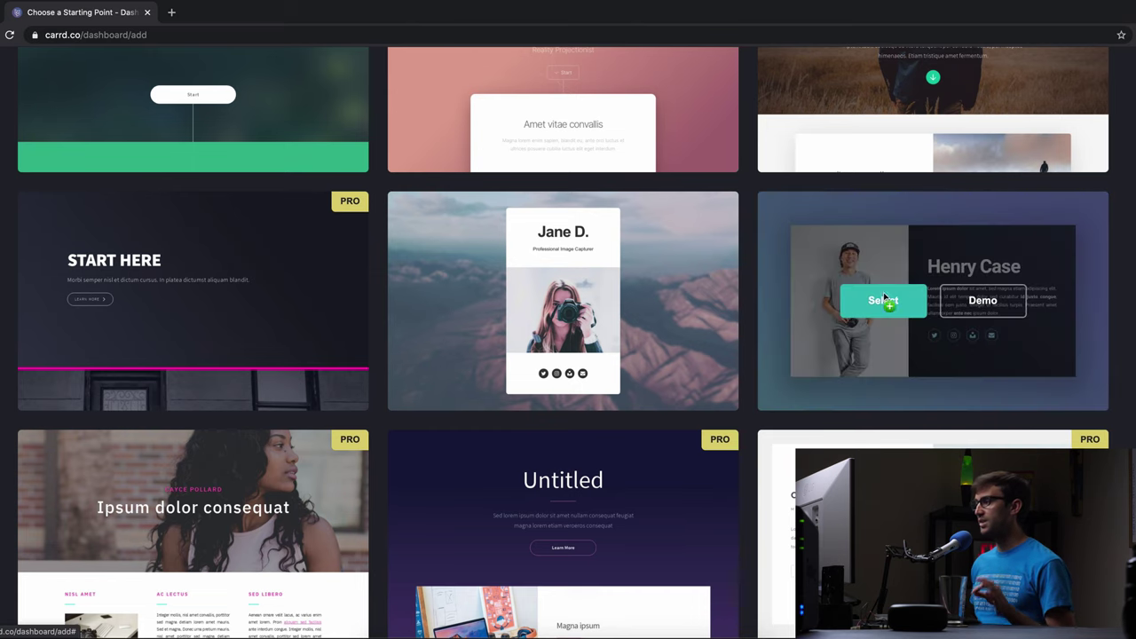
{"action": "left_click", "coordinate": [883, 300]}
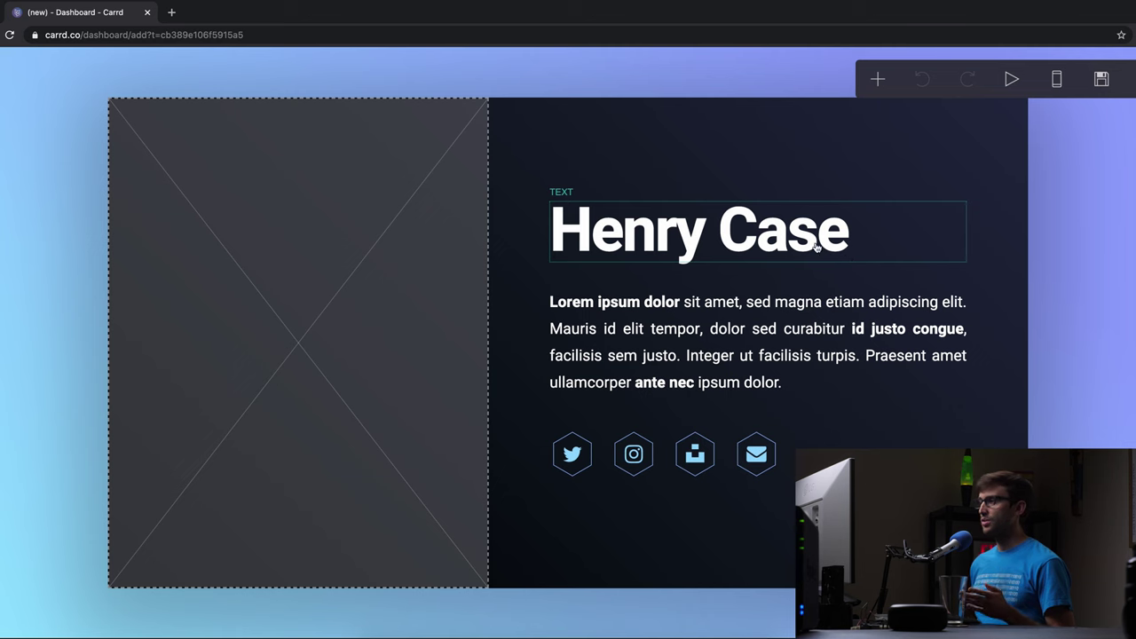
- Replace the sample name heading with the site title '[creator's name] Teaches Teach'
{"action": "left_click", "coordinate": [772, 229]}
{"action": "left_click_drag", "start_coordinate": [134, 208], "coordinate": [5, 211]}
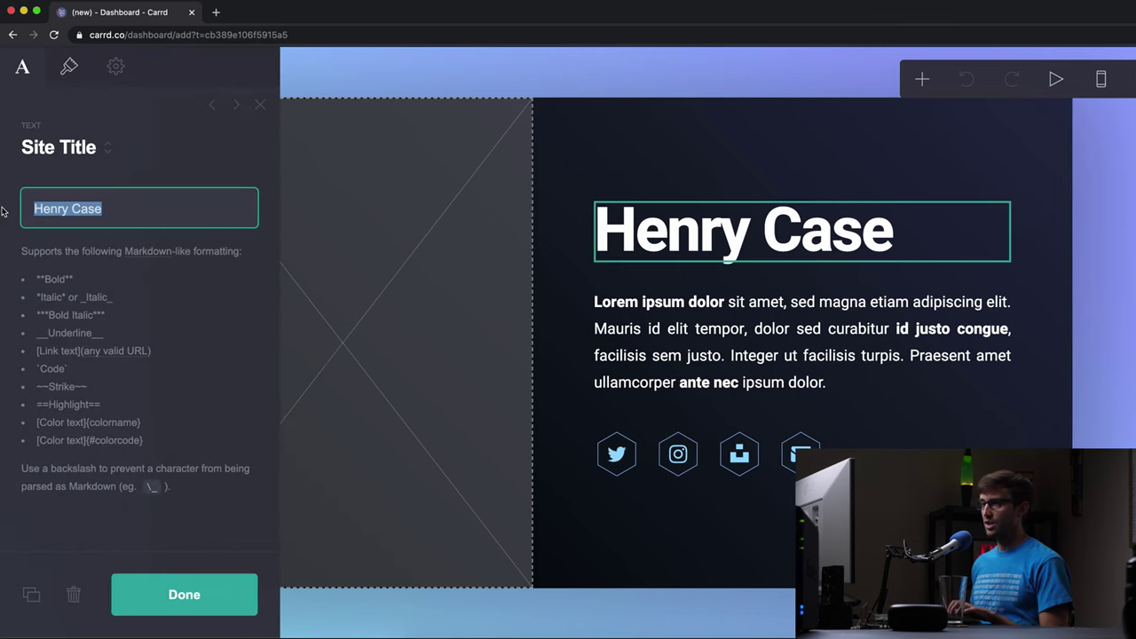
{"action": "type", "text": "Tony Flor"}
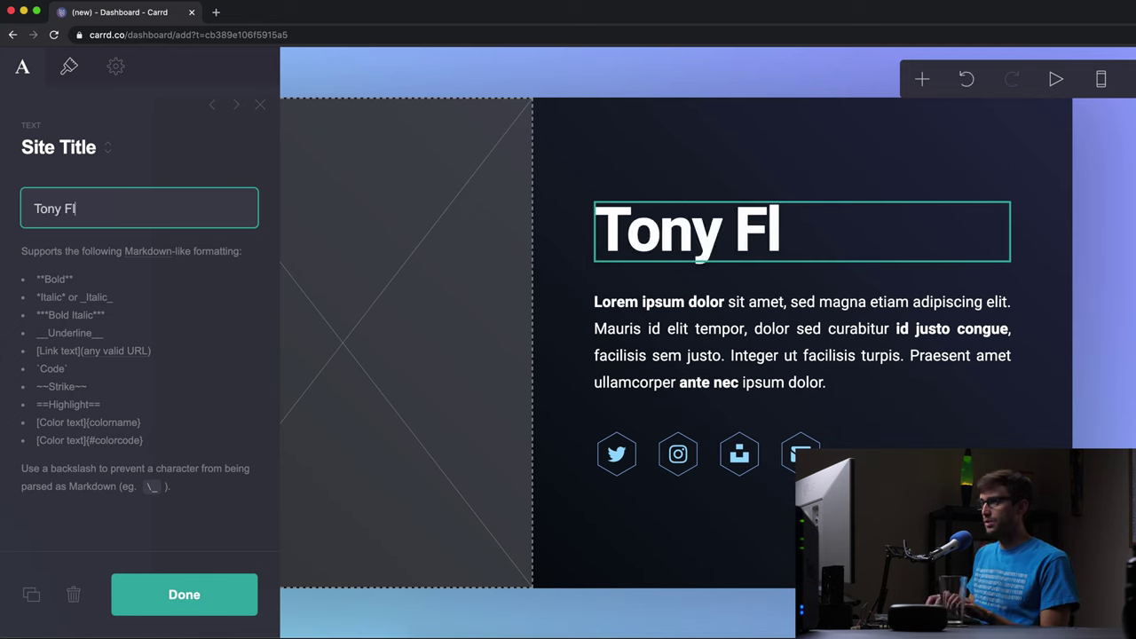
{"action": "key", "text": "BackSpace"}
{"action": "key", "text": "BackSpace"}
{"action": "key", "text": "BackSpace"}
{"action": "key", "text": "BackSpace"}
{"action": "type", "text": "Ton"}
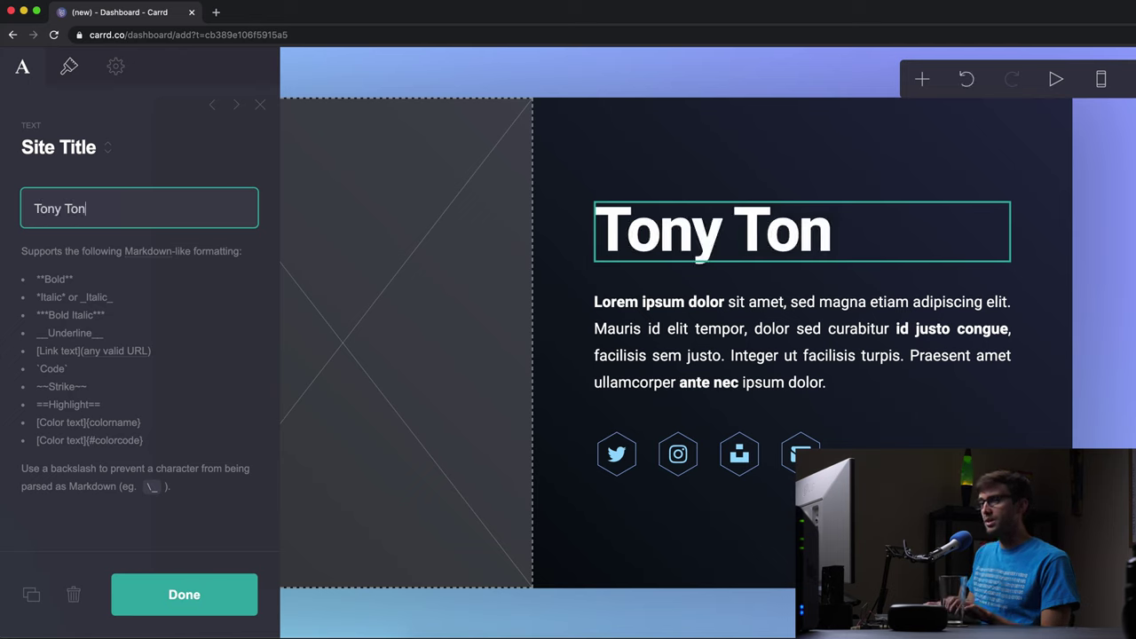
{"action": "key", "text": "BackSpace"}
{"action": "key", "text": "BackSpace"}
{"action": "key", "text": "BackSpace"}
{"action": "type", "text": "Fl"}
{"action": "key", "text": "BackSpace"}
{"action": "key", "text": "BackSpace"}
{"action": "type", "text": "Teaches Teach"}
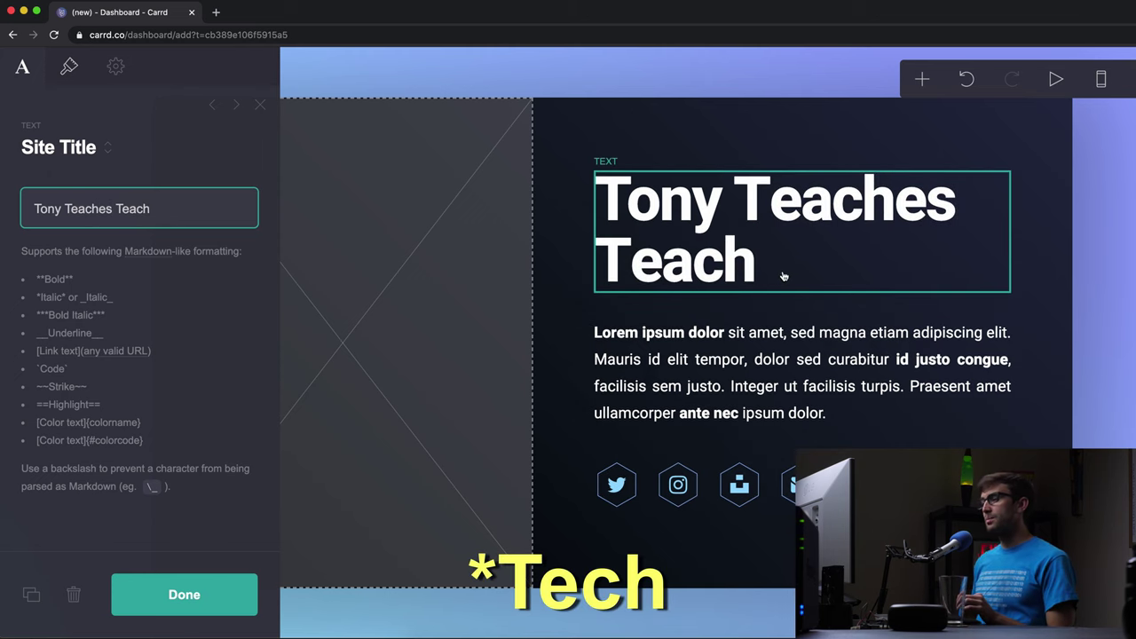
- Set the title to size 3 and Semi Bold weight, keeping the Heebo font
{"action": "left_click", "coordinate": [69, 66]}
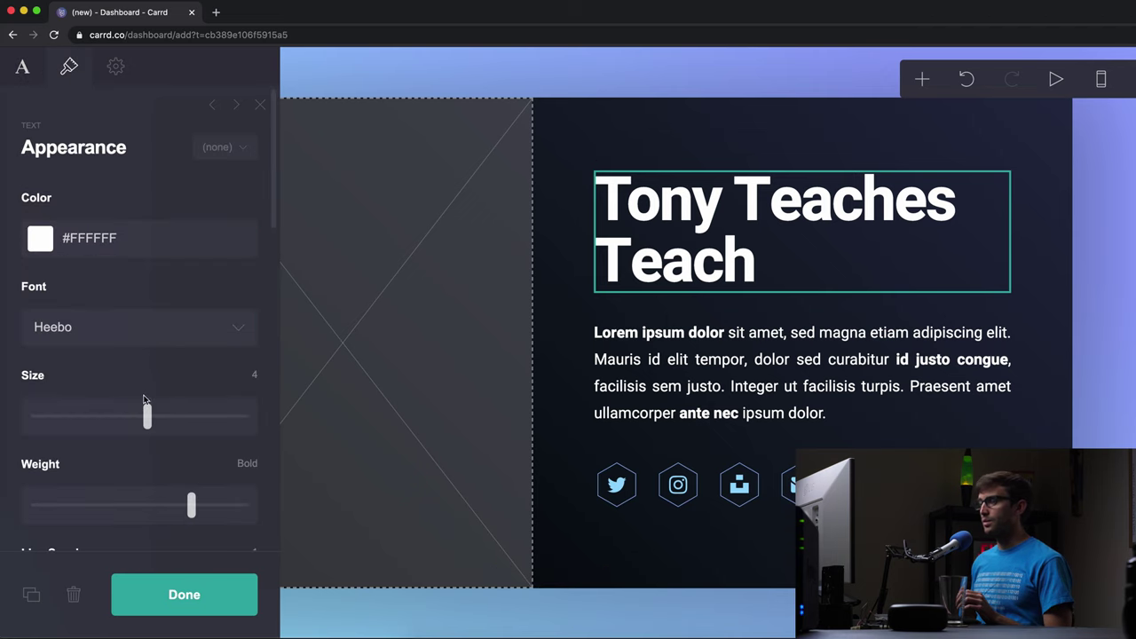
{"action": "left_click_drag", "start_coordinate": [148, 421], "coordinate": [116, 420]}
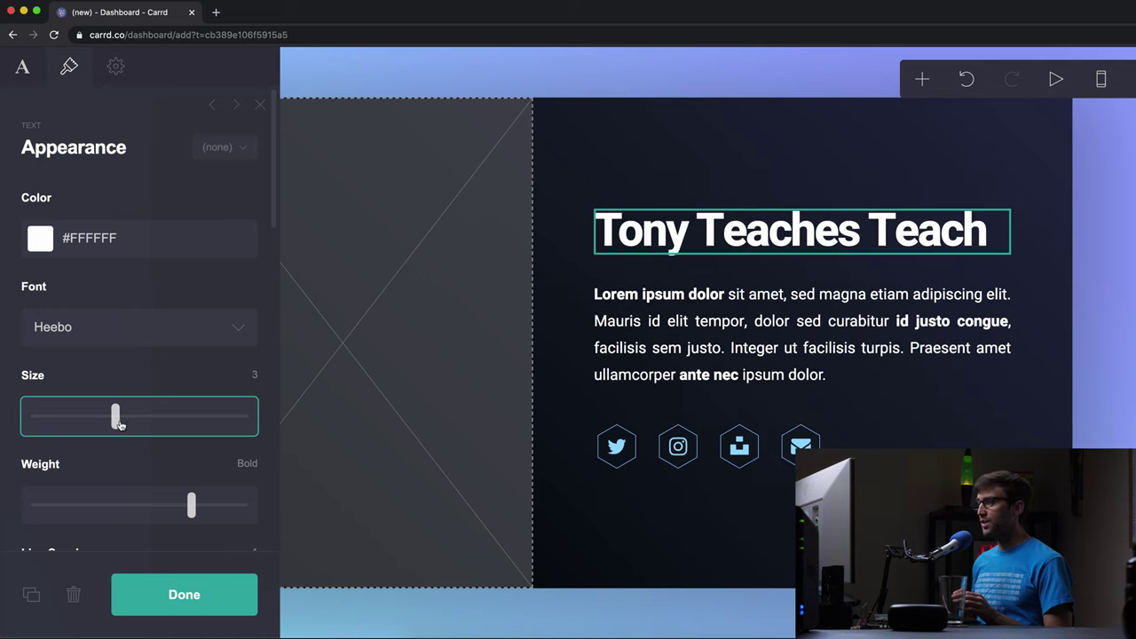
{"action": "scroll", "coordinate": [148, 414], "scroll_direction": "down", "scroll_amount": 1}
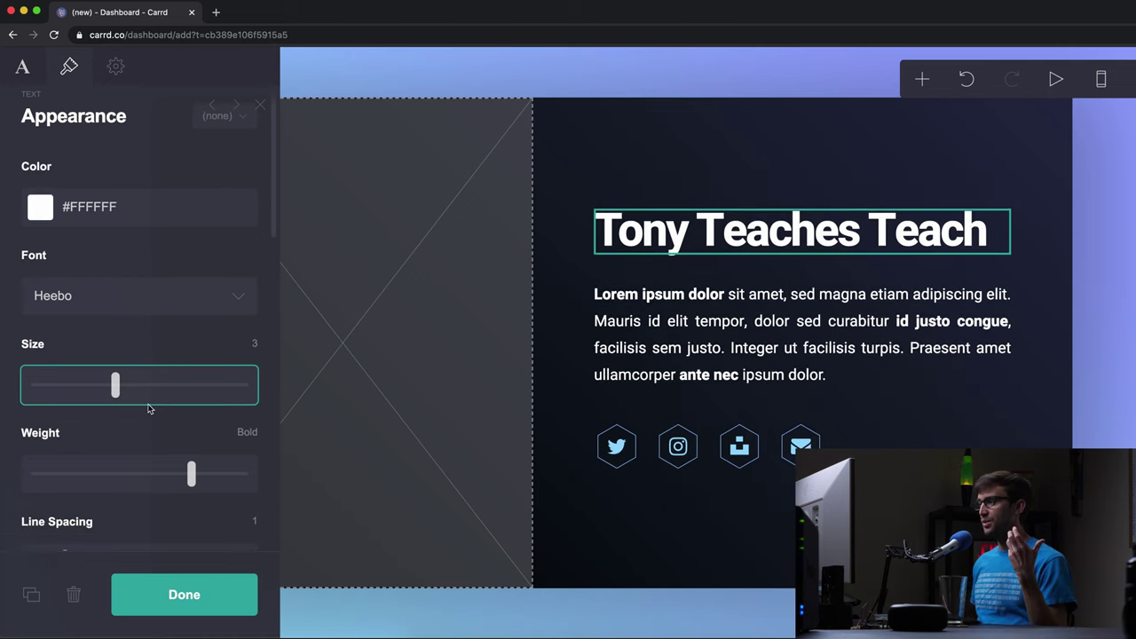
{"action": "left_click_drag", "start_coordinate": [187, 483], "coordinate": [159, 479]}
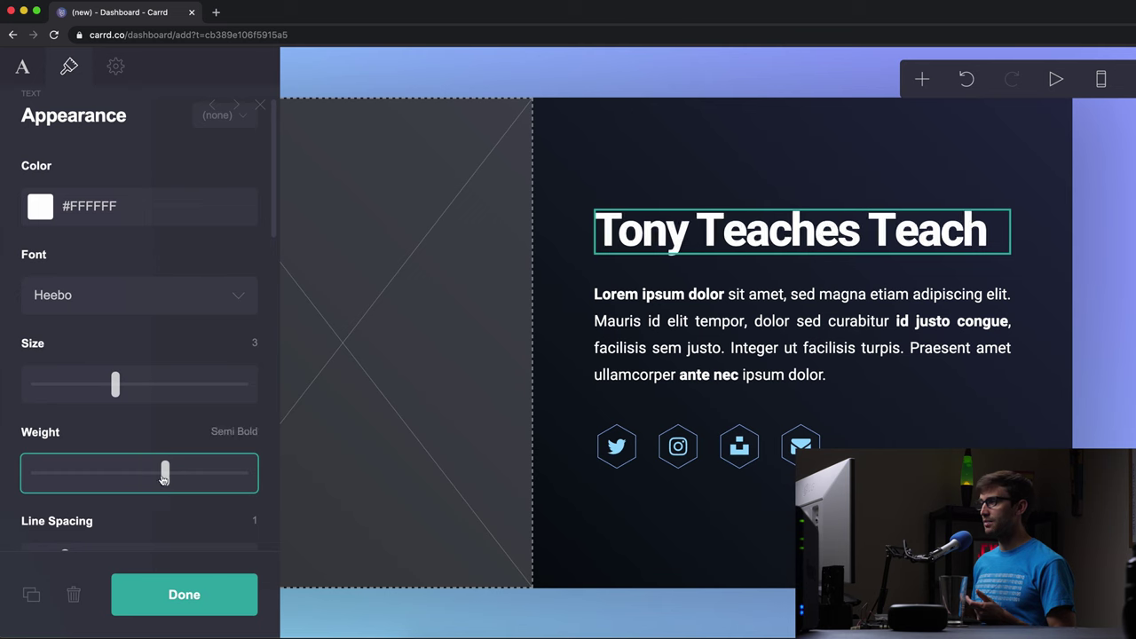
{"action": "scroll", "coordinate": [156, 462], "scroll_direction": "down", "scroll_amount": 1}
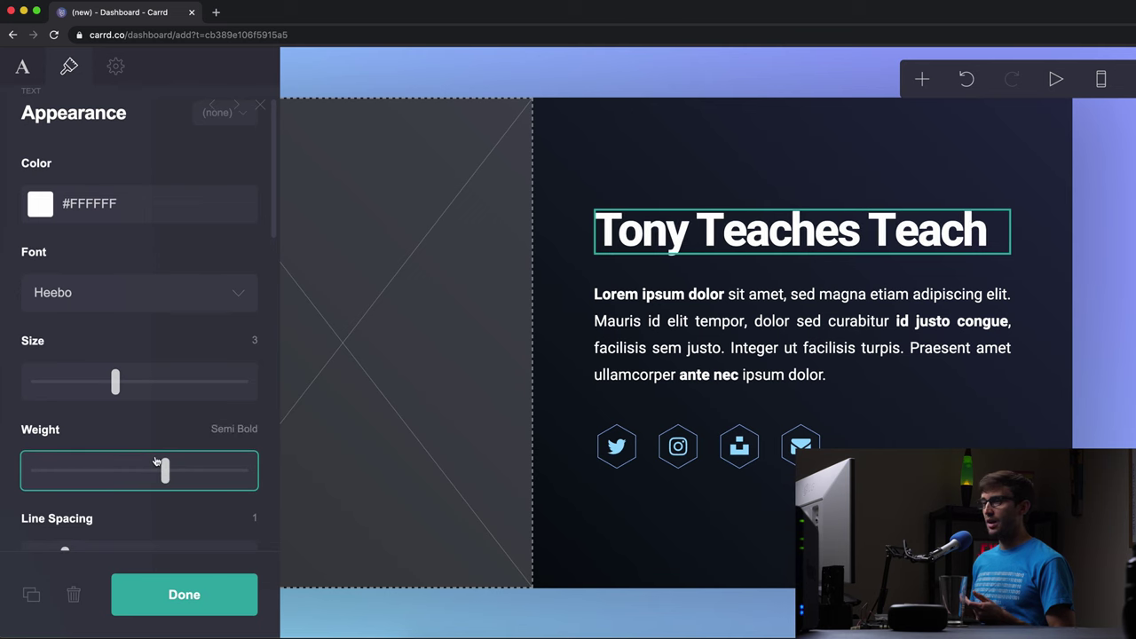
{"action": "left_click", "coordinate": [181, 302]}
{"action": "left_click", "coordinate": [127, 300]}
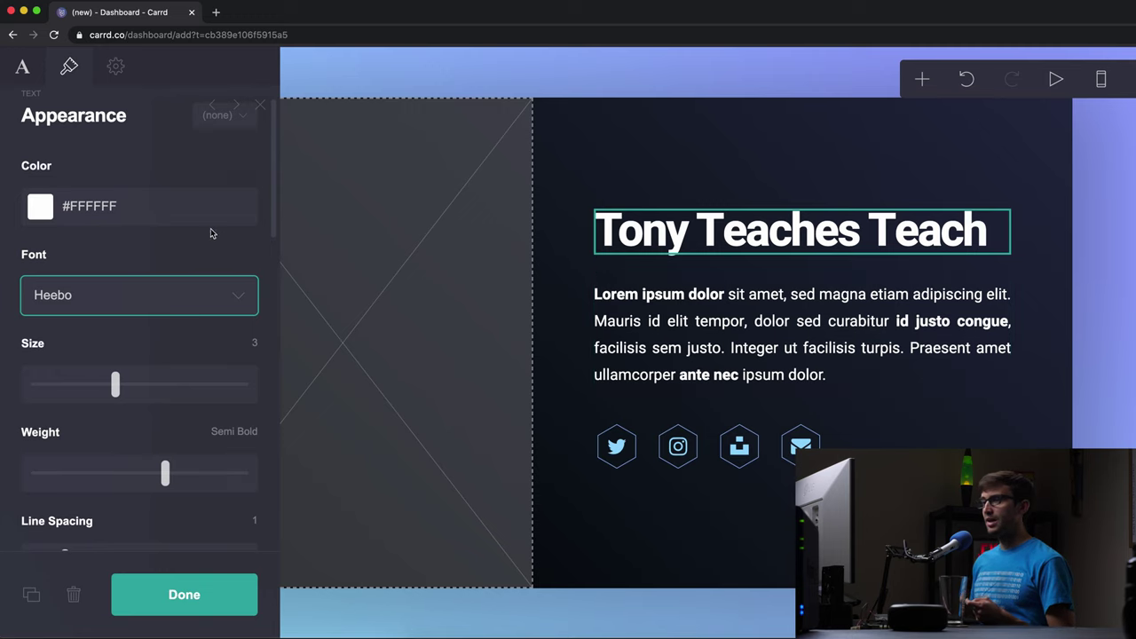
{"action": "left_click", "coordinate": [222, 604]}
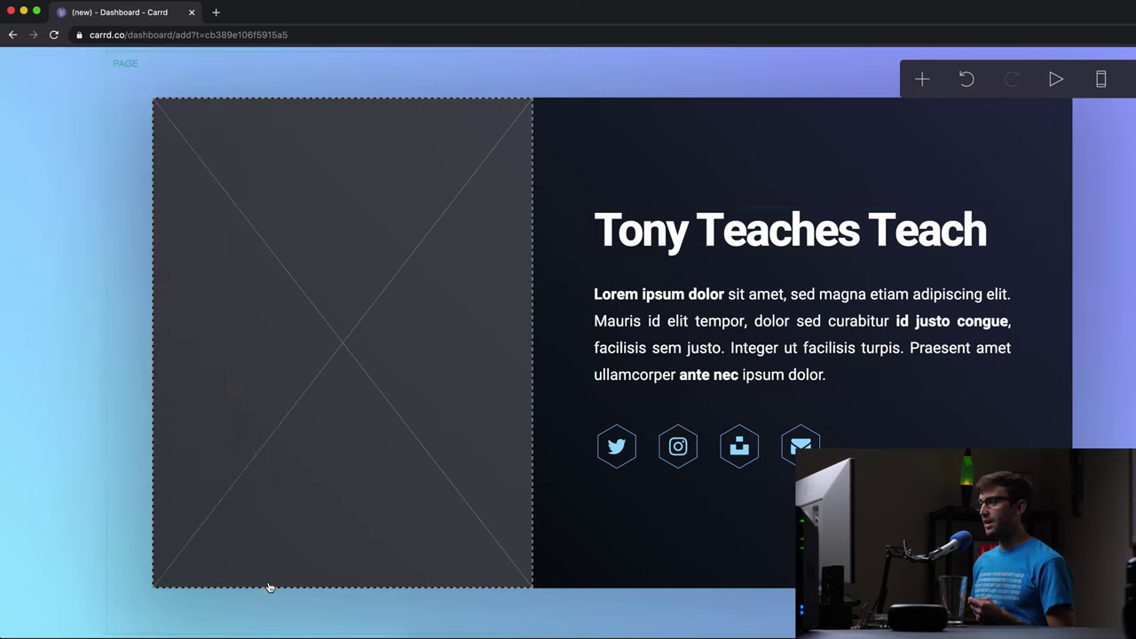
- Replace the placeholder paragraph with 'Hi I am [name]. I teach tech. Check out some of my links below.'
{"action": "left_click", "coordinate": [738, 316]}
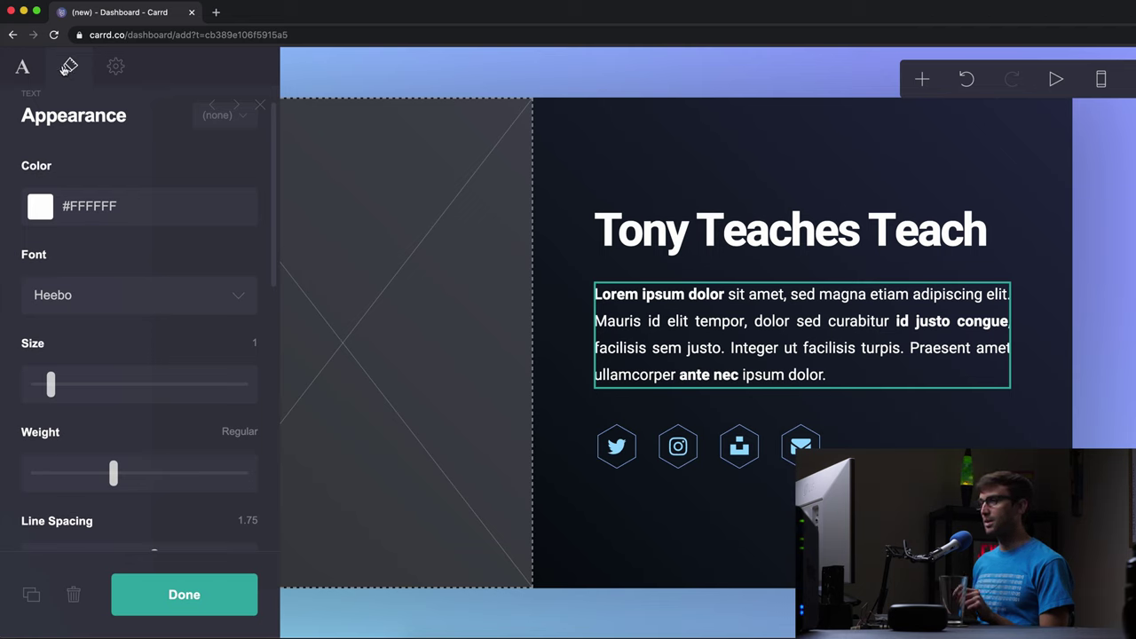
{"action": "left_click", "coordinate": [22, 67]}
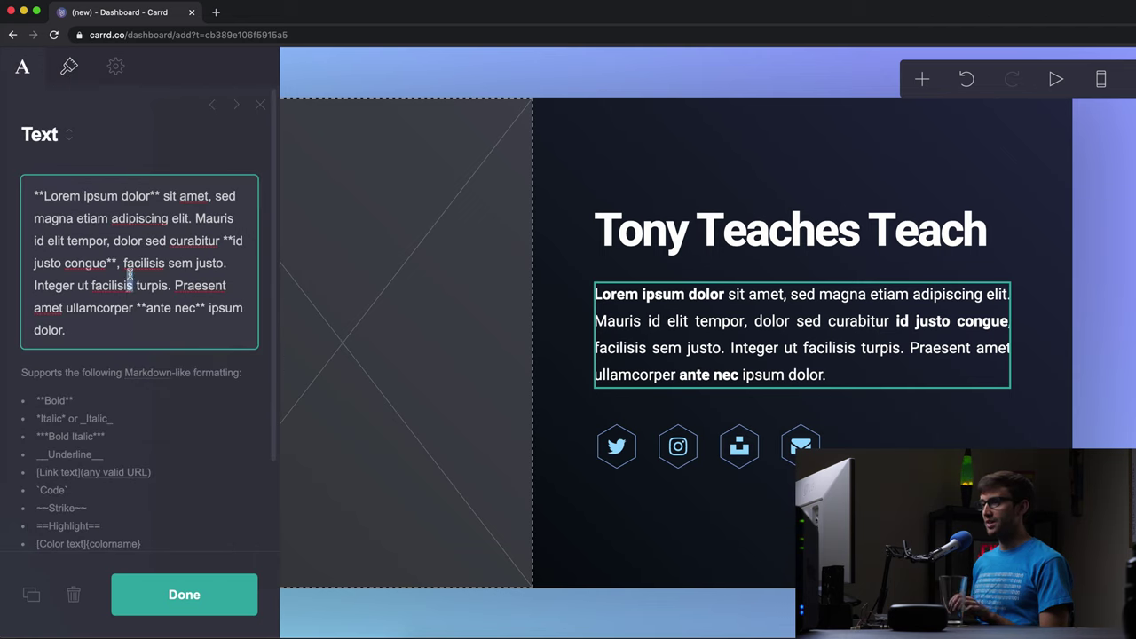
{"action": "key", "text": "super+a"}
{"action": "key", "text": "BackSpace"}
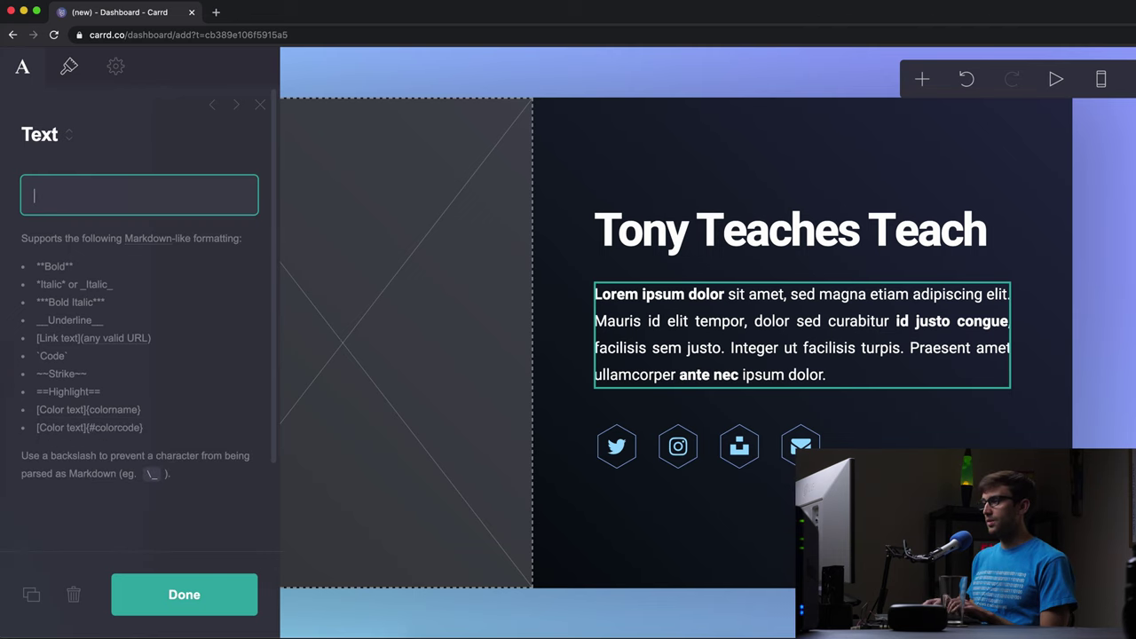
{"action": "type", "text": "Hi"}
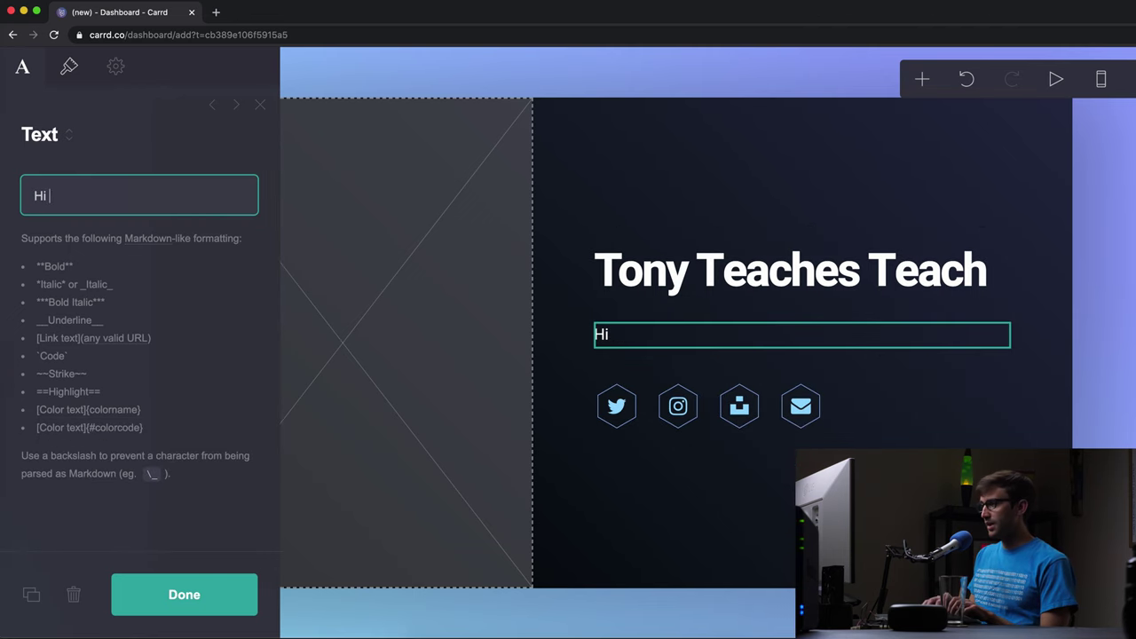
{"action": "type", "text": " I am Tony."}
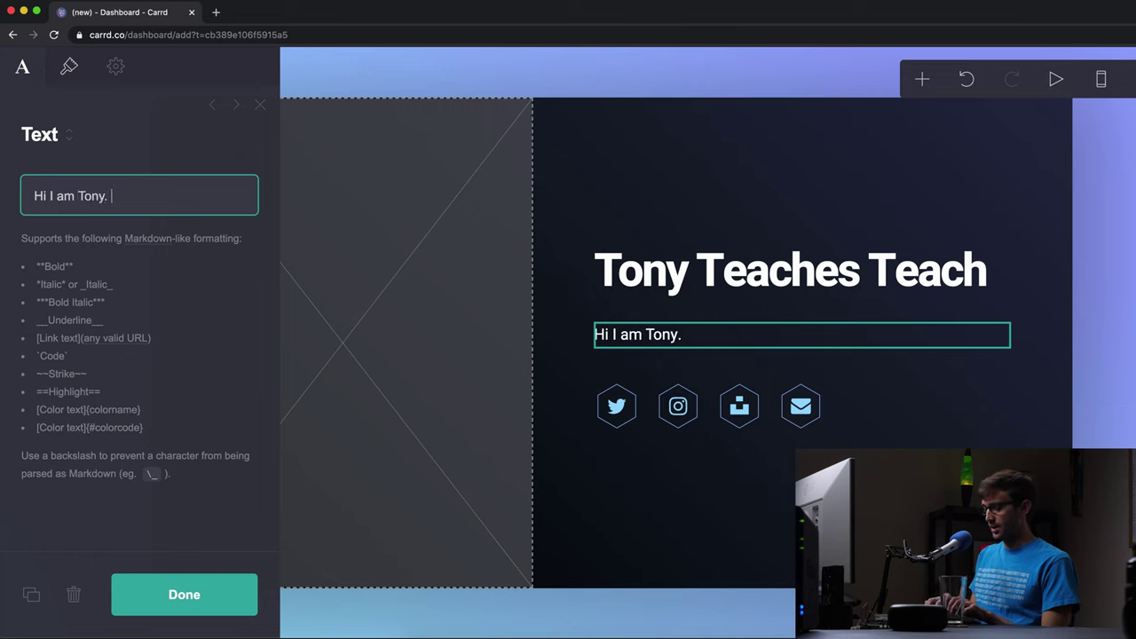
{"action": "type", "text": " I teach te"}
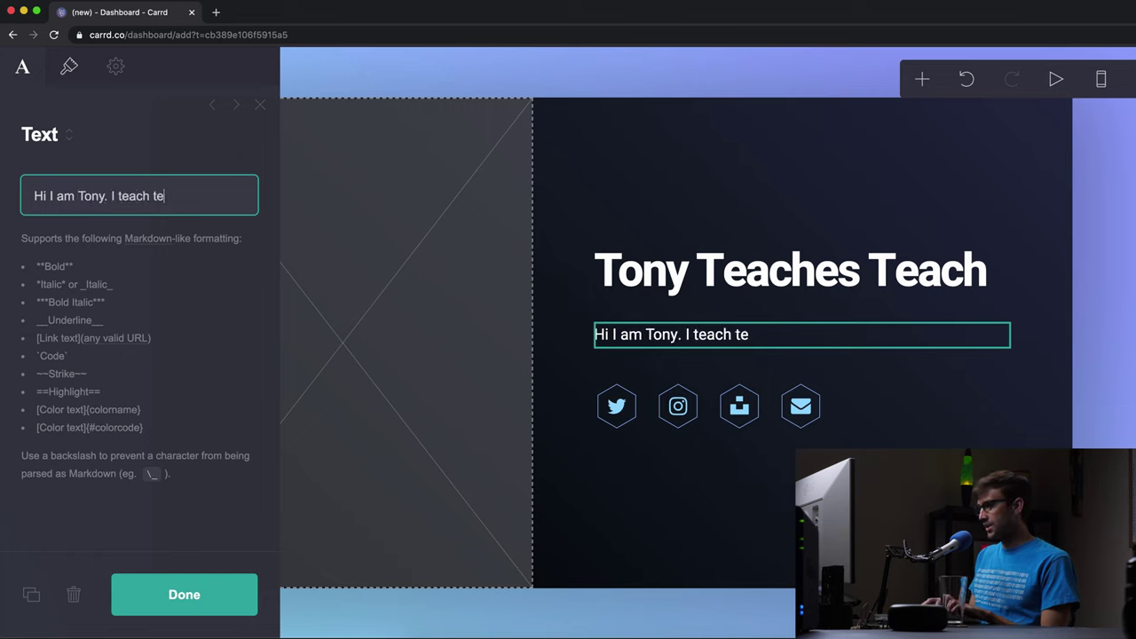
{"action": "type", "text": "ch. Check out some m"}
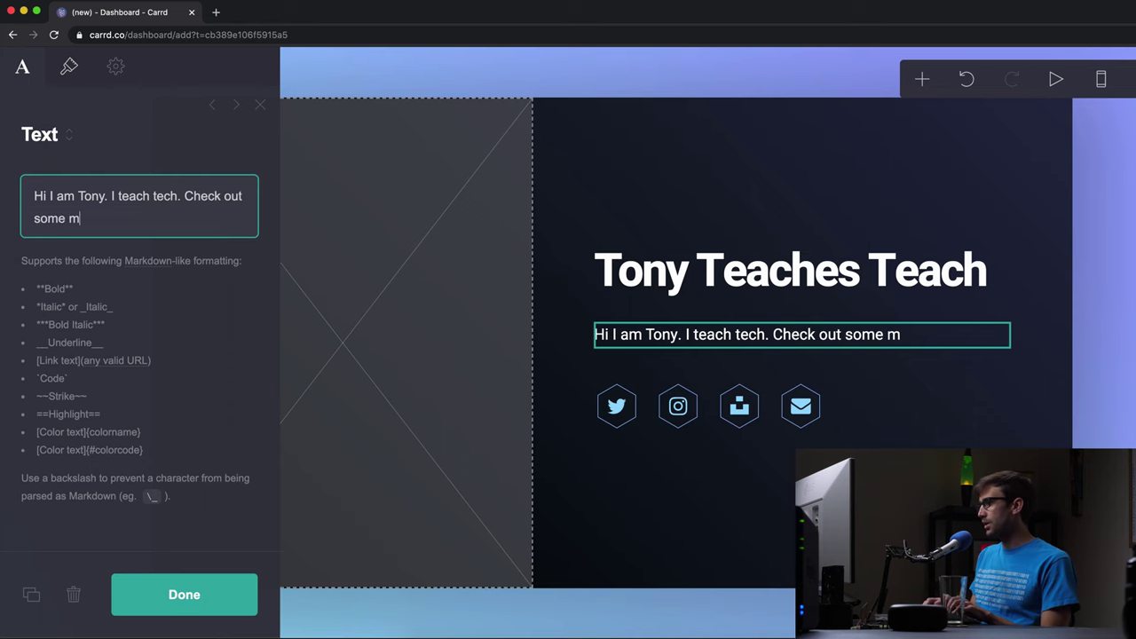
{"action": "key", "text": "BackSpace"}
{"action": "type", "text": "of my"}
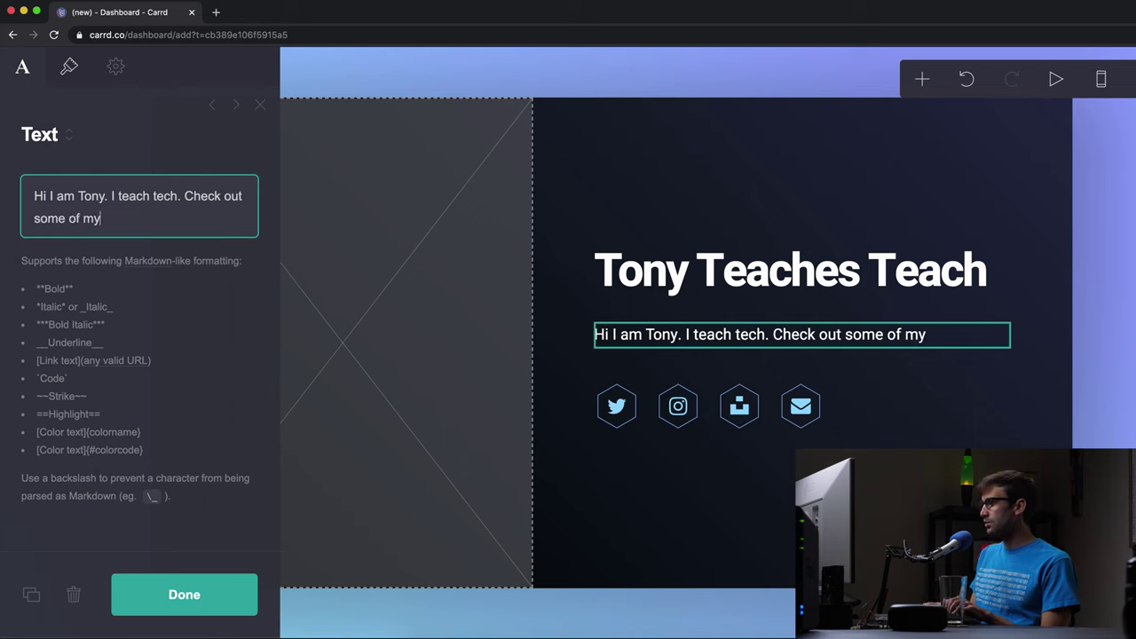
{"action": "type", "text": " links below."}
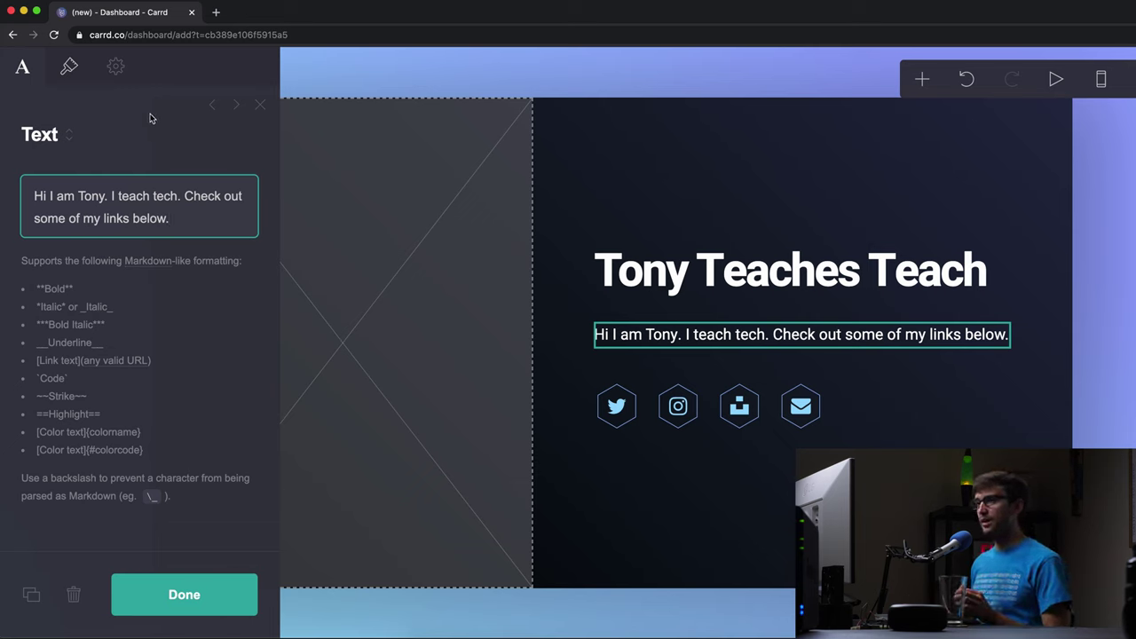
- Set the intro paragraph to Courier New, size 1.25, Semi Bold, with 1.5 line spacing
{"action": "left_click", "coordinate": [68, 69]}
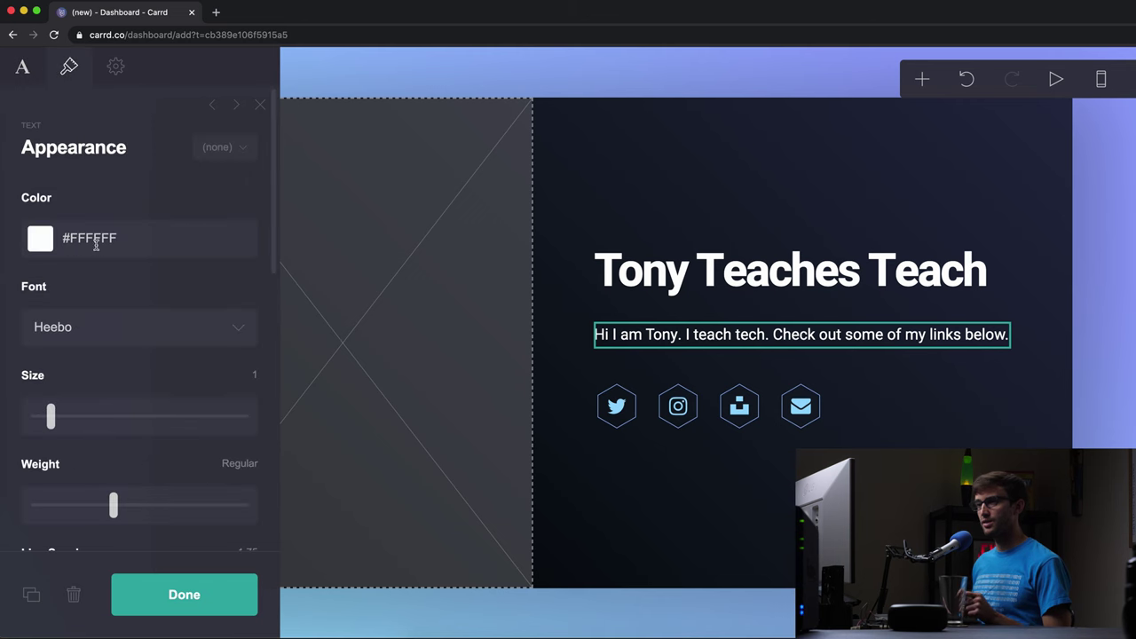
{"action": "left_click", "coordinate": [97, 328]}
{"action": "scroll", "coordinate": [124, 298], "scroll_direction": "up", "scroll_amount": 5}
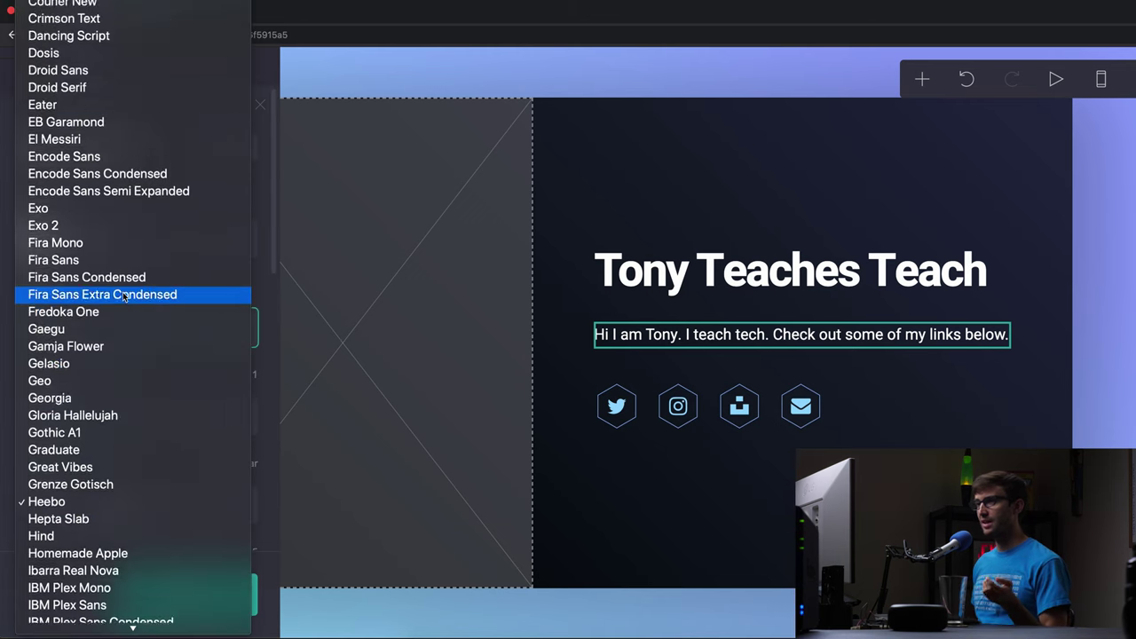
{"action": "scroll", "coordinate": [124, 297], "scroll_direction": "up", "scroll_amount": 5}
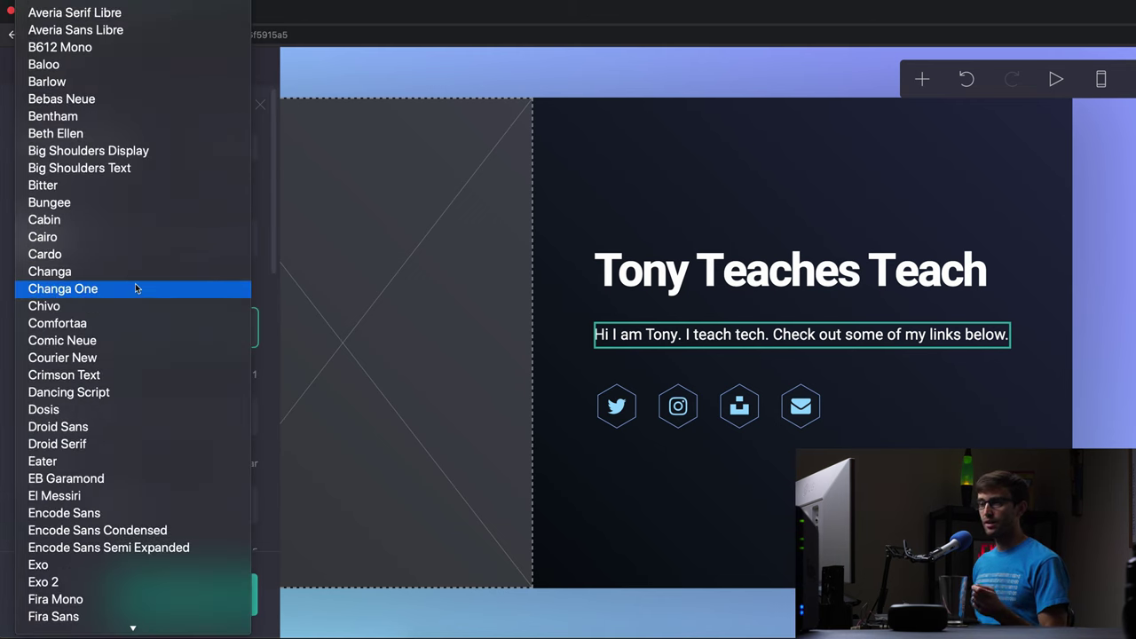
{"action": "left_click", "coordinate": [115, 358]}
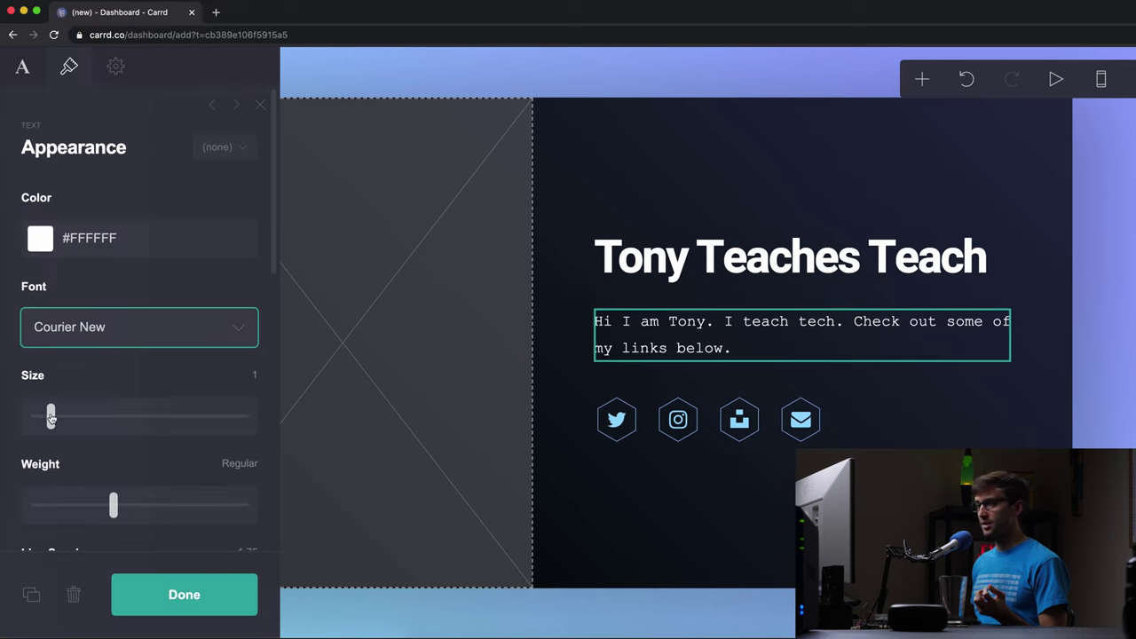
{"action": "left_click_drag", "start_coordinate": [51, 419], "coordinate": [59, 419]}
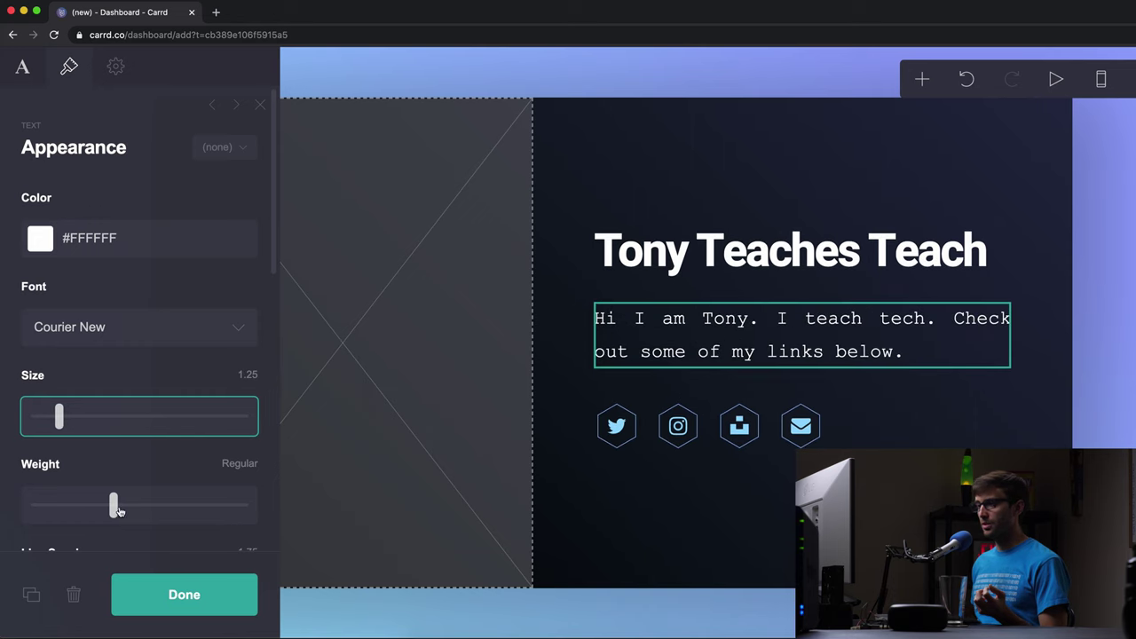
{"action": "left_click_drag", "start_coordinate": [113, 507], "coordinate": [166, 514]}
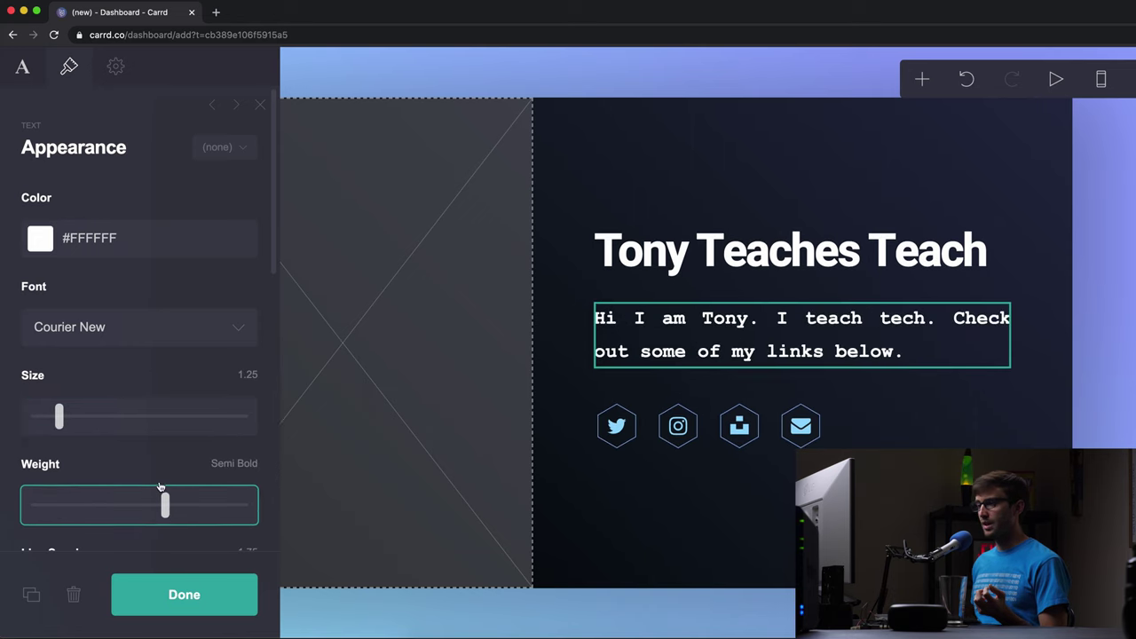
{"action": "scroll", "coordinate": [148, 432], "scroll_direction": "down", "scroll_amount": 3}
{"action": "left_click_drag", "start_coordinate": [154, 466], "coordinate": [126, 468]}
- Left-align the intro paragraph and finish its styling
{"action": "scroll", "coordinate": [124, 468], "scroll_direction": "down", "scroll_amount": 5}
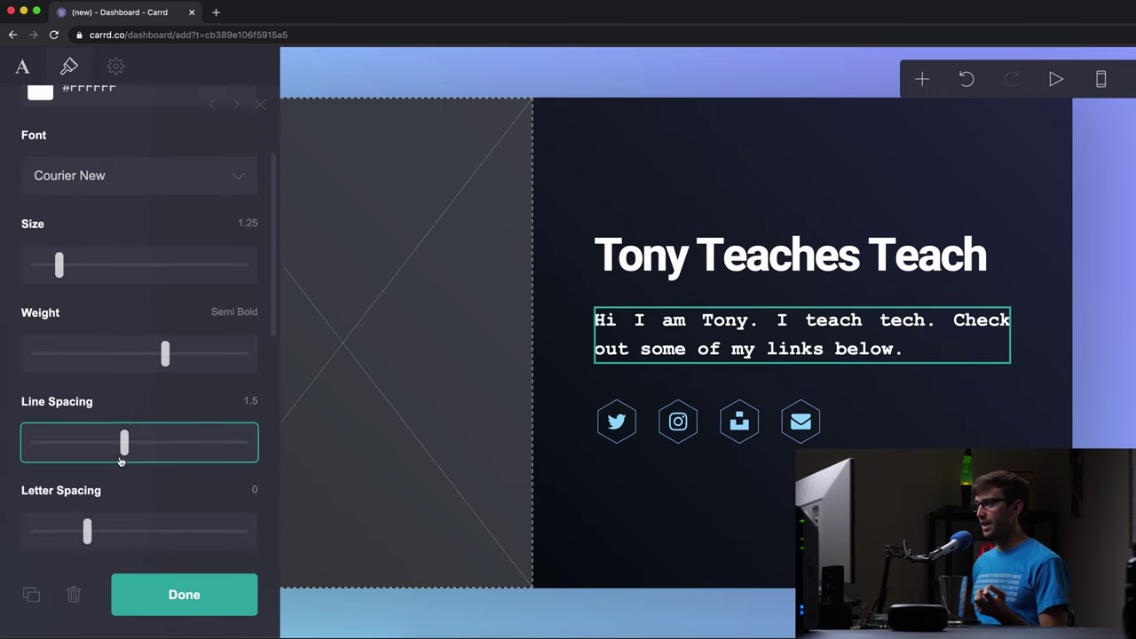
{"action": "scroll", "coordinate": [120, 449], "scroll_direction": "down", "scroll_amount": 1}
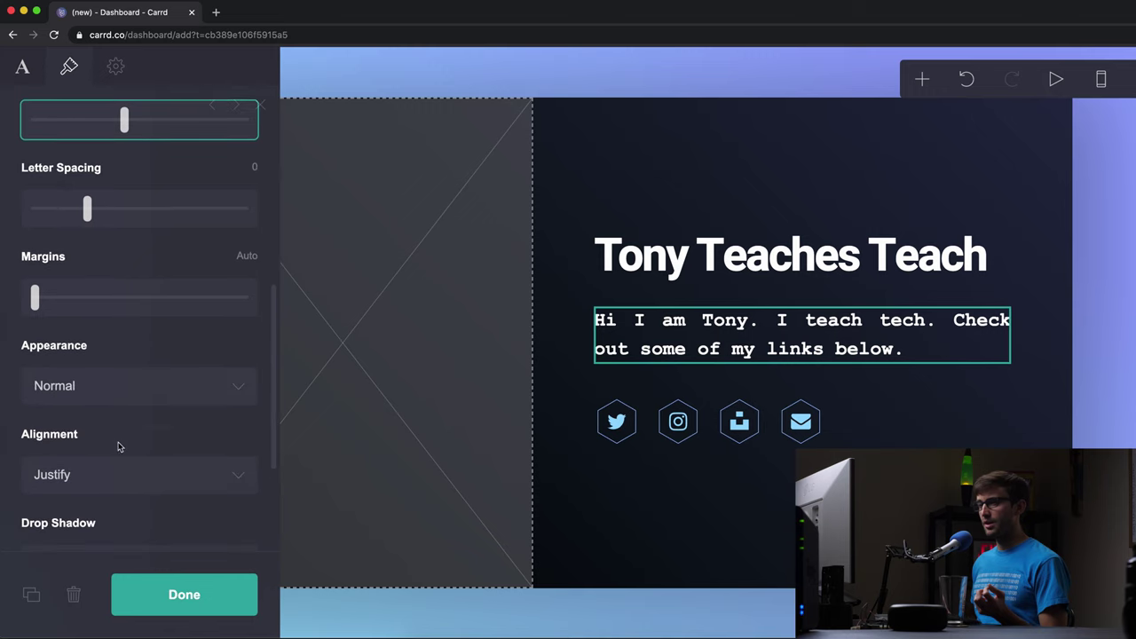
{"action": "scroll", "coordinate": [120, 424], "scroll_direction": "down", "scroll_amount": 1}
{"action": "left_click", "coordinate": [93, 400]}
{"action": "left_click", "coordinate": [98, 385]}
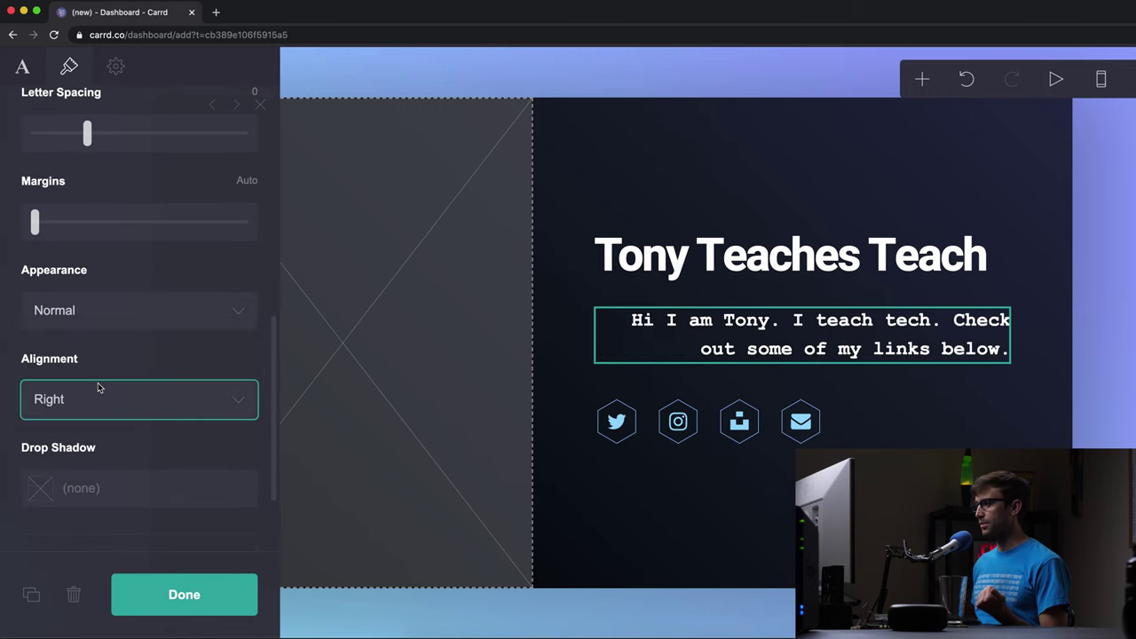
{"action": "left_click", "coordinate": [98, 410]}
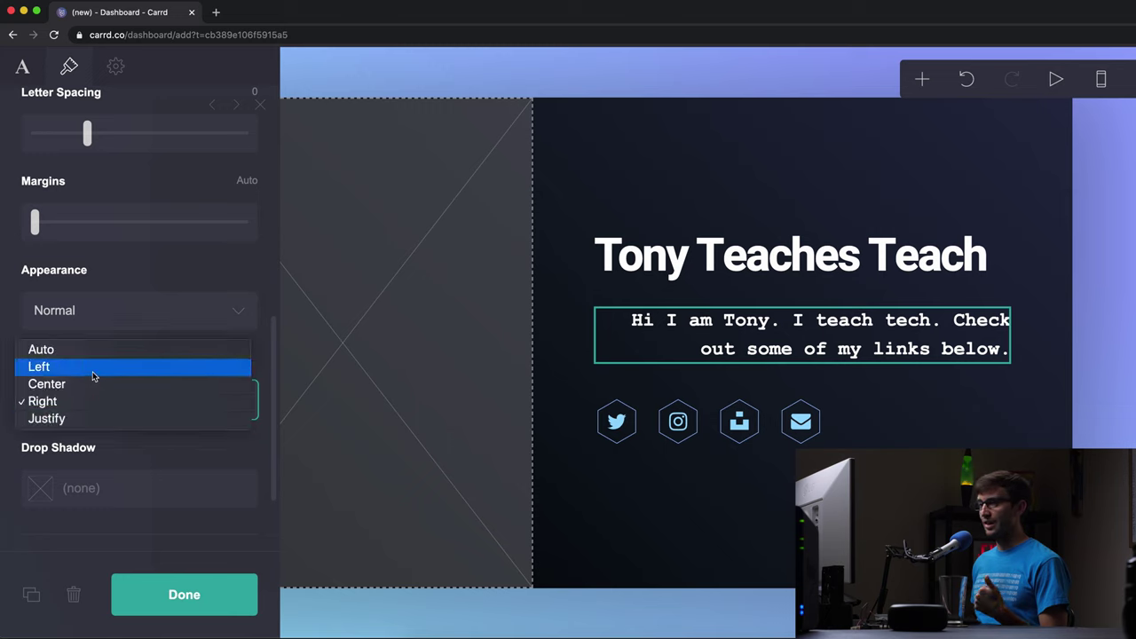
{"action": "left_click", "coordinate": [93, 369]}
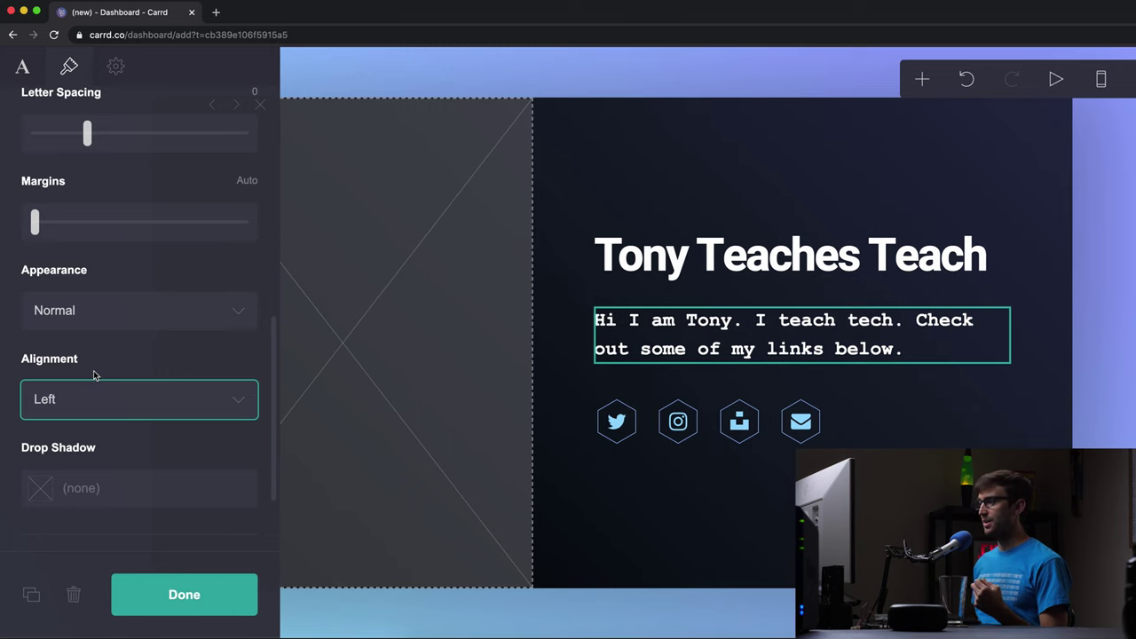
{"action": "left_click", "coordinate": [146, 593]}
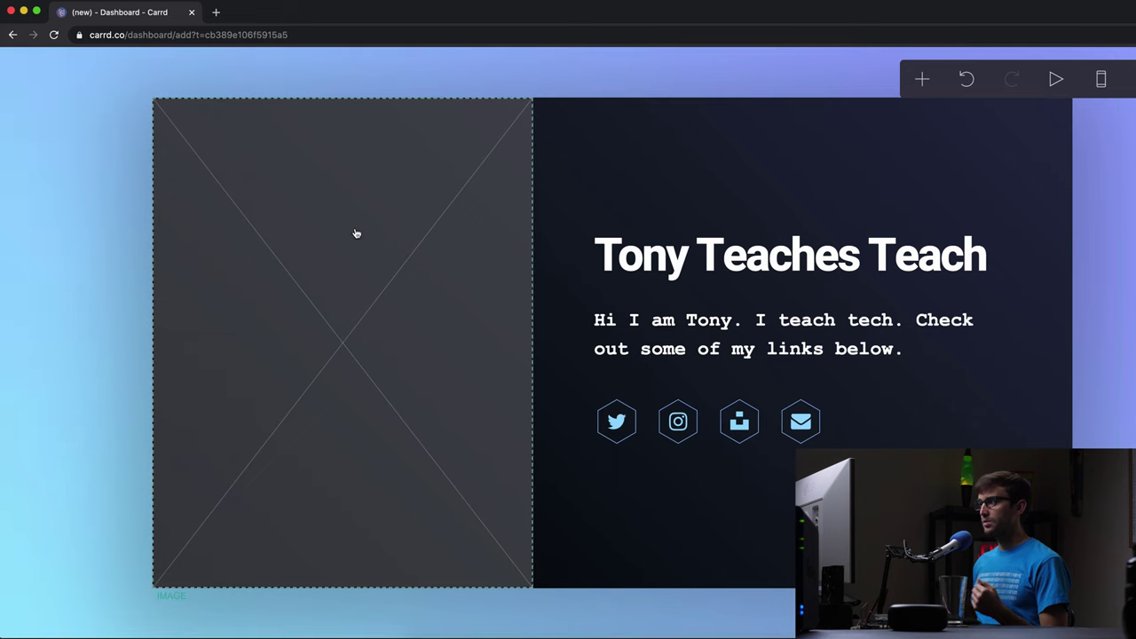
- Upload the headshot JPG from the Desktop folder into the empty image placeholder
{"action": "left_click", "coordinate": [361, 332]}
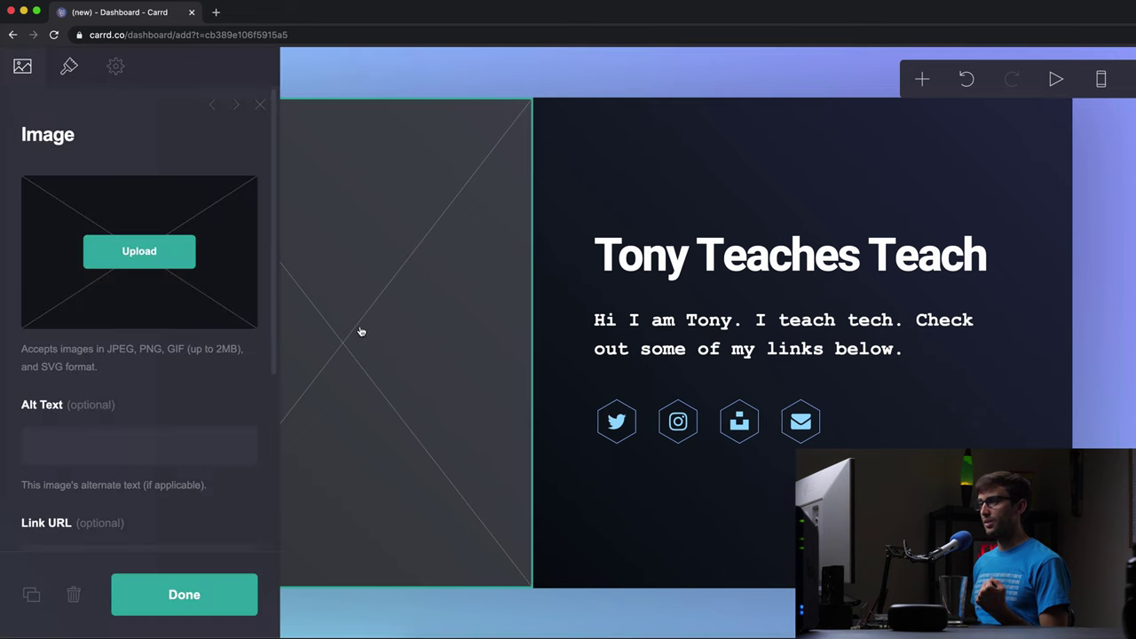
{"action": "left_click", "coordinate": [140, 252]}
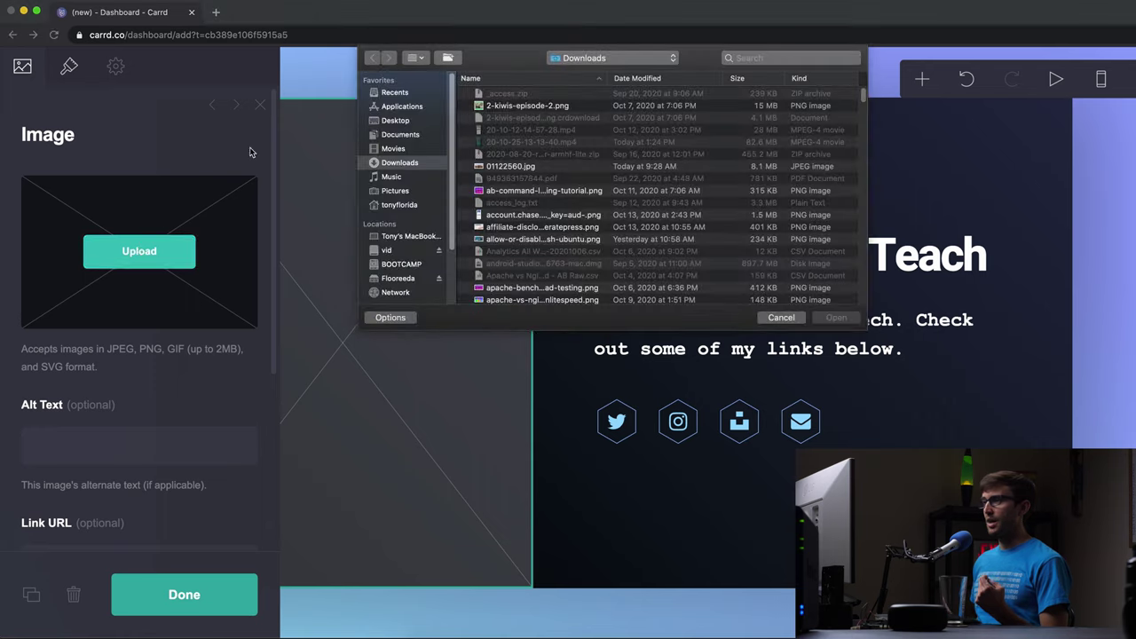
{"action": "left_click", "coordinate": [408, 122]}
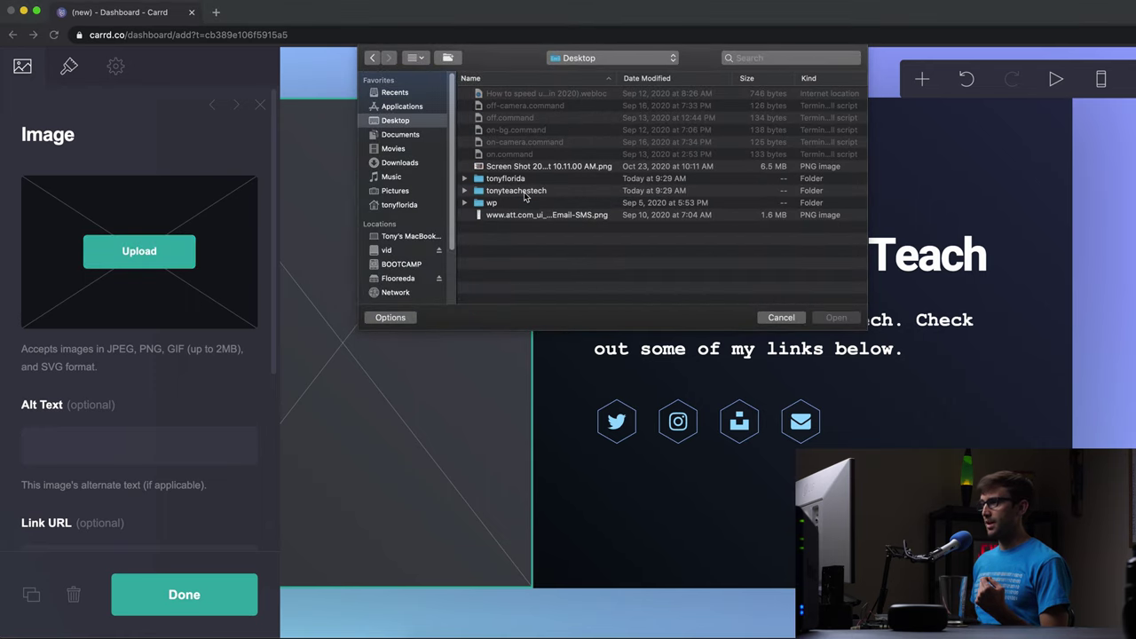
{"action": "double_click", "coordinate": [524, 191]}
{"action": "left_click", "coordinate": [535, 94]}
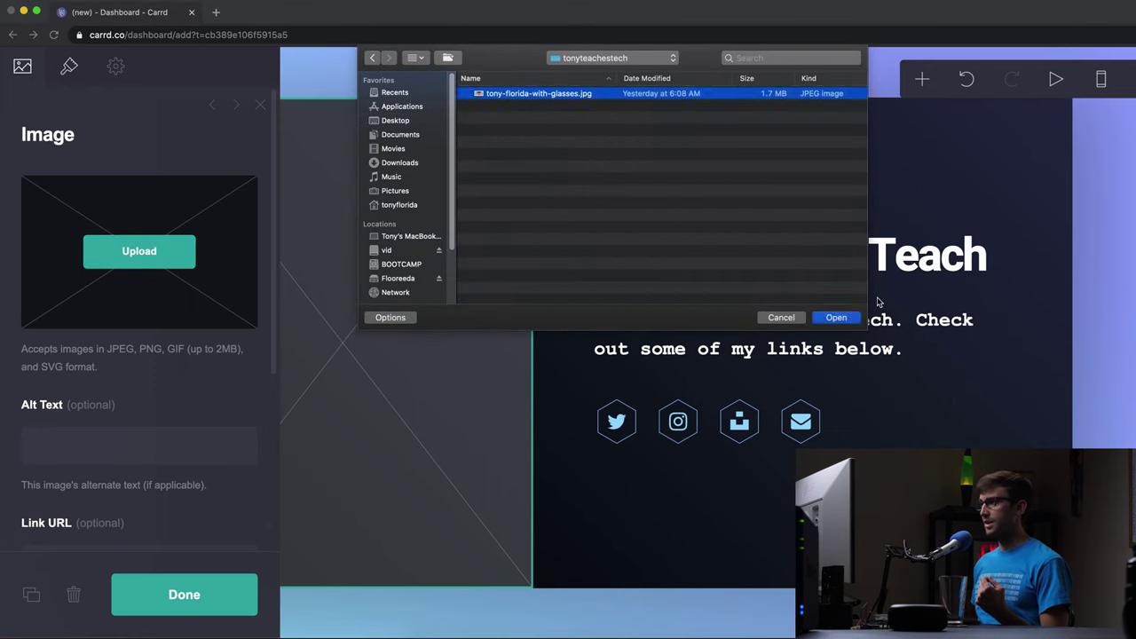
{"action": "left_click", "coordinate": [836, 318]}
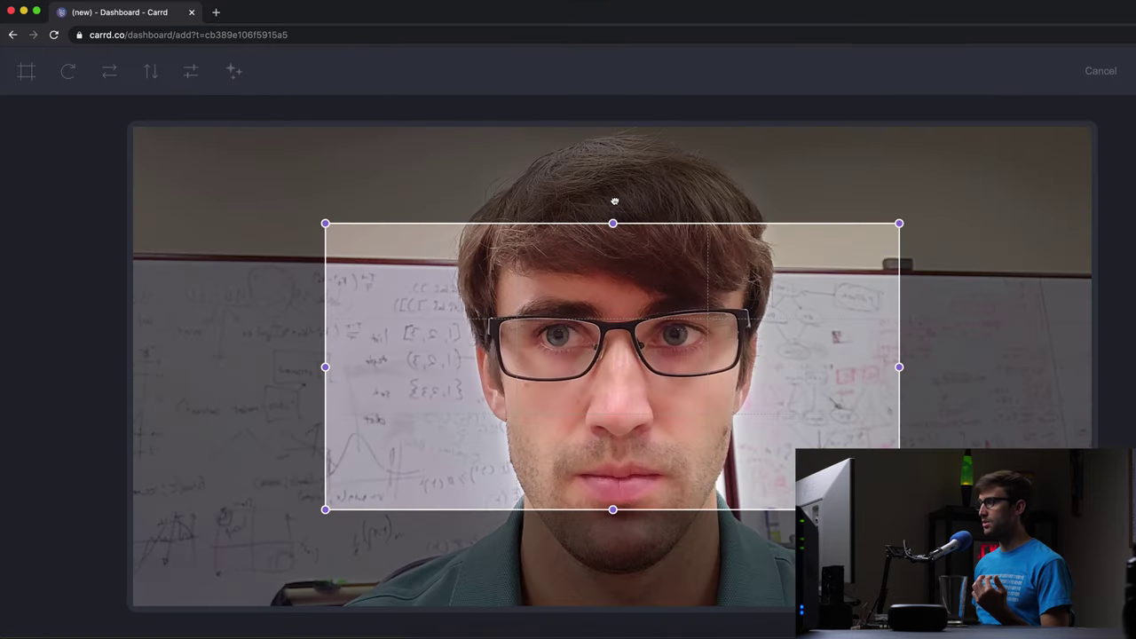
- Crop the headshot to the photo's full height, narrowing and centring the frame on the face
{"action": "left_click_drag", "start_coordinate": [614, 200], "coordinate": [621, 94]}
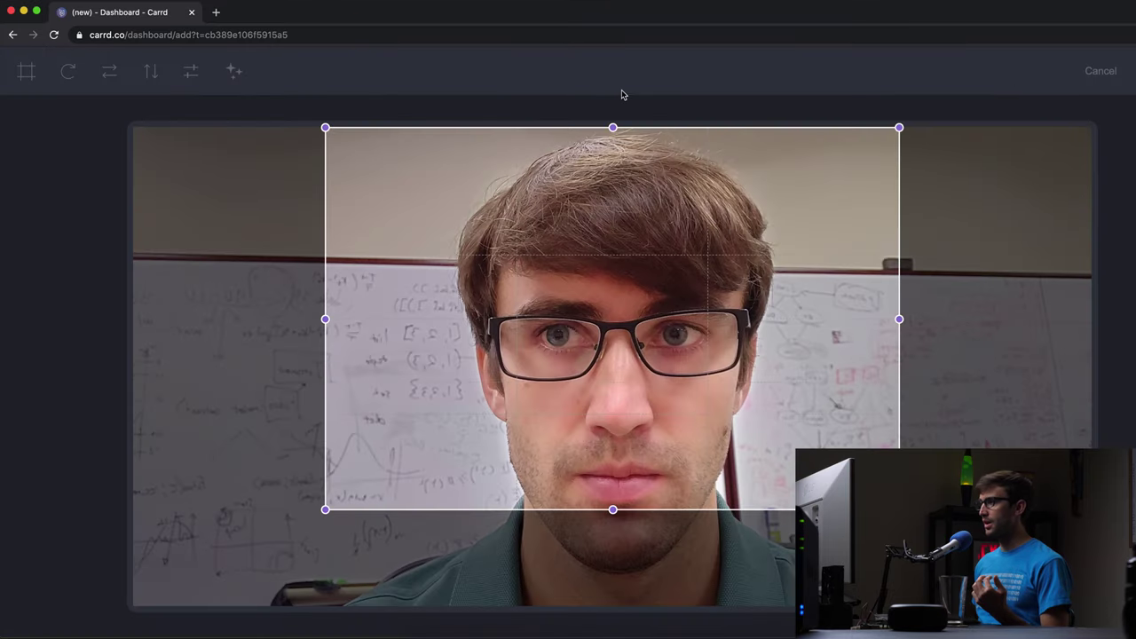
{"action": "left_click_drag", "start_coordinate": [613, 509], "coordinate": [614, 617]}
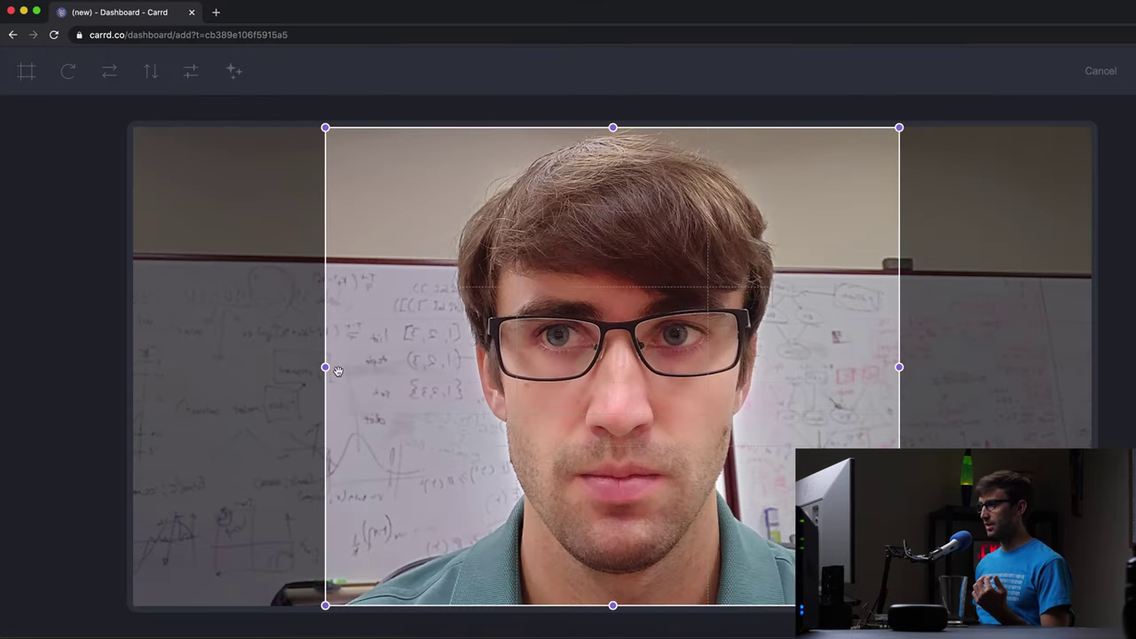
{"action": "left_click_drag", "start_coordinate": [893, 368], "coordinate": [831, 366]}
{"action": "left_click_drag", "start_coordinate": [643, 397], "coordinate": [690, 399]}
- Apply the crop and give the headshot alt text naming the creator
{"action": "key", "text": "Return"}
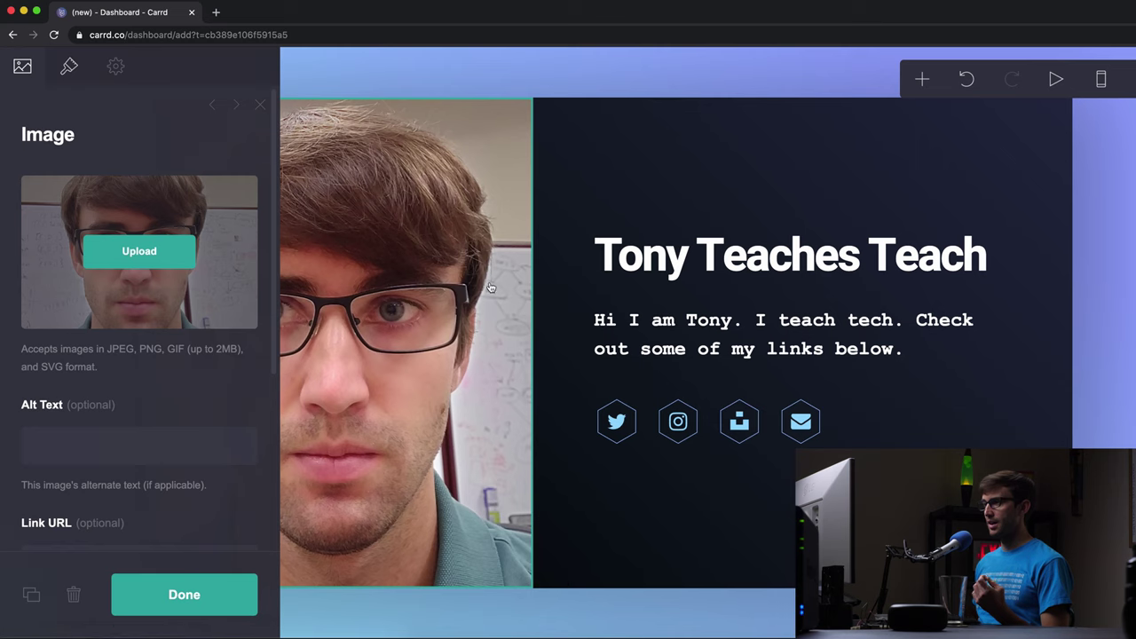
{"action": "left_click", "coordinate": [164, 442]}
{"action": "type", "text": "Tony Florida head shot"}
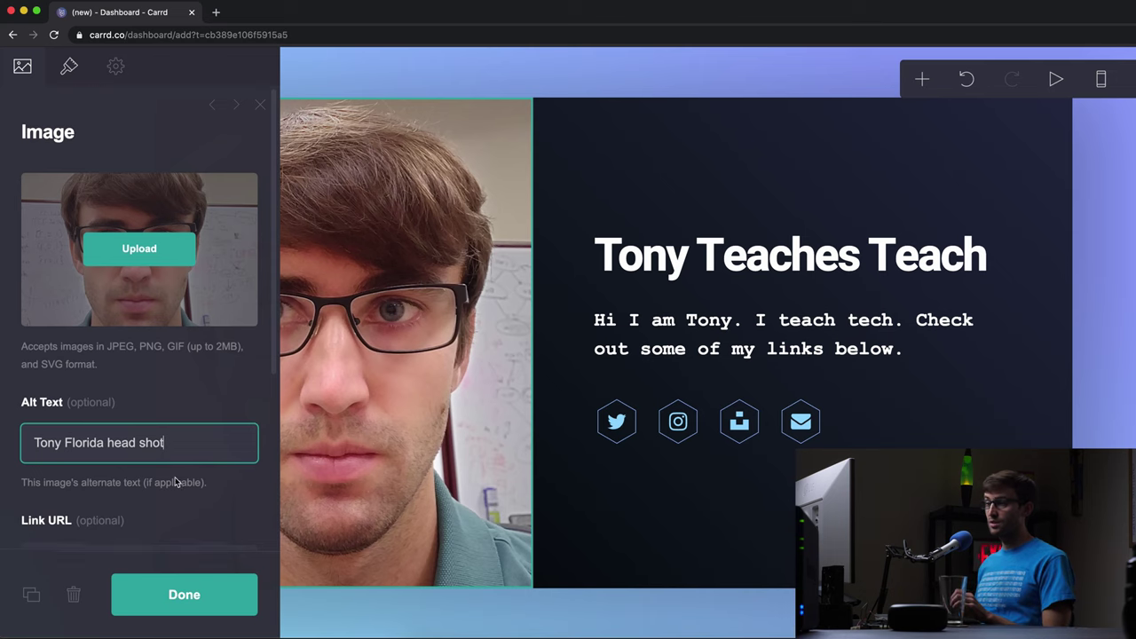
{"action": "scroll", "coordinate": [71, 447], "scroll_direction": "down", "scroll_amount": 2}
{"action": "scroll", "coordinate": [125, 471], "scroll_direction": "down", "scroll_amount": 2}
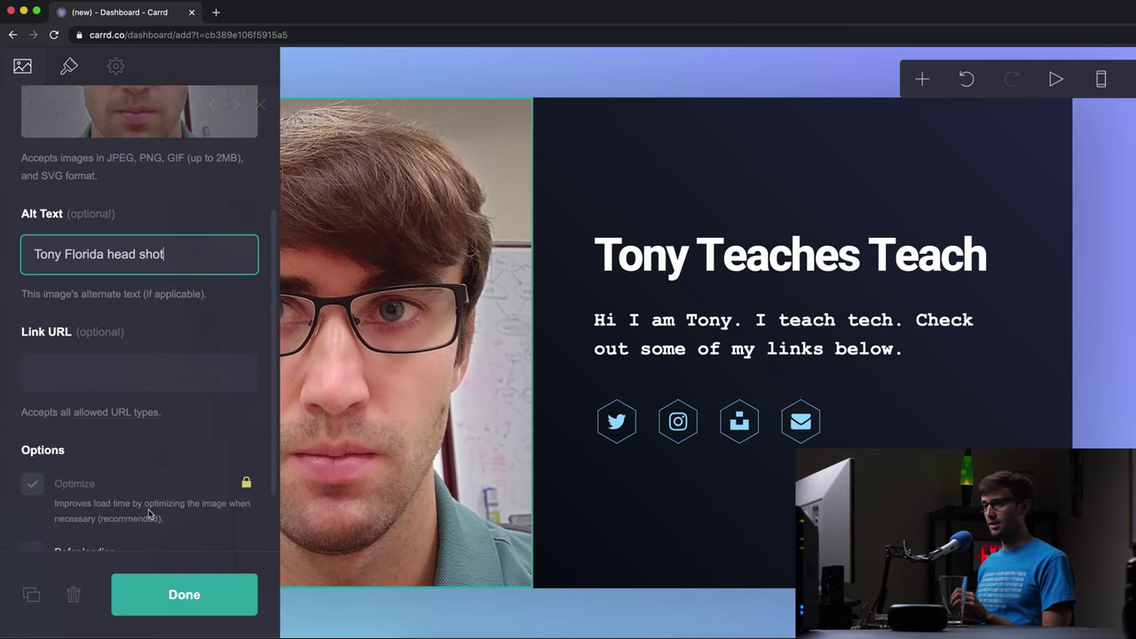
{"action": "left_click", "coordinate": [155, 596]}
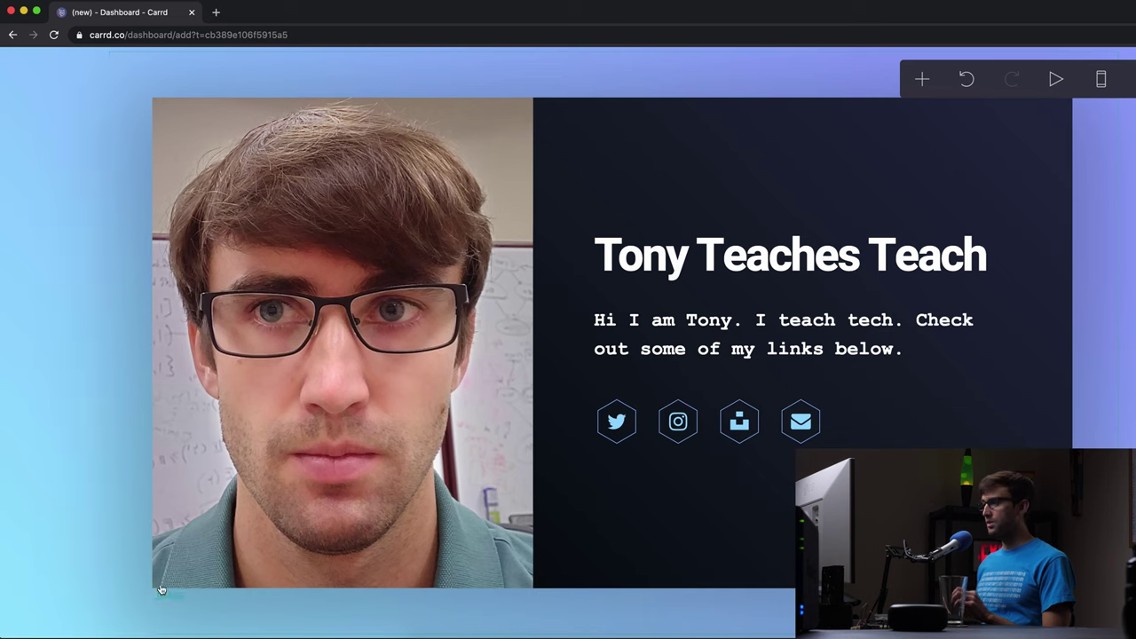
- Delete the Twitter, Instagram and Unsplash icons from the social icon row
{"action": "left_click", "coordinate": [882, 433]}
{"action": "left_click", "coordinate": [800, 429]}
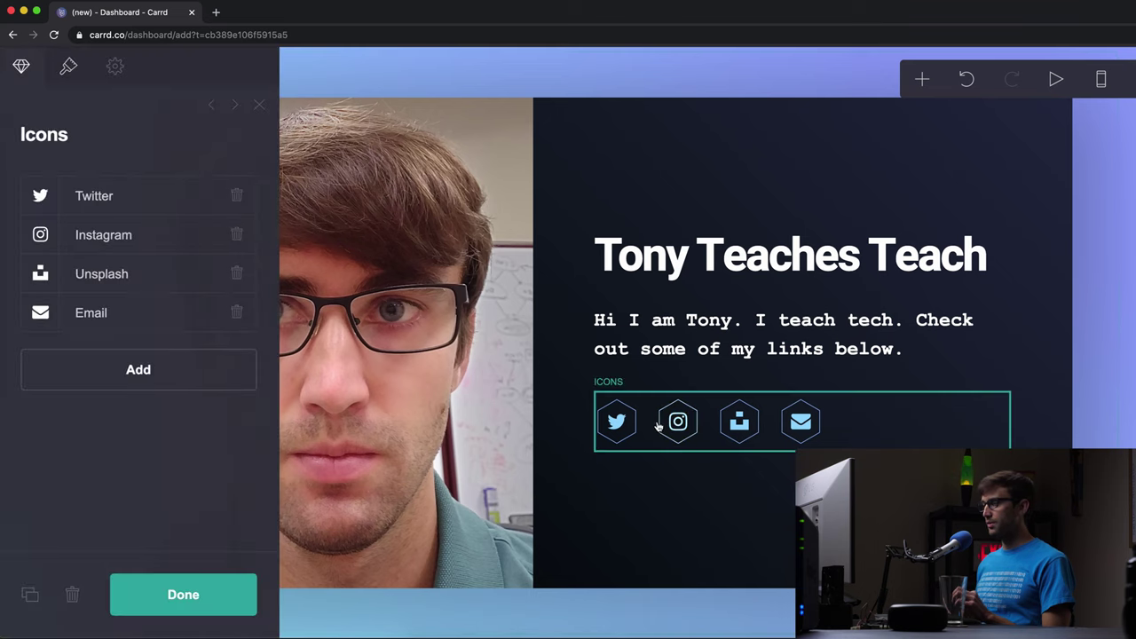
{"action": "left_click", "coordinate": [236, 195]}
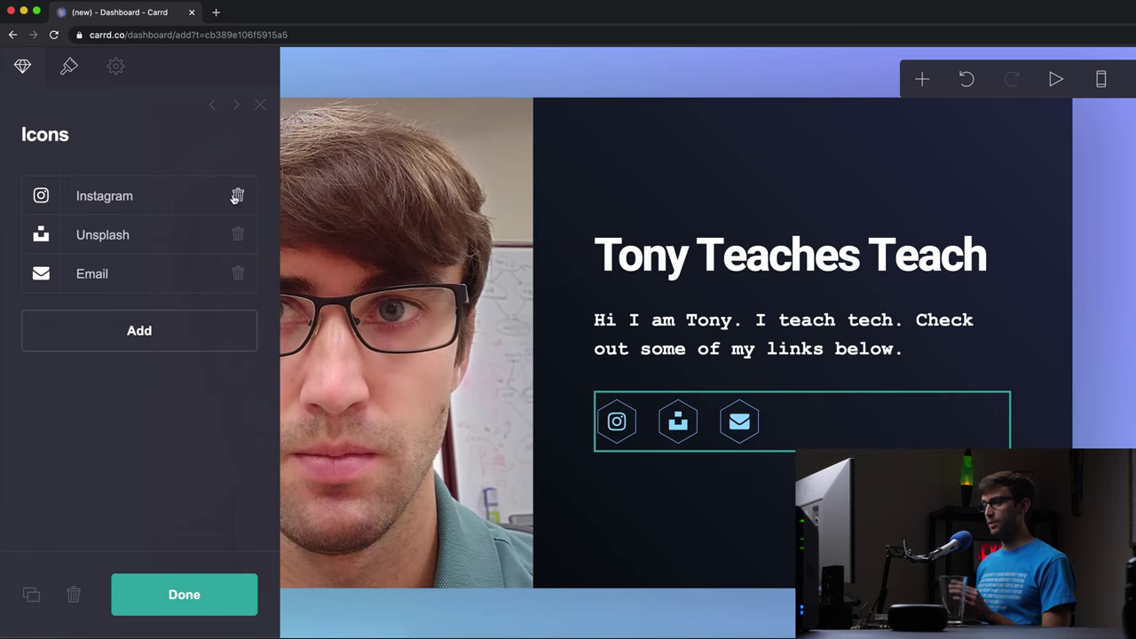
{"action": "left_click", "coordinate": [235, 196]}
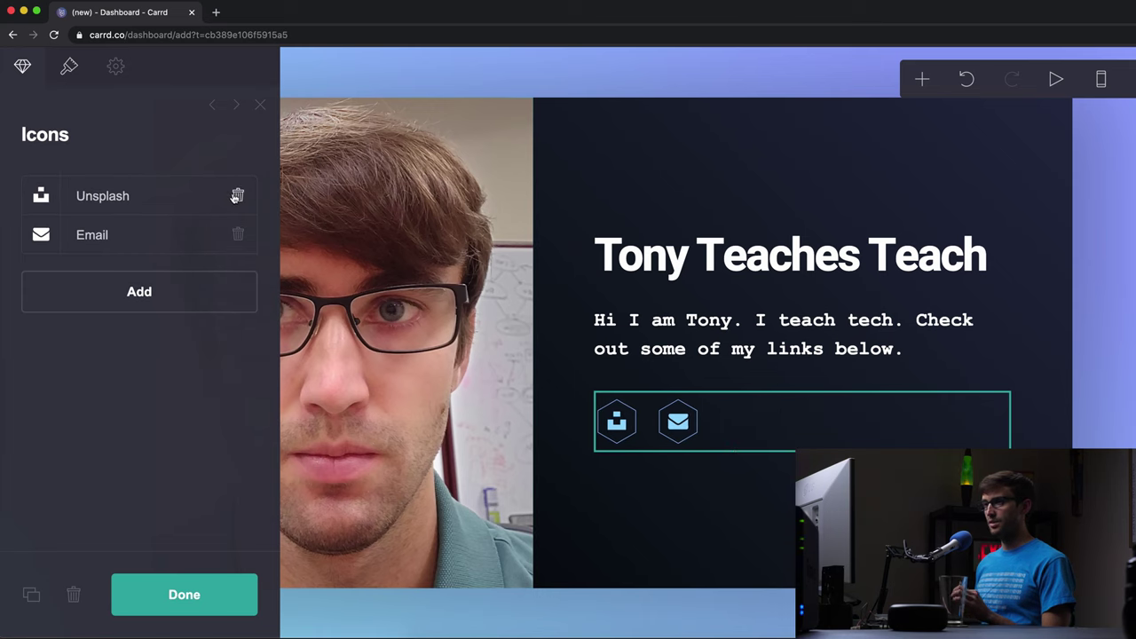
{"action": "left_click", "coordinate": [238, 195]}
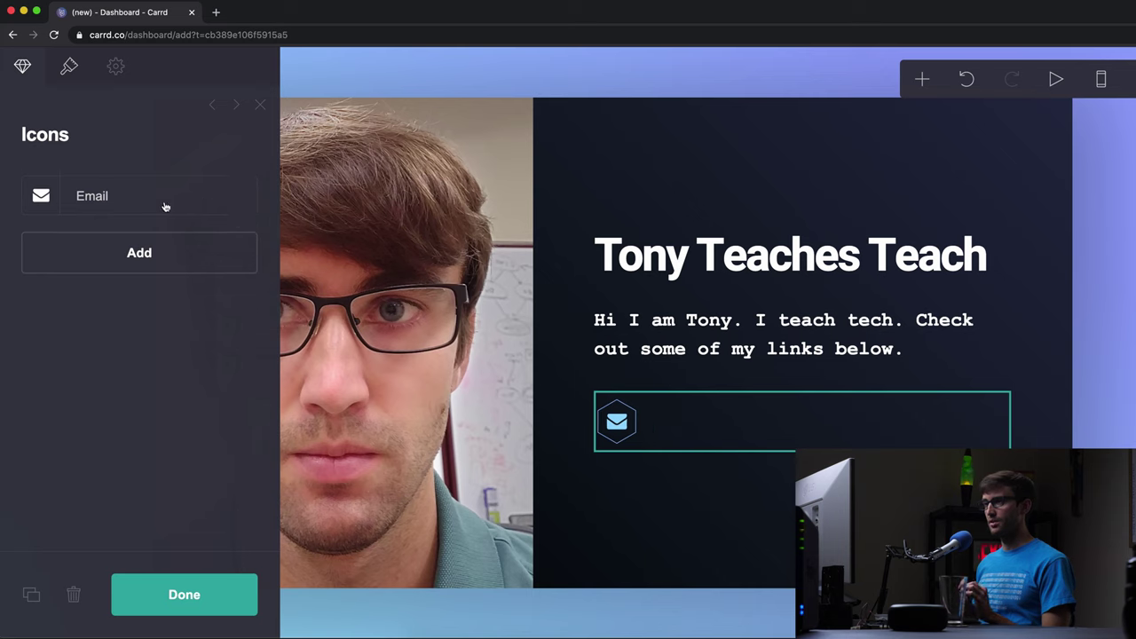
- Link the Email icon to the owner's e-mail address
{"action": "left_click", "coordinate": [99, 201]}
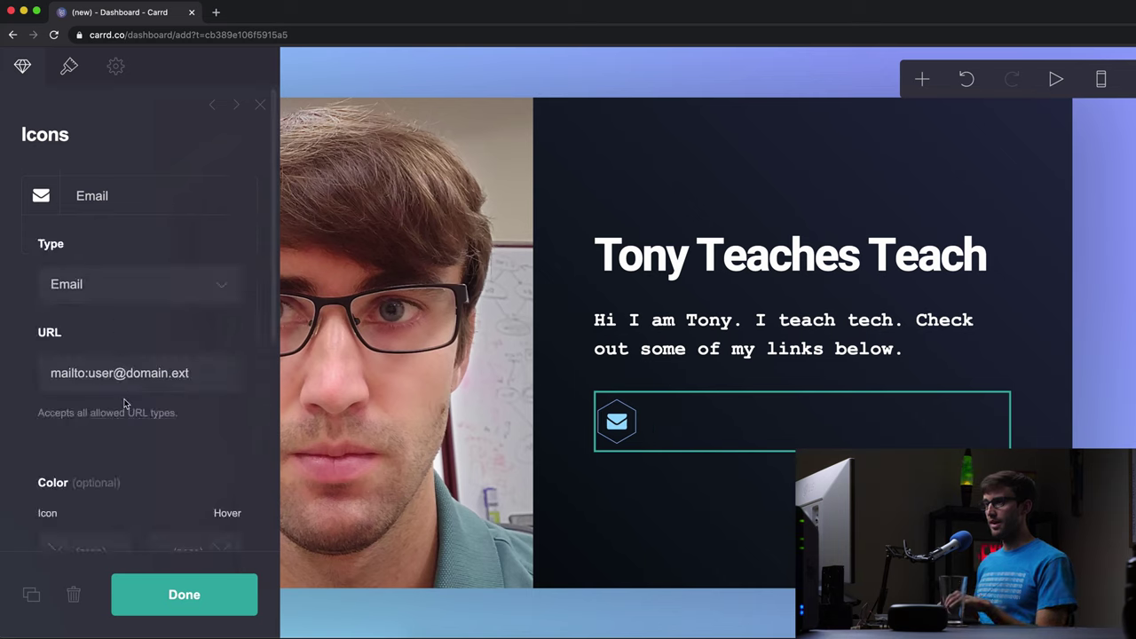
{"action": "left_click_drag", "start_coordinate": [88, 374], "coordinate": [190, 373]}
{"action": "type", "text": "ton"}
{"action": "key", "text": "BackSpace"}
{"action": "key", "text": "BackSpace"}
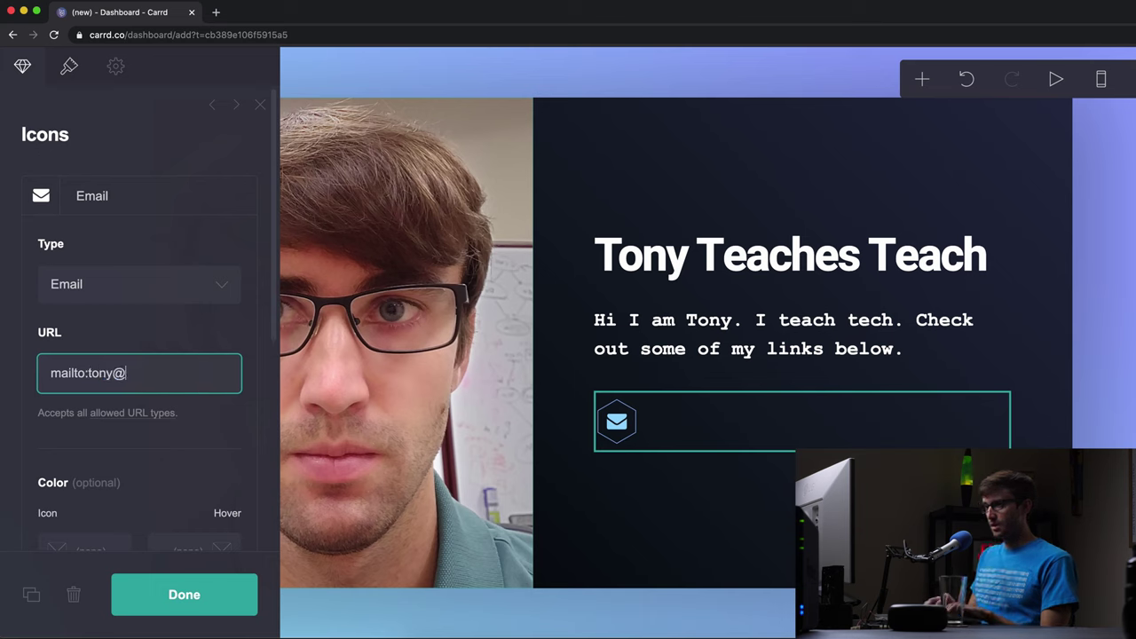
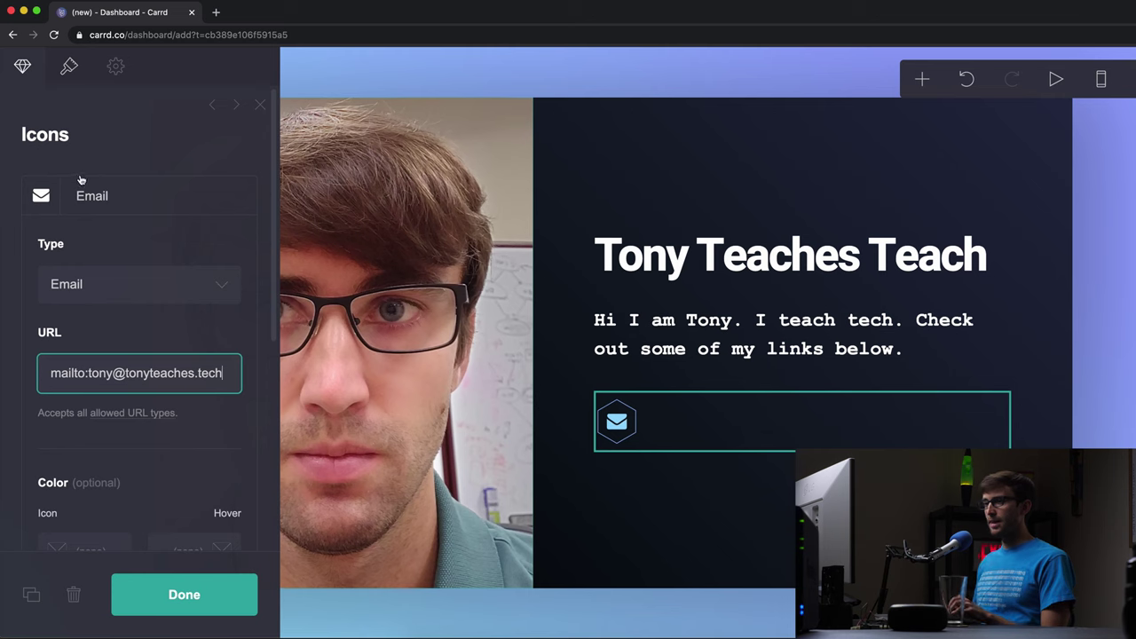
{"action": "left_click", "coordinate": [92, 198]}
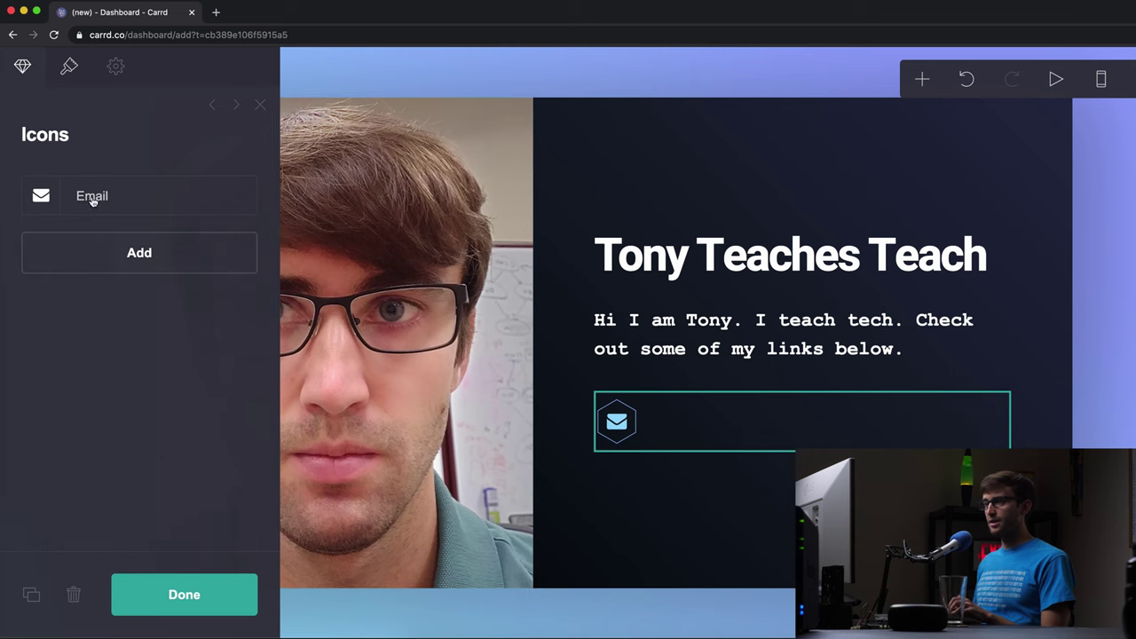
- Add a YouTube icon to the row, linked to the pasted YouTube channel URL
{"action": "left_click", "coordinate": [101, 247]}
{"action": "left_click", "coordinate": [137, 342]}
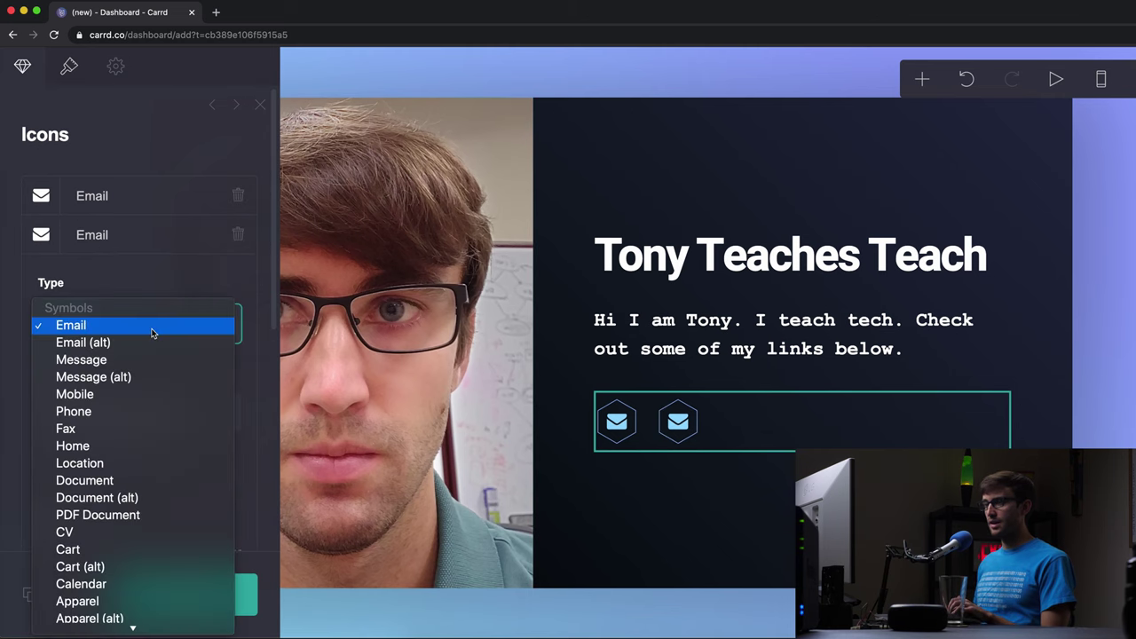
{"action": "type", "text": "you"}
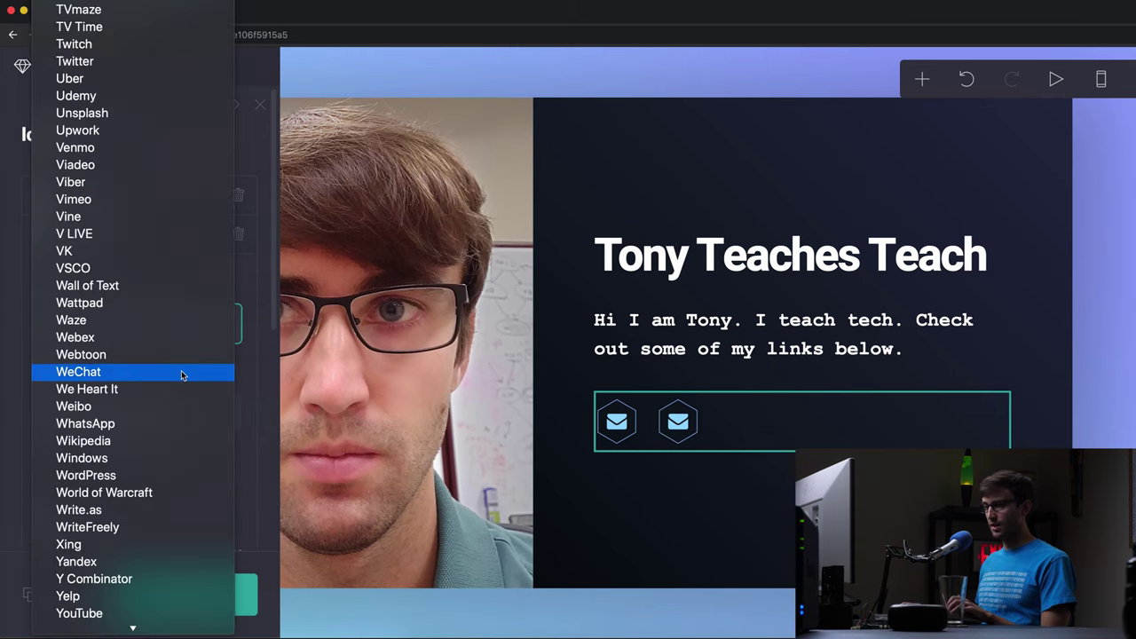
{"action": "left_click", "coordinate": [183, 611]}
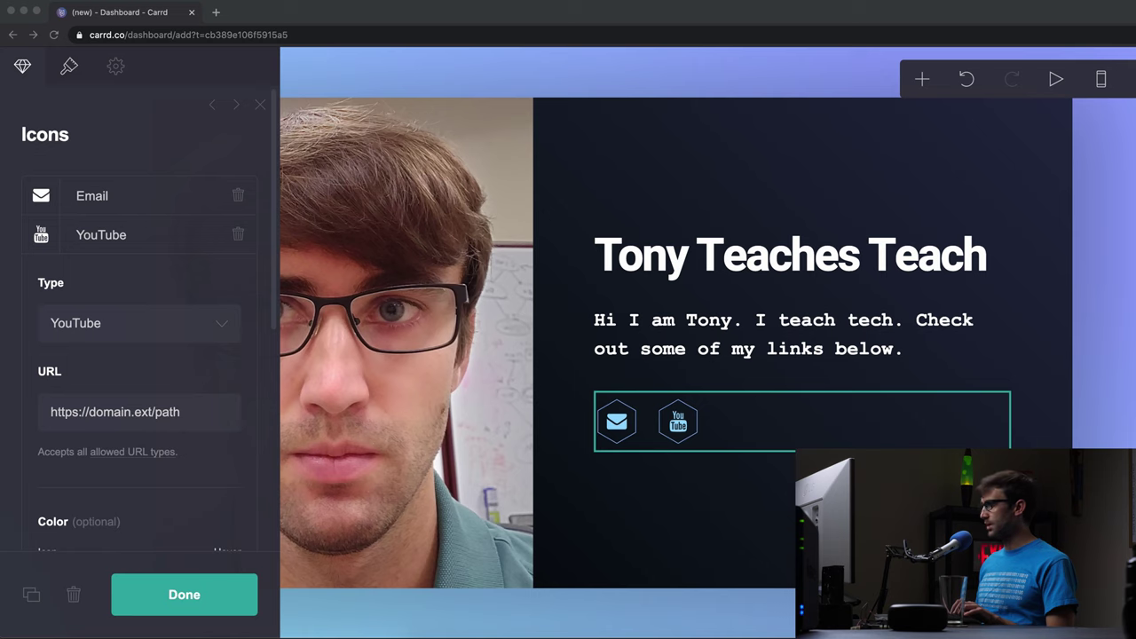
{"action": "left_click", "coordinate": [118, 417]}
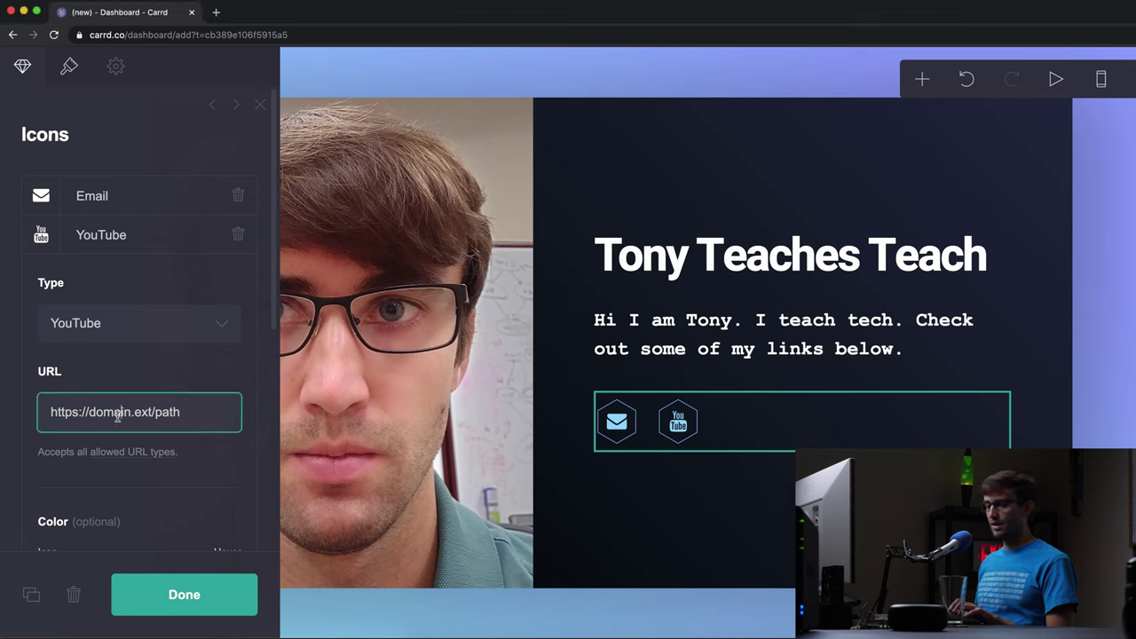
{"action": "key", "text": "super+v"}
{"action": "left_click_drag", "start_coordinate": [167, 423], "coordinate": [11, 409]}
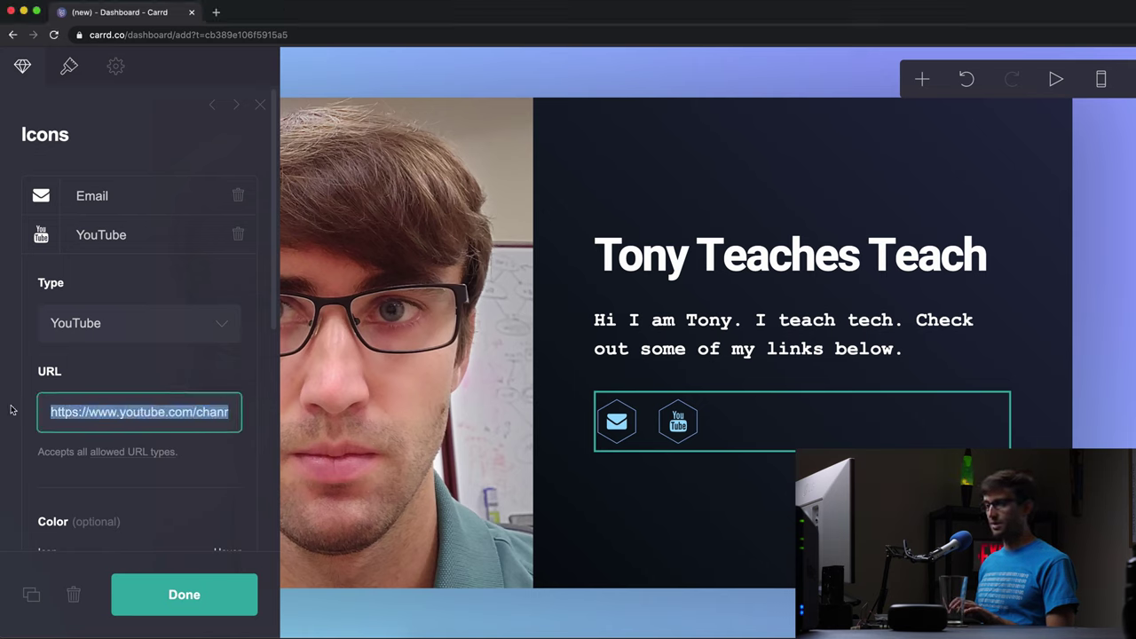
{"action": "left_click", "coordinate": [125, 487]}
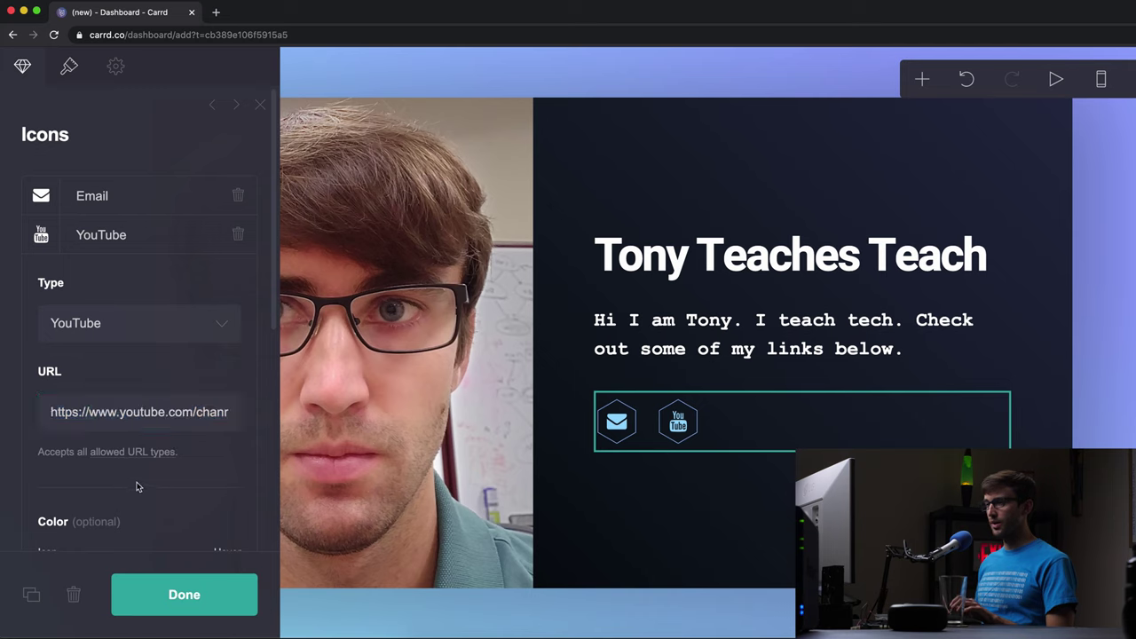
{"action": "left_click", "coordinate": [127, 238]}
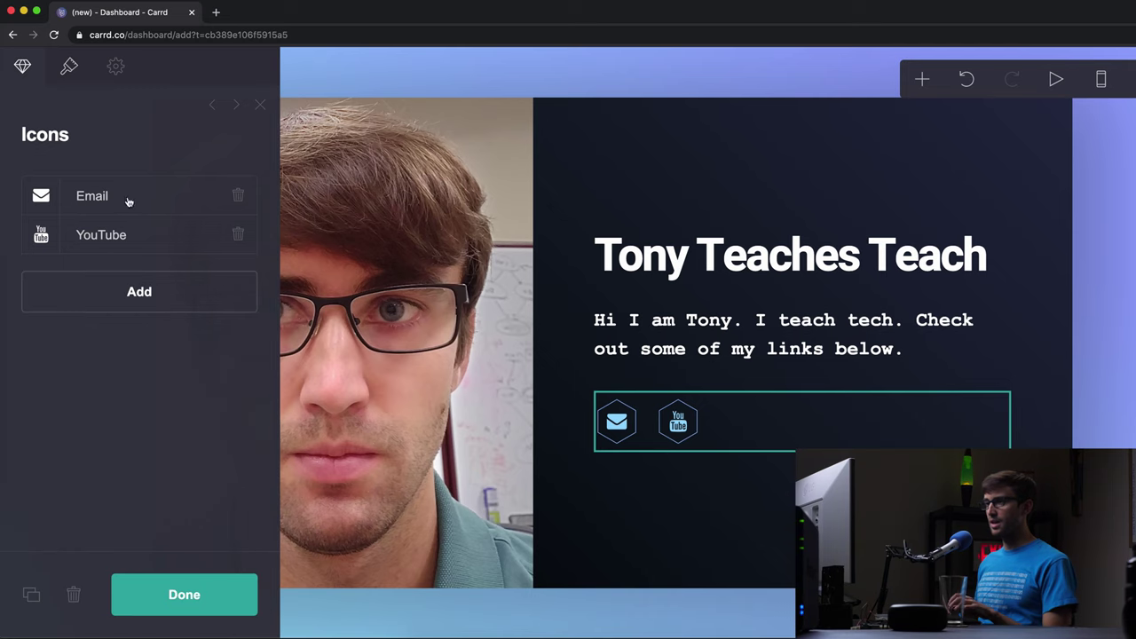
{"action": "left_click", "coordinate": [133, 291]}
{"action": "left_click", "coordinate": [122, 373]}
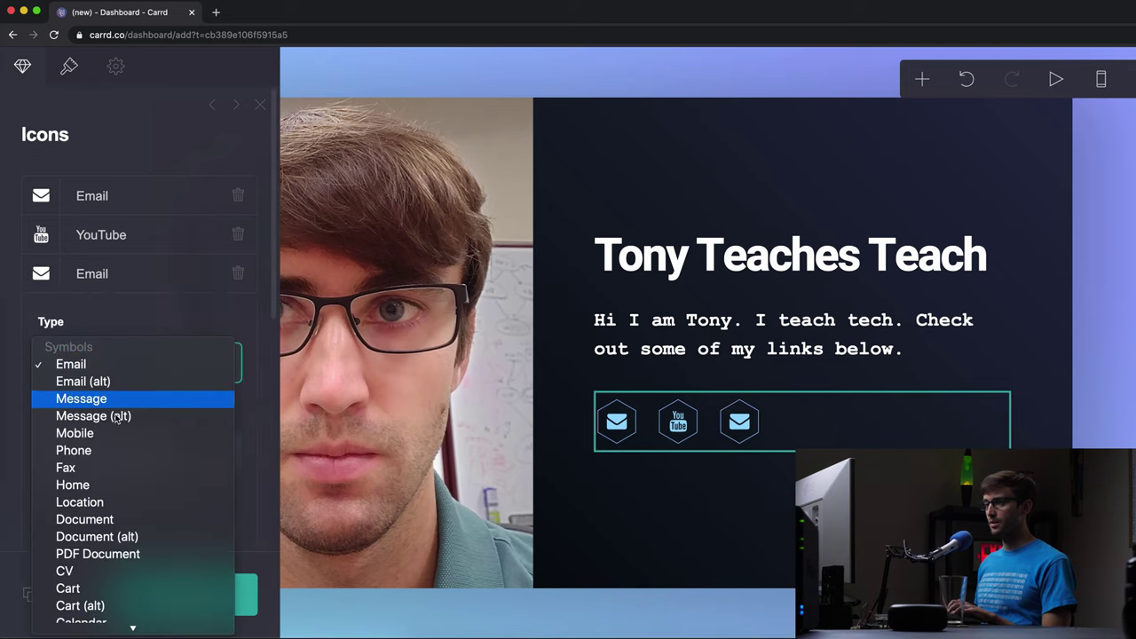
{"action": "scroll", "coordinate": [115, 453], "scroll_direction": "down", "scroll_amount": 3}
{"action": "key", "text": "w"}
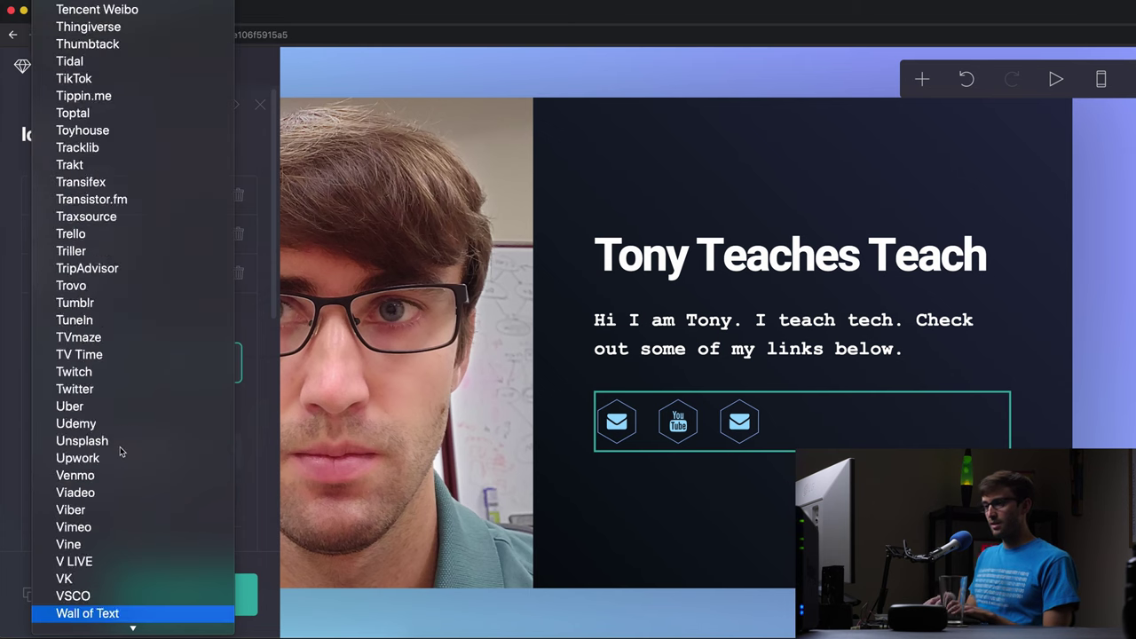
{"action": "key", "text": "r"}
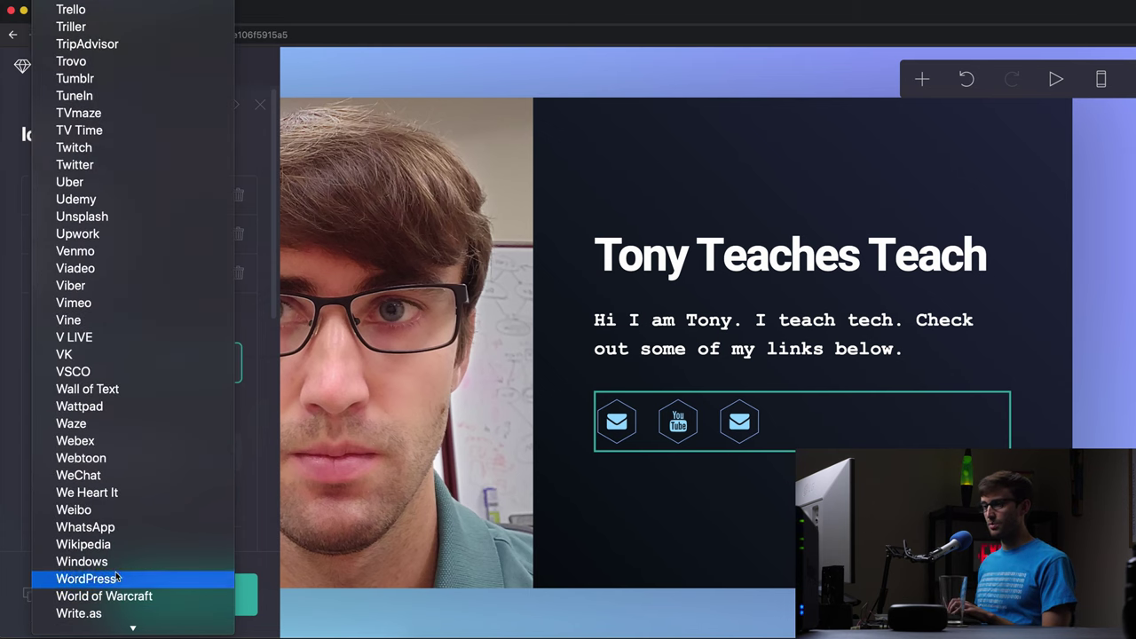
{"action": "left_click", "coordinate": [116, 578]}
{"action": "left_click", "coordinate": [143, 453]}
{"action": "key", "text": "super+a"}
{"action": "type", "text": "https:/"}
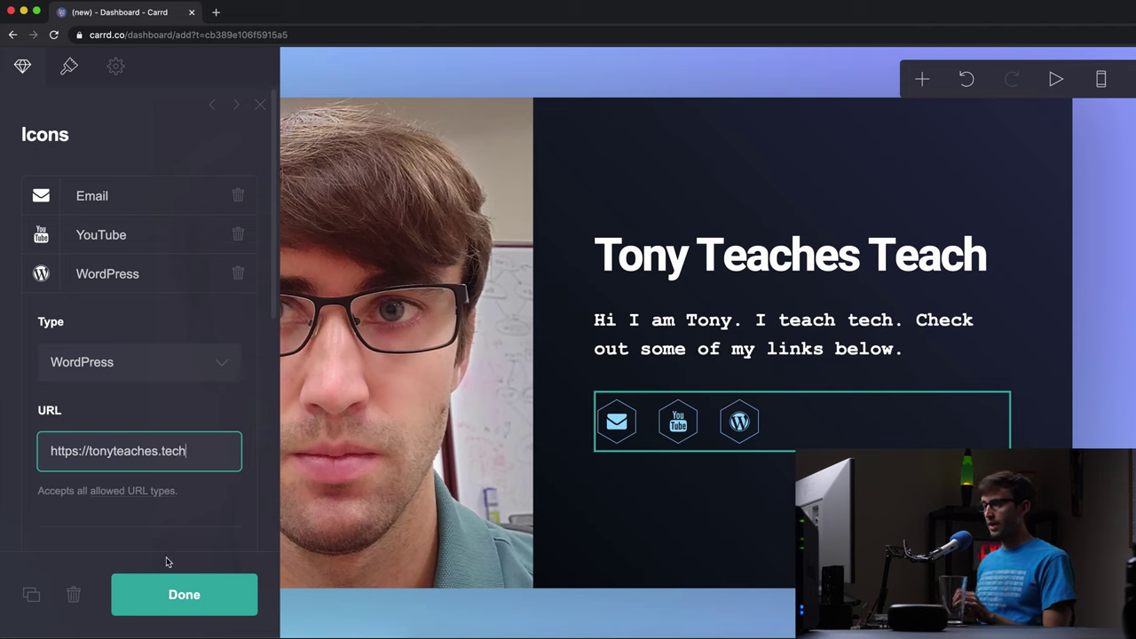
{"action": "left_click", "coordinate": [157, 290]}
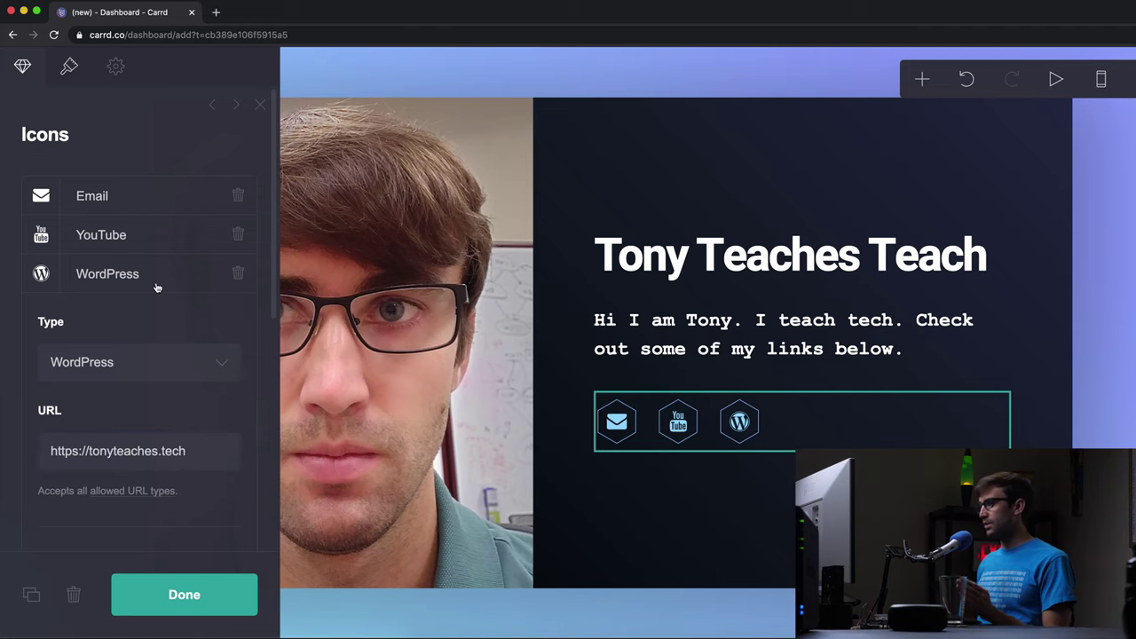
- Reorder the icons to YouTube, WordPress, then Email and finish editing
{"action": "left_click", "coordinate": [157, 286]}
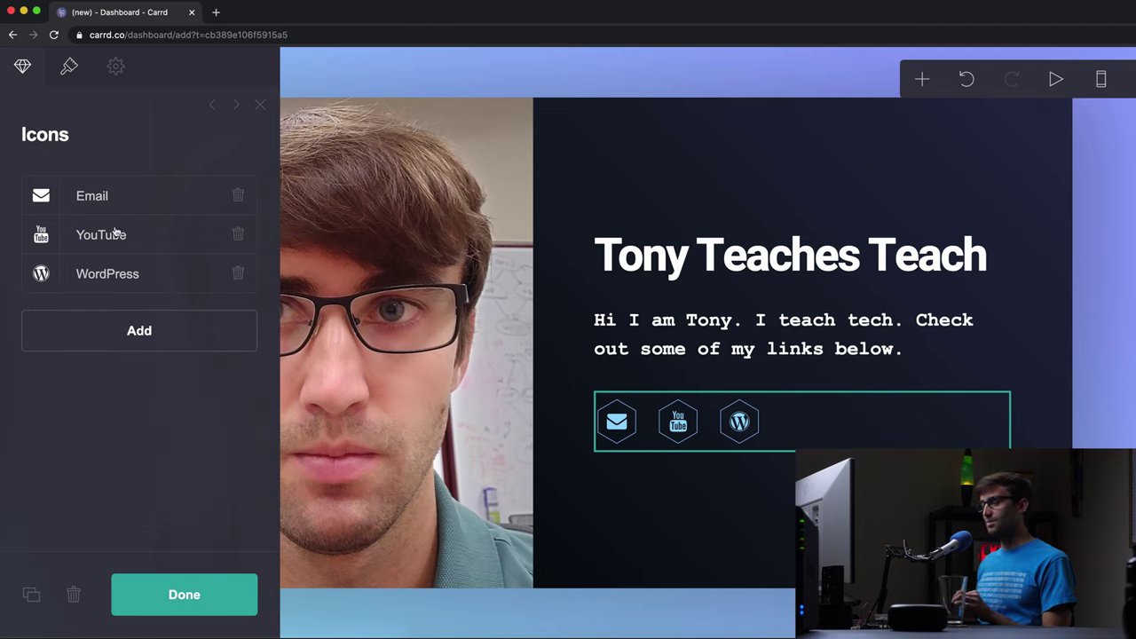
{"action": "left_click_drag", "start_coordinate": [110, 246], "coordinate": [119, 180]}
{"action": "left_click_drag", "start_coordinate": [115, 274], "coordinate": [110, 221]}
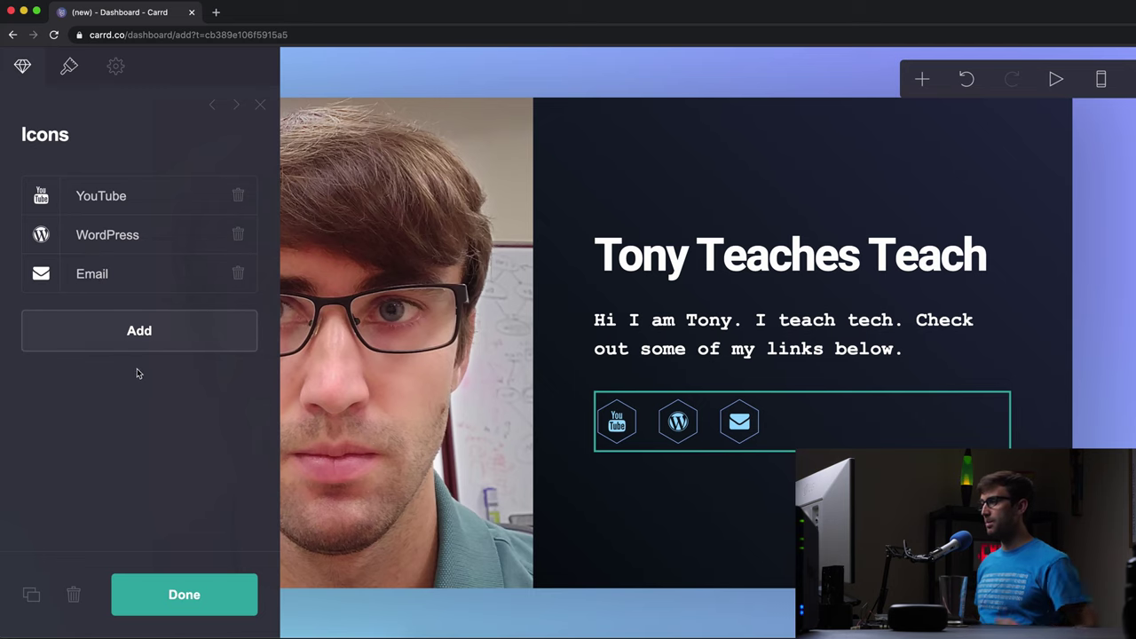
{"action": "left_click", "coordinate": [180, 588]}
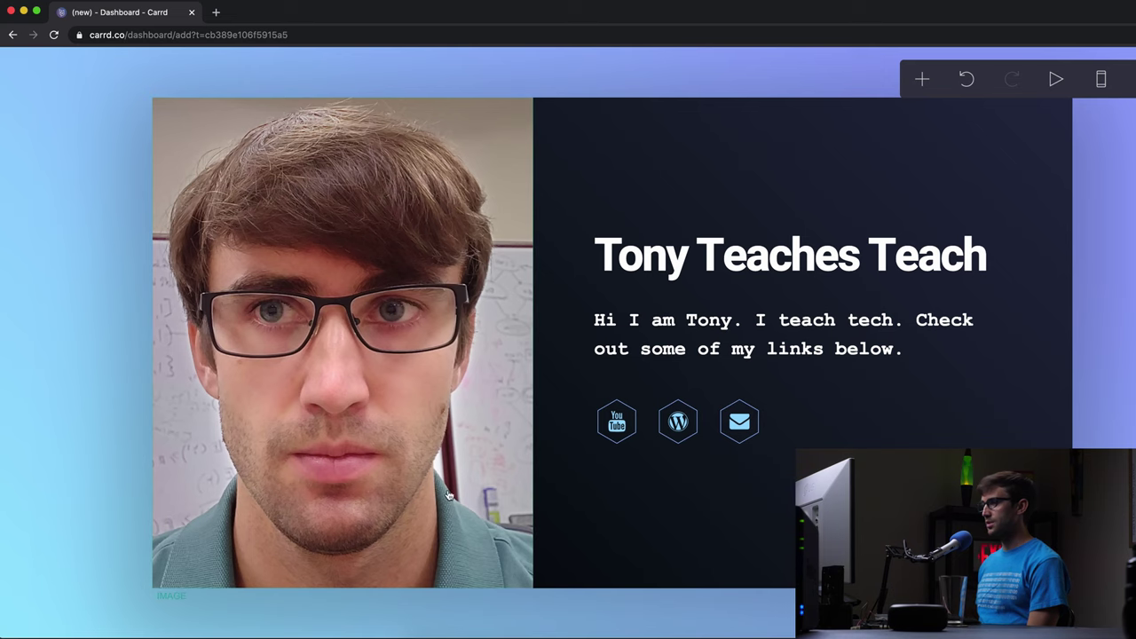
- Open the page background settings and paste hex values into the first gradient colour
{"action": "left_click", "coordinate": [74, 81]}
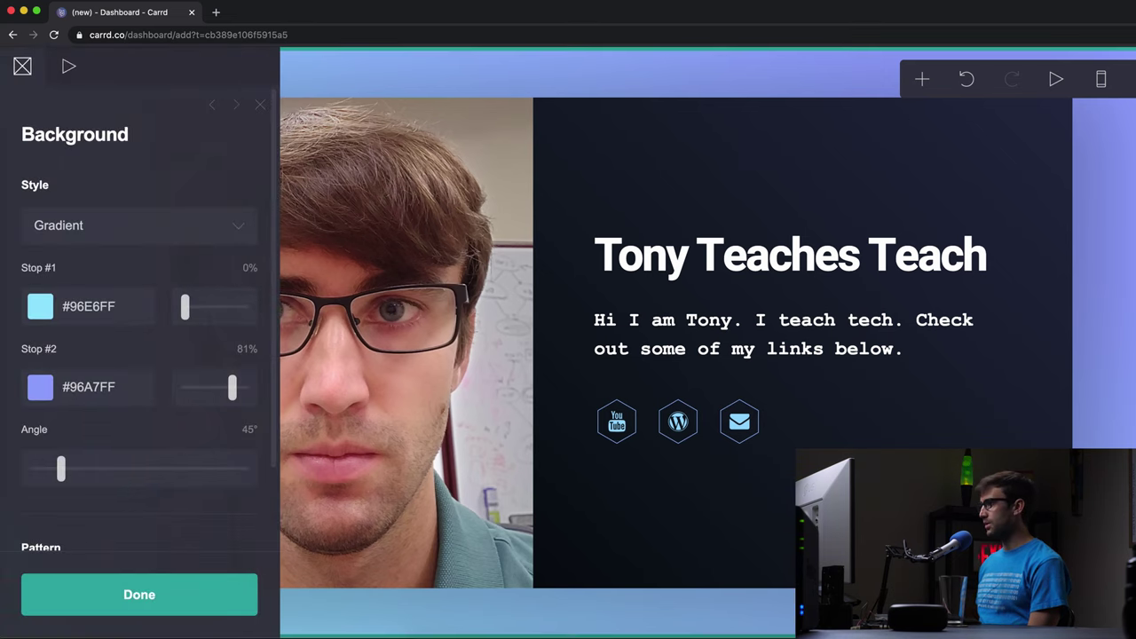
{"action": "key", "text": "Escape"}
{"action": "left_click", "coordinate": [73, 80]}
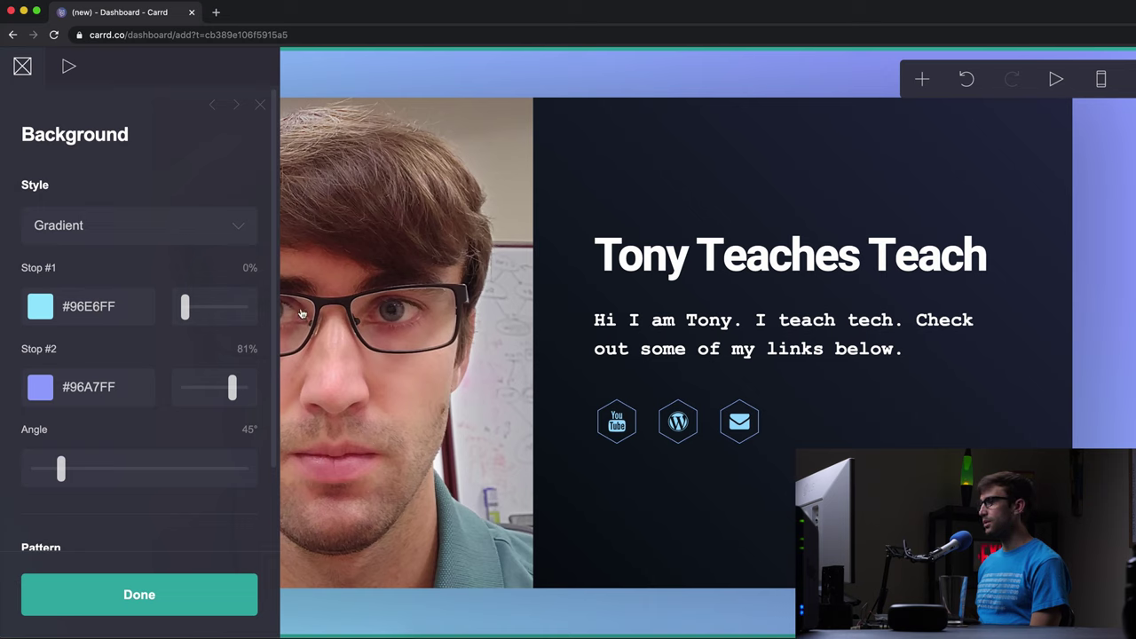
{"action": "key", "text": "super+Tab"}
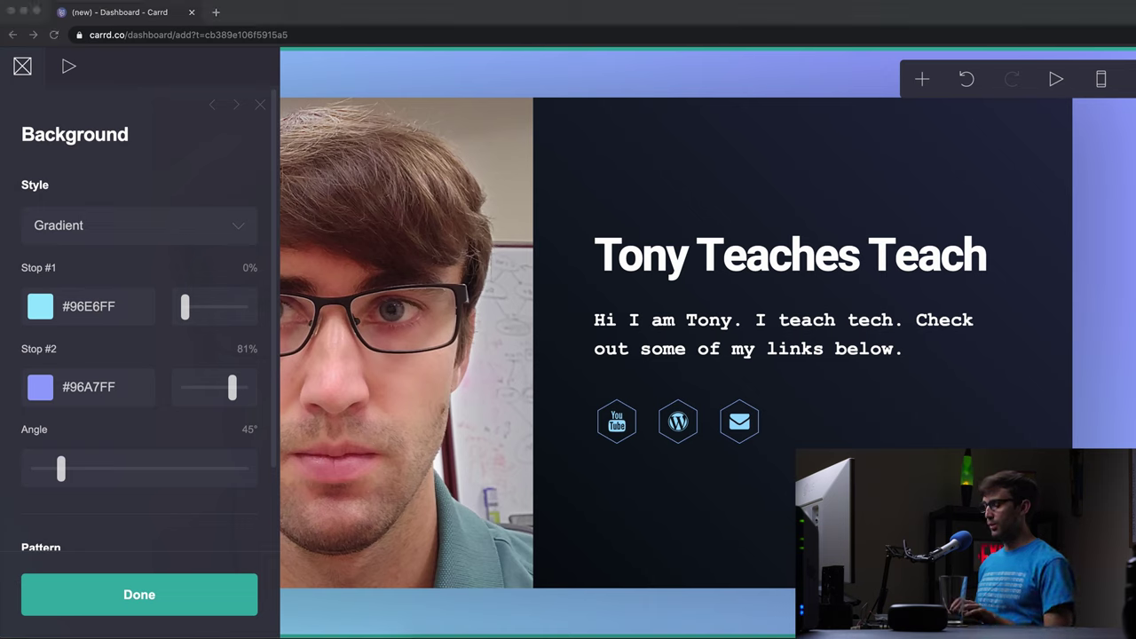
{"action": "left_click", "coordinate": [97, 305]}
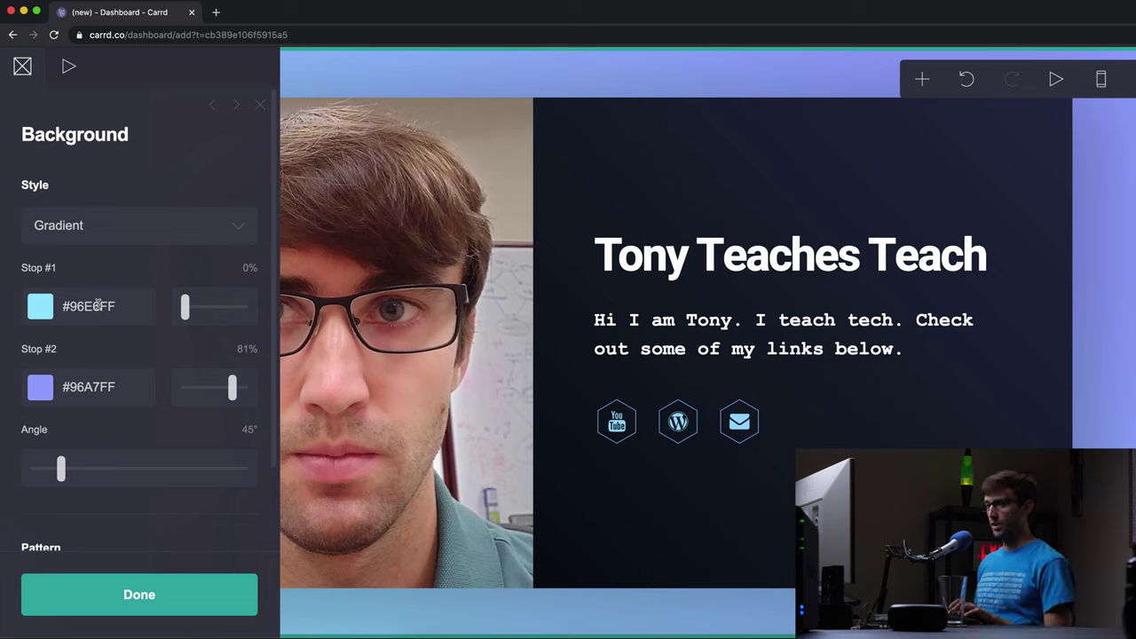
{"action": "left_click", "coordinate": [98, 305]}
{"action": "double_click", "coordinate": [98, 304]}
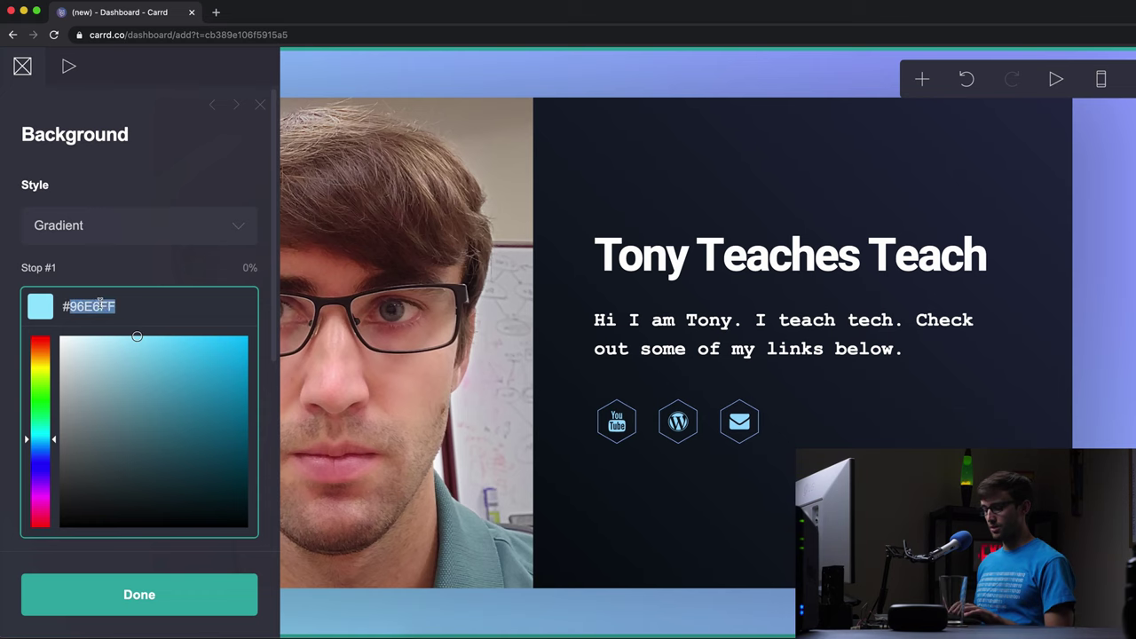
{"action": "type", "text": "#0E1F35"}
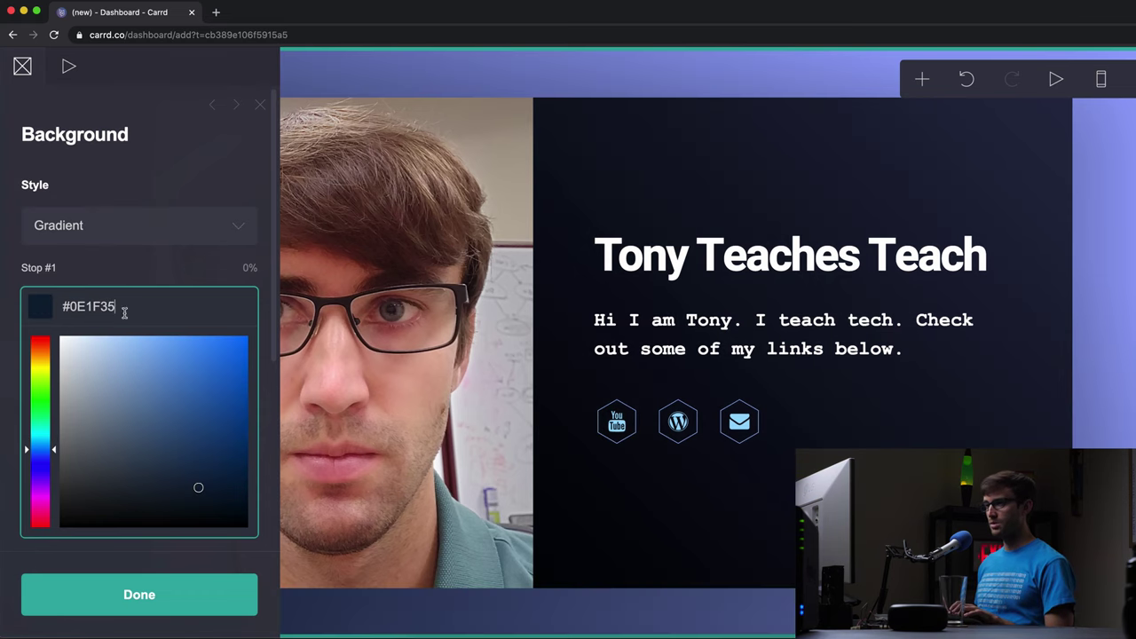
{"action": "key", "text": "super+Tab"}
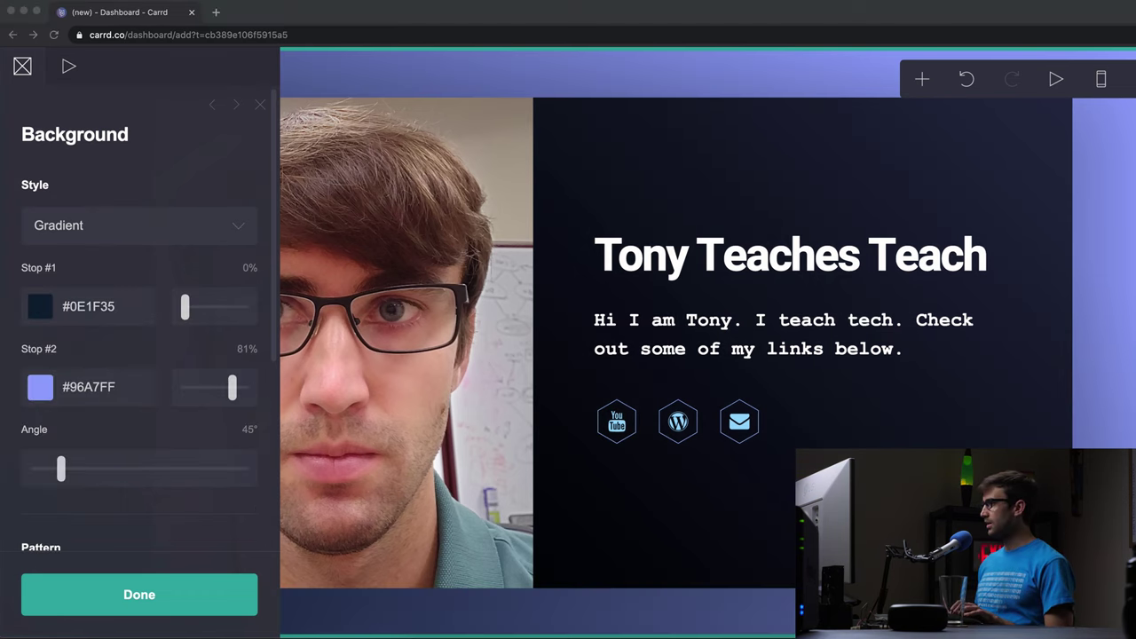
{"action": "left_click", "coordinate": [104, 388]}
{"action": "left_click", "coordinate": [99, 378]}
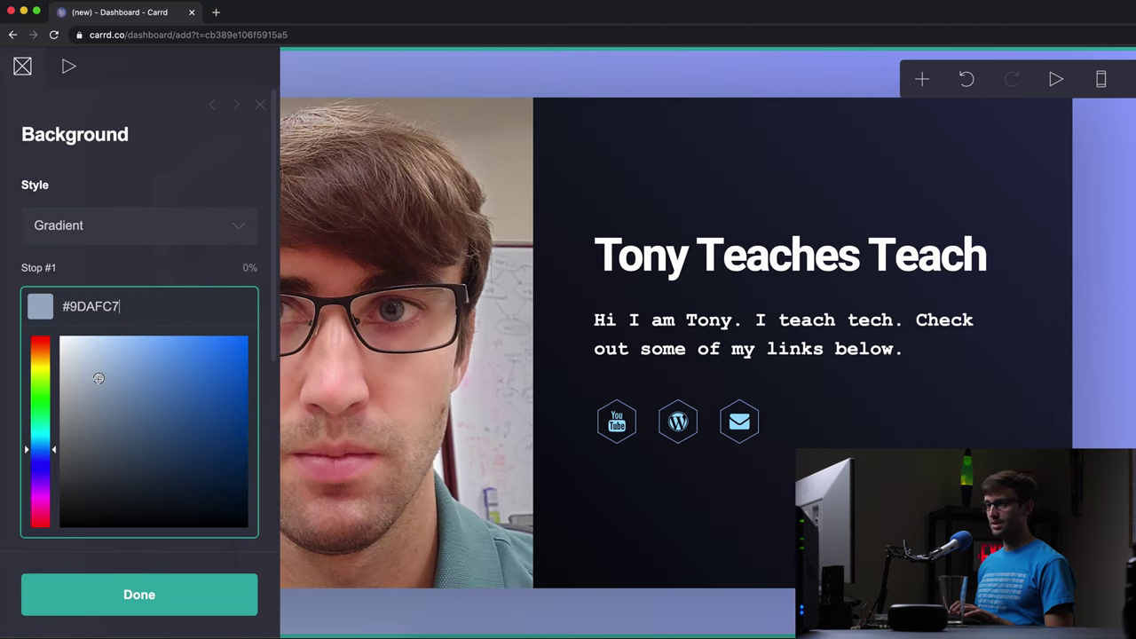
{"action": "double_click", "coordinate": [106, 302]}
{"action": "type", "text": "5DADEC"}
{"action": "left_click", "coordinate": [155, 264]}
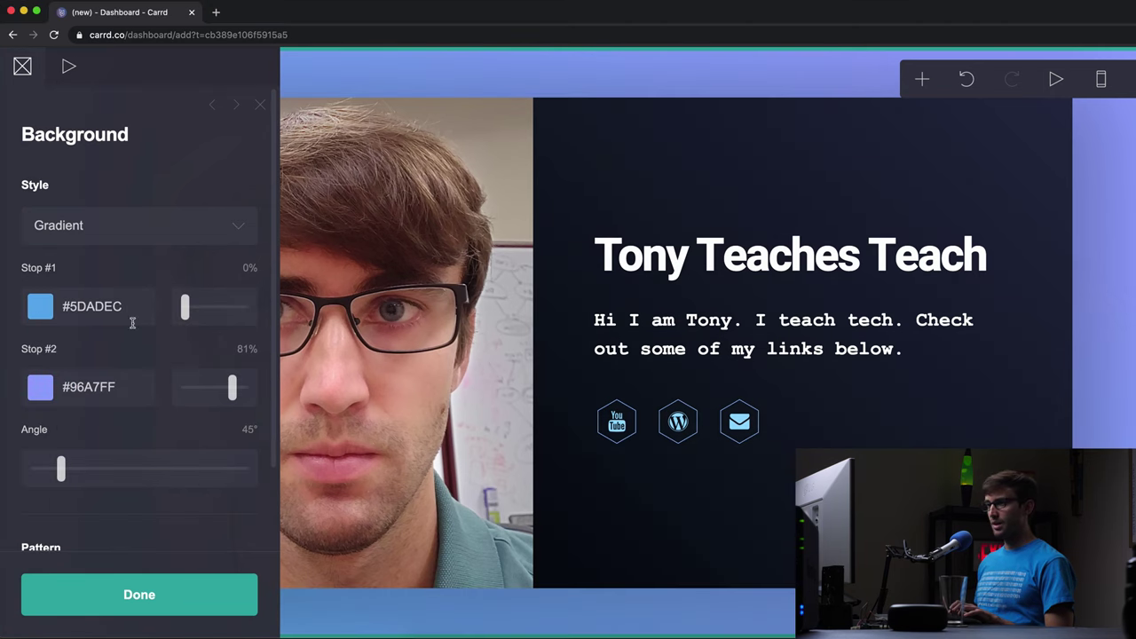
- Set Stop 2 to #5DADEC at 85% and Stop 1 to #0E1F35, then angle 286°
{"action": "double_click", "coordinate": [93, 385]}
{"action": "type", "text": "#5DADEC"}
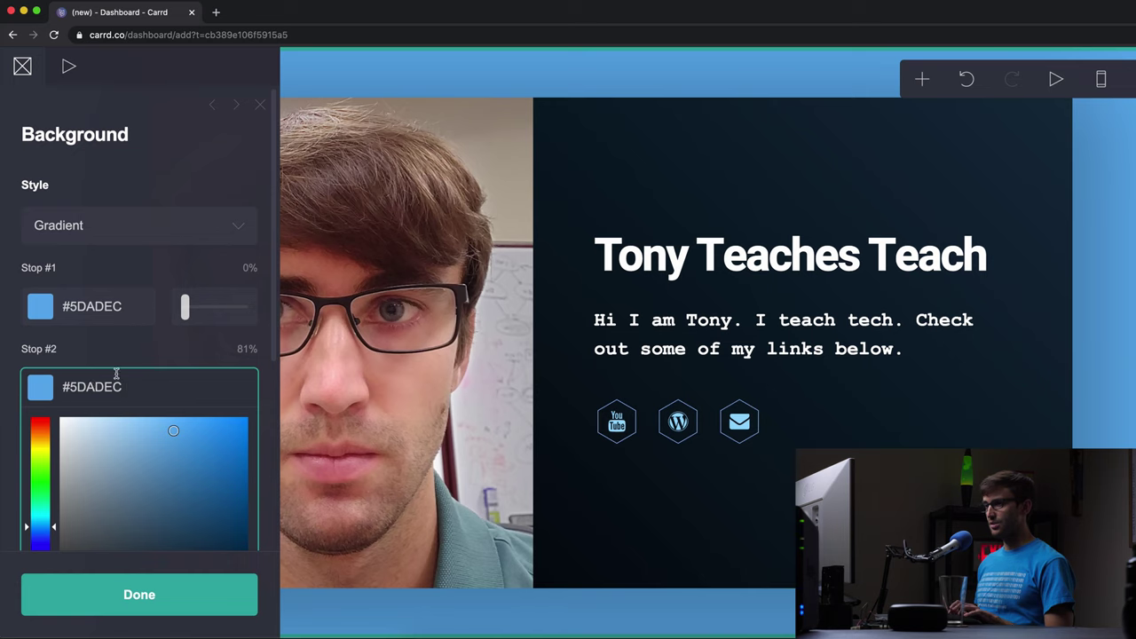
{"action": "key", "text": "super+Tab"}
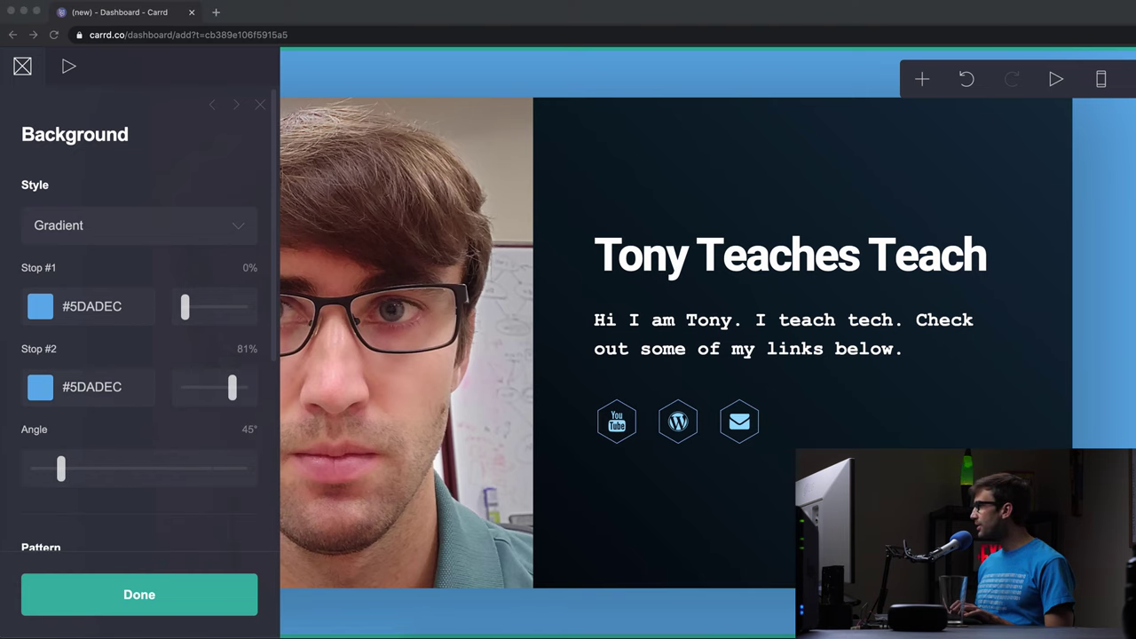
{"action": "left_click", "coordinate": [106, 385]}
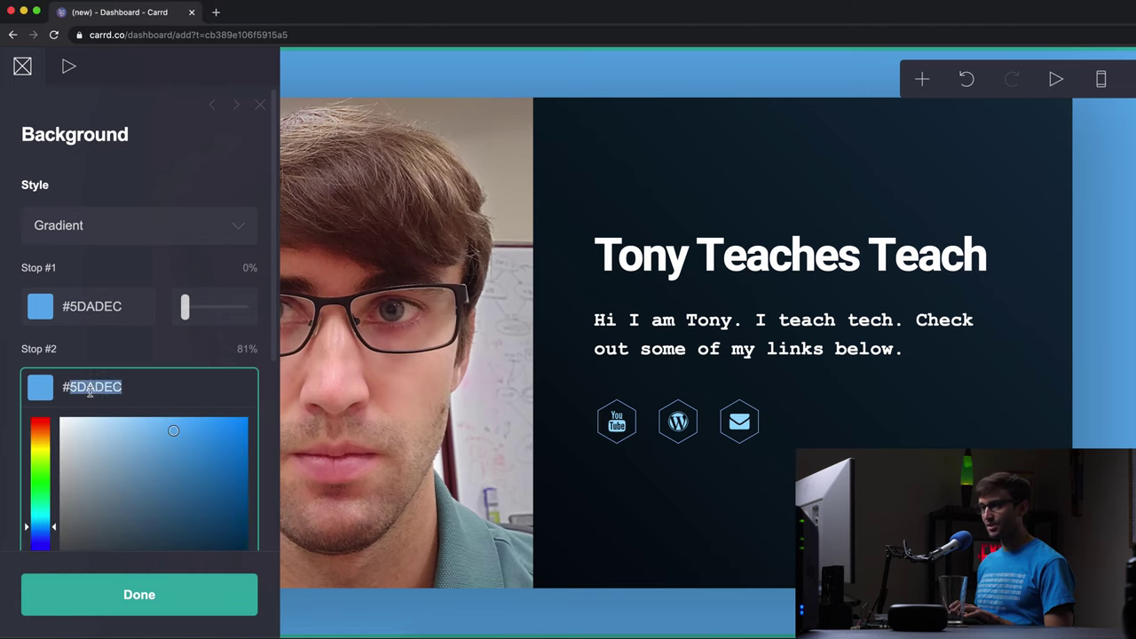
{"action": "key", "text": "super+Tab"}
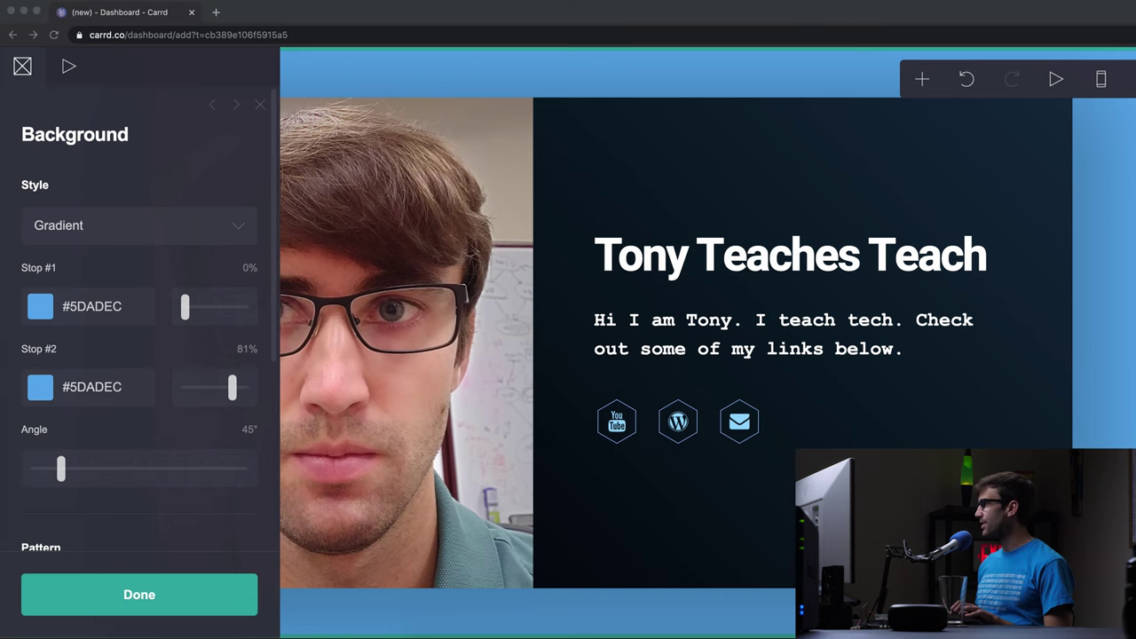
{"action": "key", "text": "super+Tab"}
{"action": "left_click", "coordinate": [96, 307]}
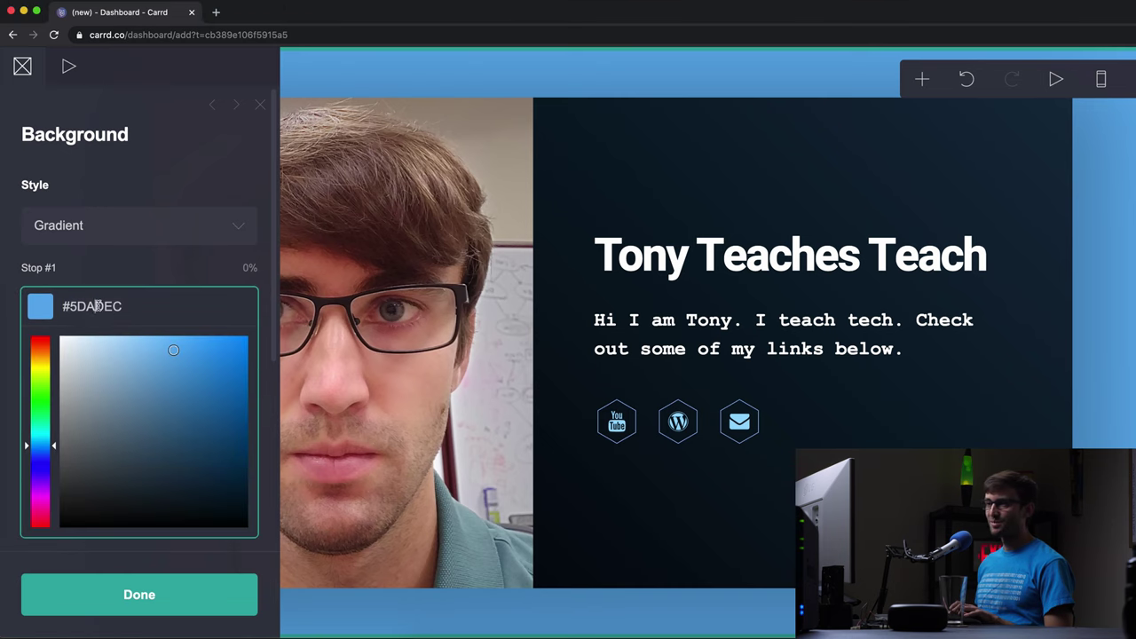
{"action": "type", "text": "#0E1F35"}
{"action": "left_click", "coordinate": [110, 269]}
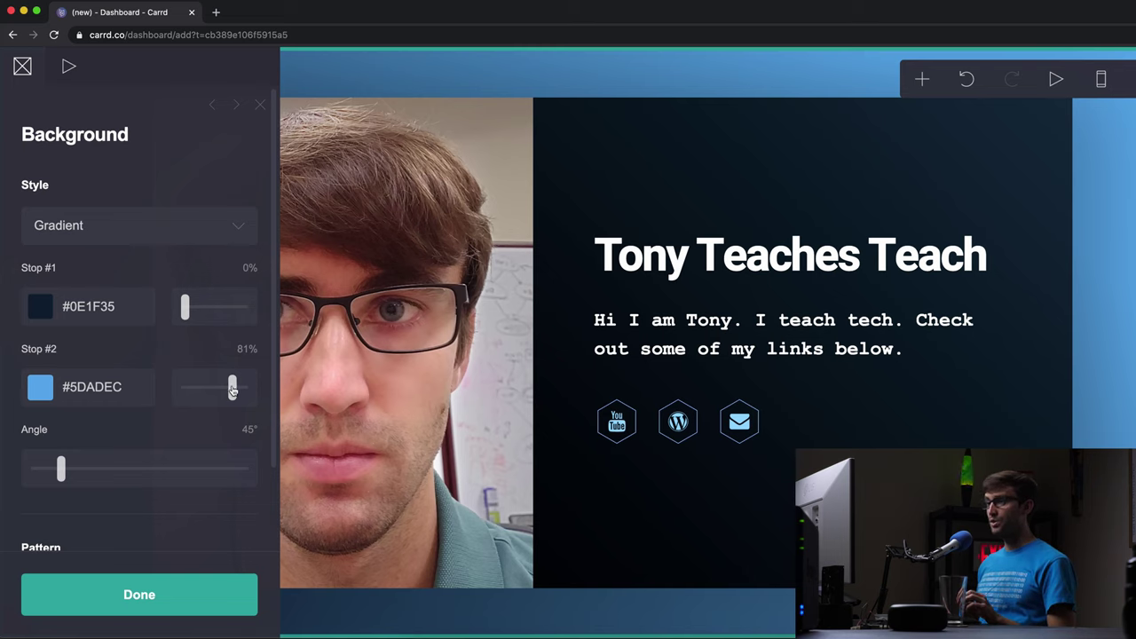
{"action": "left_click_drag", "start_coordinate": [231, 391], "coordinate": [236, 387]}
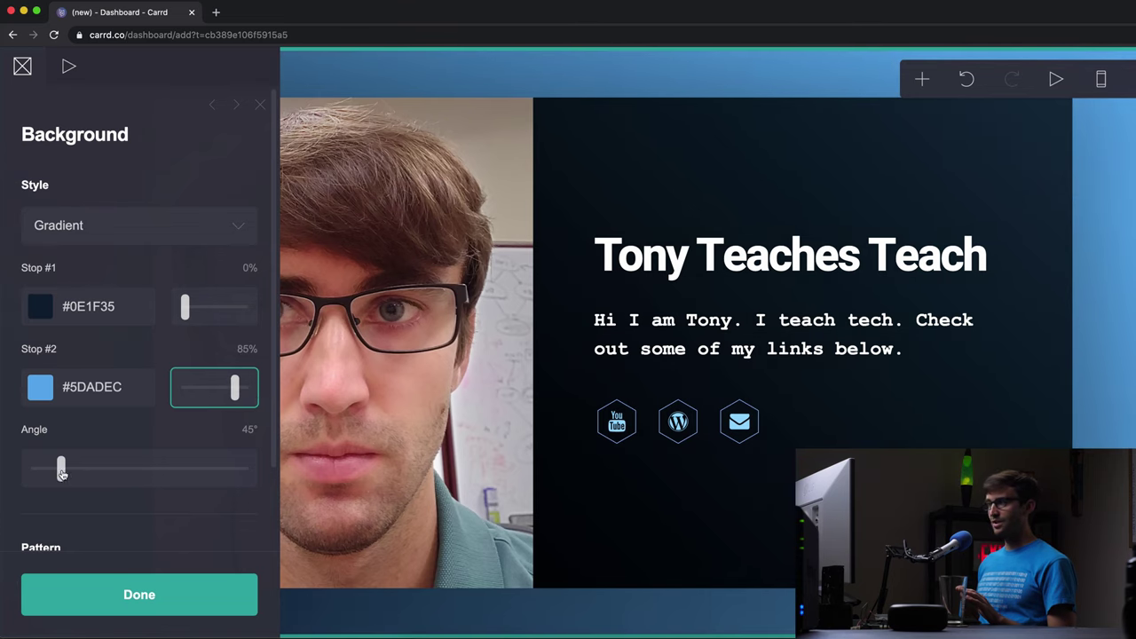
{"action": "left_click_drag", "start_coordinate": [61, 473], "coordinate": [202, 492]}
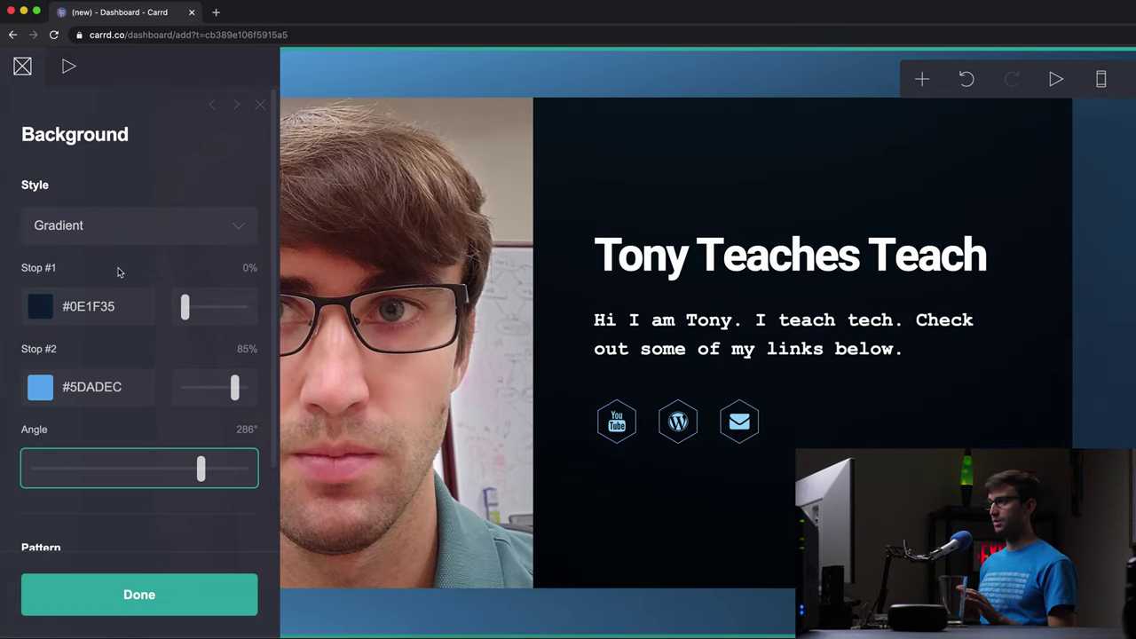
- Try the Noise and Square Grid background patterns, then set Pattern back to None
{"action": "scroll", "coordinate": [133, 495], "scroll_direction": "down", "scroll_amount": 2}
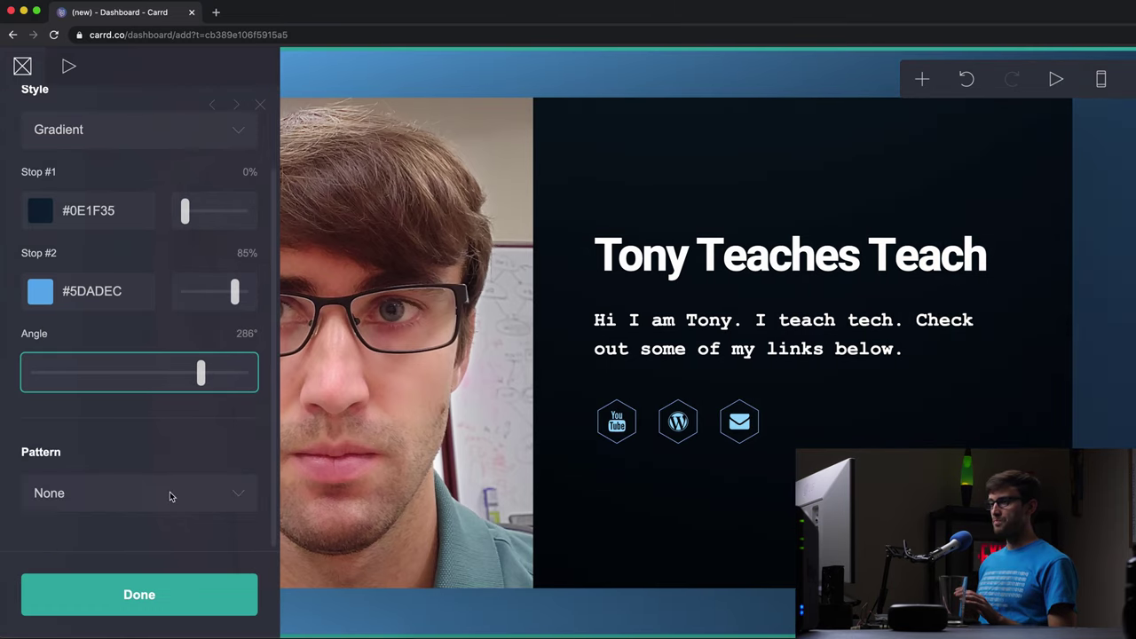
{"action": "left_click", "coordinate": [215, 503]}
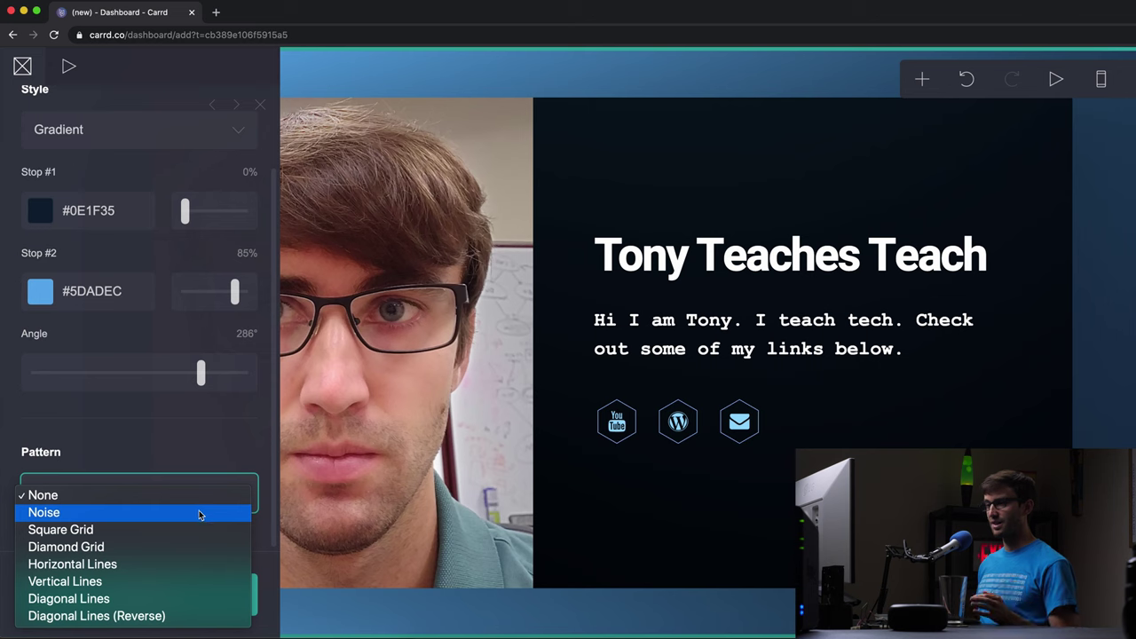
{"action": "left_click", "coordinate": [201, 513]}
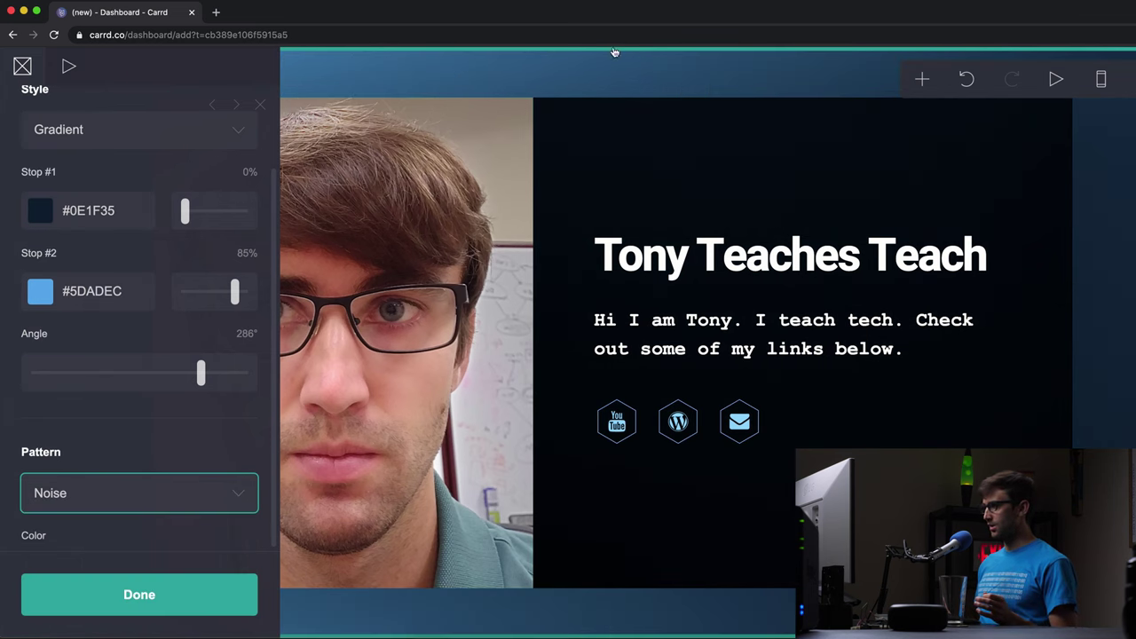
{"action": "left_click", "coordinate": [145, 497]}
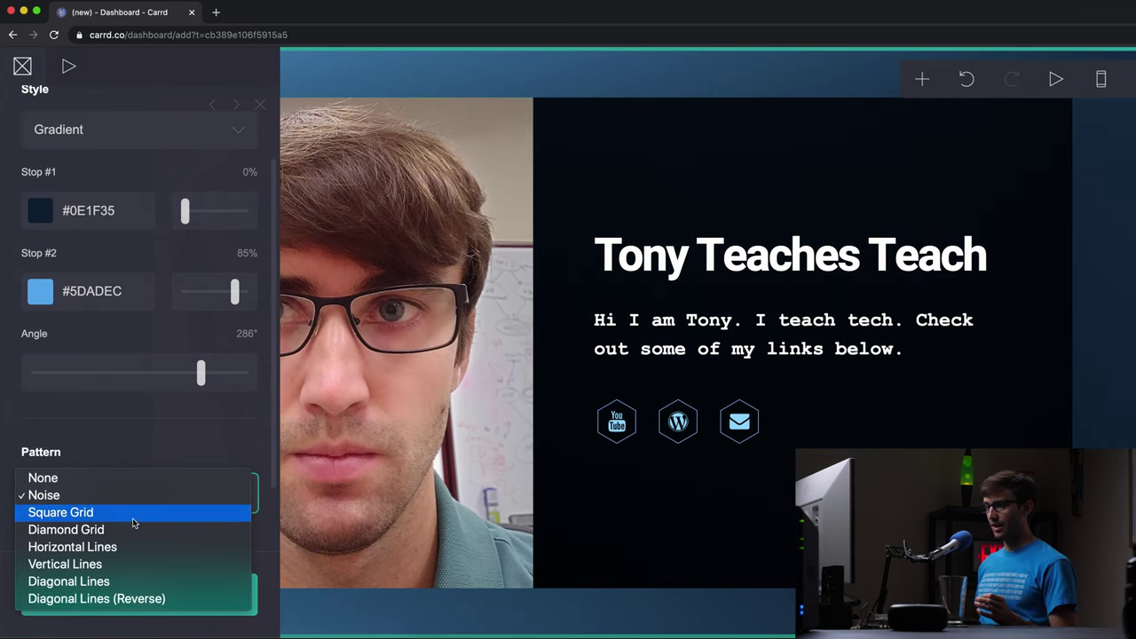
{"action": "left_click", "coordinate": [132, 517]}
{"action": "left_click", "coordinate": [139, 499]}
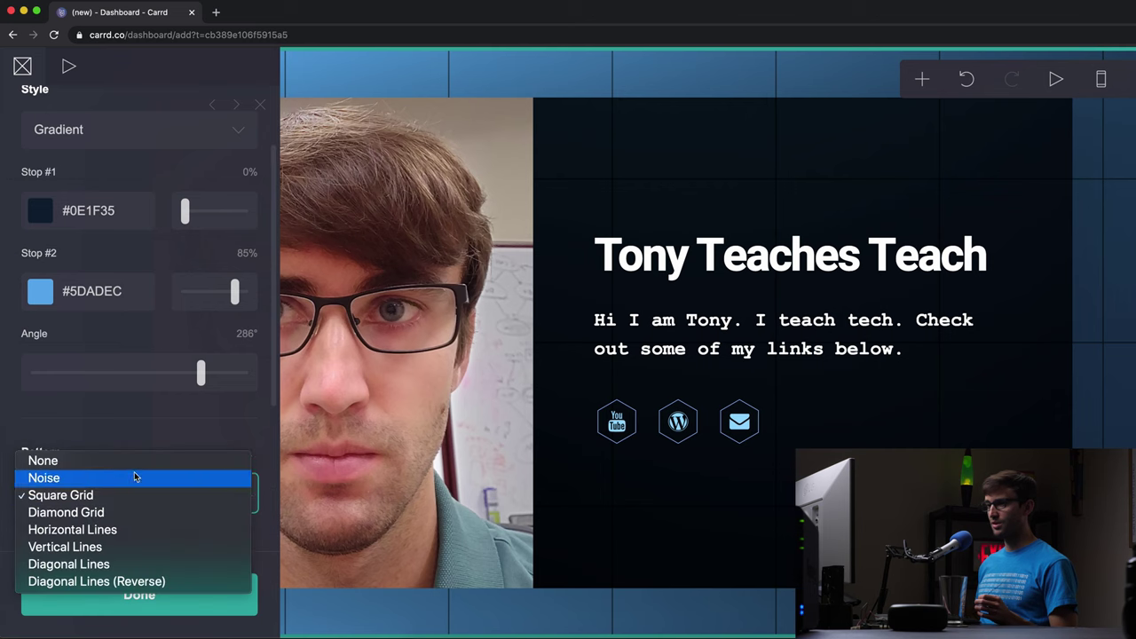
{"action": "left_click", "coordinate": [121, 465]}
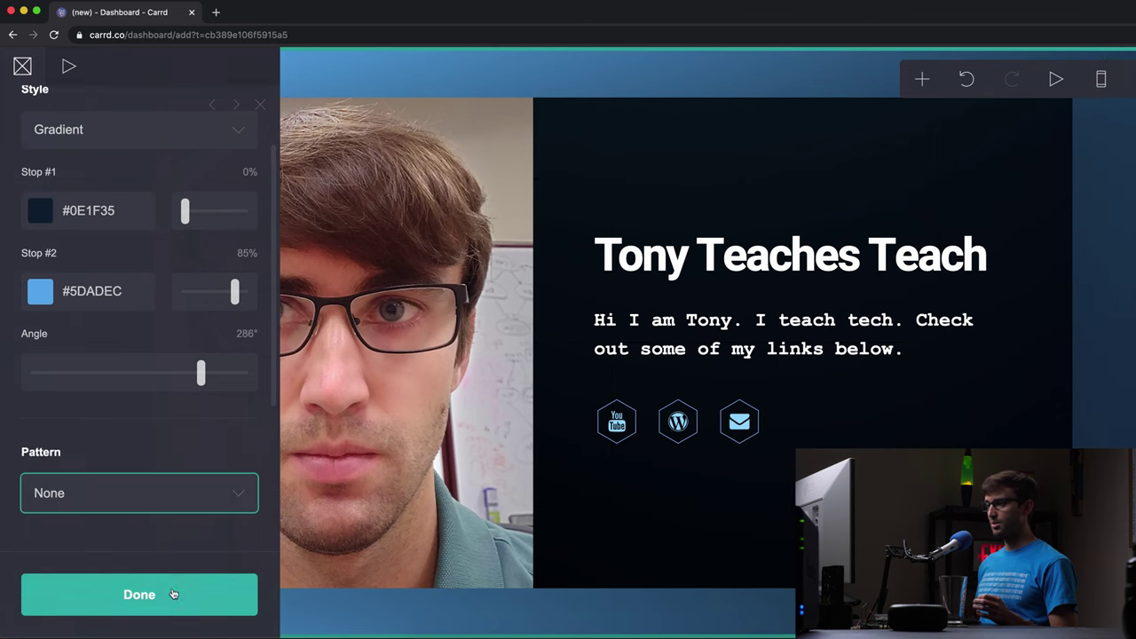
- Close the background settings, preview the mobile layout, return to desktop and replay animations
{"action": "left_click", "coordinate": [176, 596]}
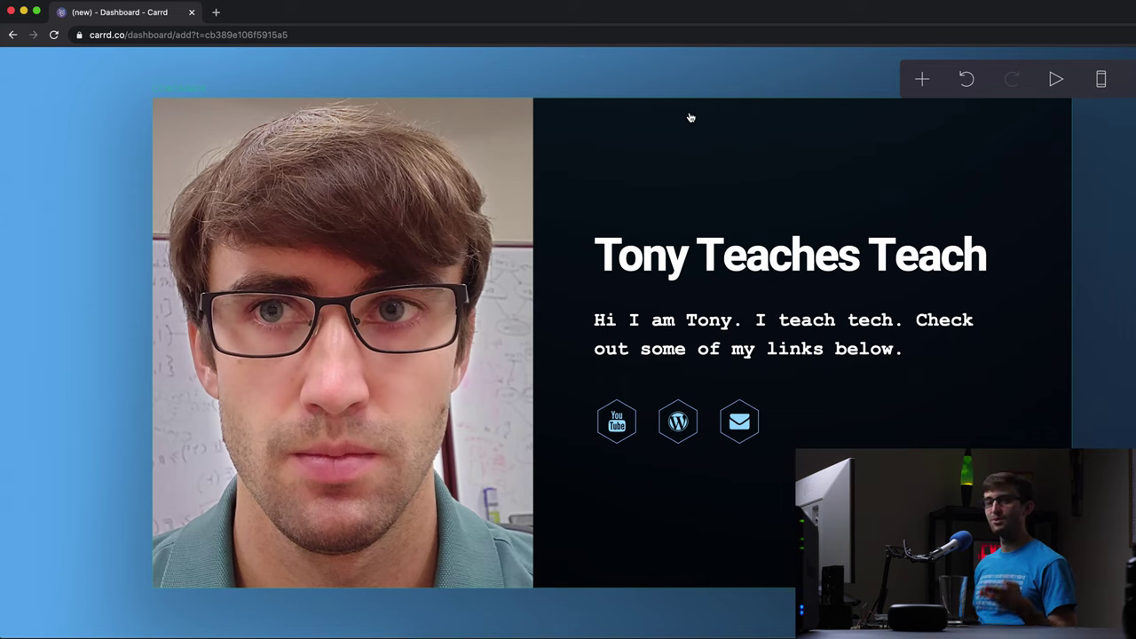
{"action": "left_click", "coordinate": [1102, 81]}
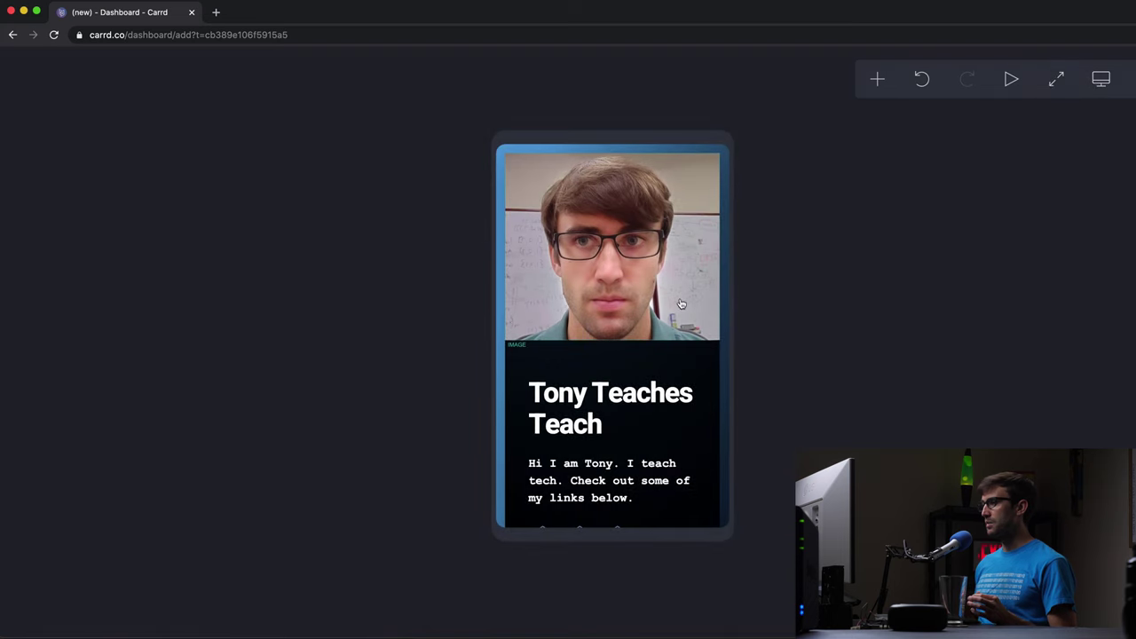
{"action": "scroll", "coordinate": [627, 344], "scroll_direction": "down", "scroll_amount": 2}
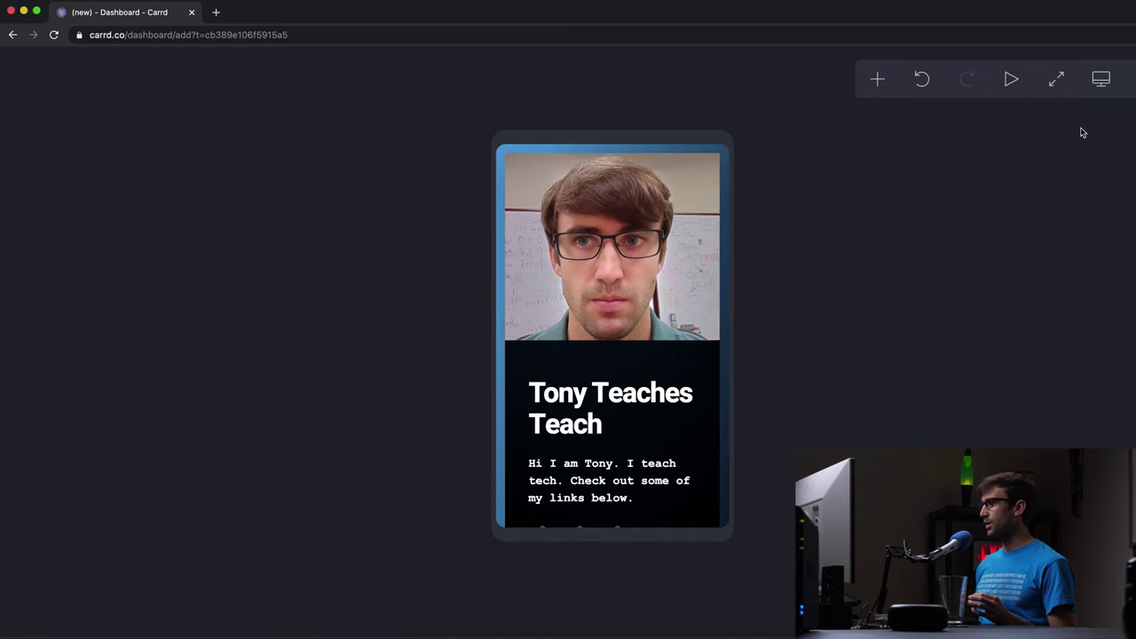
{"action": "left_click", "coordinate": [1100, 79]}
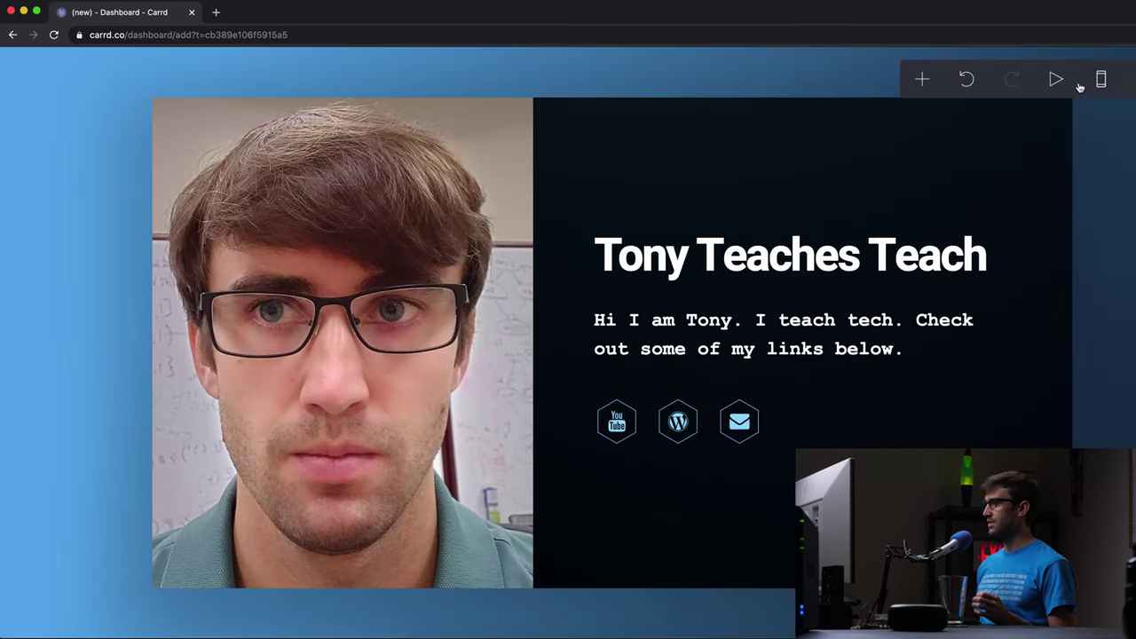
{"action": "left_click", "coordinate": [1054, 79]}
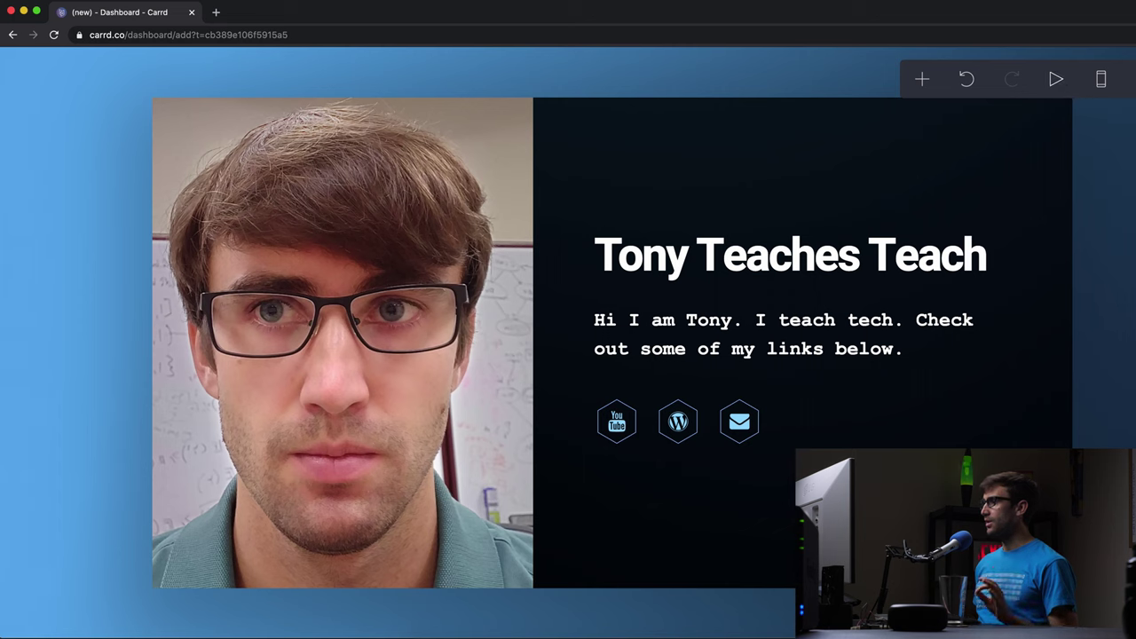
- Set the site title to 'Tony Teaches Tech Carrd' and description 'Social links for Tony Teaches Tech'
{"action": "left_click", "coordinate": [1126, 78]}
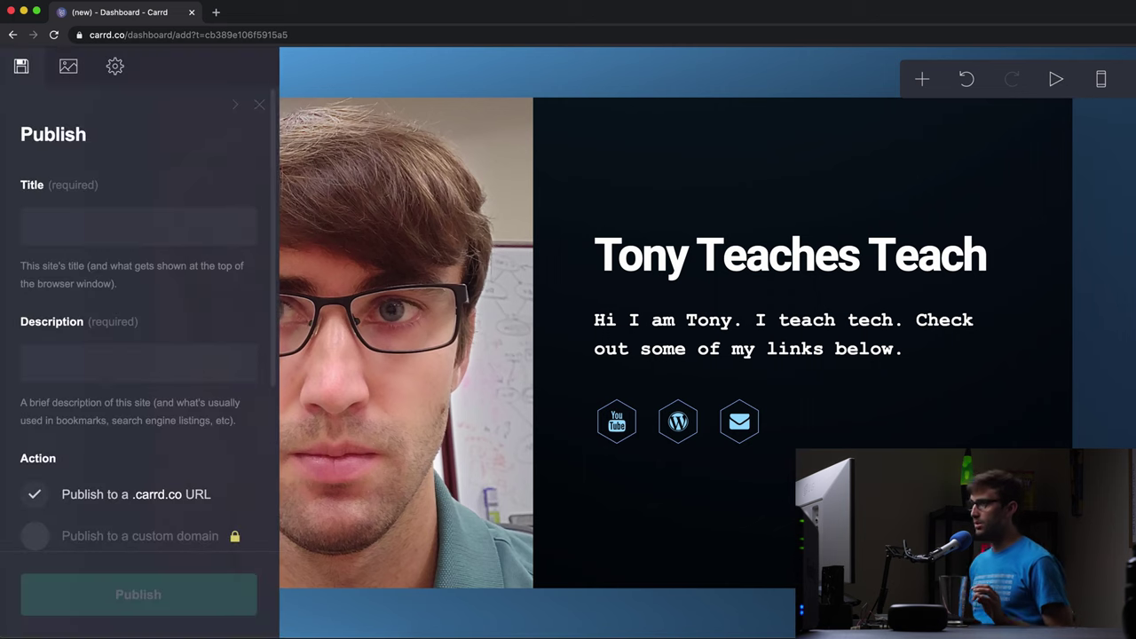
{"action": "left_click", "coordinate": [189, 240]}
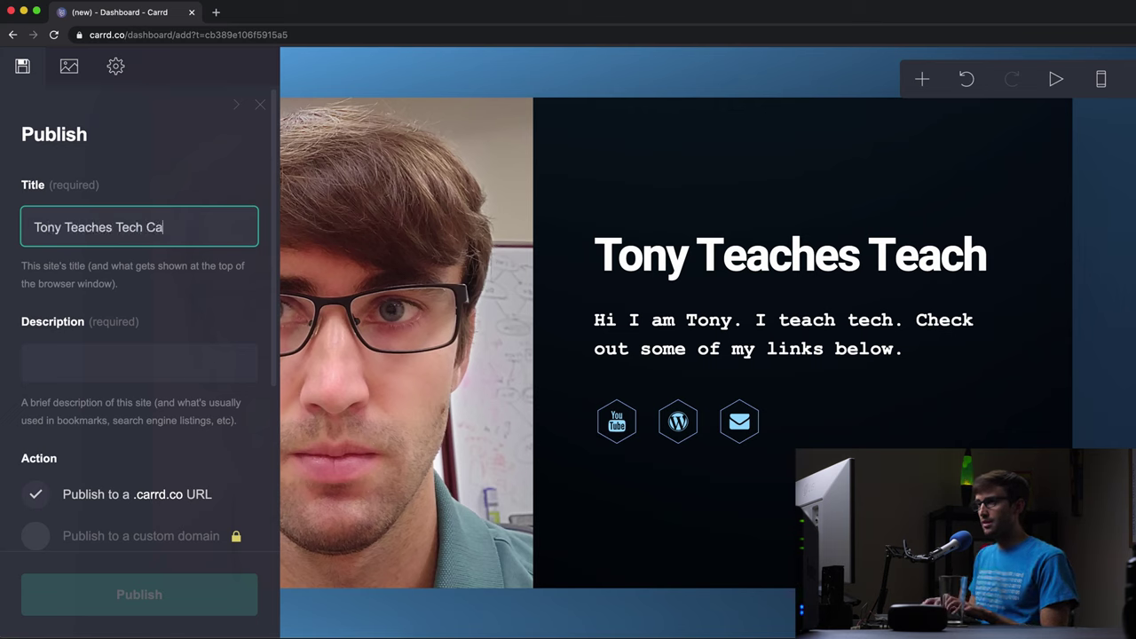
{"action": "left_click", "coordinate": [125, 377]}
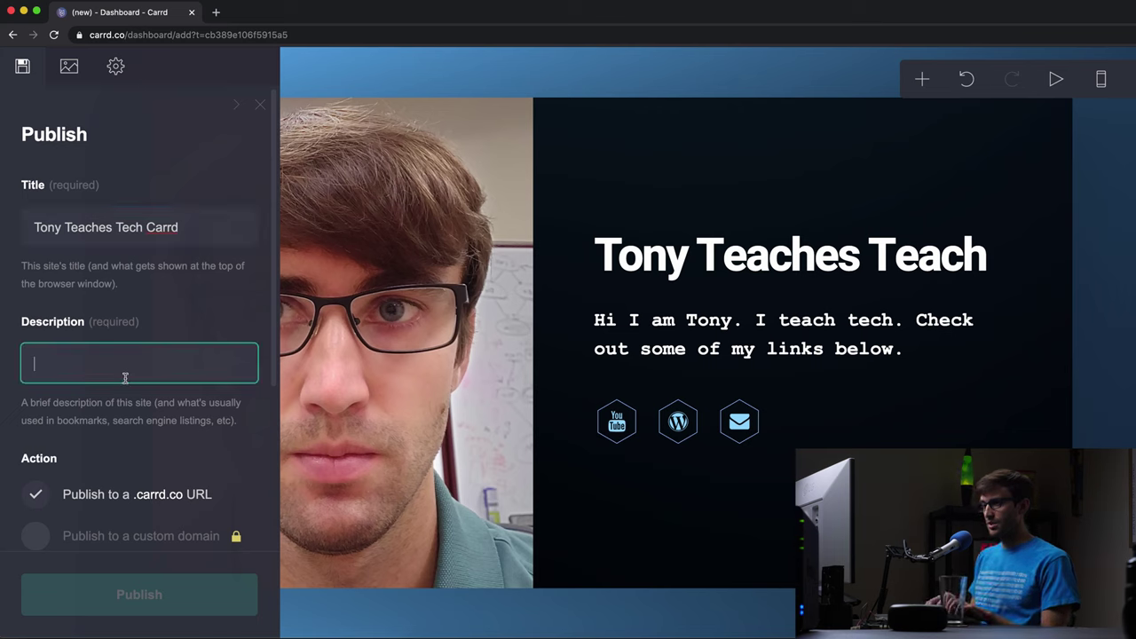
{"action": "type", "text": "Social links for Tony"}
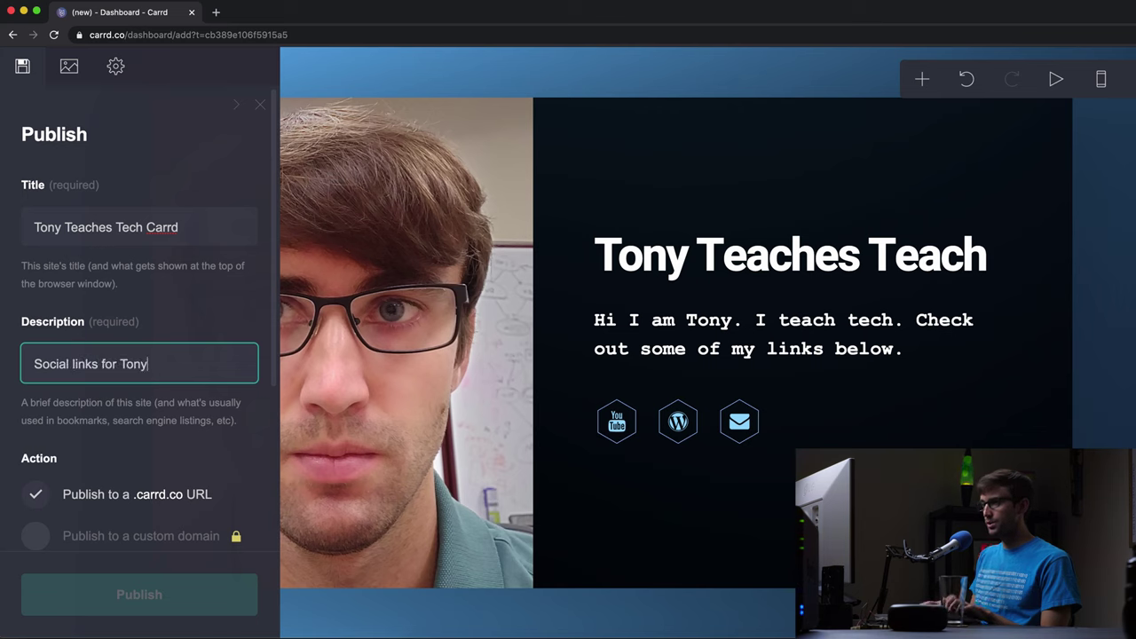
{"action": "type", "text": " Teaches Tech"}
- Publish the site to the .carrd.co URL named tonyteachestech
{"action": "scroll", "coordinate": [133, 293], "scroll_direction": "down", "scroll_amount": 3}
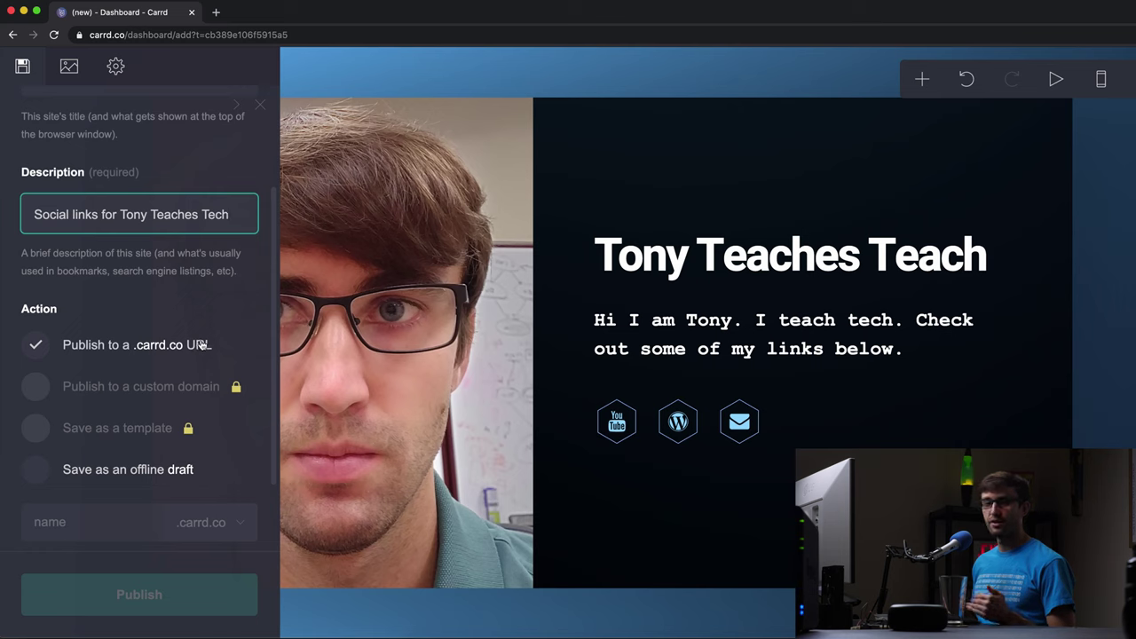
{"action": "scroll", "coordinate": [202, 346], "scroll_direction": "down", "scroll_amount": 1}
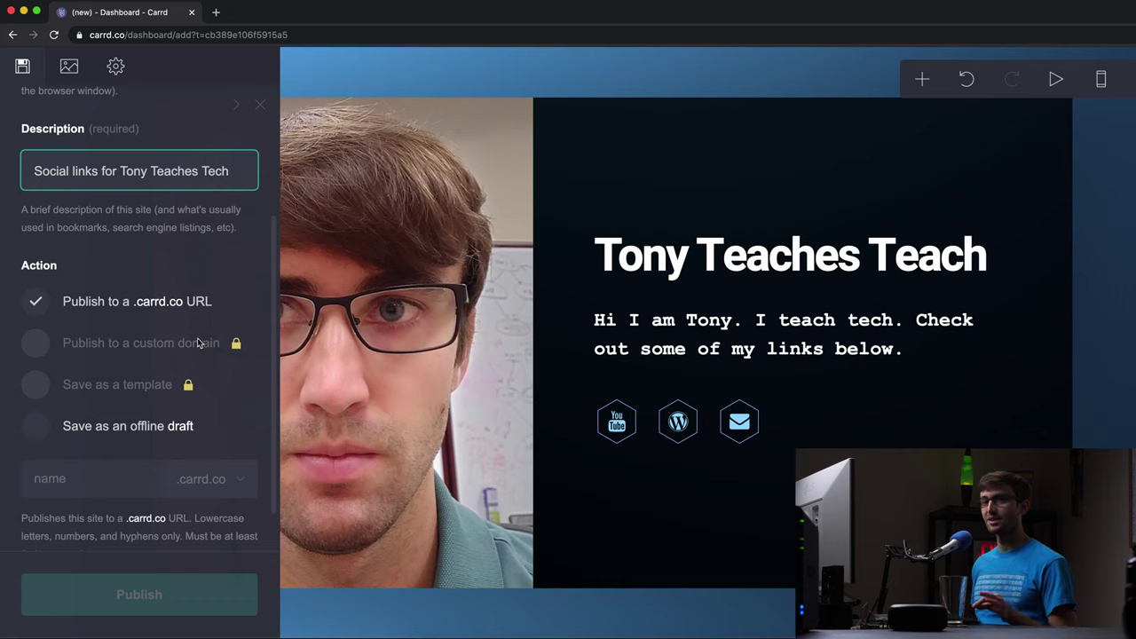
{"action": "mouse_move", "coordinate": [234, 344]}
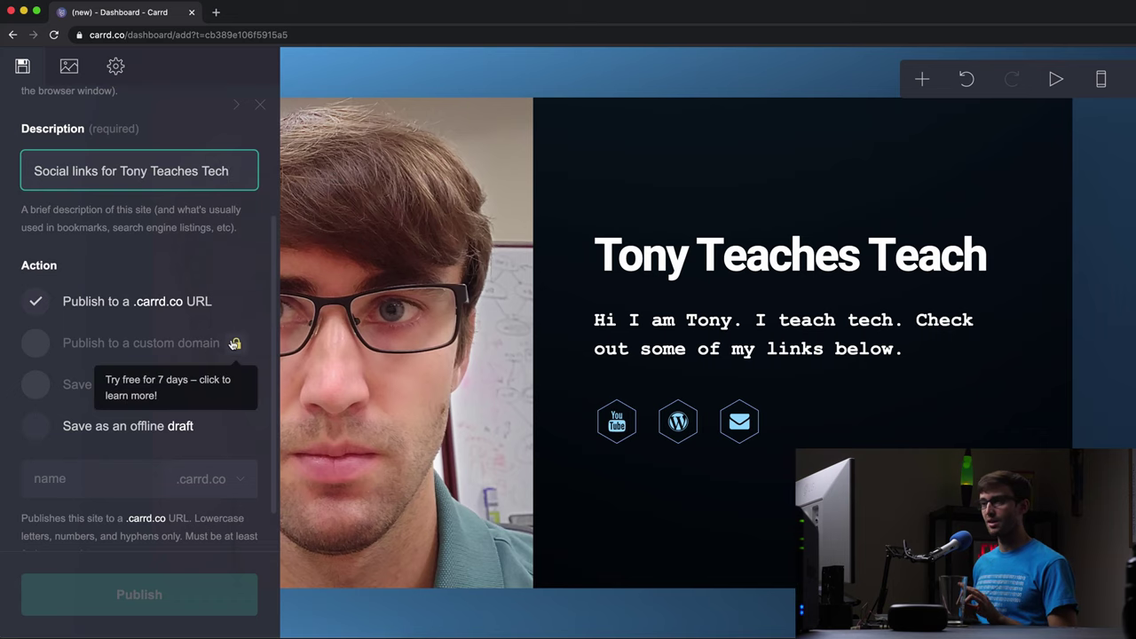
{"action": "scroll", "coordinate": [119, 344], "scroll_direction": "down", "scroll_amount": 1}
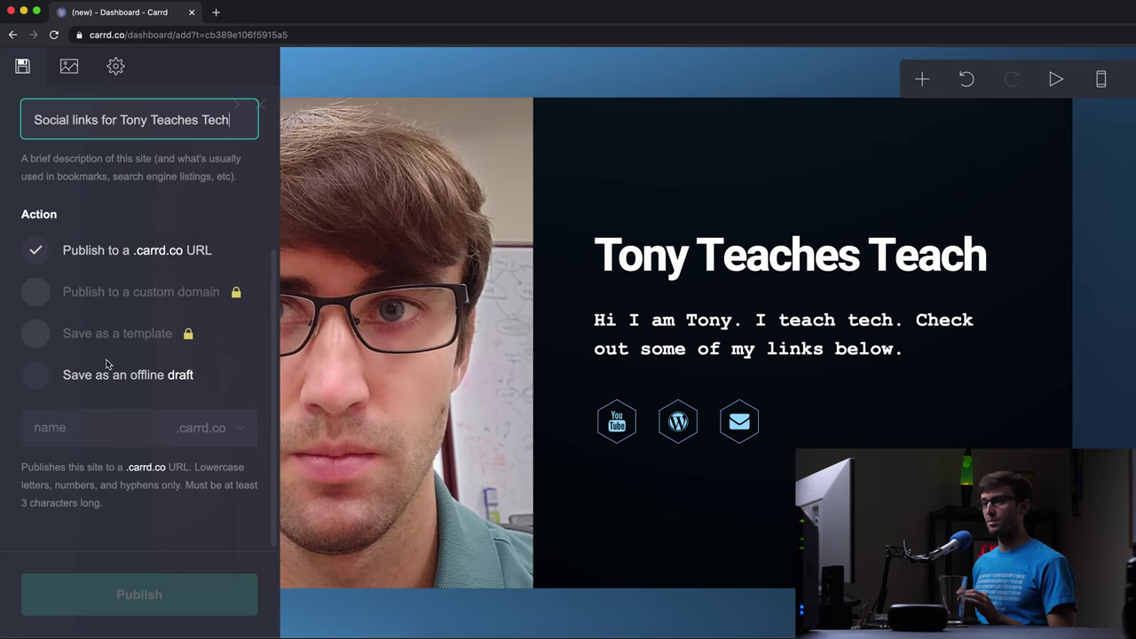
{"action": "left_click", "coordinate": [79, 424]}
{"action": "type", "text": "ton"}
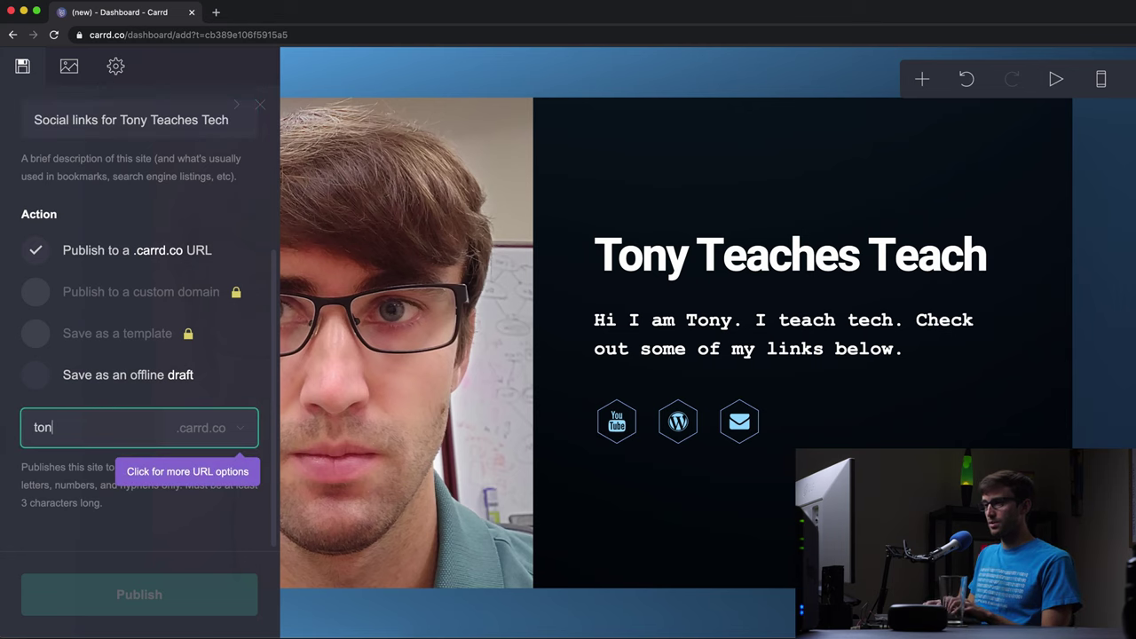
{"action": "type", "text": "yteacheste"}
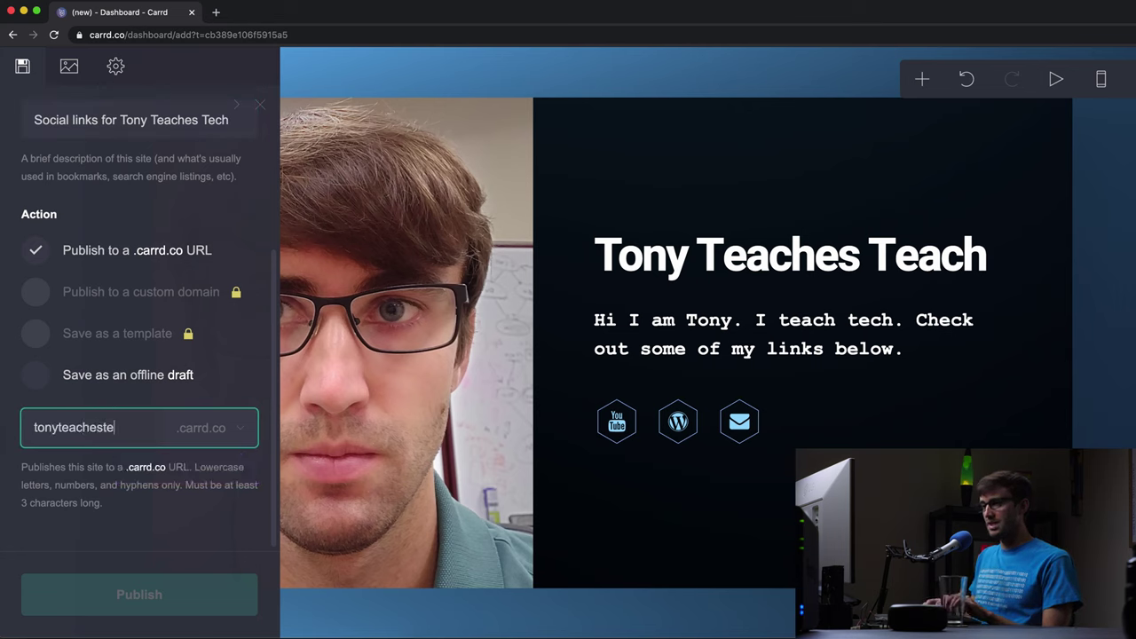
{"action": "type", "text": "ch"}
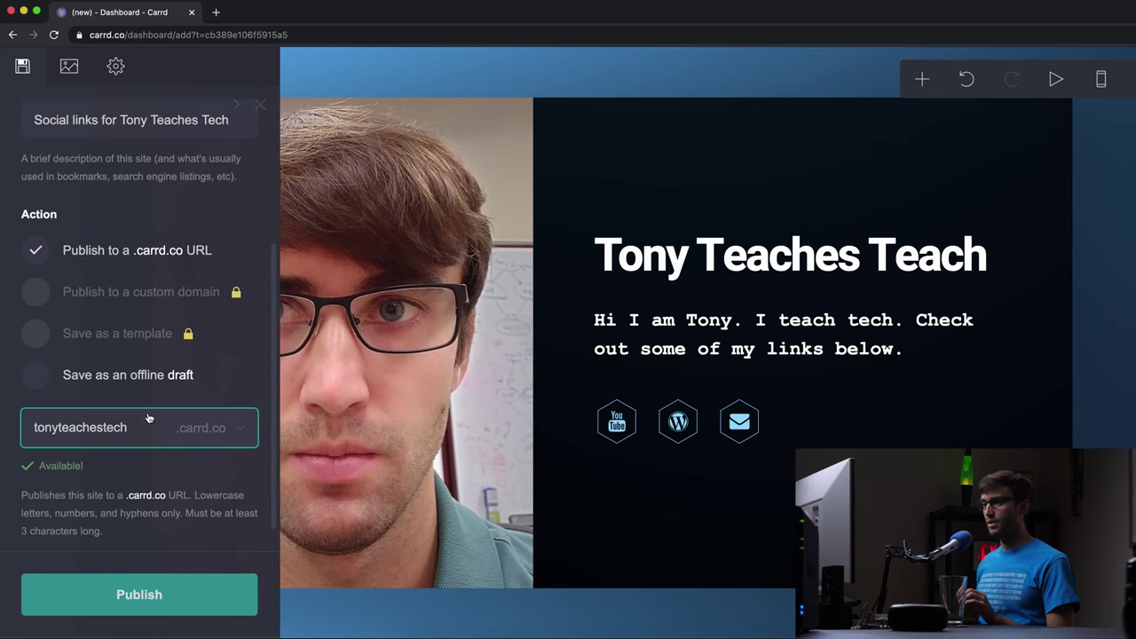
{"action": "scroll", "coordinate": [171, 435], "scroll_direction": "down", "scroll_amount": 1}
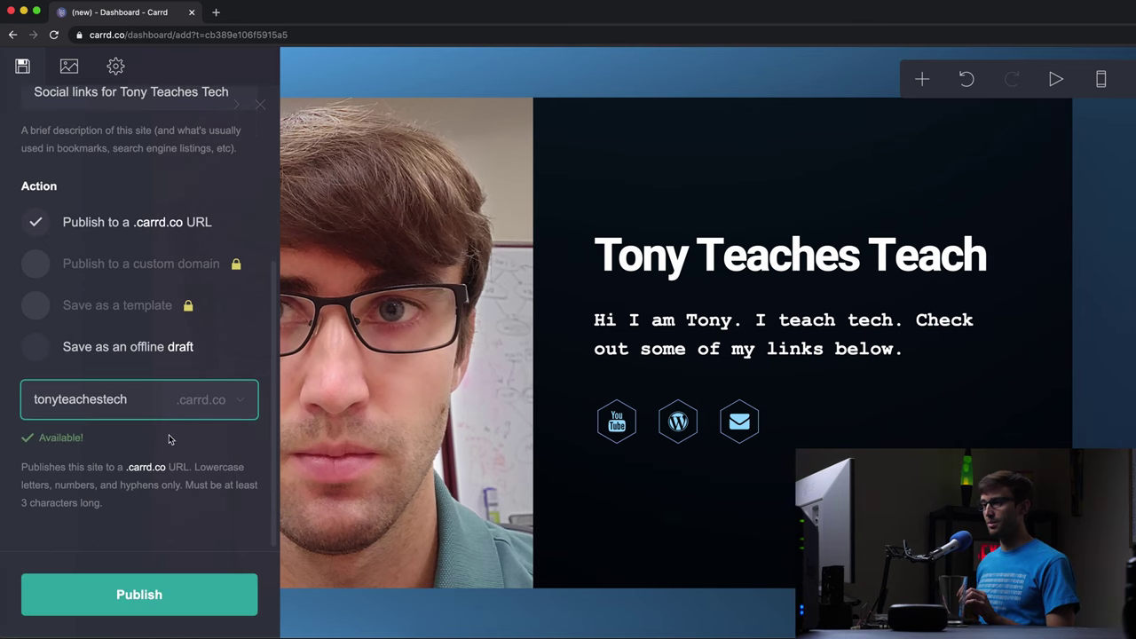
{"action": "left_click", "coordinate": [173, 597]}
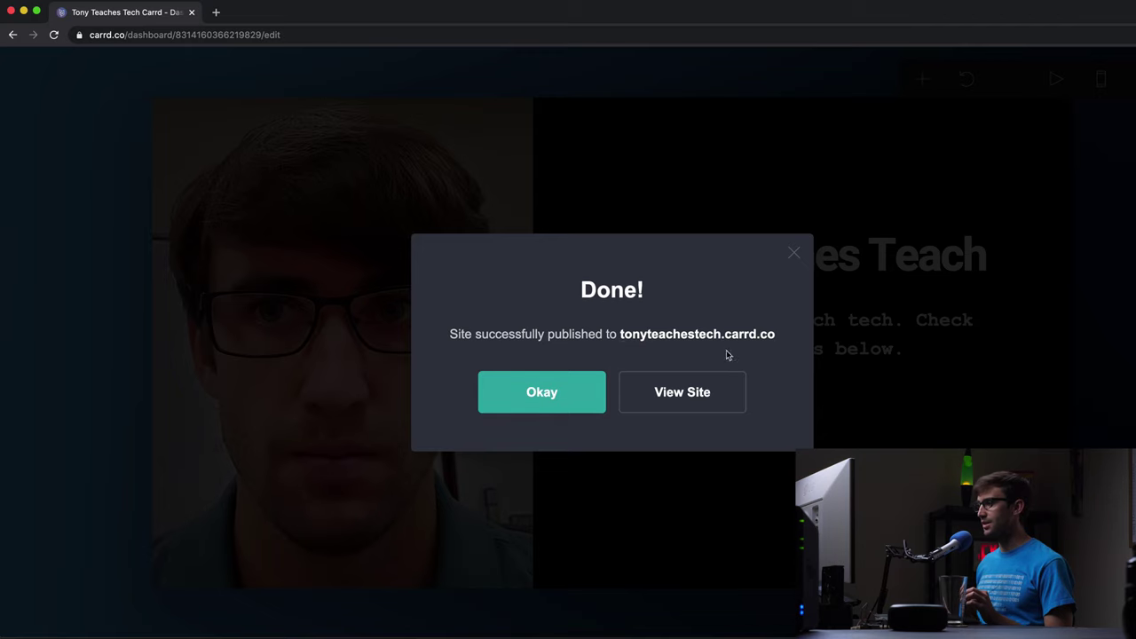
- View the live site at tonyteachestech.carrd.co, close its tab, and dismiss the Done! dialog
{"action": "left_click", "coordinate": [685, 398]}
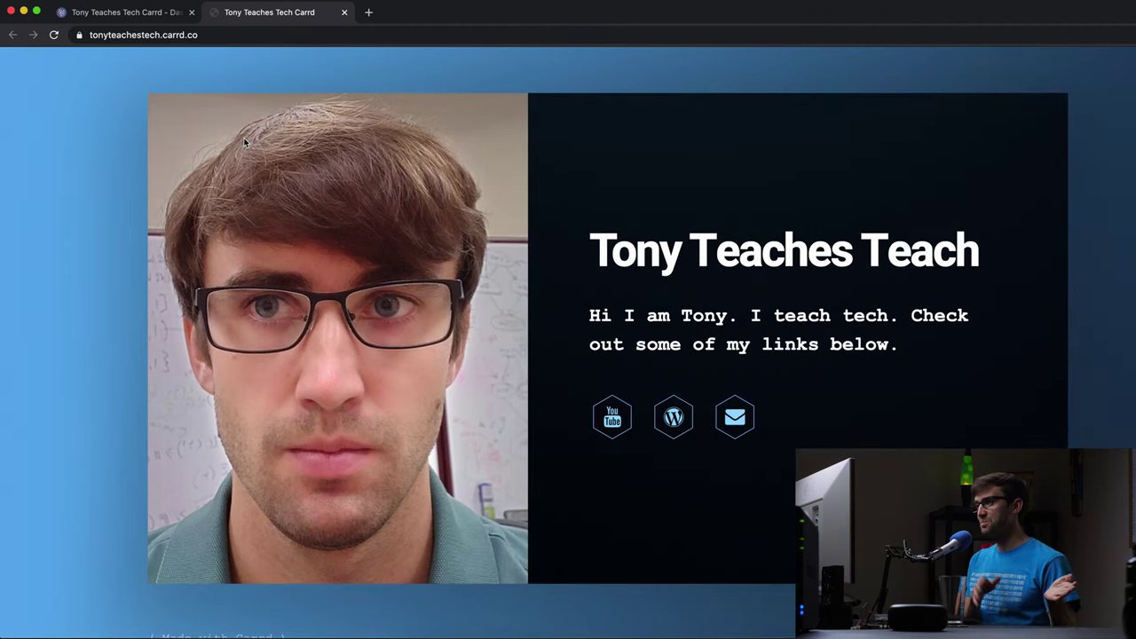
{"action": "left_click", "coordinate": [345, 13]}
{"action": "left_click", "coordinate": [525, 408]}
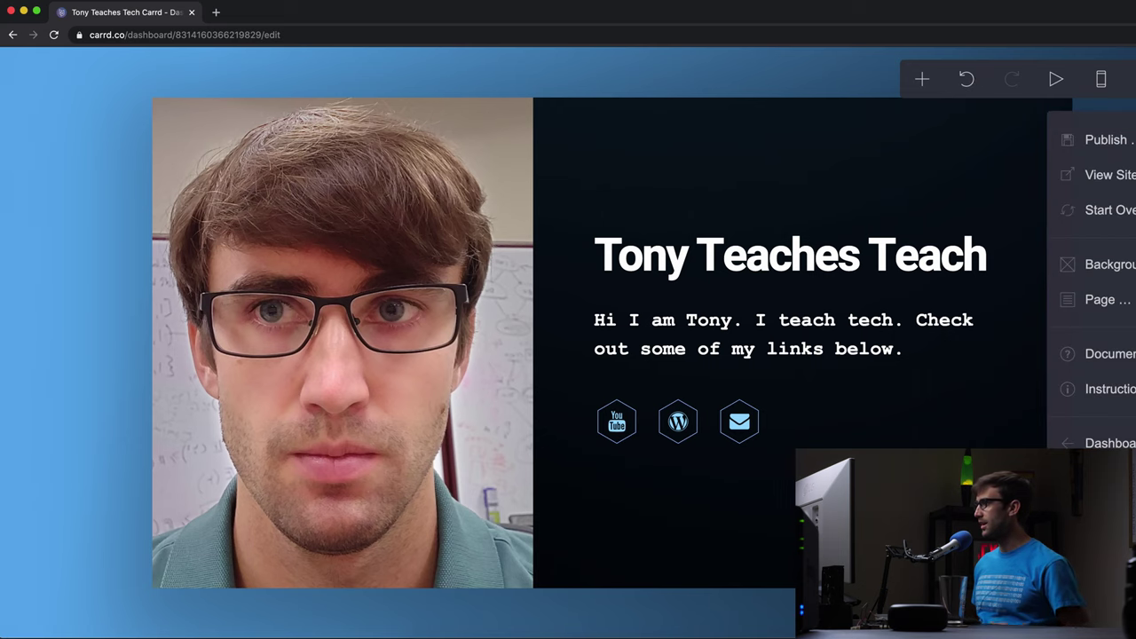
- Go to the My Sites dashboard showing the Tony Teaches Tech Carrd site card
{"action": "left_click", "coordinate": [1096, 442]}
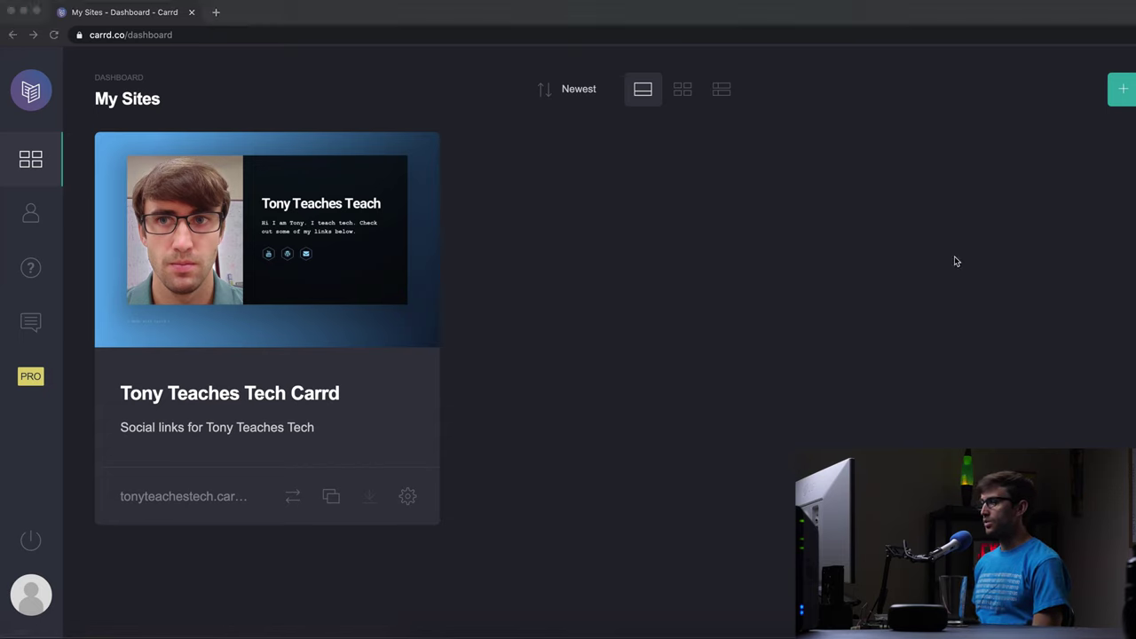
{"action": "left_click", "coordinate": [500, 303]}
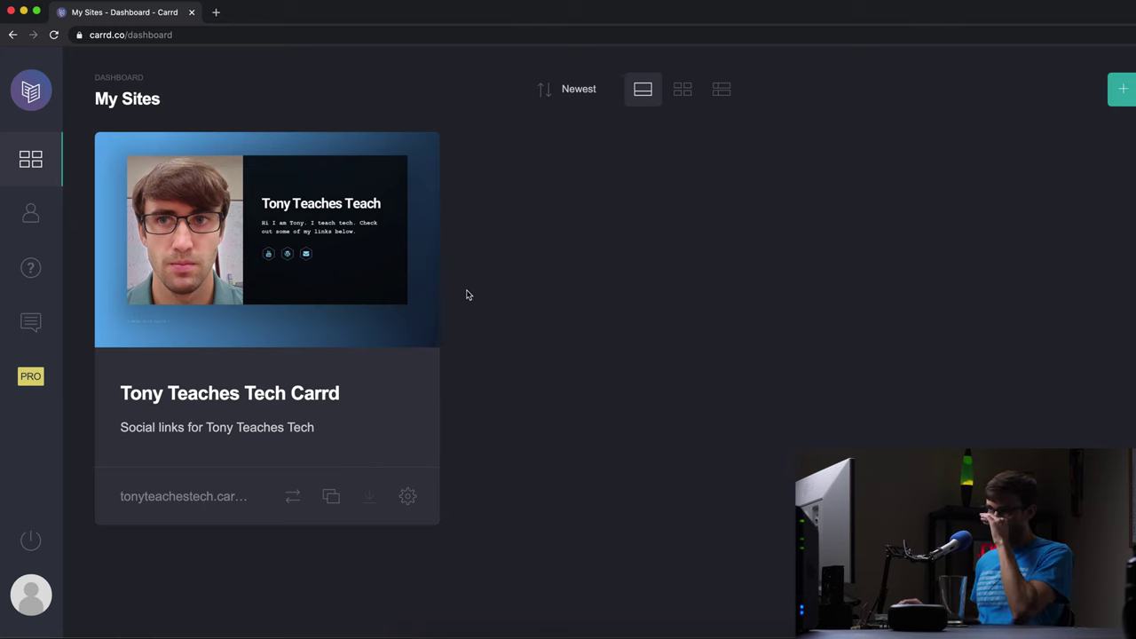
- Start a new site and filter the starting templates to Sectioned
{"action": "left_click", "coordinate": [1121, 92]}
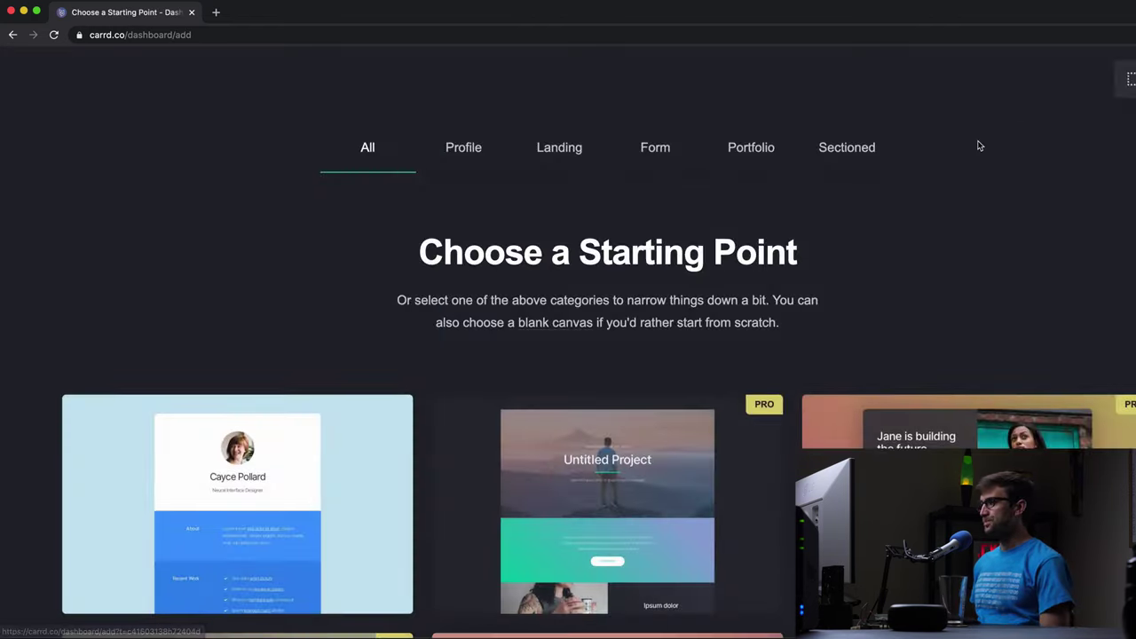
{"action": "scroll", "coordinate": [921, 219], "scroll_direction": "down", "scroll_amount": 1}
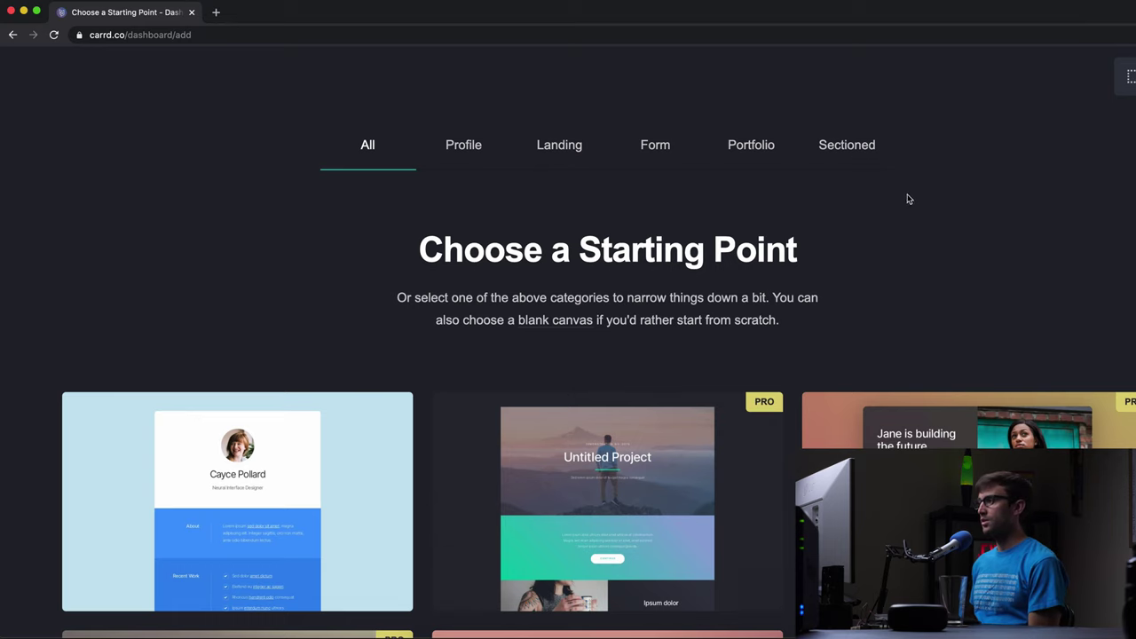
{"action": "left_click", "coordinate": [848, 153]}
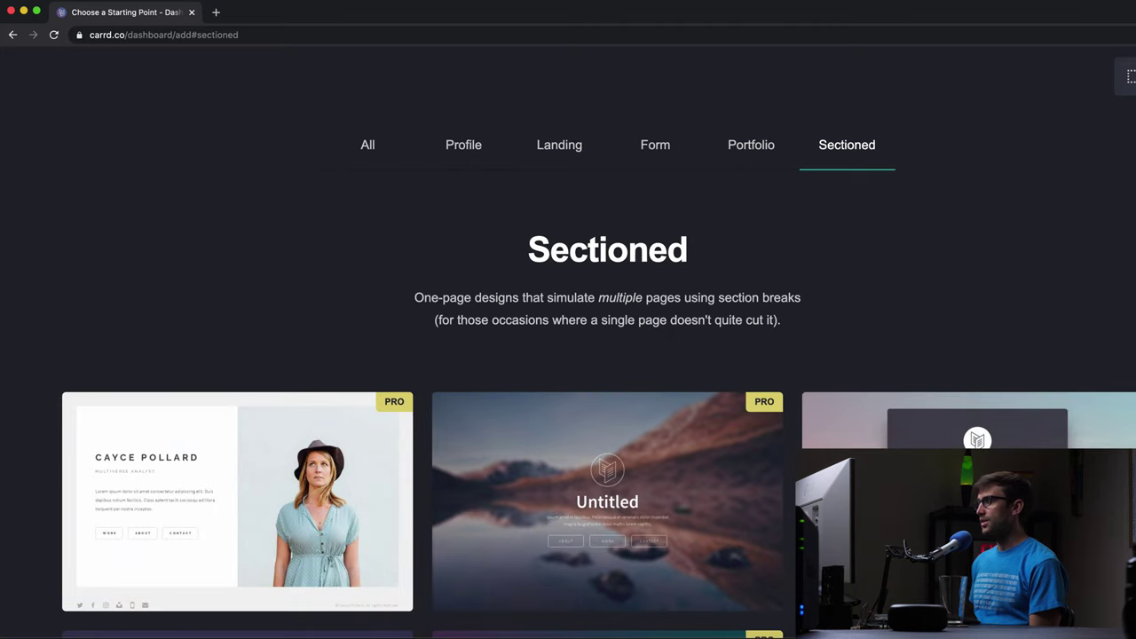
- Browse the Sectioned templates and open the Hello template's live demo
{"action": "scroll", "coordinate": [975, 410], "scroll_direction": "down", "scroll_amount": 3}
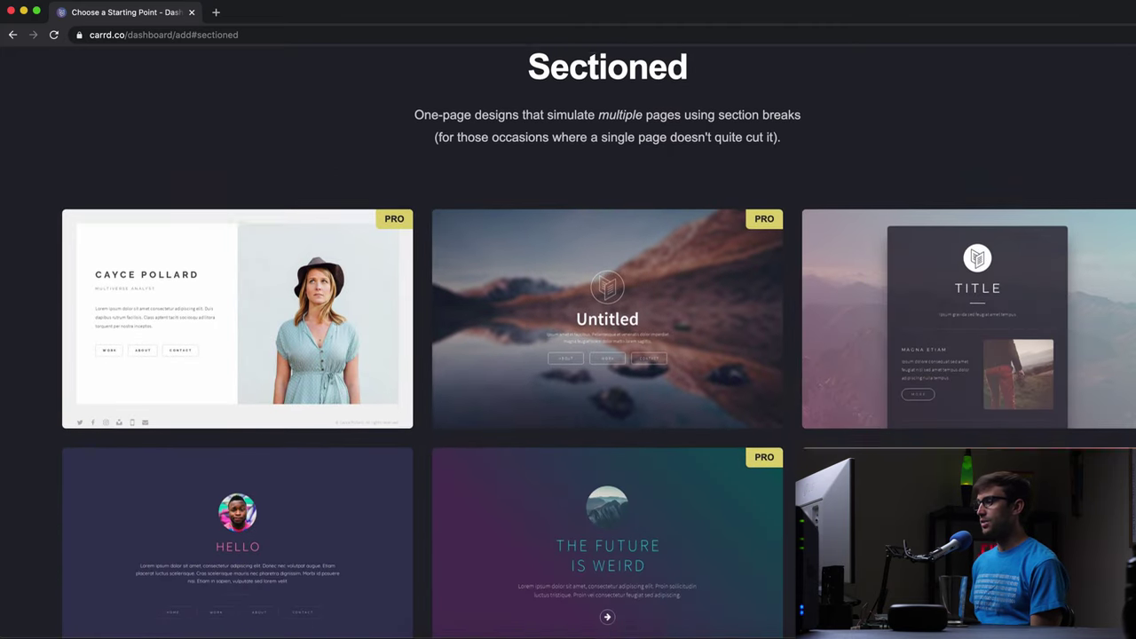
{"action": "scroll", "coordinate": [599, 355], "scroll_direction": "down", "scroll_amount": 1}
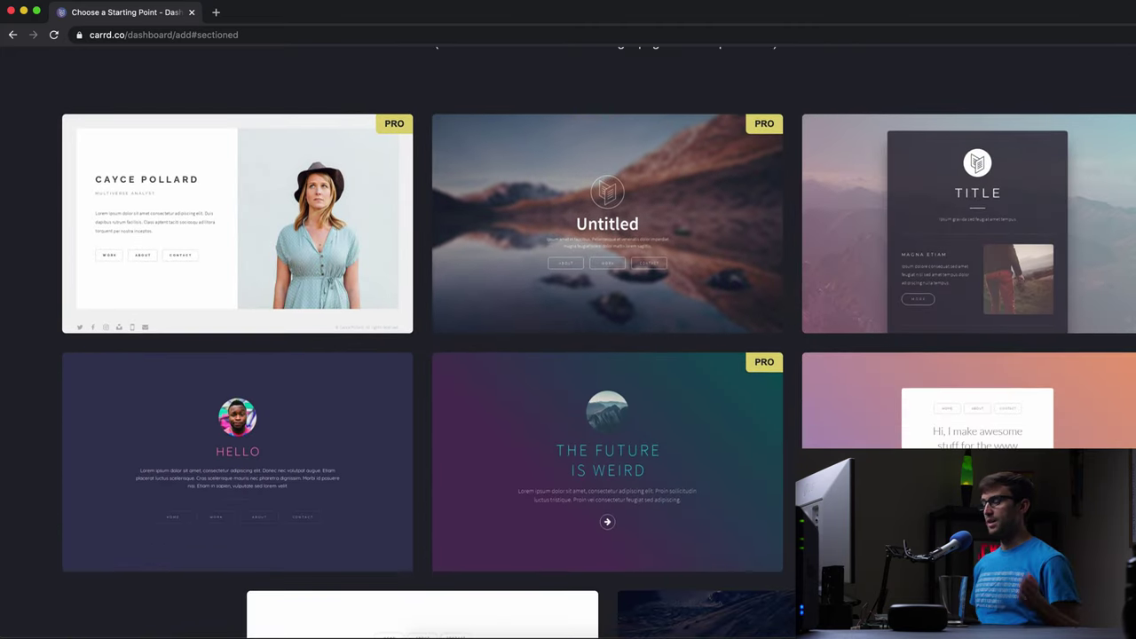
{"action": "mouse_move", "coordinate": [148, 219]}
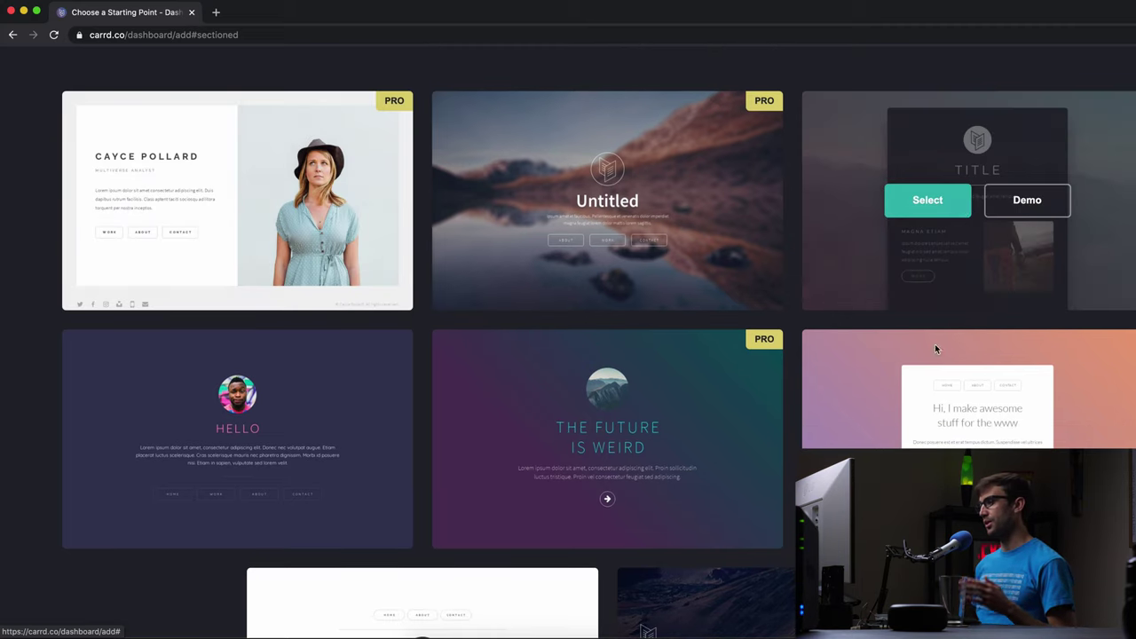
{"action": "mouse_move", "coordinate": [672, 197]}
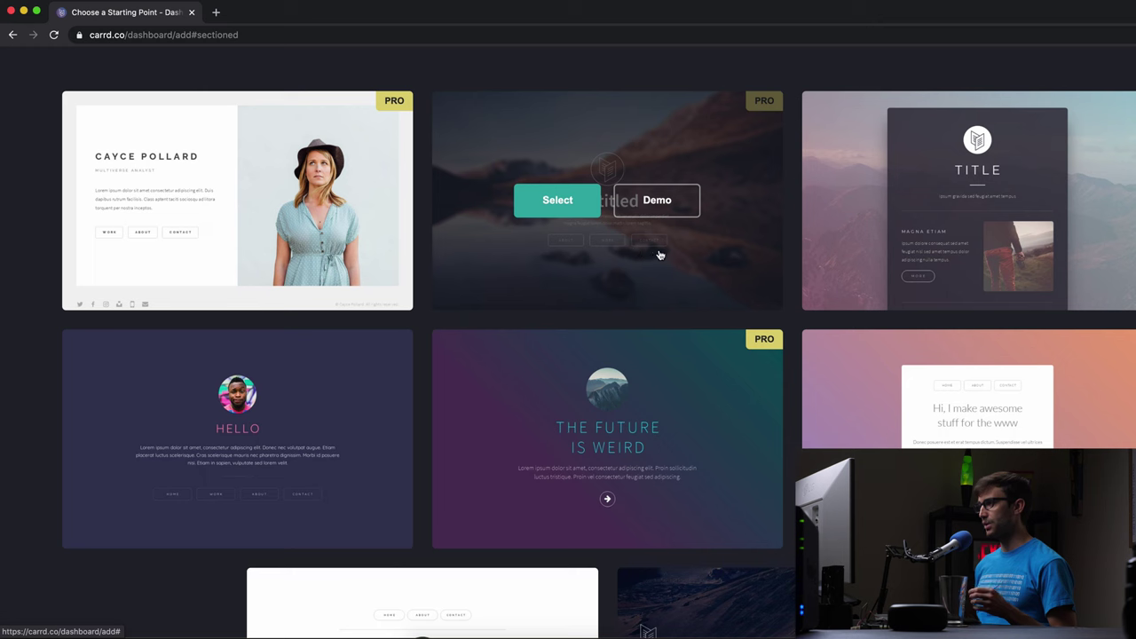
{"action": "mouse_move", "coordinate": [228, 260]}
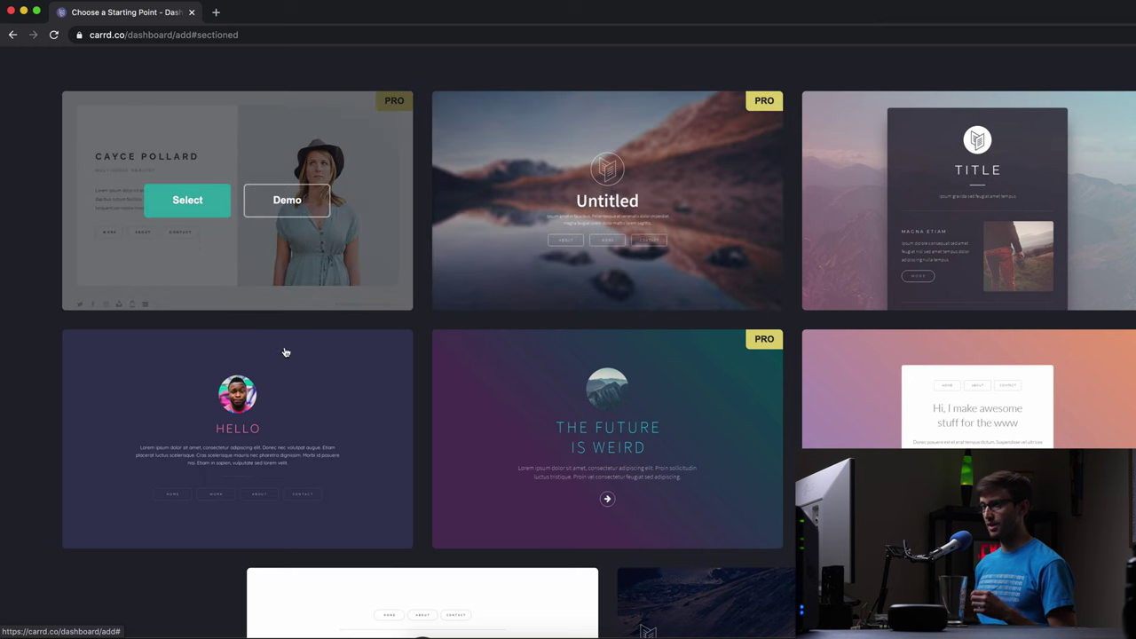
{"action": "scroll", "coordinate": [673, 306], "scroll_direction": "down", "scroll_amount": 4}
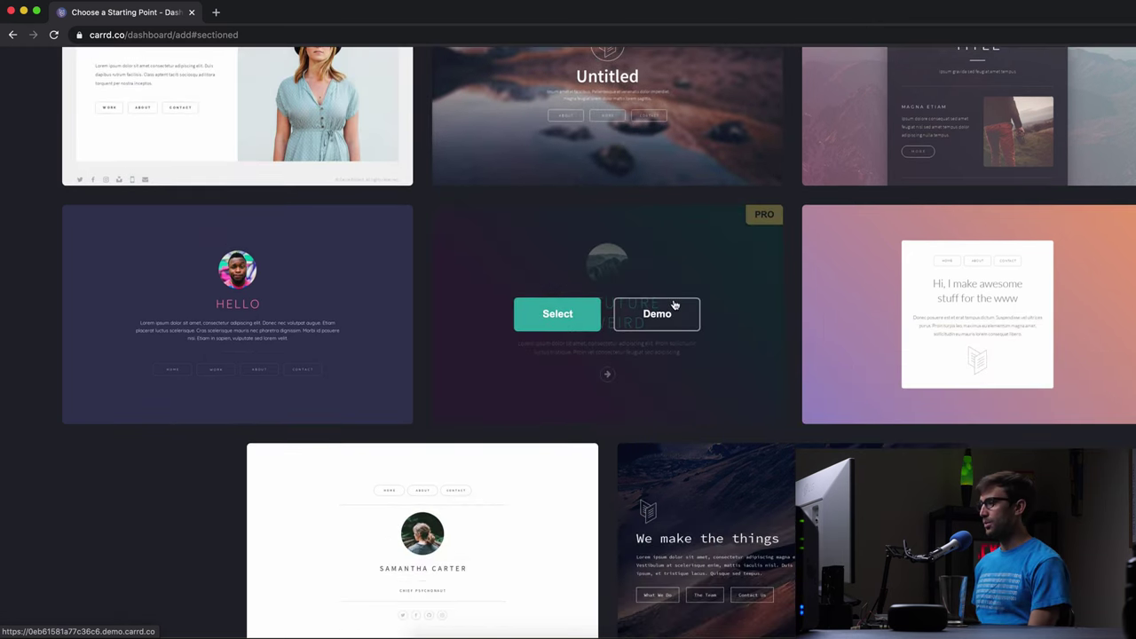
{"action": "scroll", "coordinate": [675, 297], "scroll_direction": "up", "scroll_amount": 3}
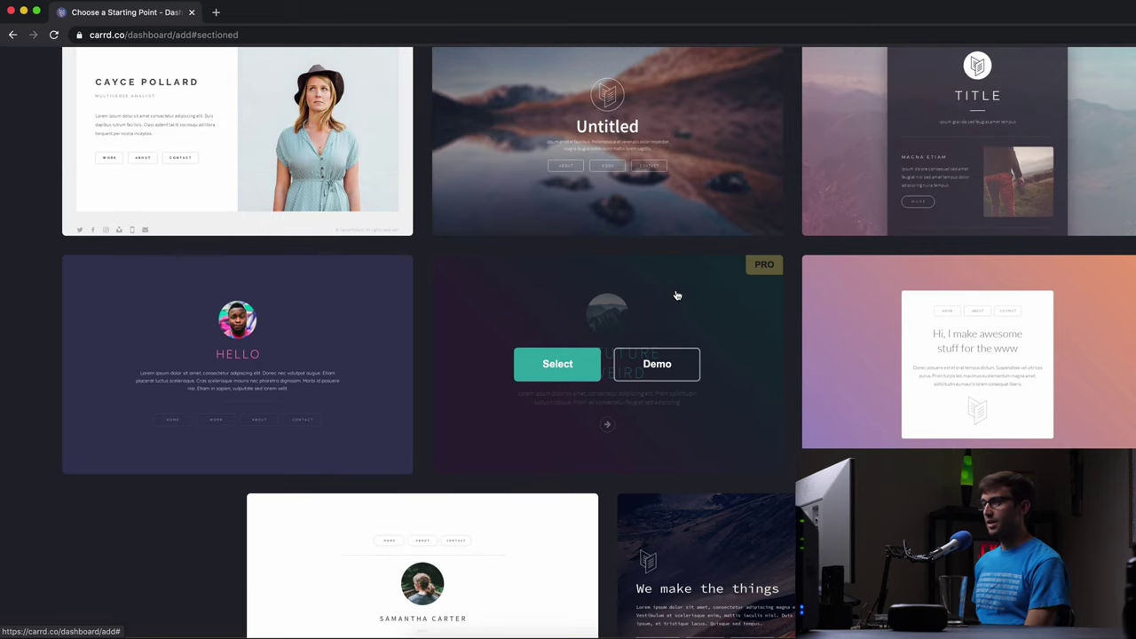
{"action": "mouse_move", "coordinate": [251, 311]}
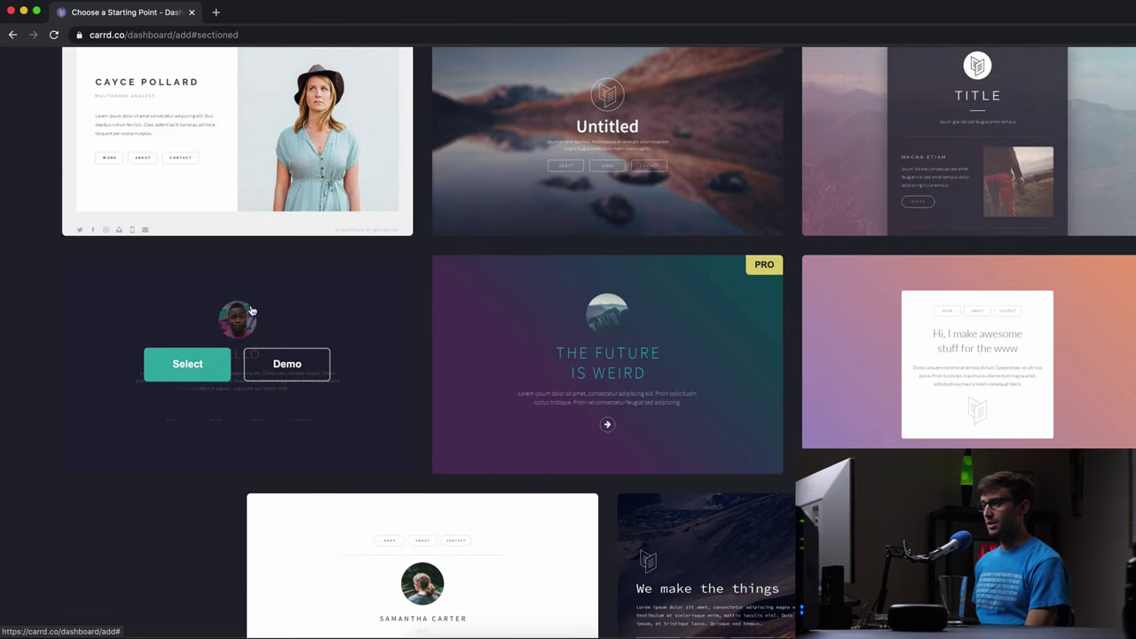
{"action": "left_click", "coordinate": [302, 367]}
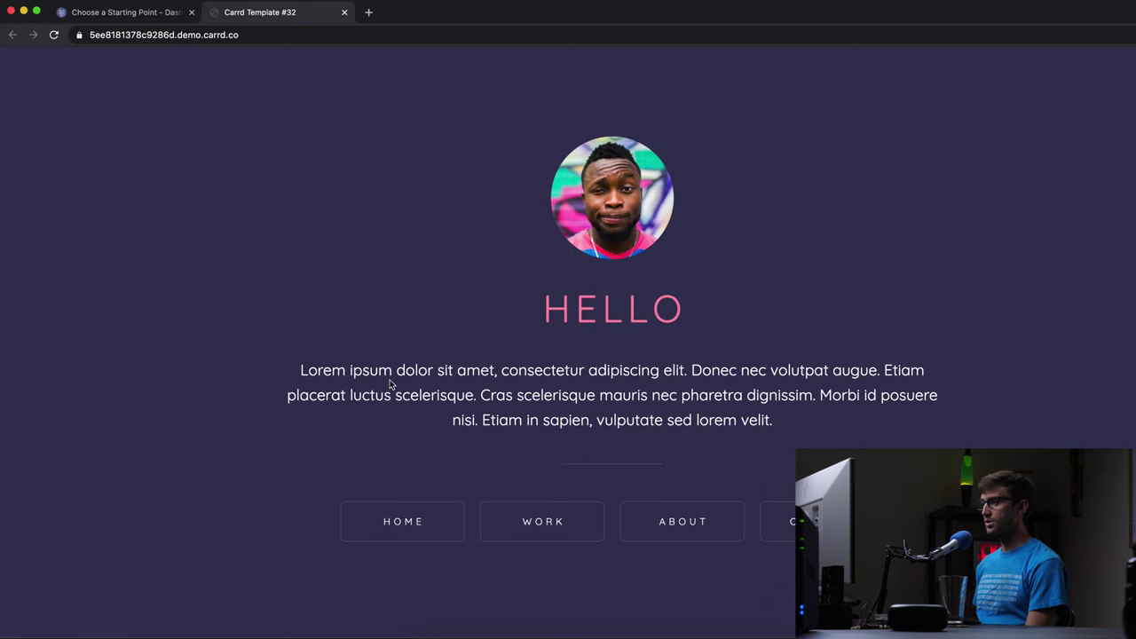
- Preview the demo's Work, About and Contact sections, then close the demo and return to the template chooser
{"action": "left_click", "coordinate": [542, 523]}
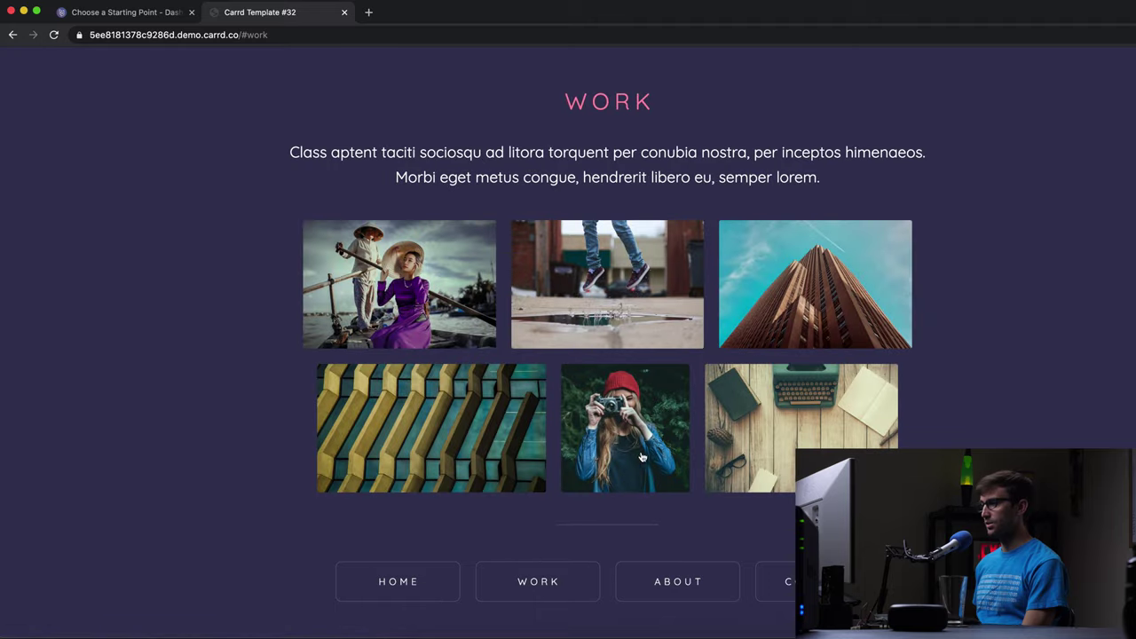
{"action": "left_click", "coordinate": [672, 579]}
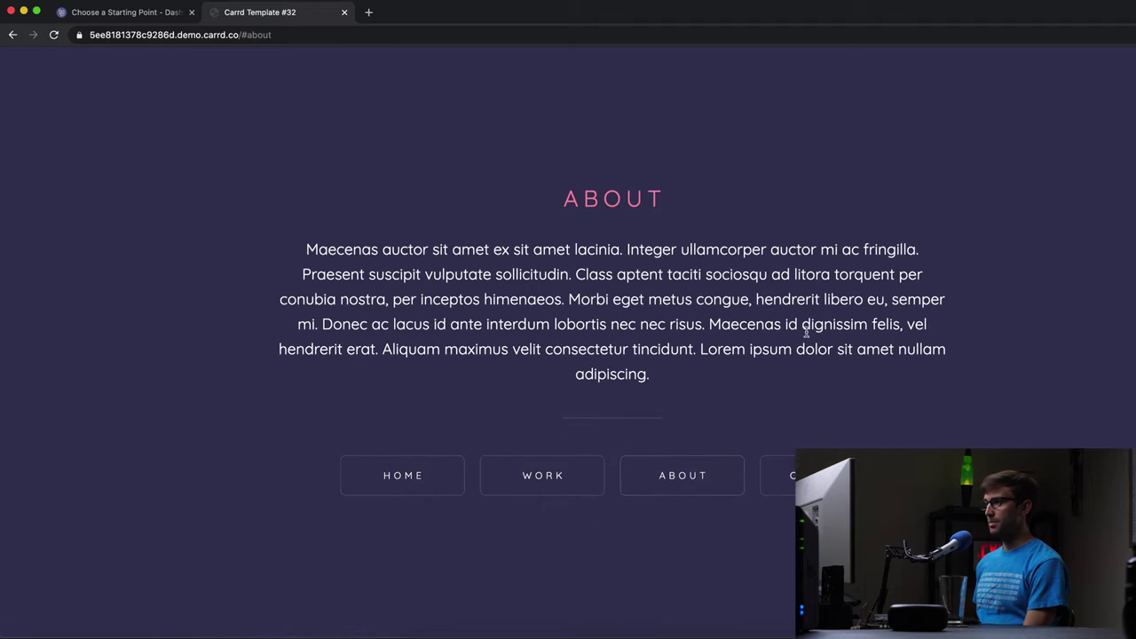
{"action": "left_click", "coordinate": [778, 476]}
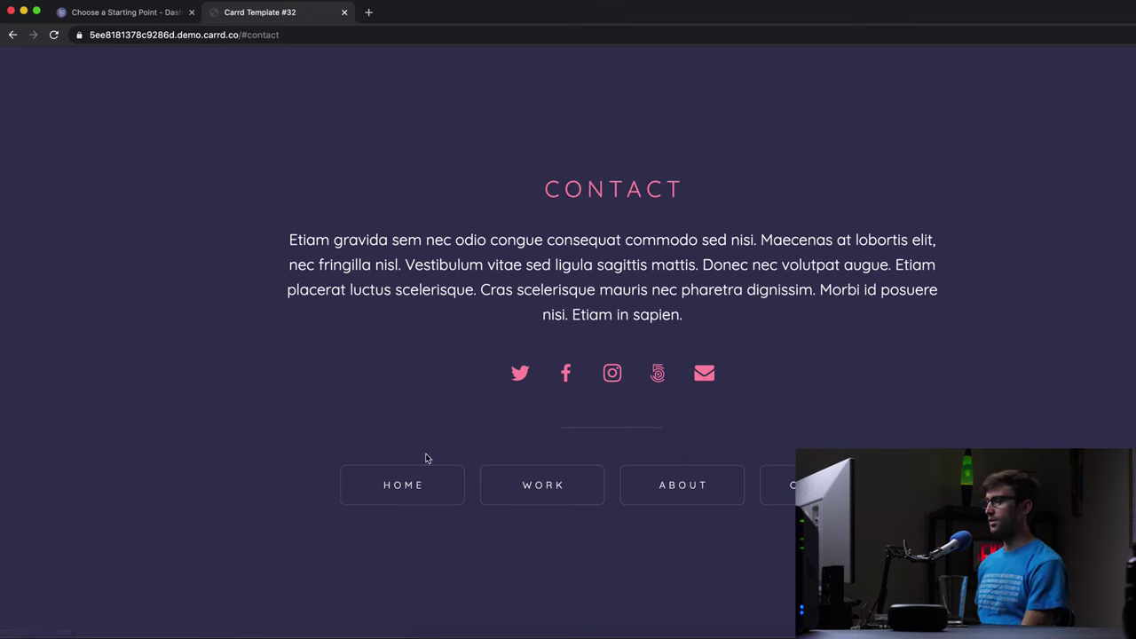
{"action": "left_click", "coordinate": [12, 35]}
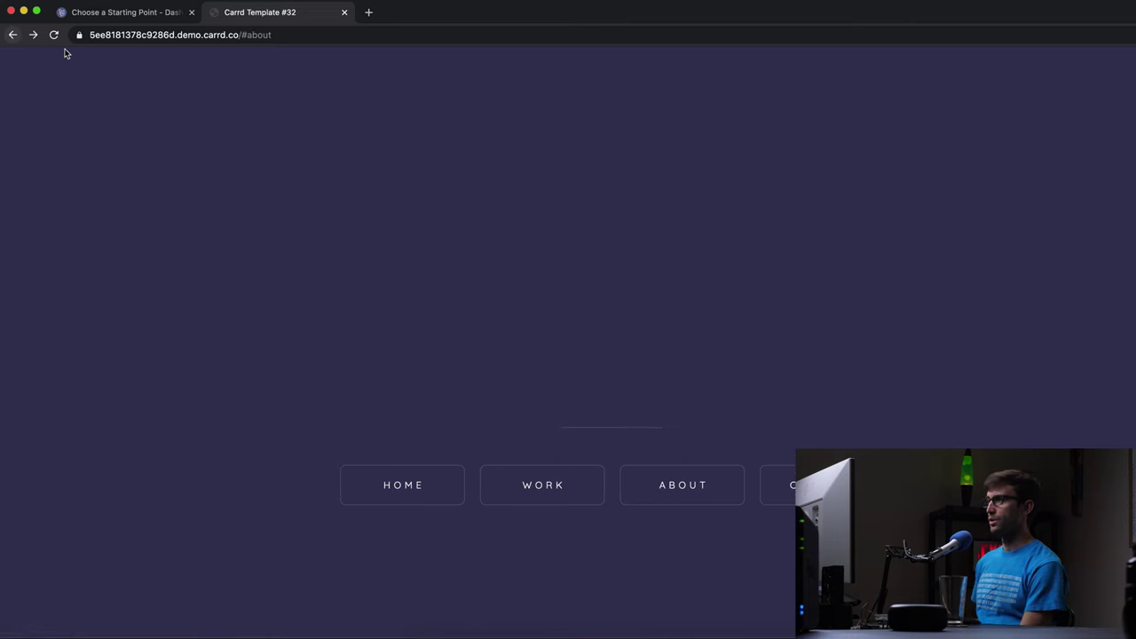
{"action": "left_click", "coordinate": [11, 37]}
{"action": "left_click", "coordinate": [120, 13]}
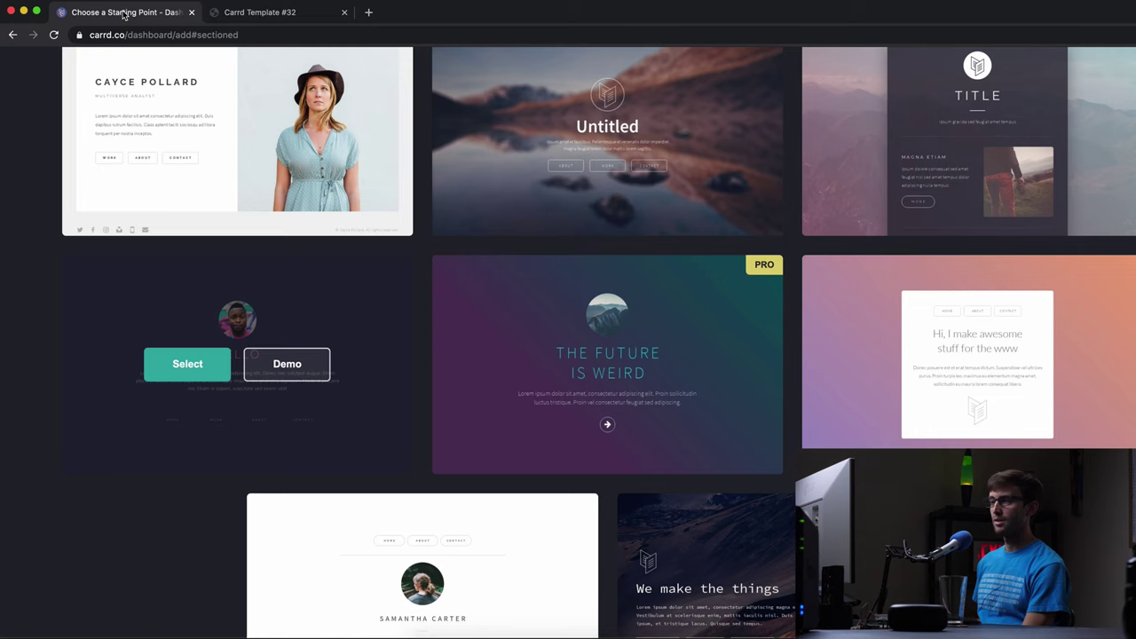
{"action": "left_click", "coordinate": [346, 13]}
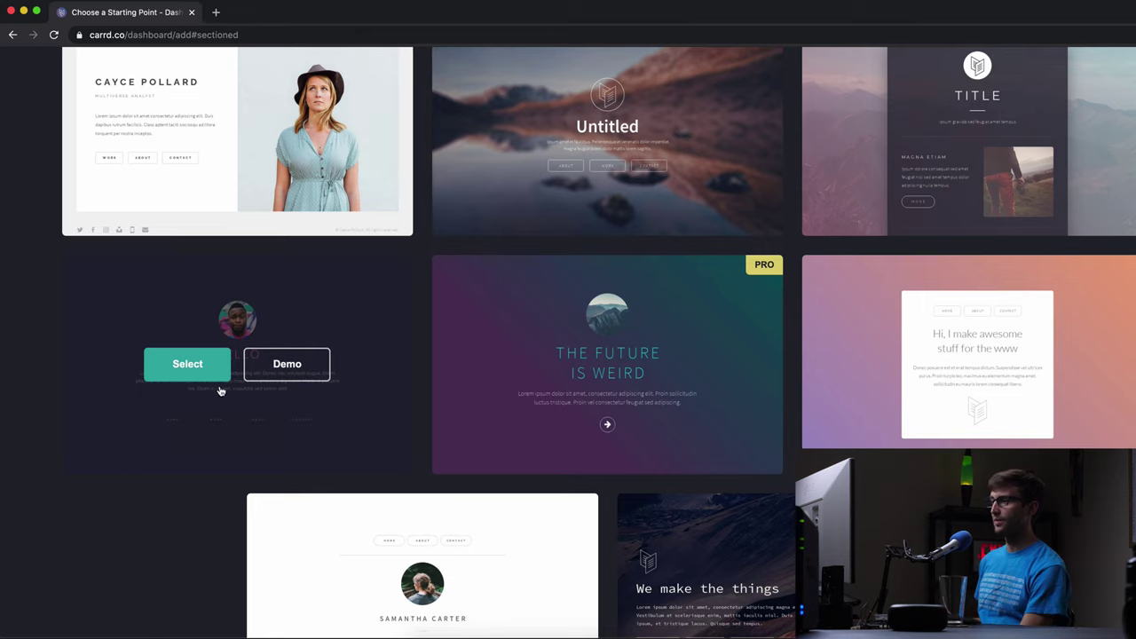
- Start a site from the Hello template and select its placeholder intro paragraph
{"action": "left_click", "coordinate": [202, 360]}
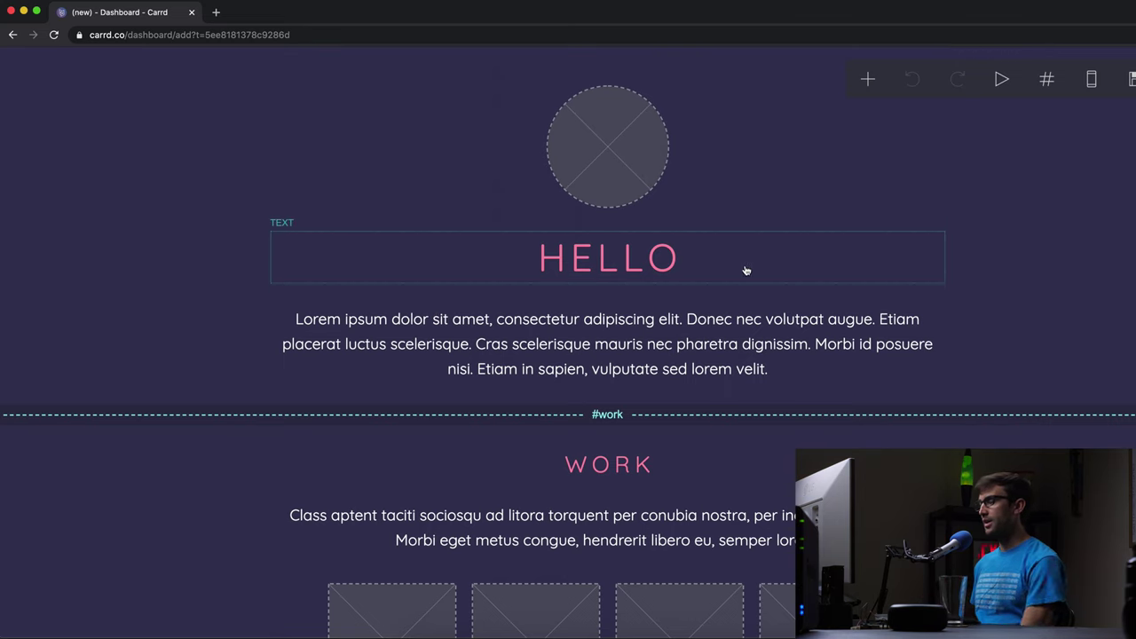
{"action": "left_click", "coordinate": [699, 353]}
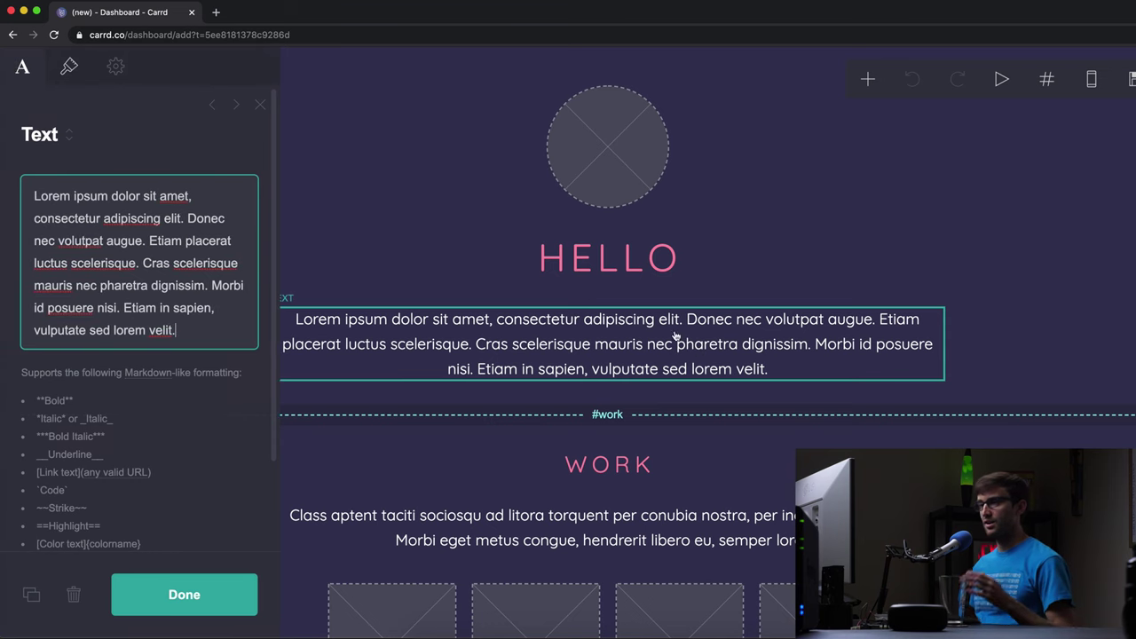
{"action": "left_click_drag", "start_coordinate": [201, 329], "coordinate": [1, 96]}
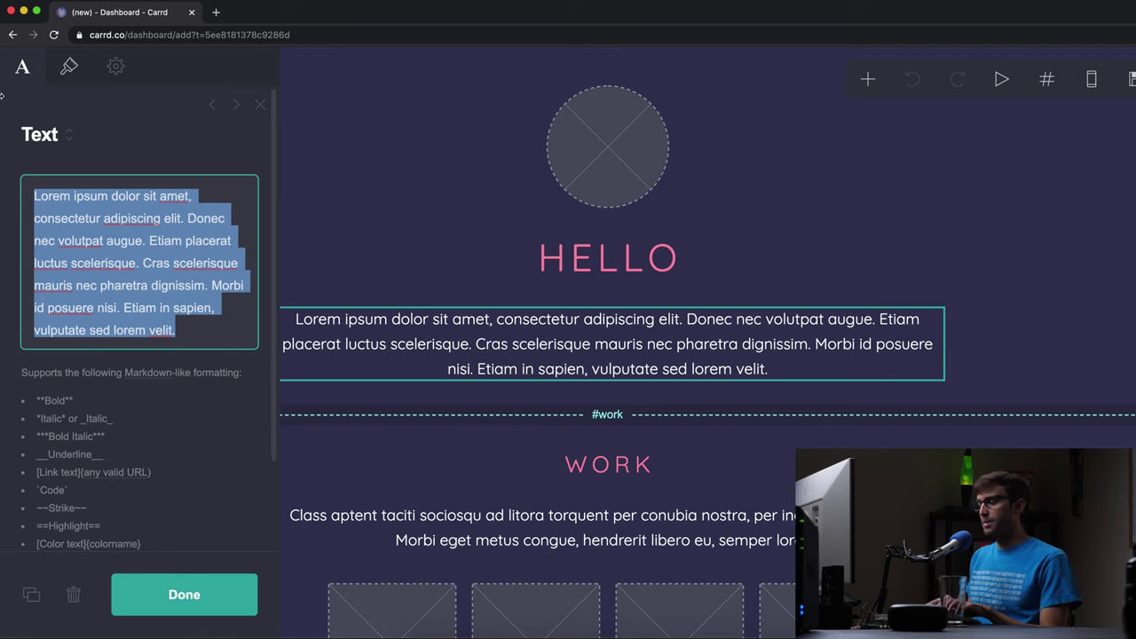
- Replace the intro with 'Hello, my name is Tony. Check out my travels.'
{"action": "type", "text": "T"}
{"action": "key", "text": "BackSpace"}
{"action": "type", "text": "Hello, my name "}
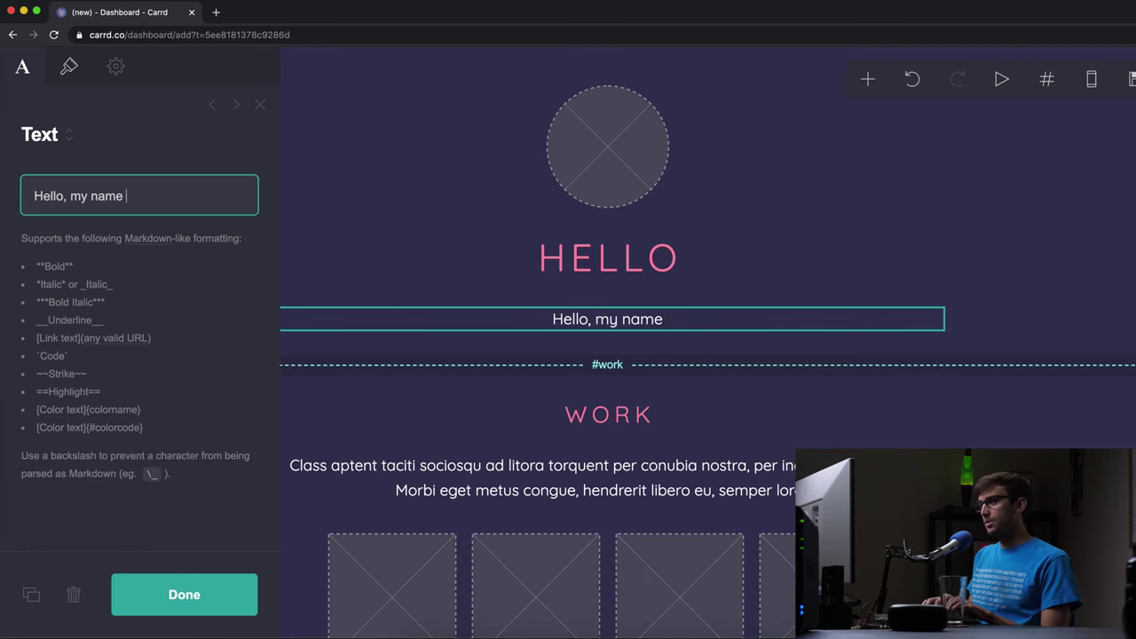
{"action": "type", "text": "is Tony."}
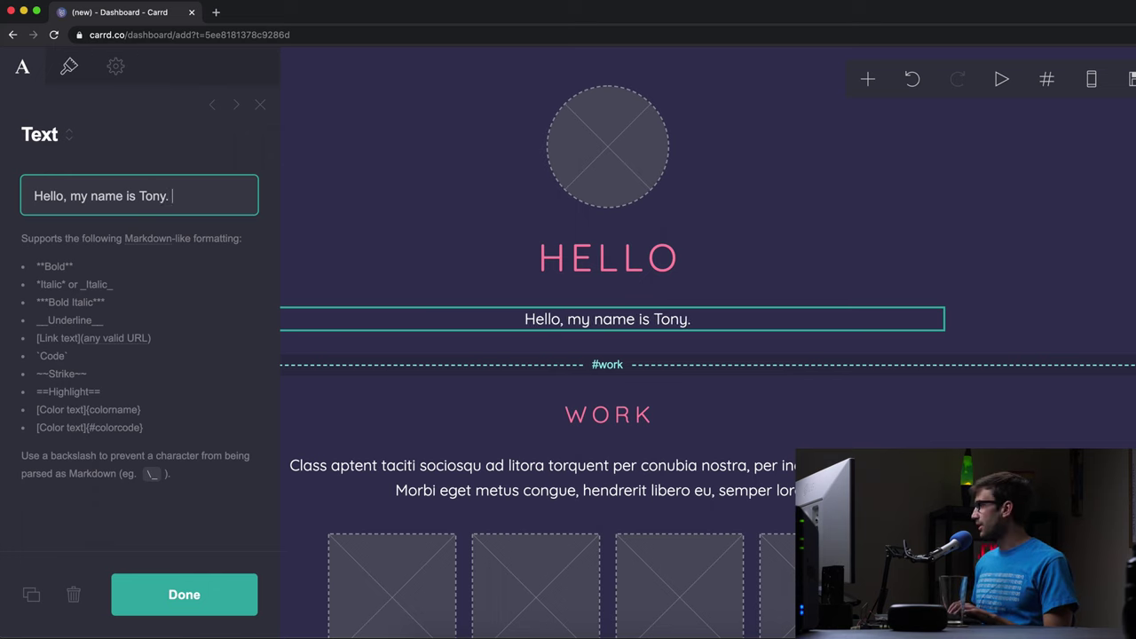
{"action": "key", "text": "super+Tab"}
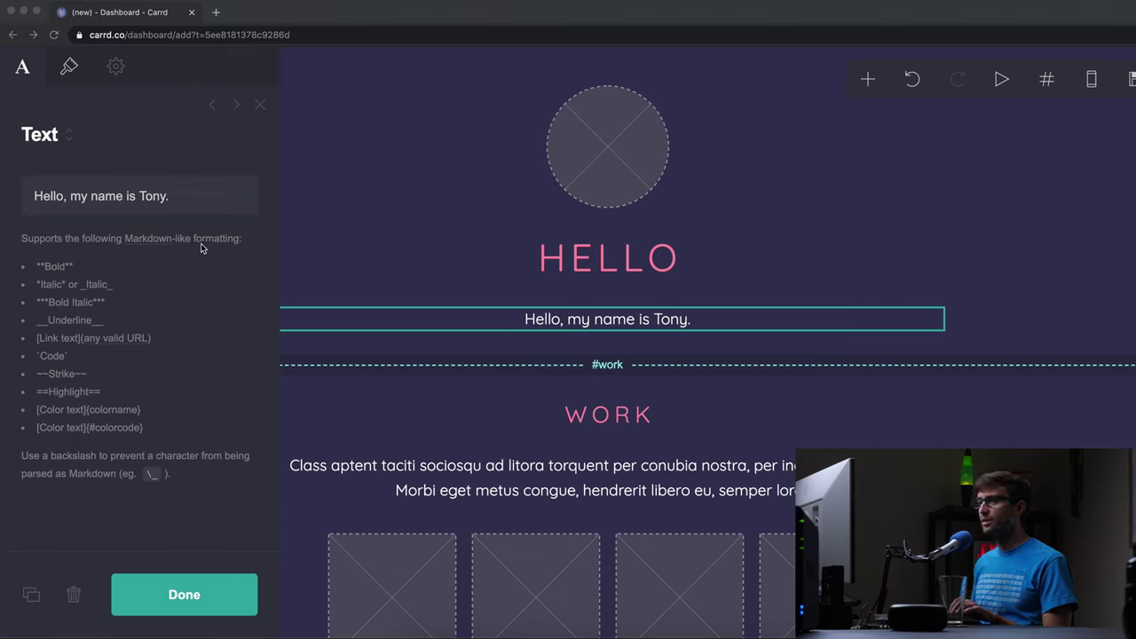
{"action": "left_click", "coordinate": [189, 196]}
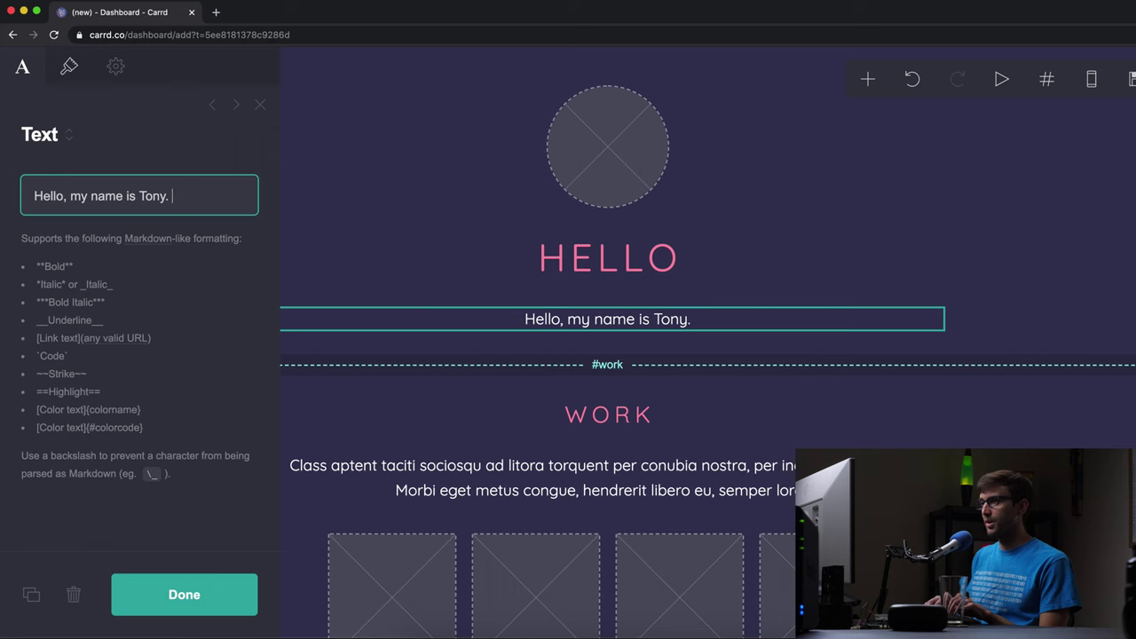
{"action": "type", "text": "Check"}
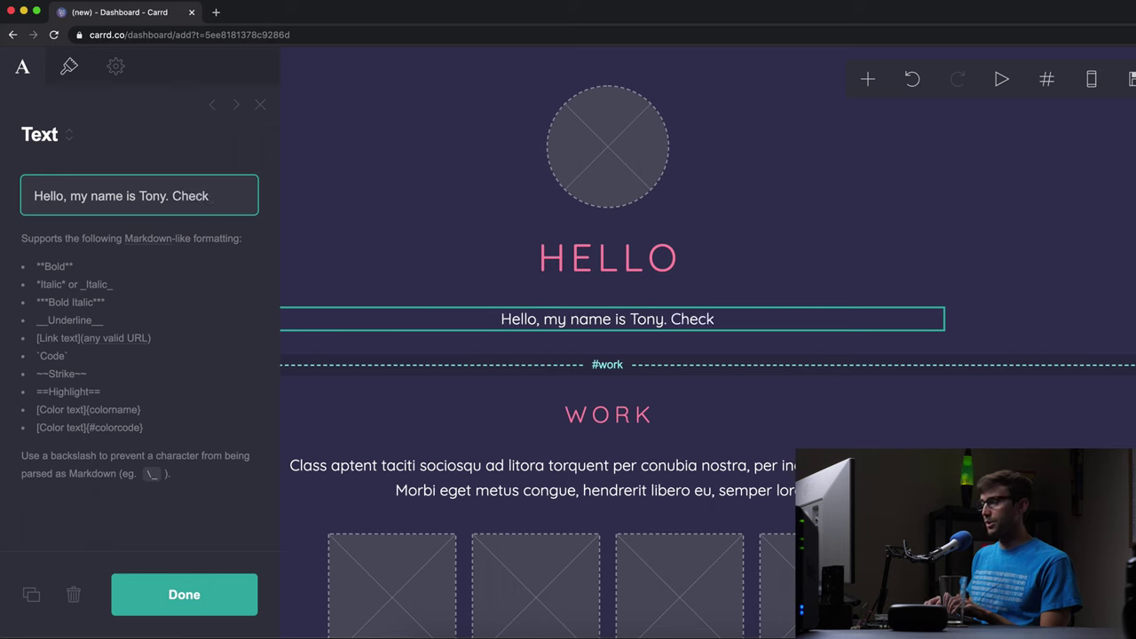
{"action": "type", "text": "out m"}
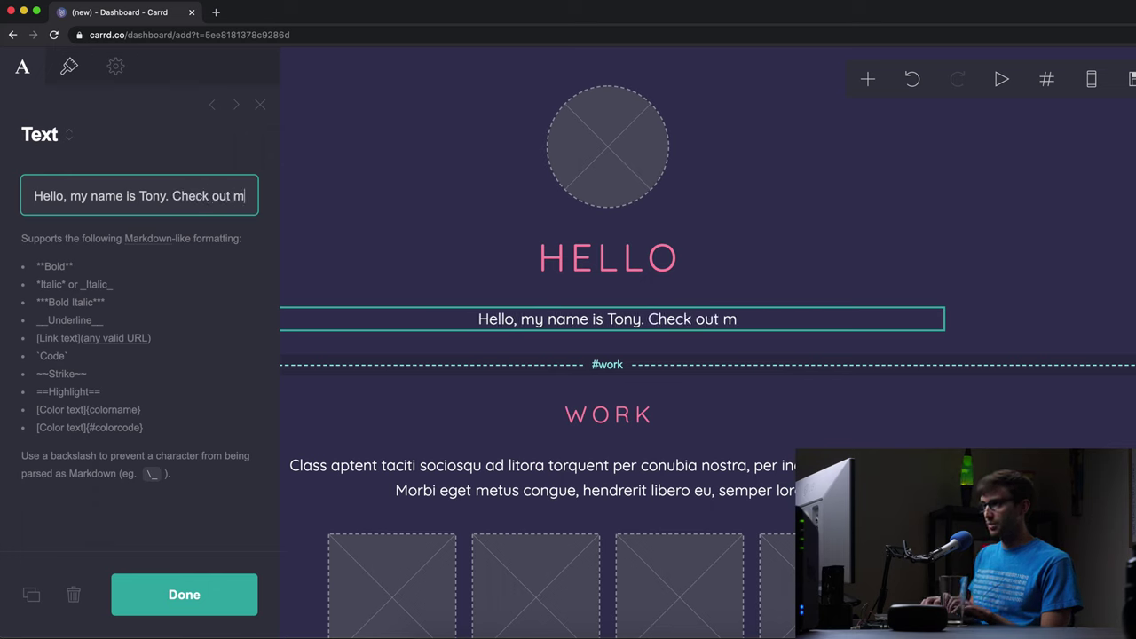
{"action": "type", "text": "y travels."}
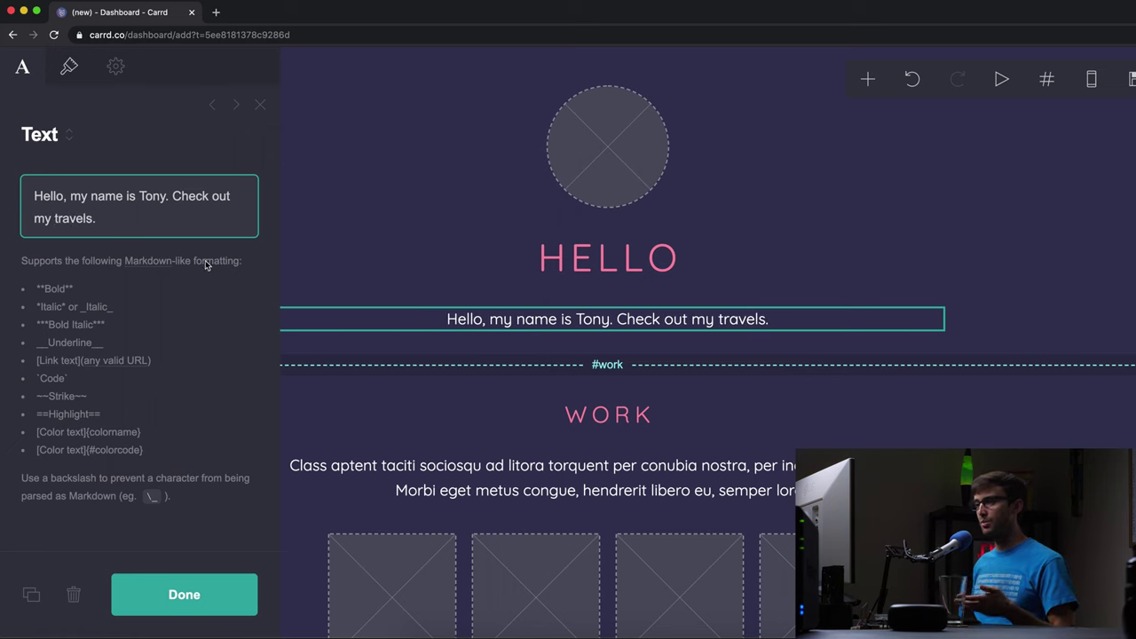
- Finish the greeting paragraph and replace the WORK heading text with 'Travel'
{"action": "left_click", "coordinate": [167, 608]}
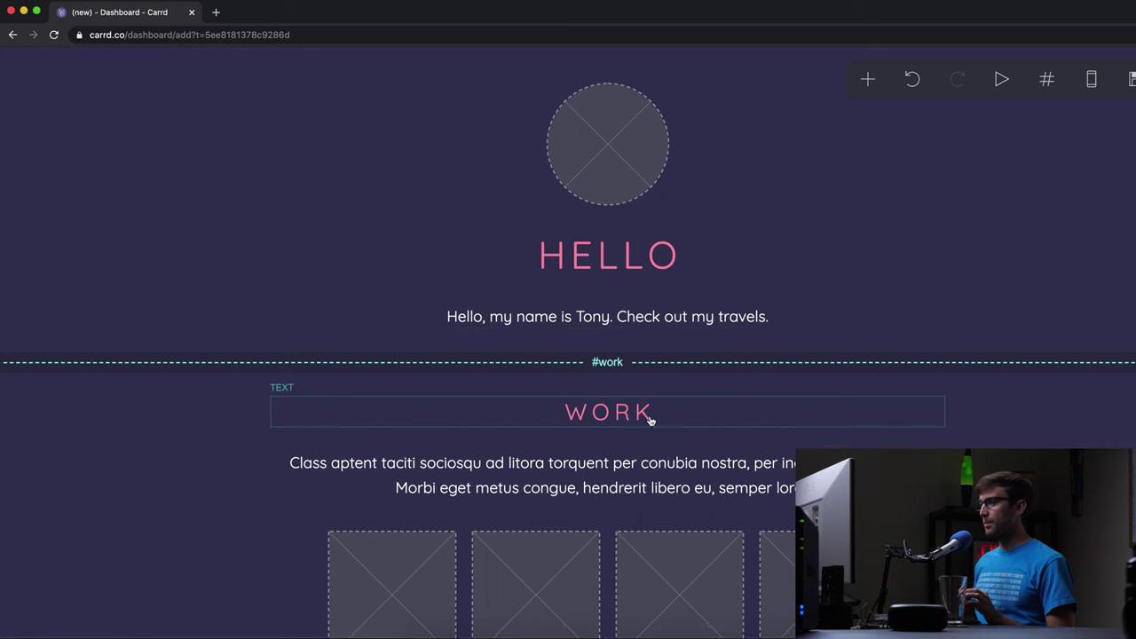
{"action": "scroll", "coordinate": [632, 391], "scroll_direction": "down", "scroll_amount": 5}
{"action": "scroll", "coordinate": [635, 379], "scroll_direction": "up", "scroll_amount": 1}
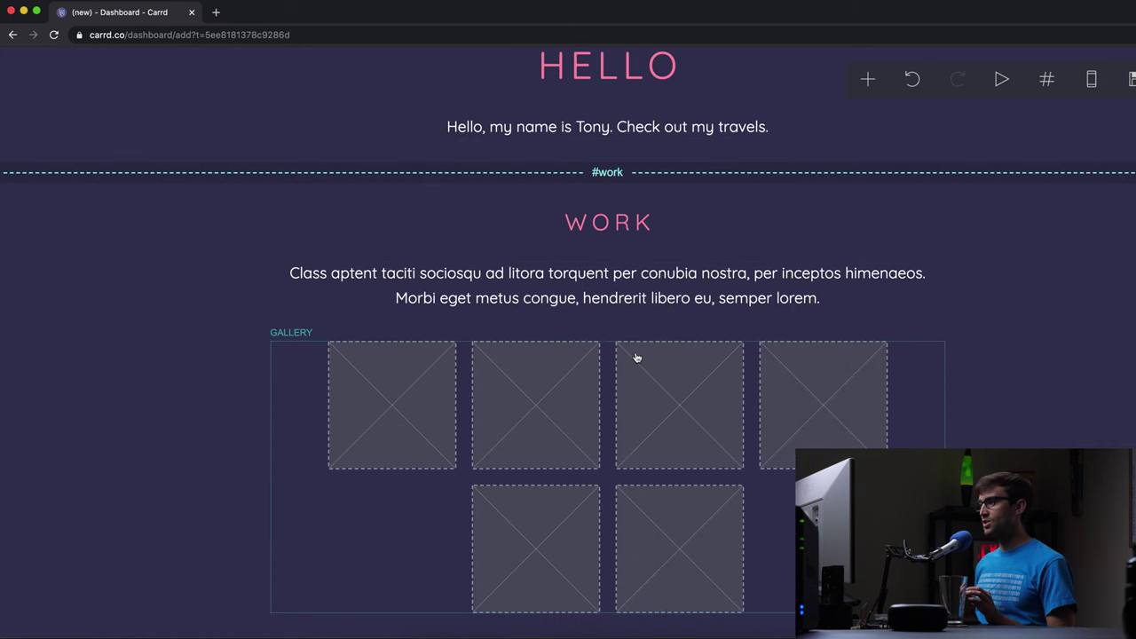
{"action": "left_click", "coordinate": [621, 222]}
{"action": "left_click_drag", "start_coordinate": [156, 213], "coordinate": [2, 185]}
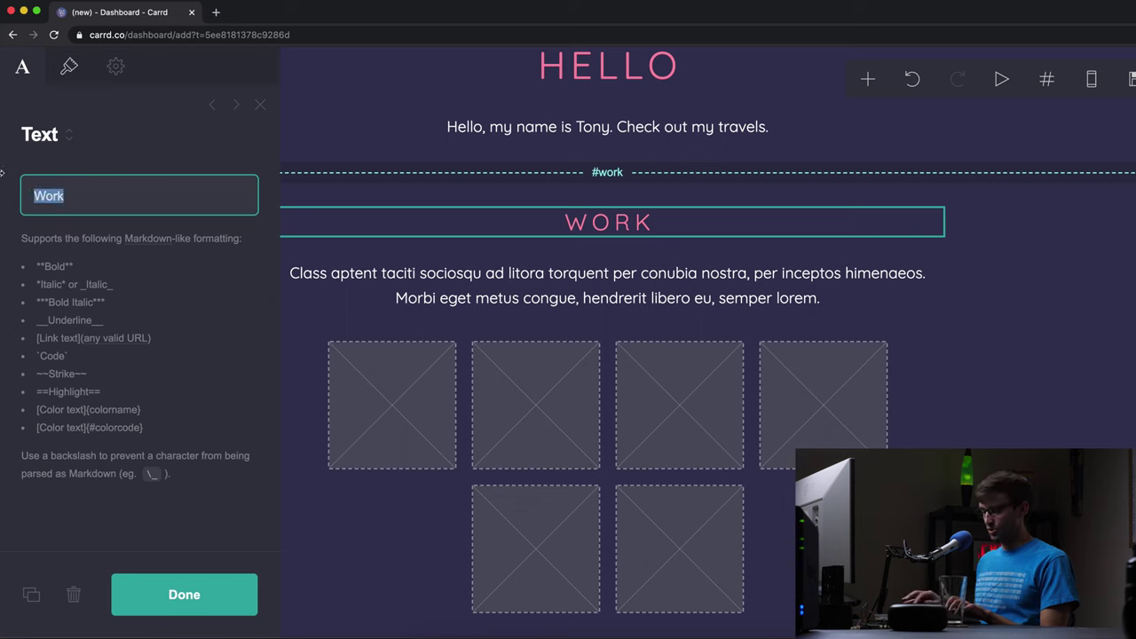
{"action": "type", "text": "Travel"}
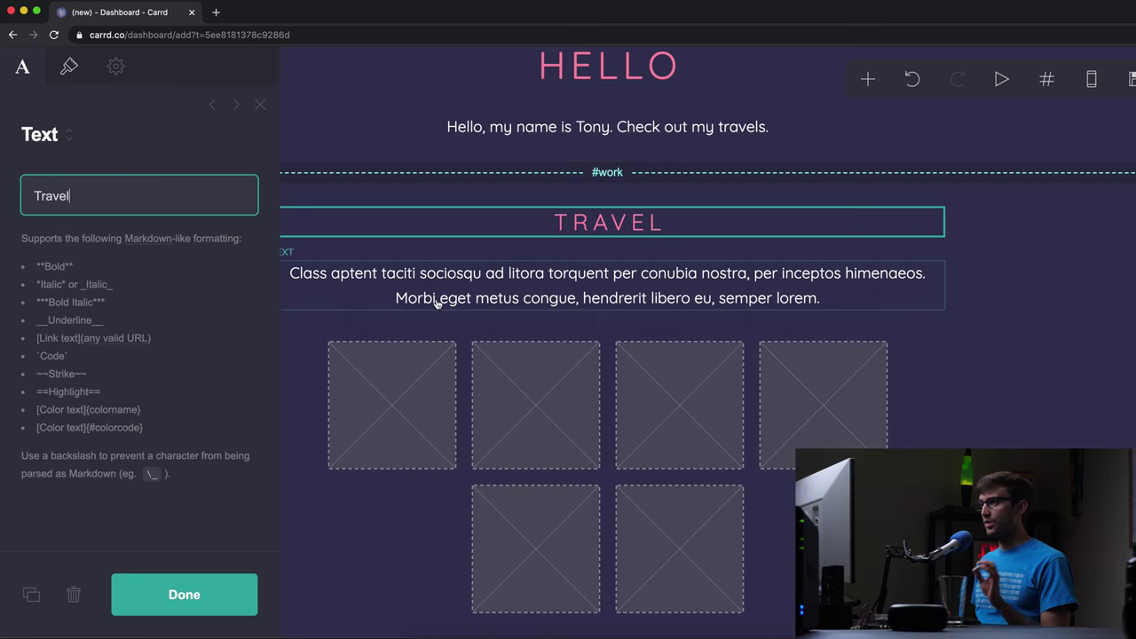
{"action": "scroll", "coordinate": [477, 307], "scroll_direction": "up", "scroll_amount": 2}
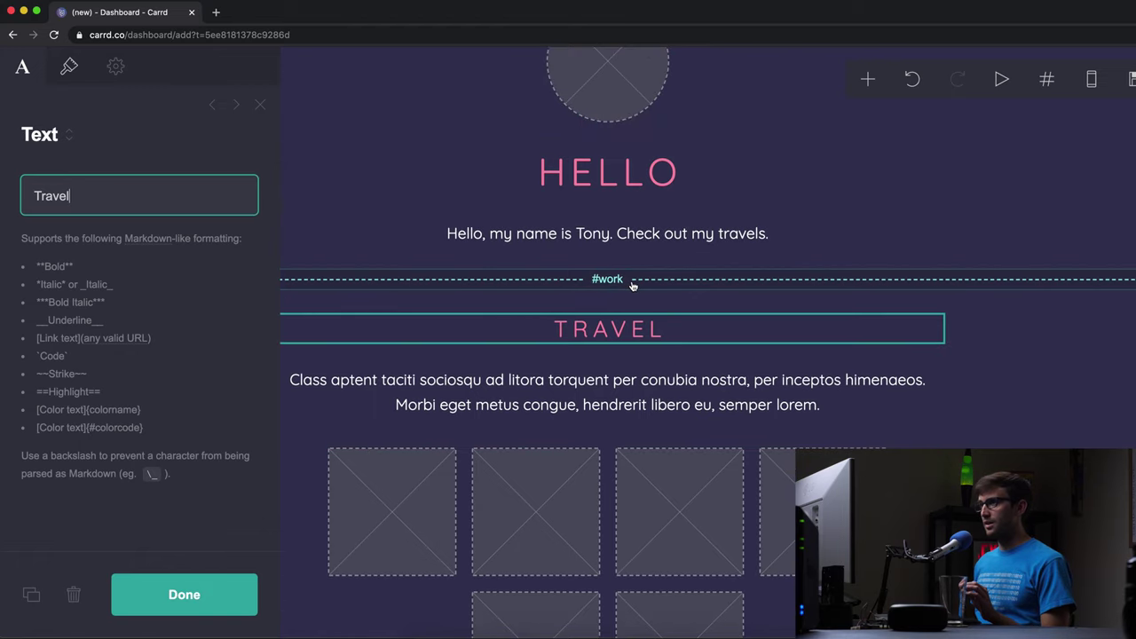
{"action": "scroll", "coordinate": [633, 285], "scroll_direction": "down", "scroll_amount": 2}
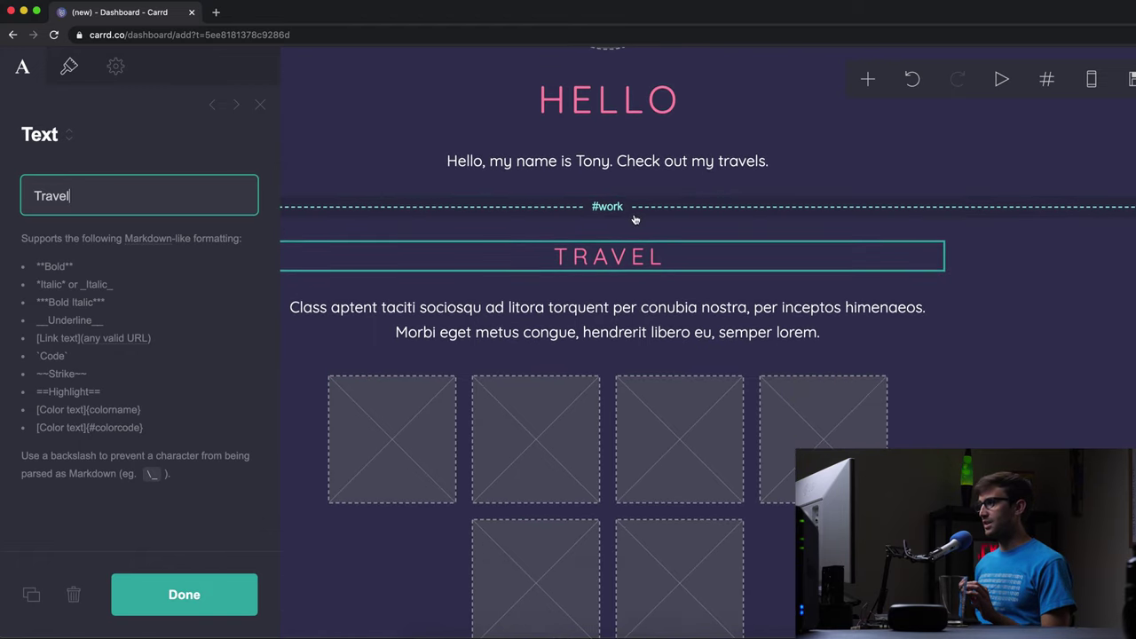
- Rename the #work section break to 'travel' so its anchor becomes #travel
{"action": "left_click", "coordinate": [867, 79]}
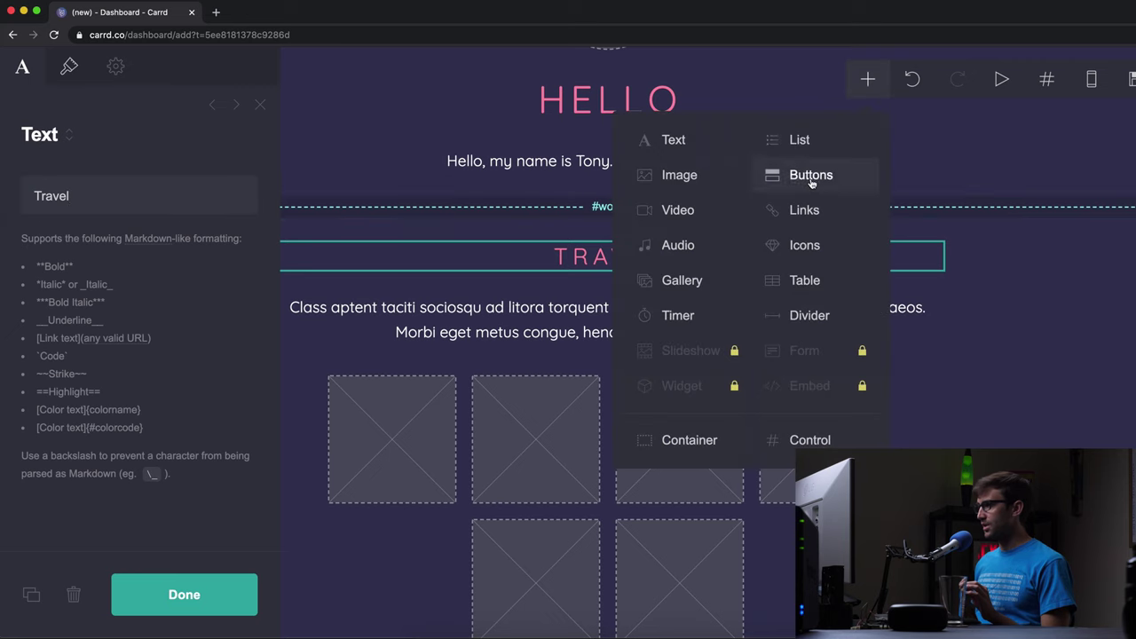
{"action": "left_click", "coordinate": [809, 440]}
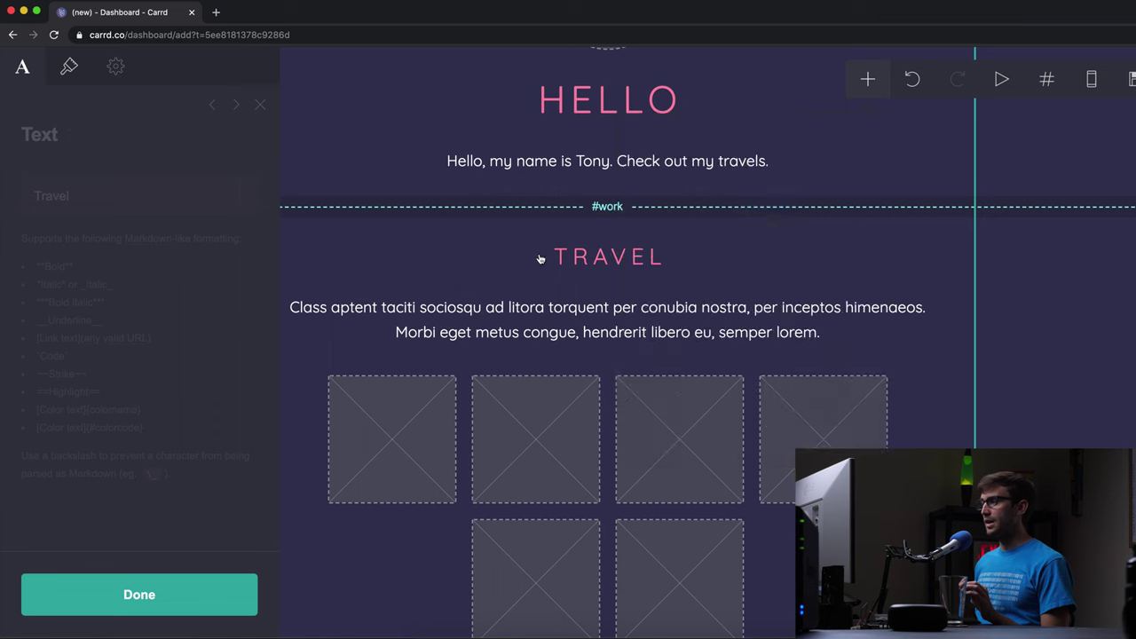
{"action": "left_click", "coordinate": [611, 209]}
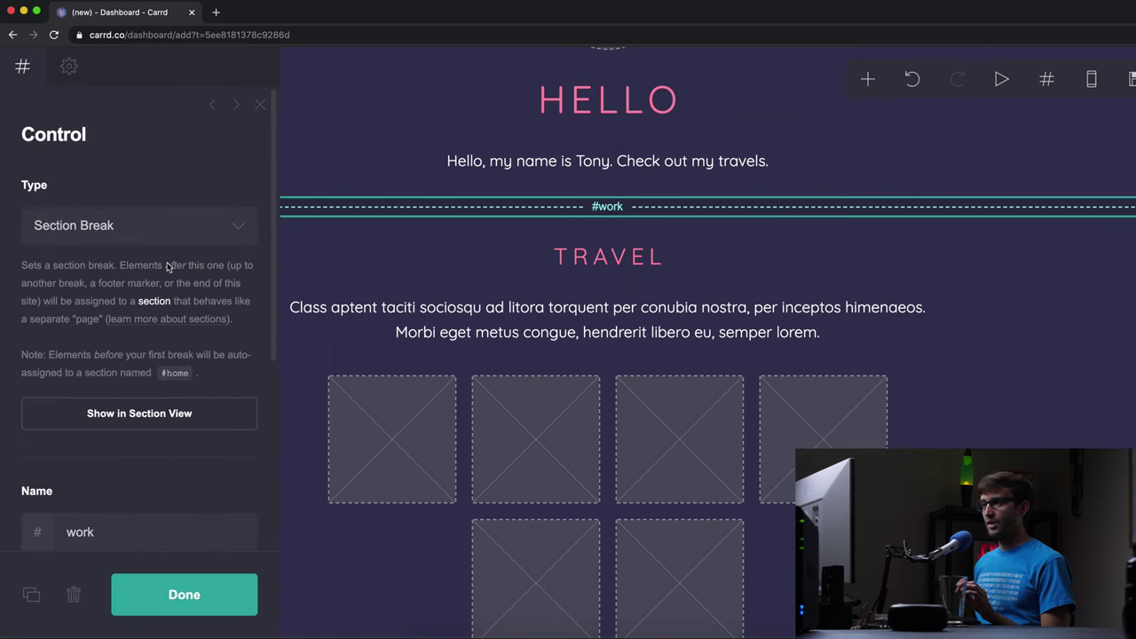
{"action": "scroll", "coordinate": [135, 334], "scroll_direction": "down", "scroll_amount": 2}
{"action": "double_click", "coordinate": [73, 447]}
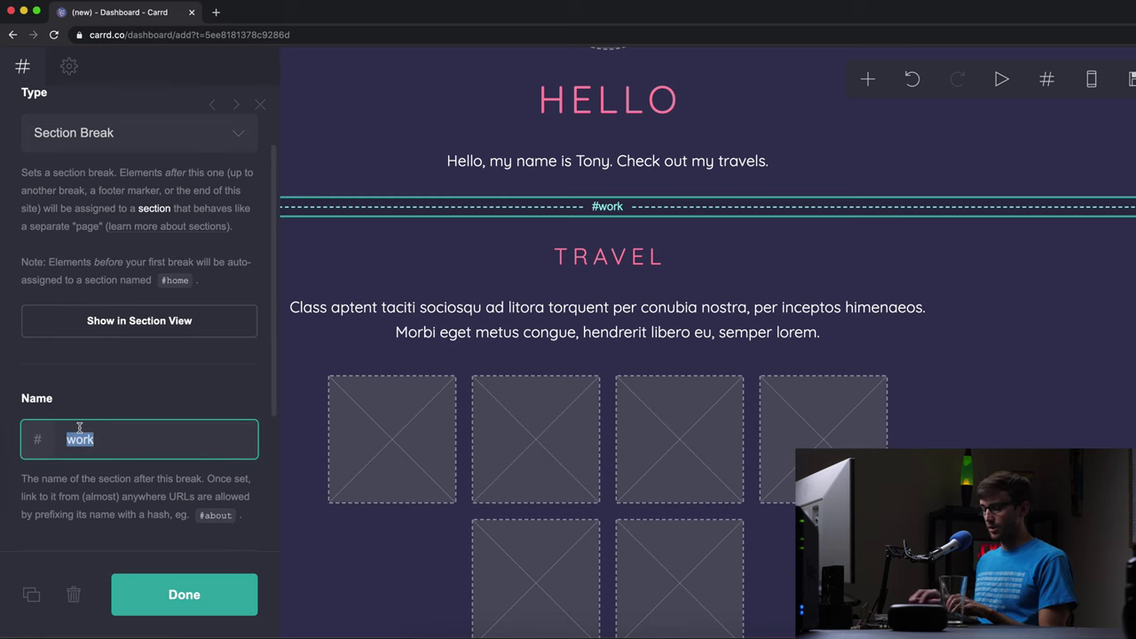
{"action": "type", "text": "travel"}
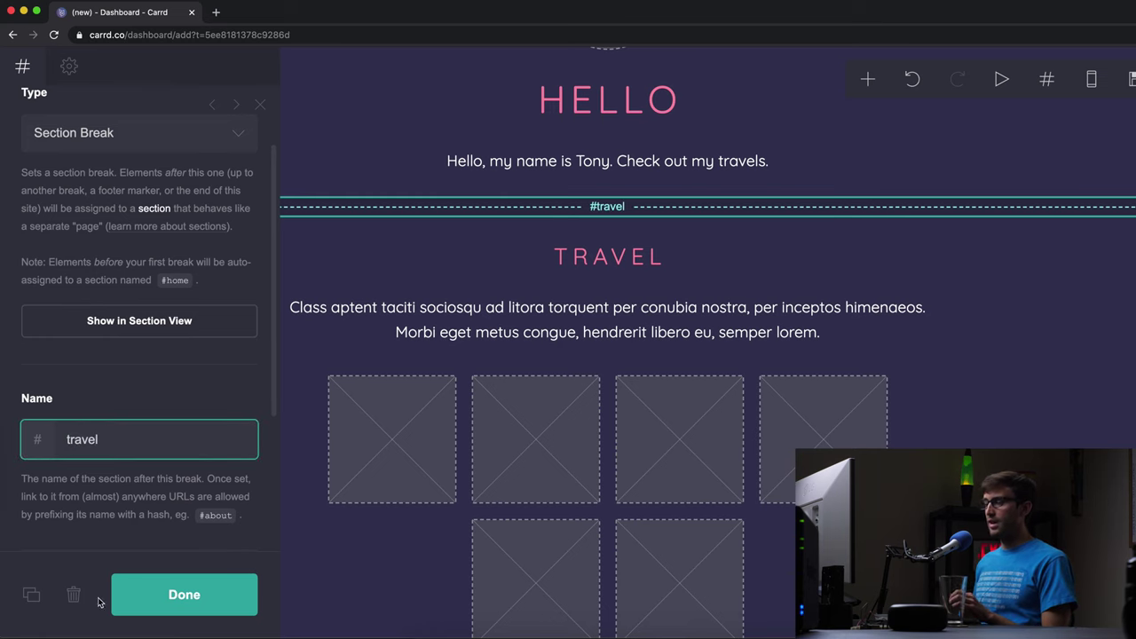
{"action": "scroll", "coordinate": [578, 325], "scroll_direction": "down", "scroll_amount": 10}
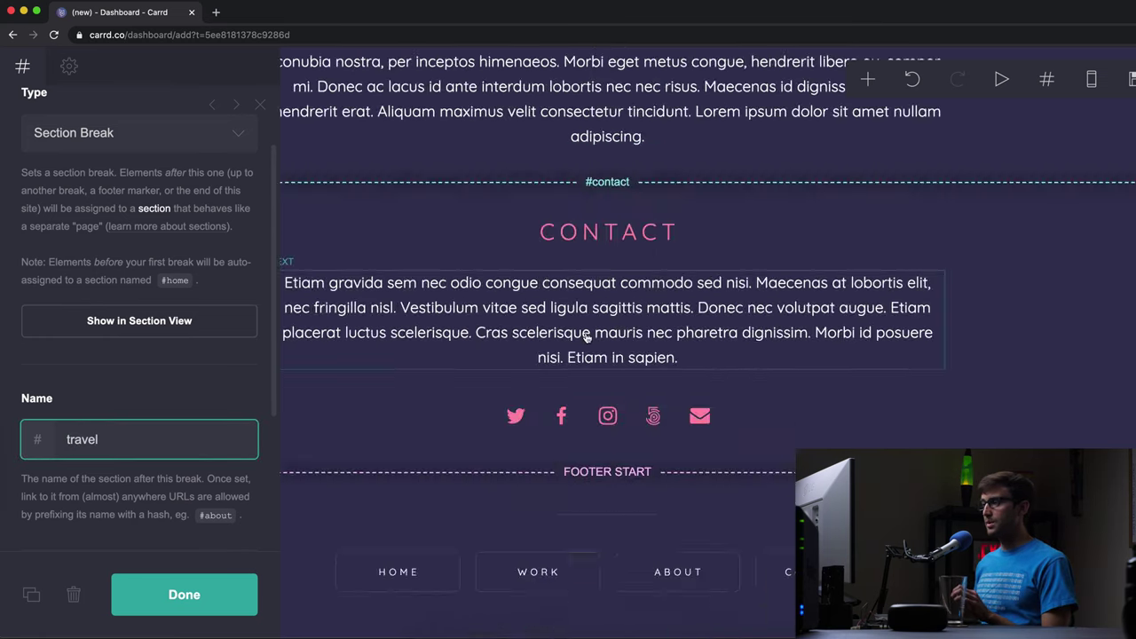
{"action": "key", "text": "Tab"}
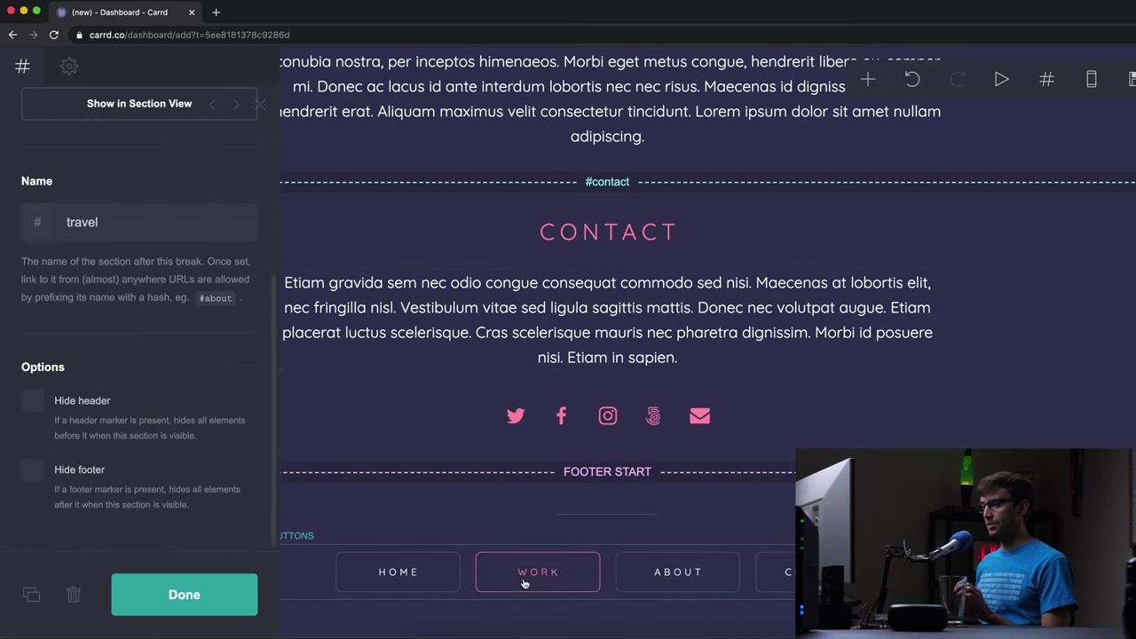
- Change the footer Work button's label to 'Travel' and its URL to '#travel'
{"action": "left_click", "coordinate": [526, 584]}
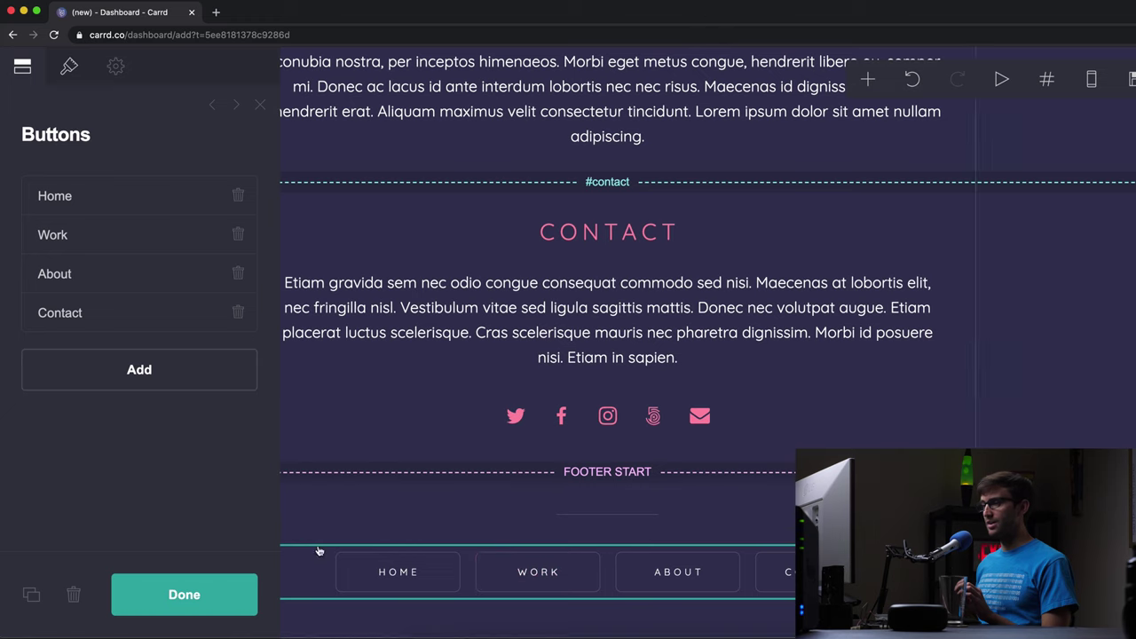
{"action": "left_click", "coordinate": [79, 233]}
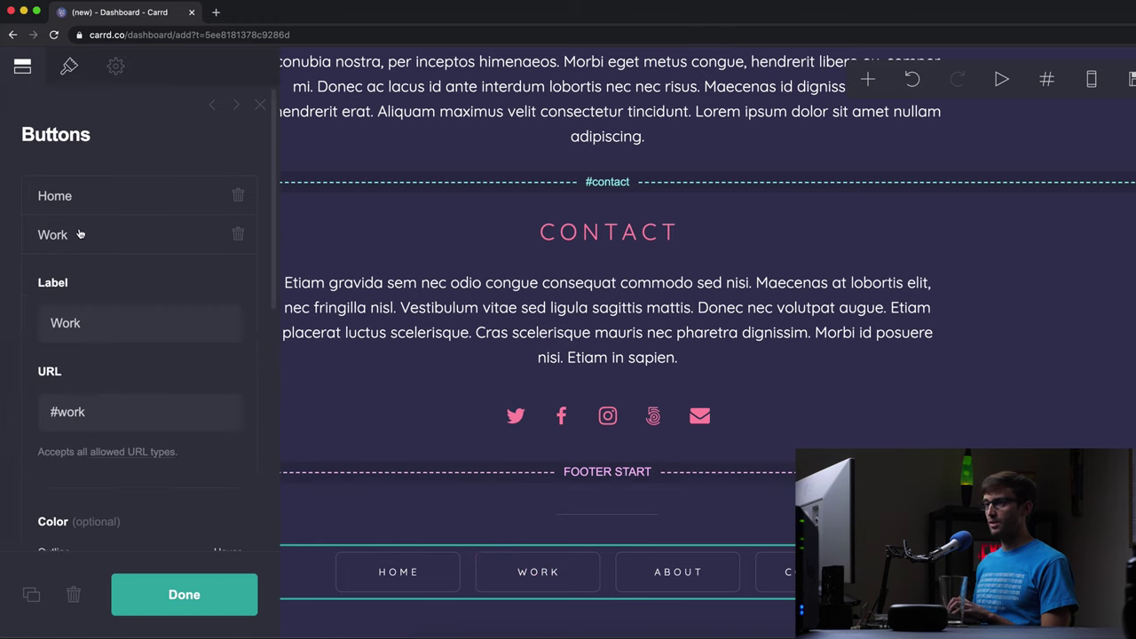
{"action": "double_click", "coordinate": [100, 340]}
{"action": "type", "text": "Travel"}
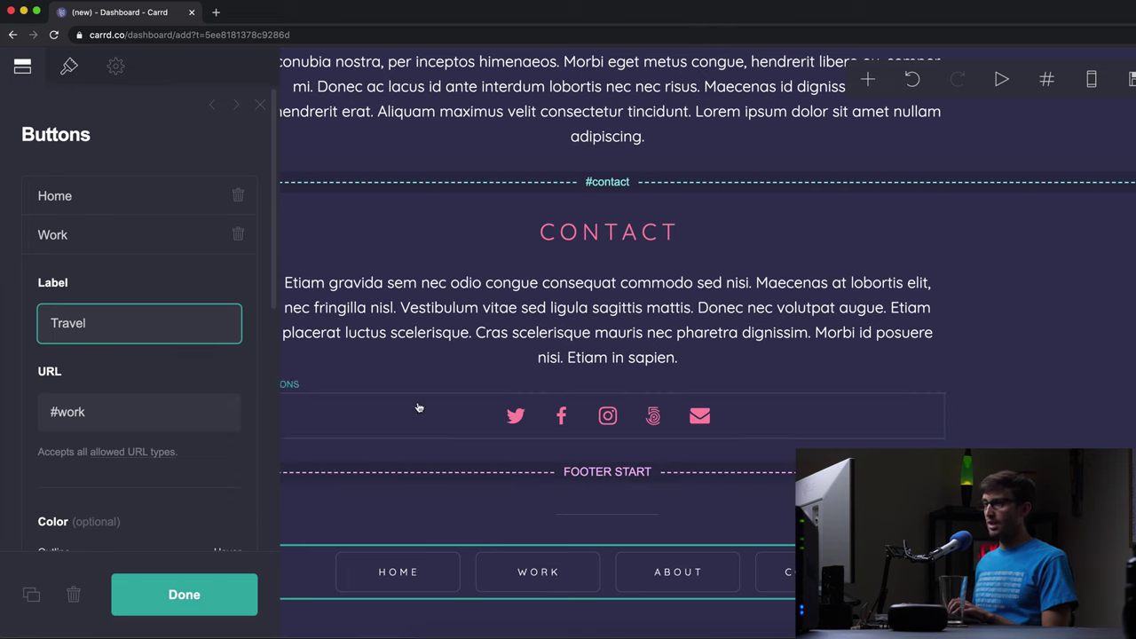
{"action": "triple_click", "coordinate": [77, 415]}
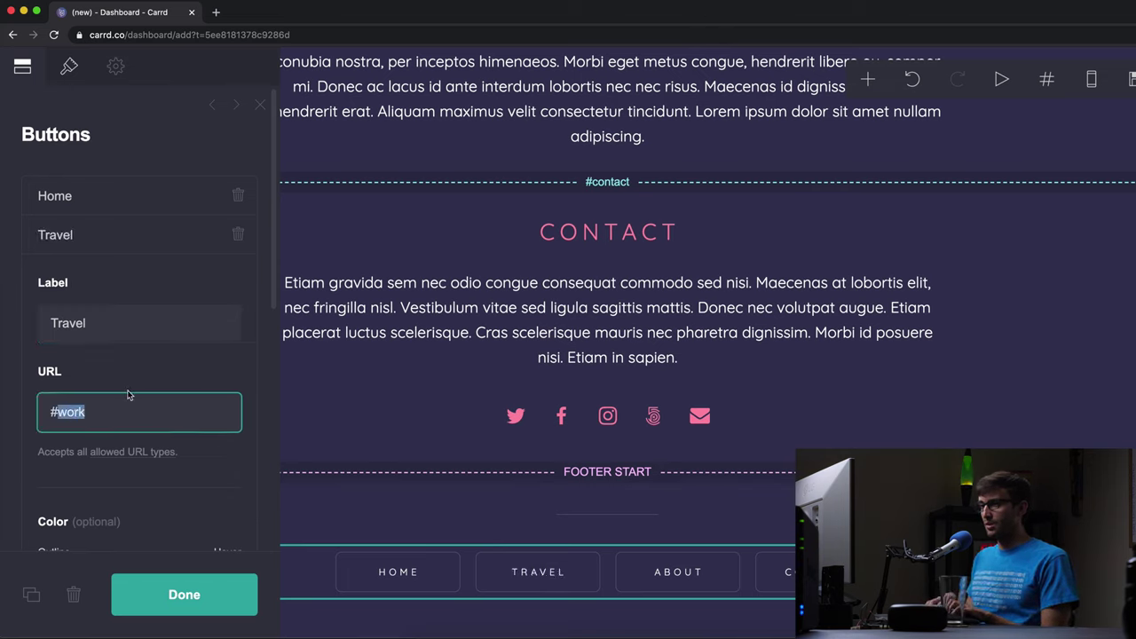
{"action": "type", "text": "#travel"}
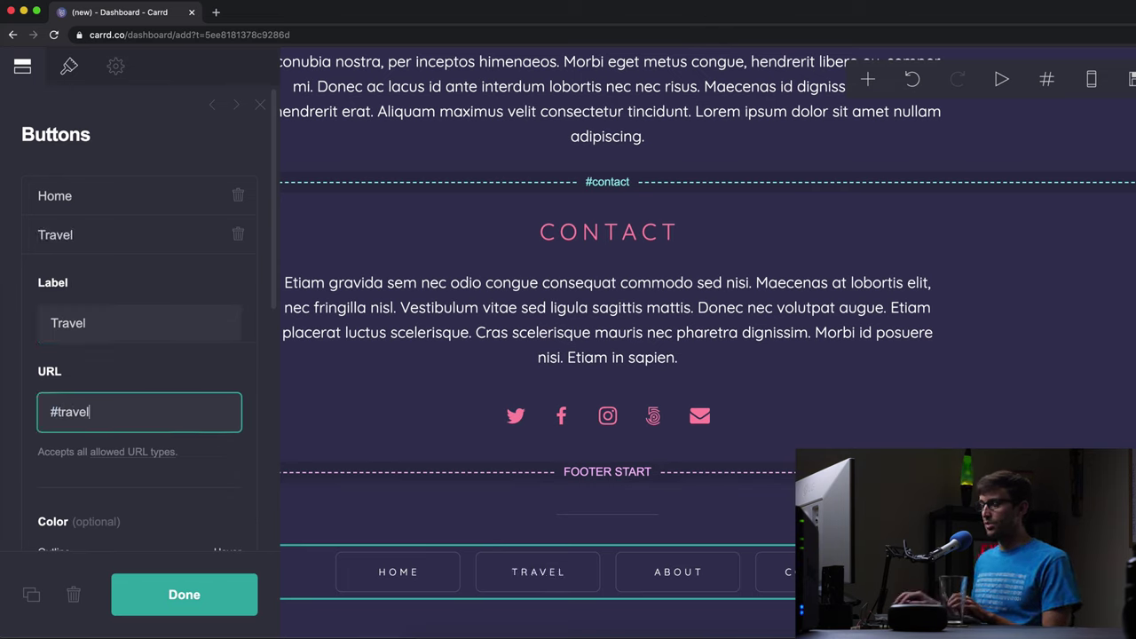
{"action": "scroll", "coordinate": [191, 495], "scroll_direction": "down", "scroll_amount": 2}
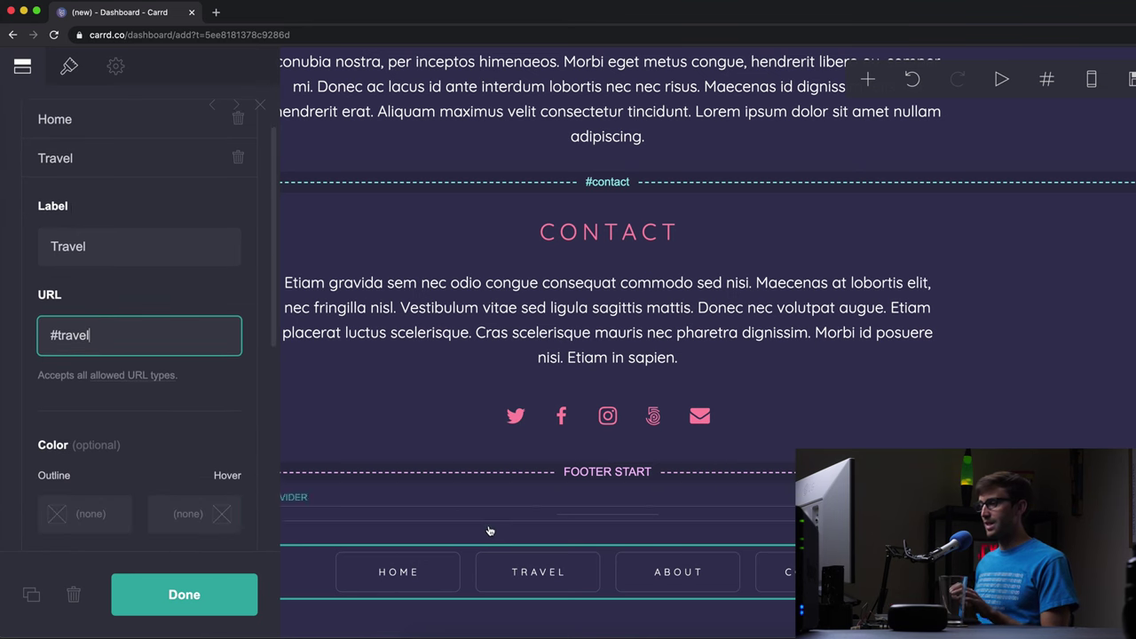
{"action": "scroll", "coordinate": [457, 406], "scroll_direction": "up", "scroll_amount": 5}
{"action": "scroll", "coordinate": [622, 319], "scroll_direction": "up", "scroll_amount": 5}
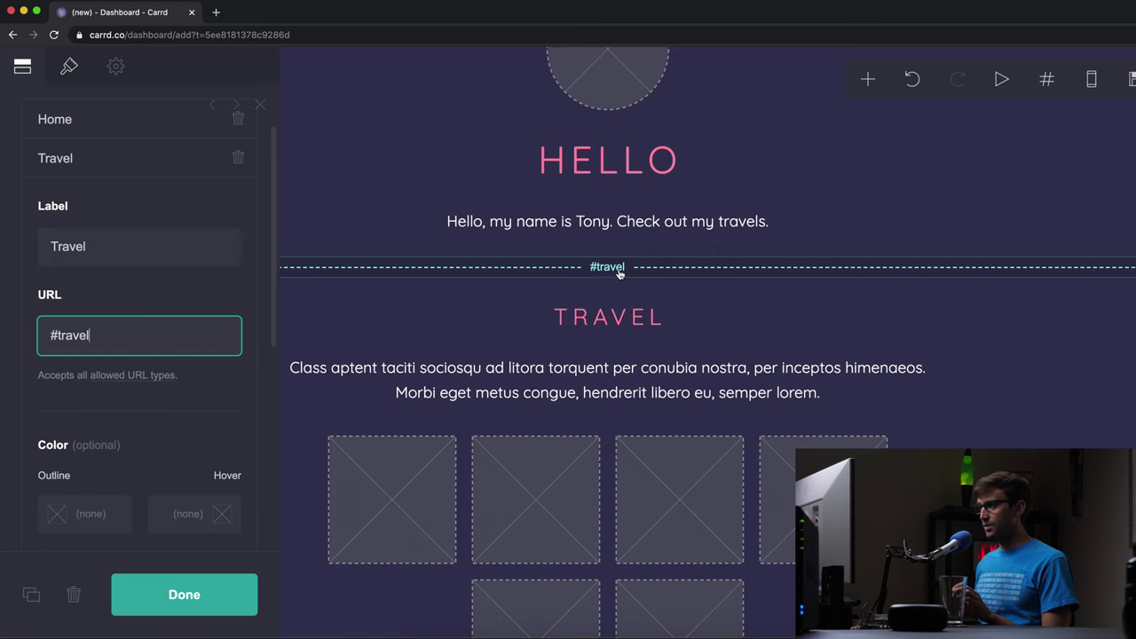
- Check the travel section break's name, then confirm the Travel button's #travel link
{"action": "left_click", "coordinate": [868, 79]}
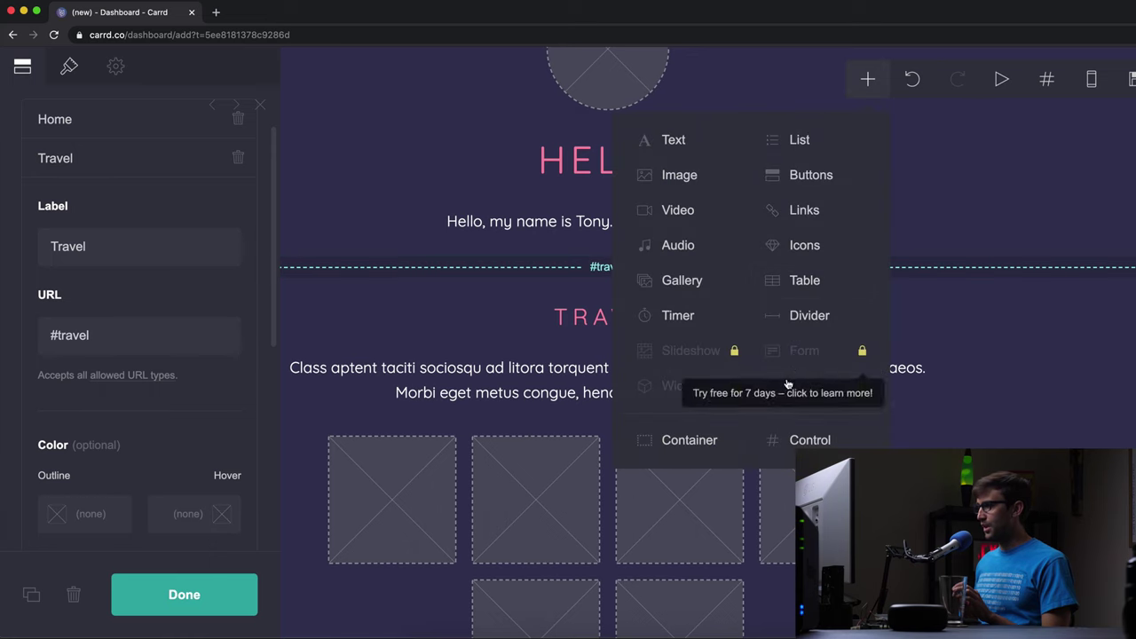
{"action": "left_click", "coordinate": [1015, 329]}
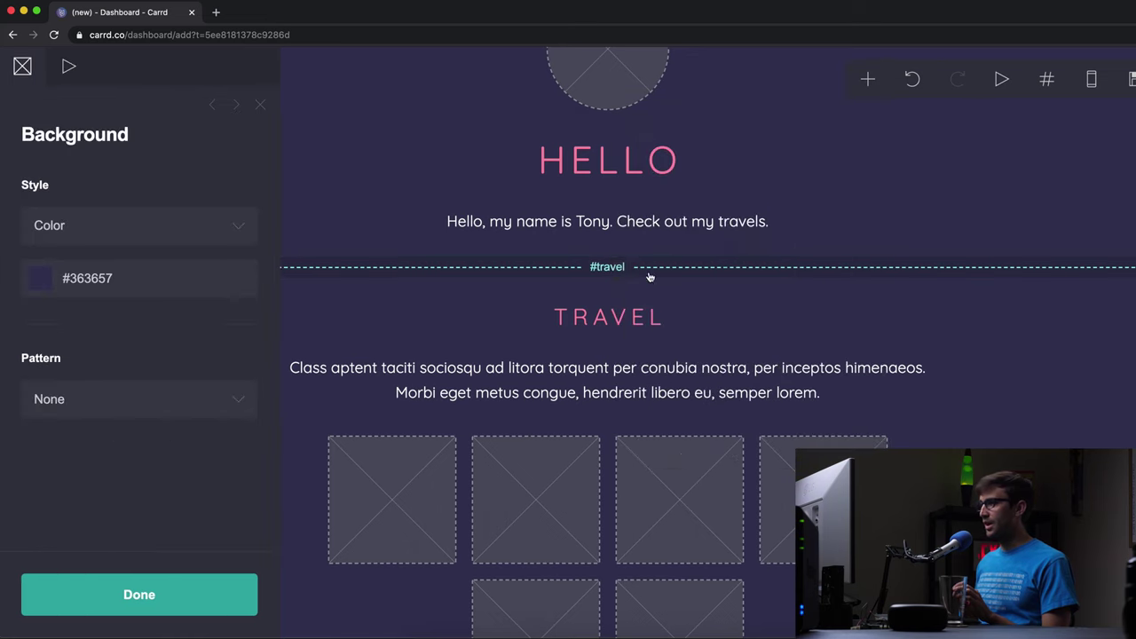
{"action": "left_click", "coordinate": [601, 268]}
{"action": "scroll", "coordinate": [604, 355], "scroll_direction": "down", "scroll_amount": 10}
{"action": "left_click", "coordinate": [538, 573]}
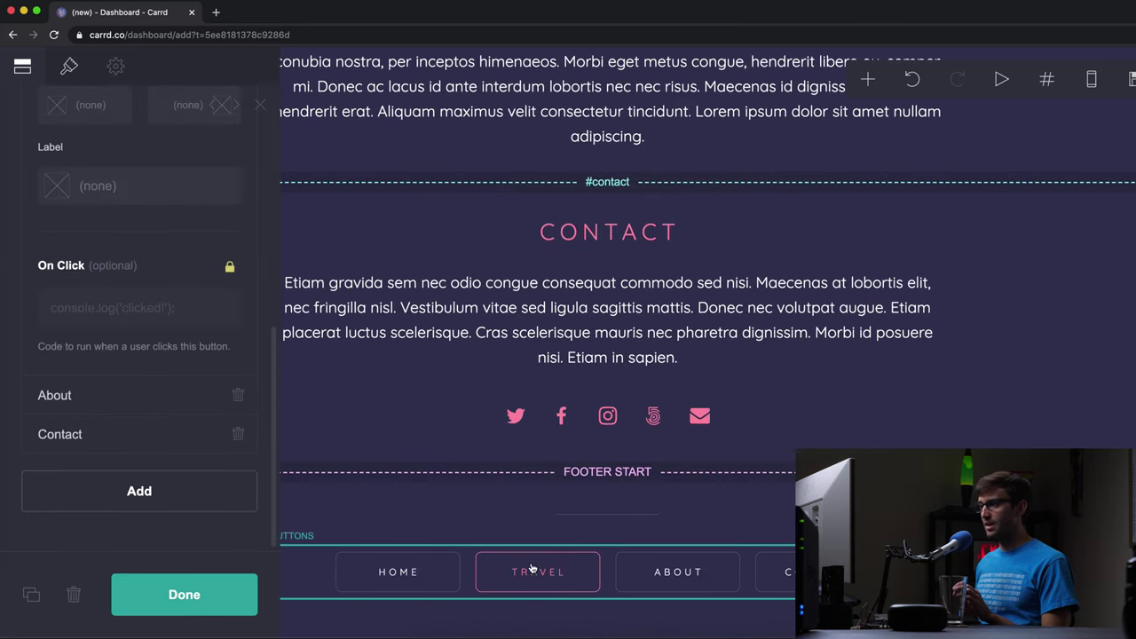
{"action": "scroll", "coordinate": [127, 270], "scroll_direction": "up", "scroll_amount": 8}
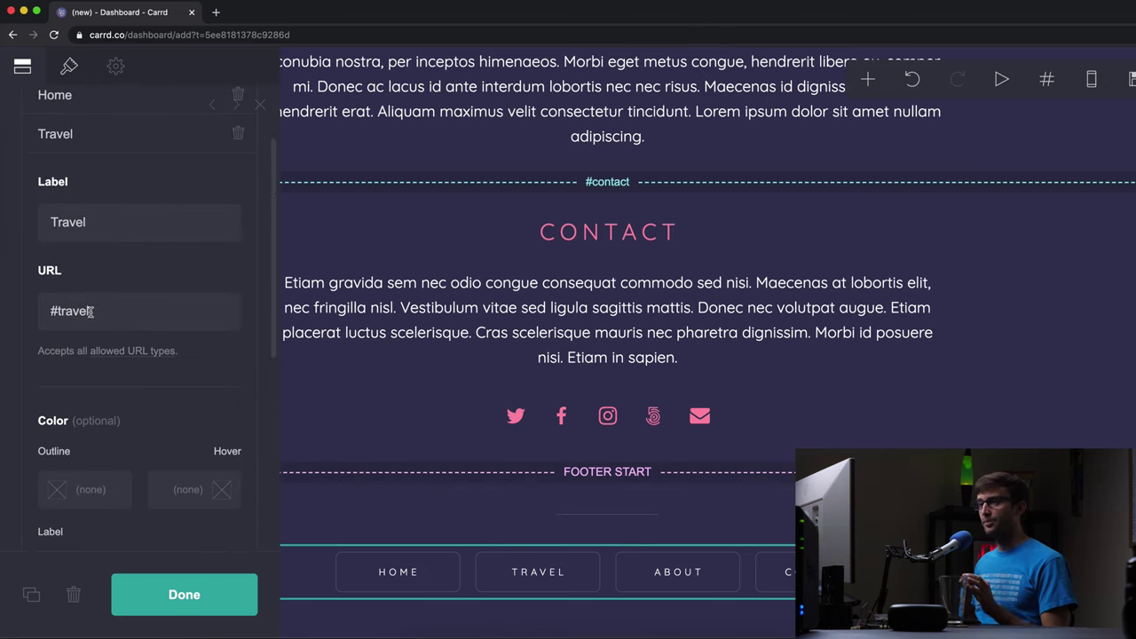
{"action": "scroll", "coordinate": [75, 311], "scroll_direction": "up", "scroll_amount": 1}
{"action": "left_click_drag", "start_coordinate": [92, 326], "coordinate": [53, 329]}
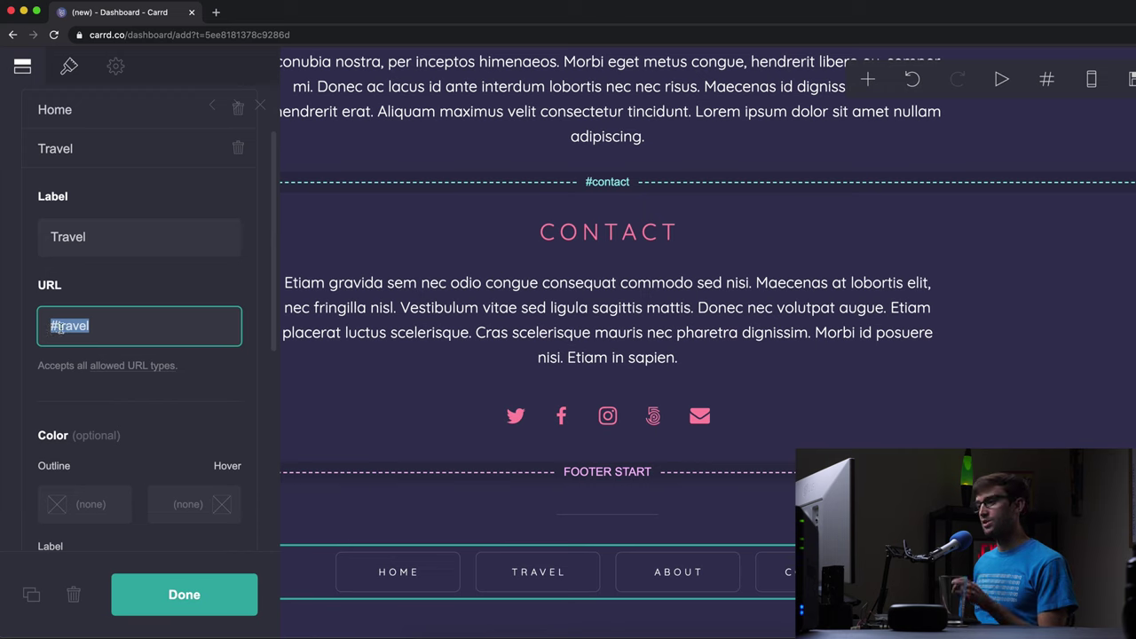
{"action": "left_click", "coordinate": [107, 332]}
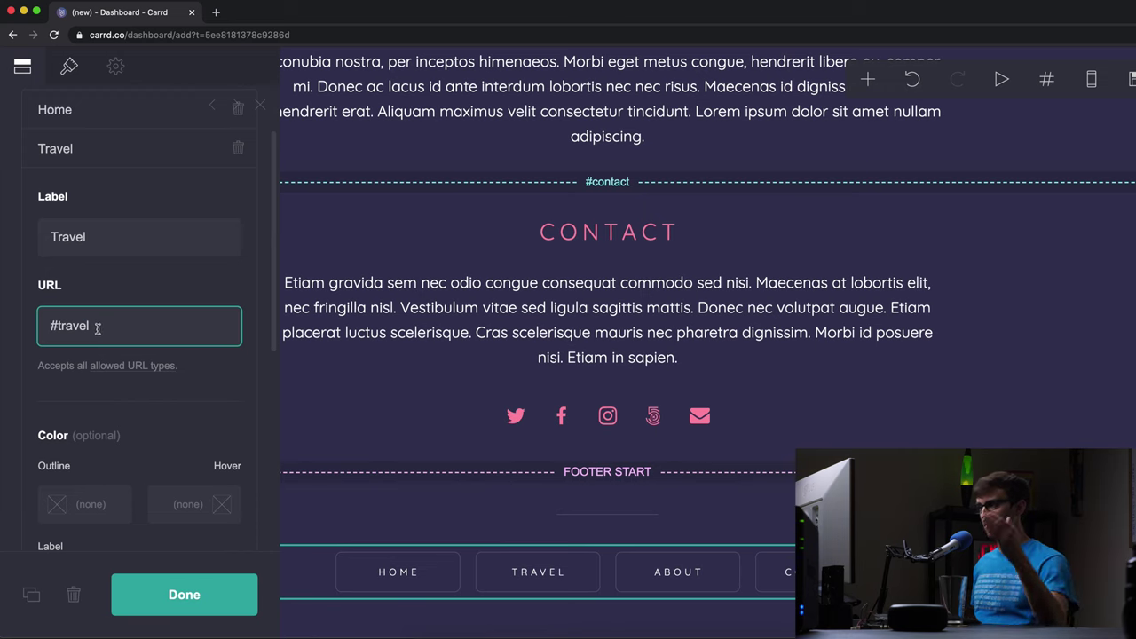
{"action": "scroll", "coordinate": [108, 302], "scroll_direction": "up", "scroll_amount": 1}
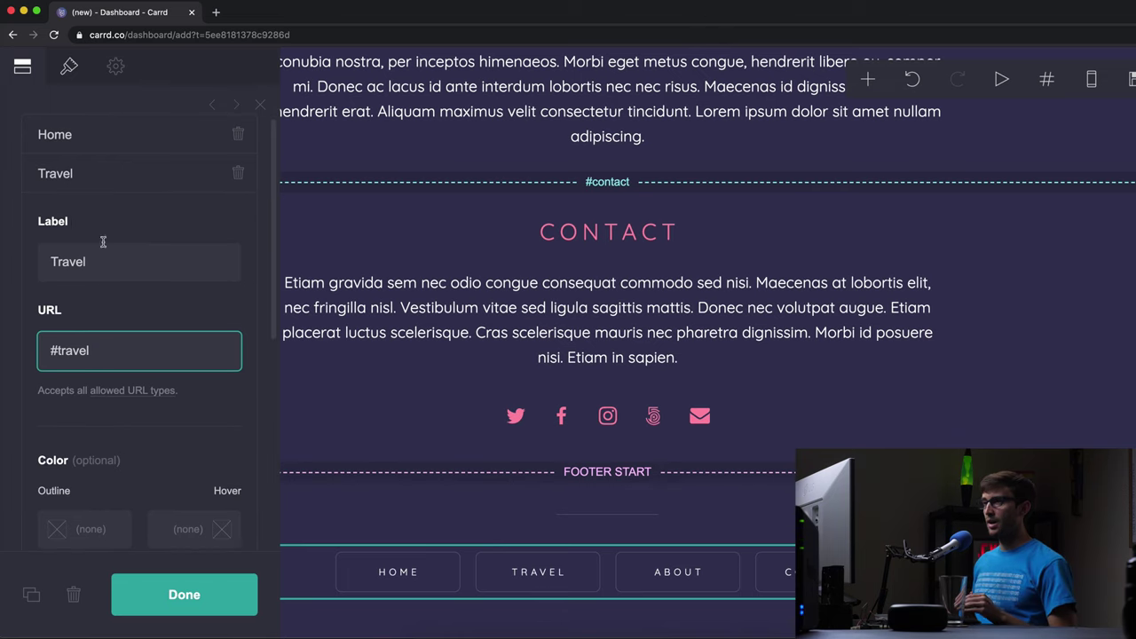
{"action": "left_click", "coordinate": [128, 179]}
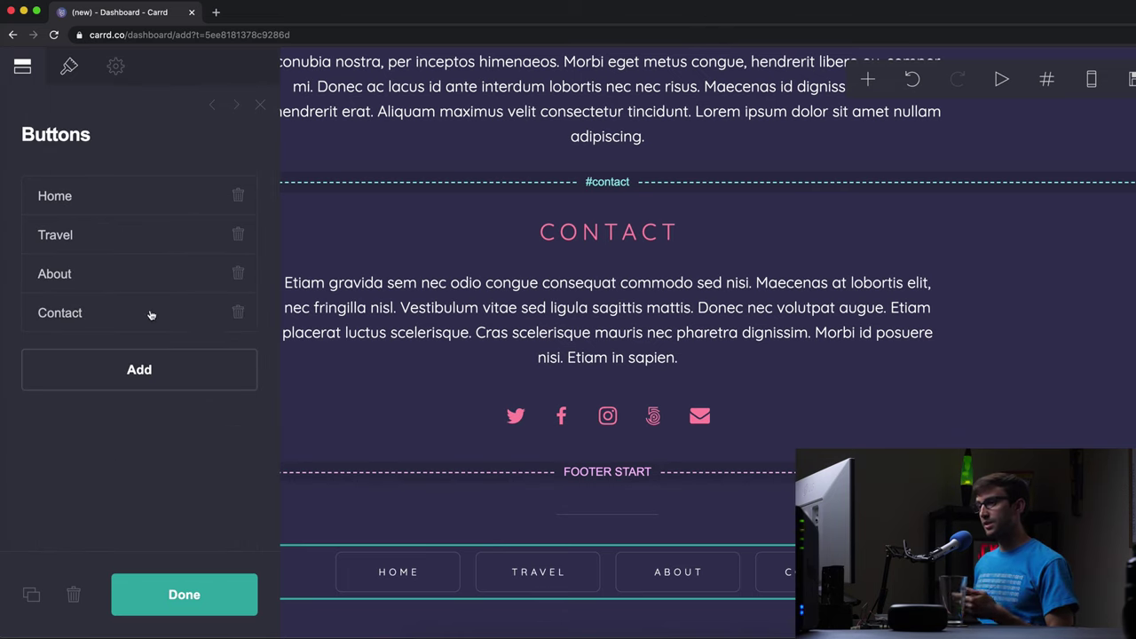
- Add a fifth footer button labelled 'Travel Tips' with the link '#travel-tips'
{"action": "left_click", "coordinate": [155, 374]}
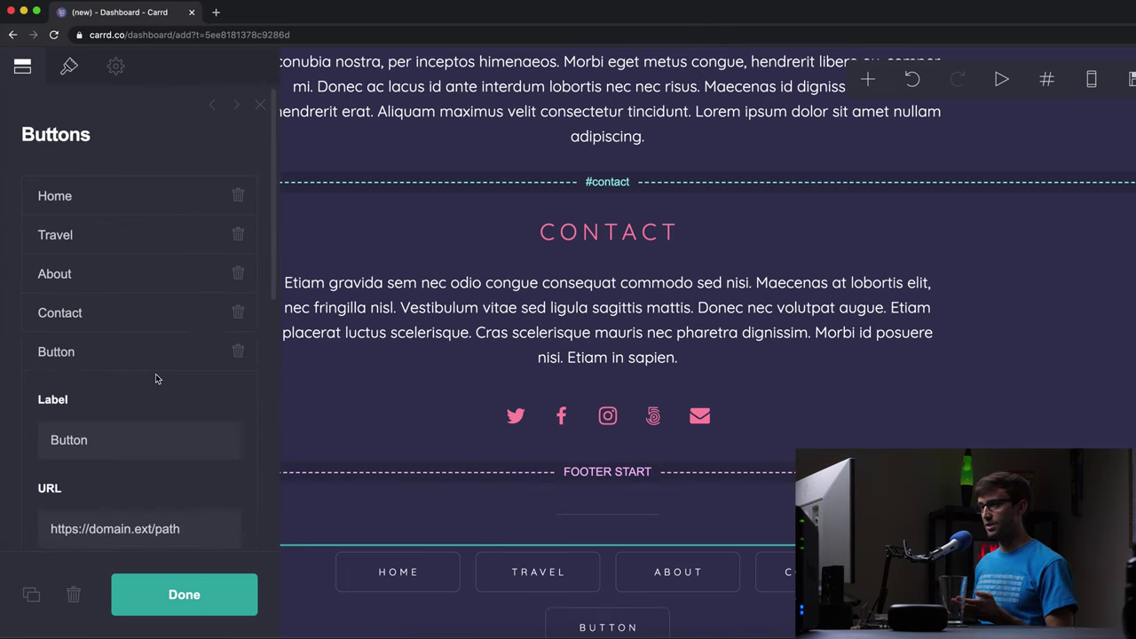
{"action": "scroll", "coordinate": [621, 426], "scroll_direction": "down", "scroll_amount": 2}
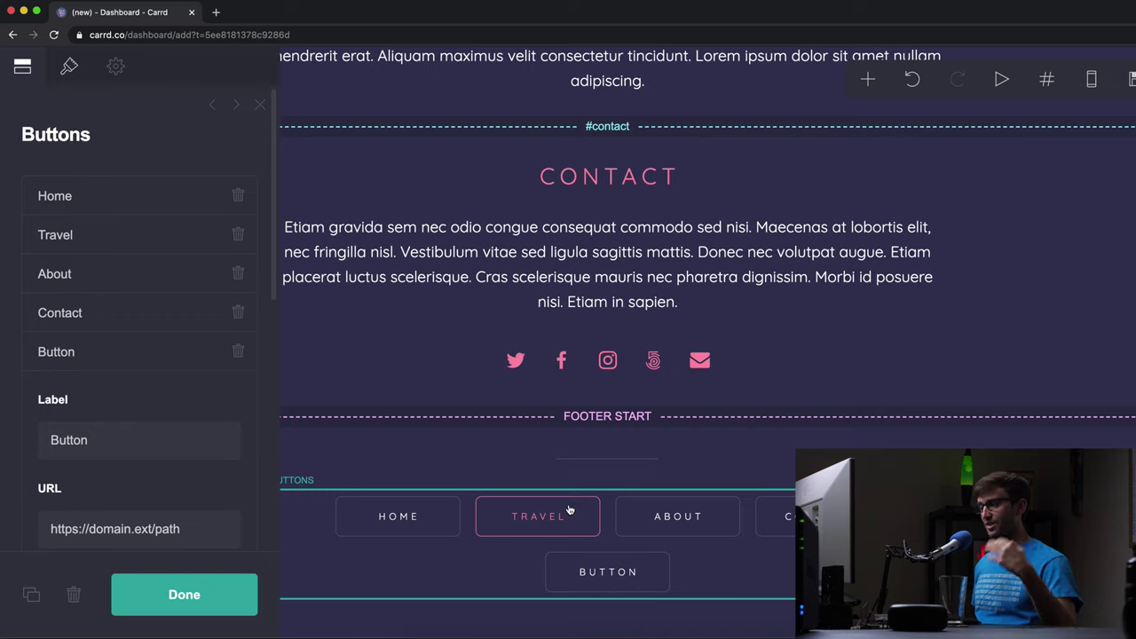
{"action": "left_click", "coordinate": [130, 434]}
{"action": "double_click", "coordinate": [131, 434]}
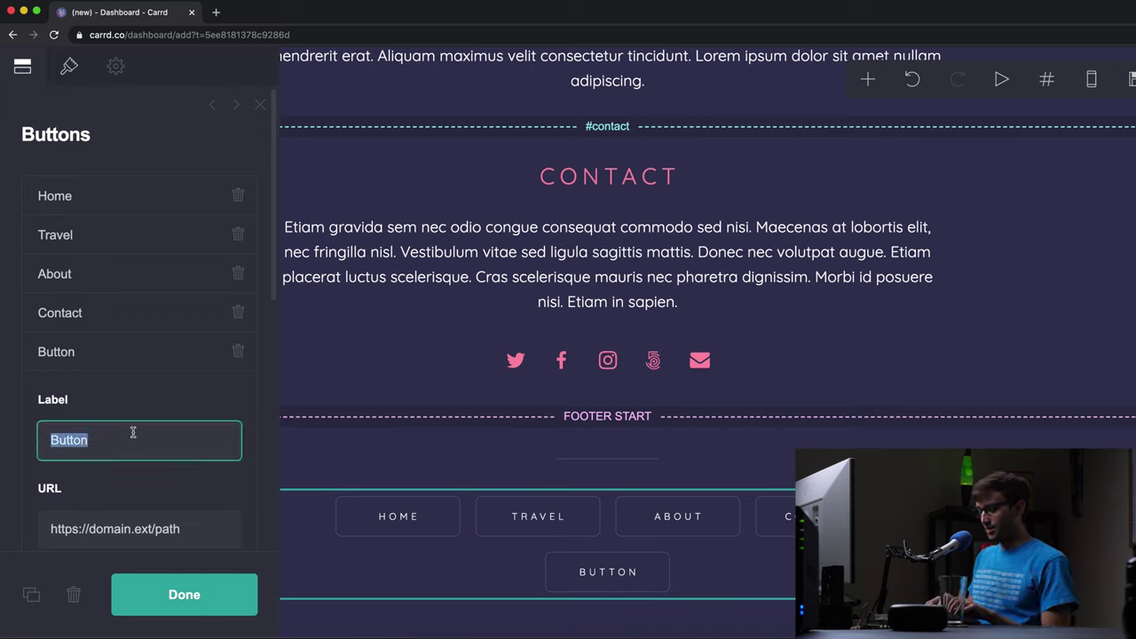
{"action": "type", "text": "Travel Tips"}
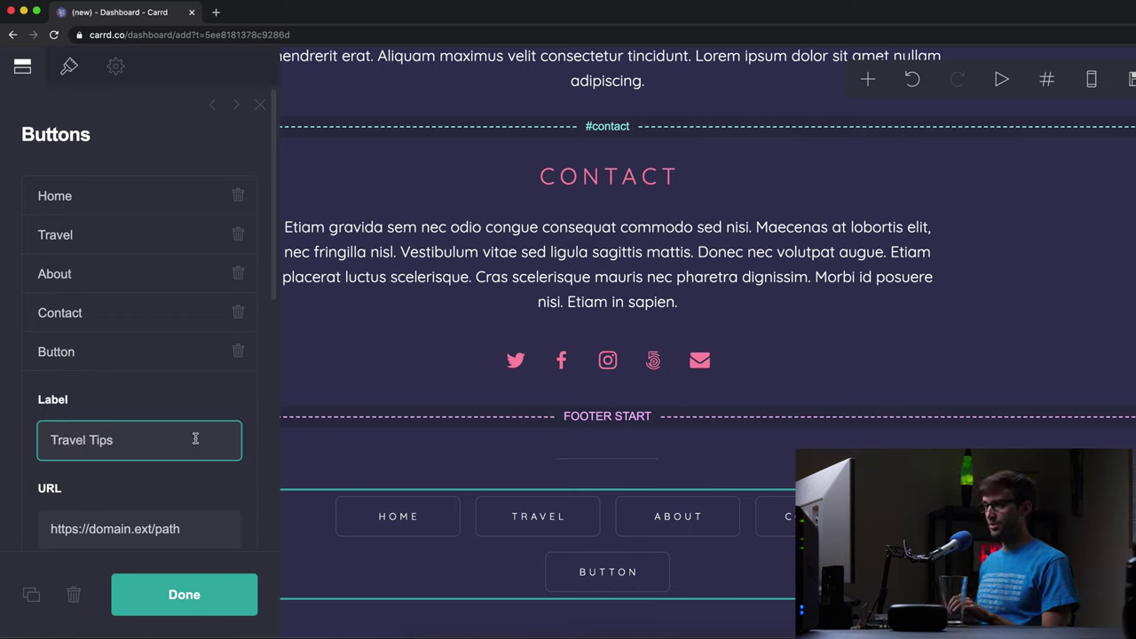
{"action": "scroll", "coordinate": [150, 413], "scroll_direction": "down", "scroll_amount": 2}
{"action": "key", "text": "Tab"}
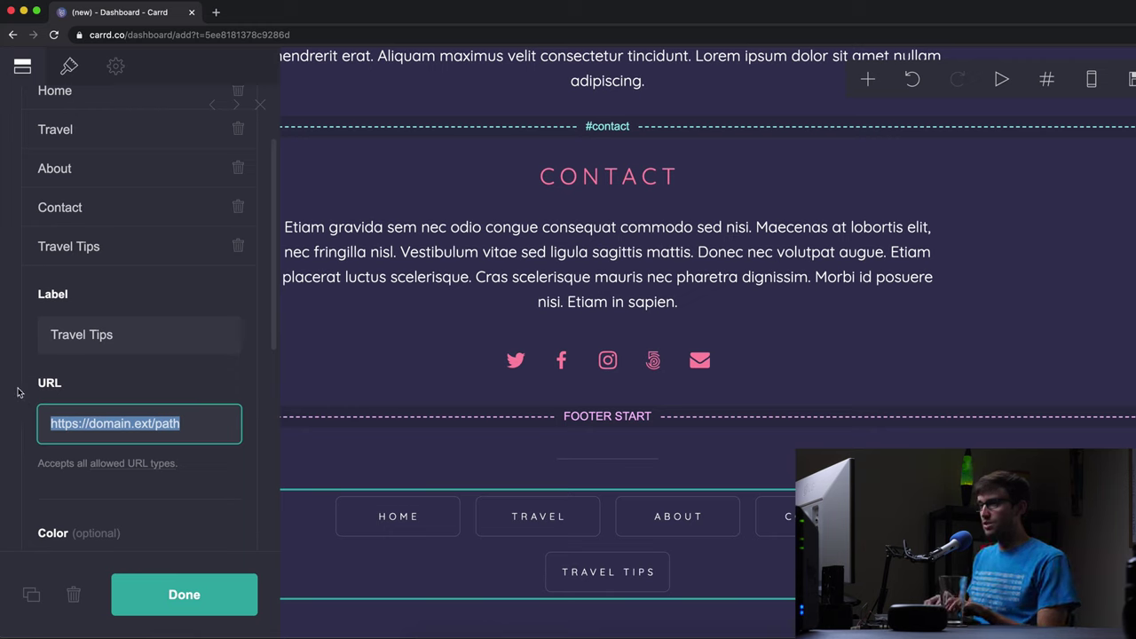
{"action": "type", "text": "#travel"}
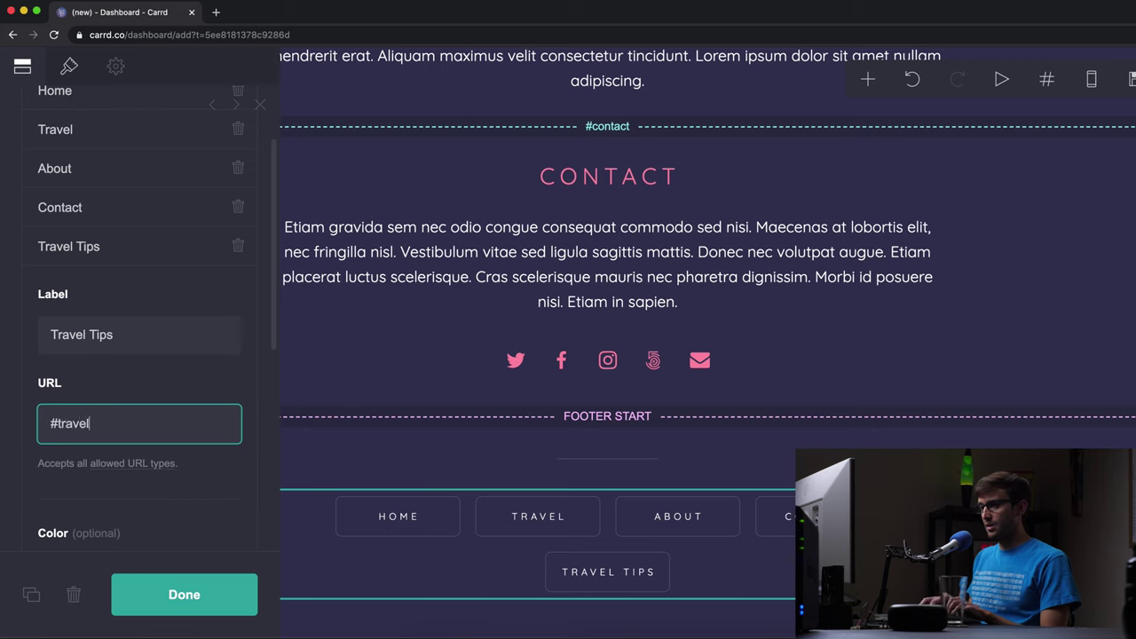
{"action": "type", "text": "-tips"}
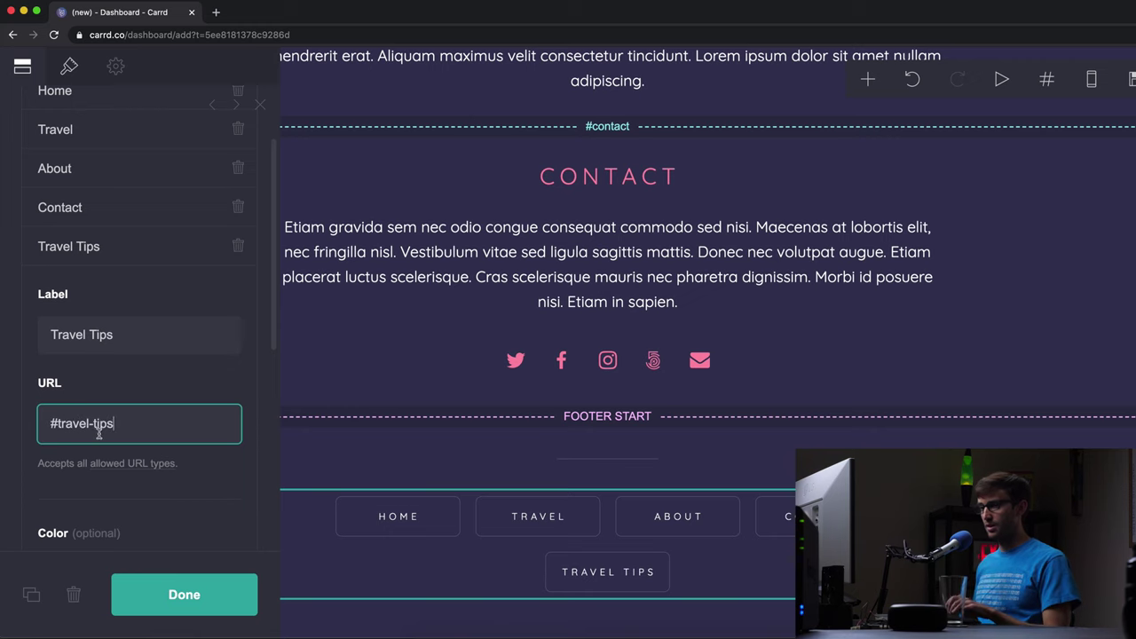
- Close the navigation buttons editor and add a section break to the page
{"action": "left_click", "coordinate": [173, 590]}
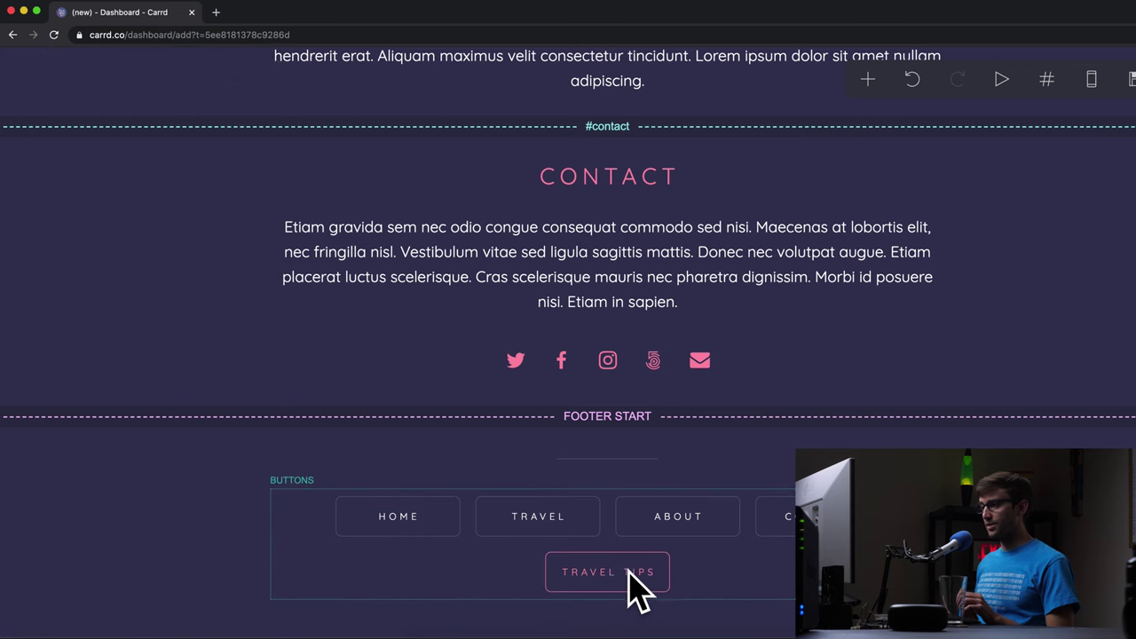
{"action": "scroll", "coordinate": [654, 546], "scroll_direction": "up", "scroll_amount": 6}
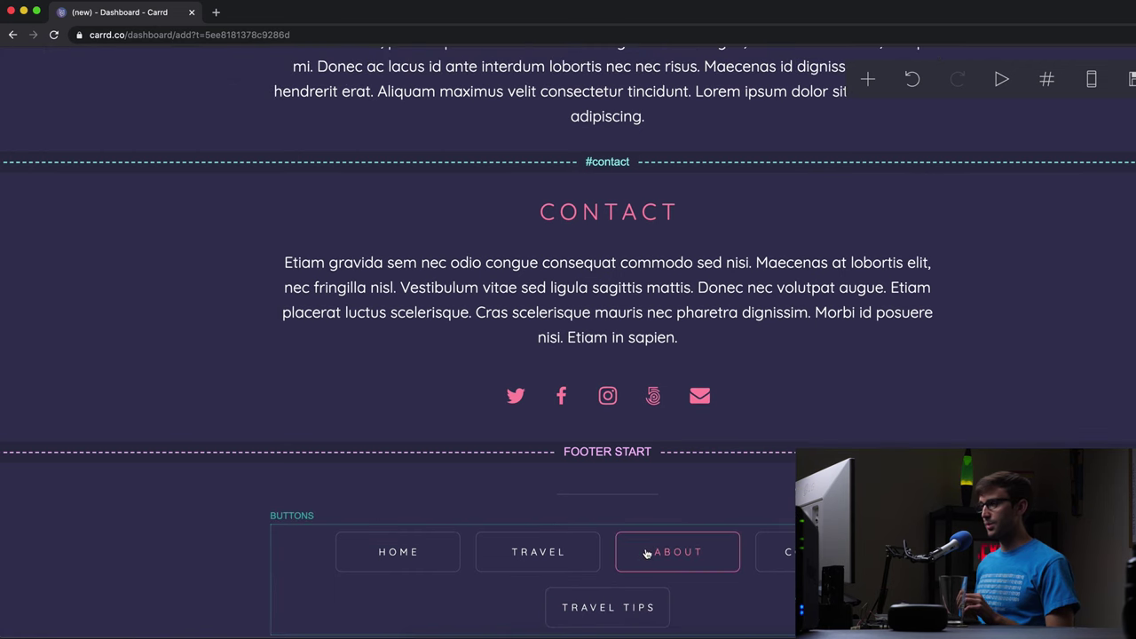
{"action": "left_click", "coordinate": [870, 81]}
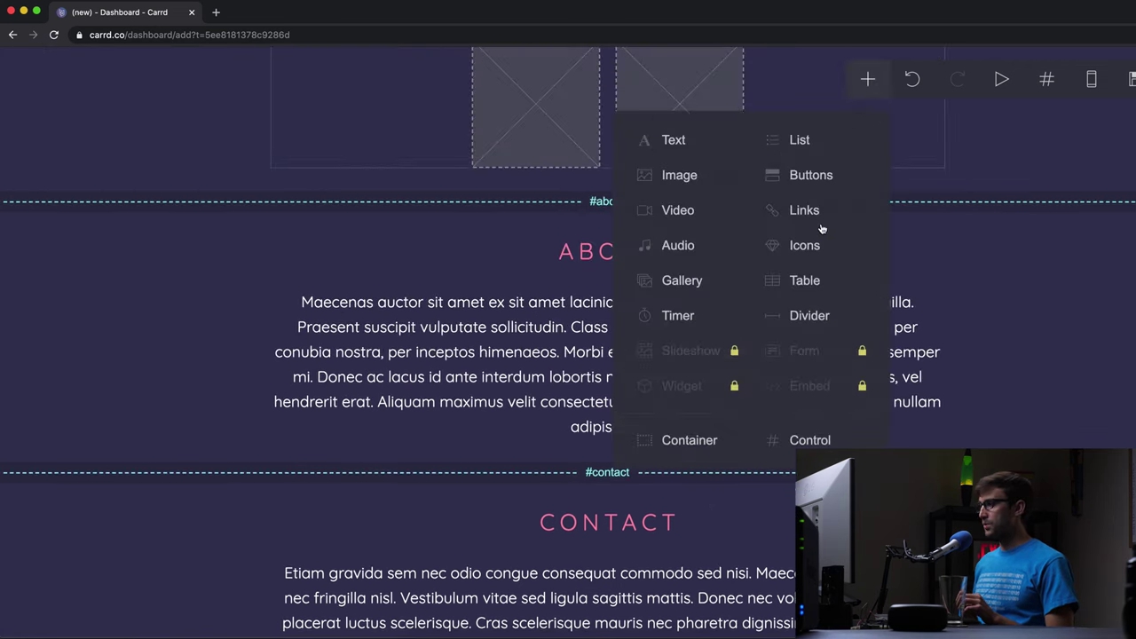
{"action": "left_click", "coordinate": [861, 437]}
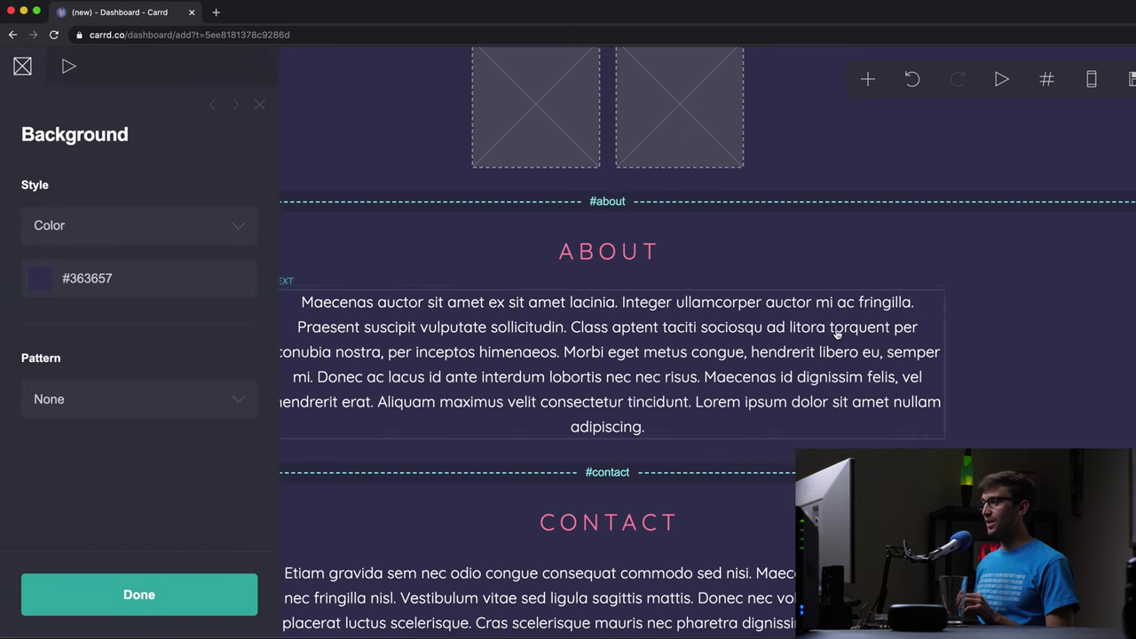
{"action": "scroll", "coordinate": [652, 440], "scroll_direction": "down", "scroll_amount": 1}
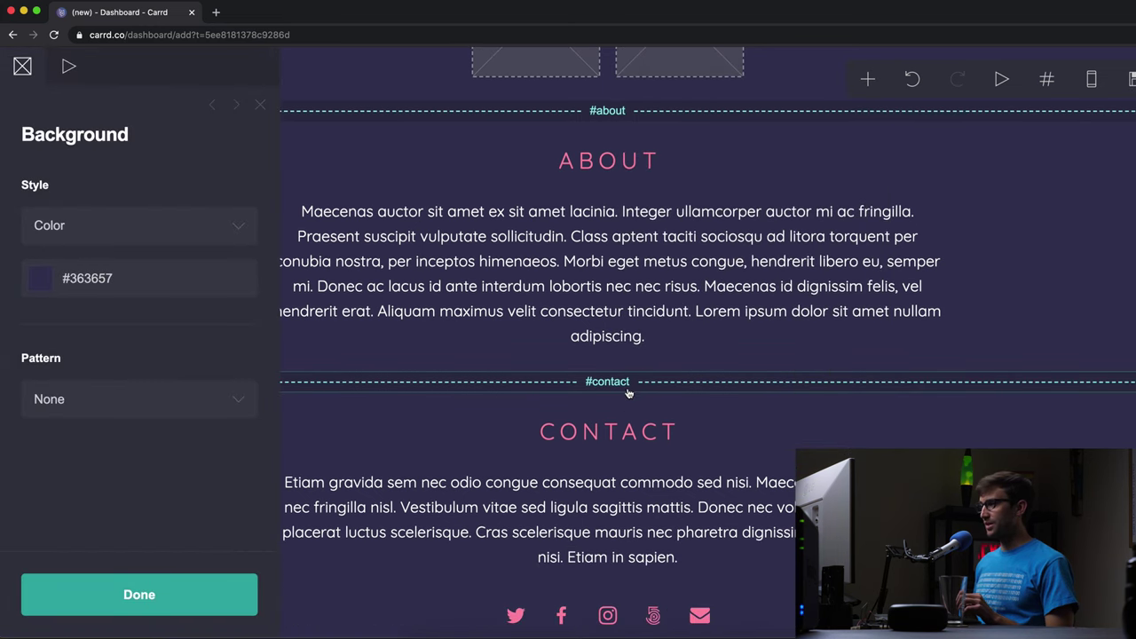
{"action": "scroll", "coordinate": [631, 393], "scroll_direction": "up", "scroll_amount": 1}
{"action": "scroll", "coordinate": [642, 386], "scroll_direction": "down", "scroll_amount": 1}
{"action": "scroll", "coordinate": [651, 399], "scroll_direction": "down", "scroll_amount": 3}
{"action": "scroll", "coordinate": [647, 399], "scroll_direction": "up", "scroll_amount": 1}
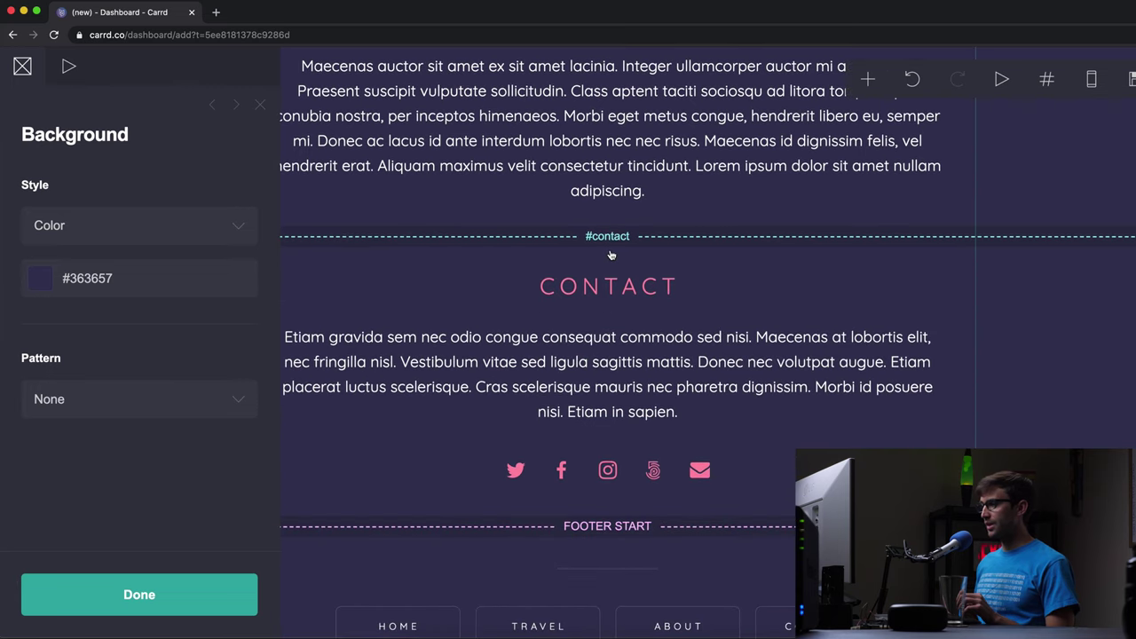
{"action": "scroll", "coordinate": [613, 243], "scroll_direction": "up", "scroll_amount": 7}
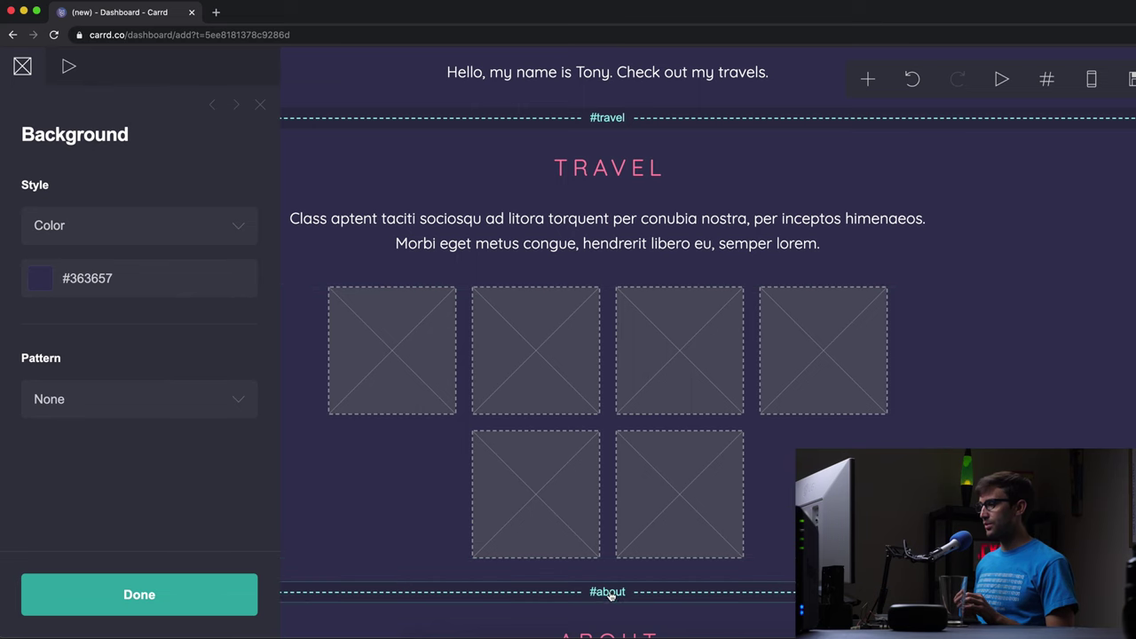
- Insert a section break just above the #about break and name it 'travel-tips'
{"action": "left_click", "coordinate": [610, 593]}
{"action": "left_click", "coordinate": [868, 80]}
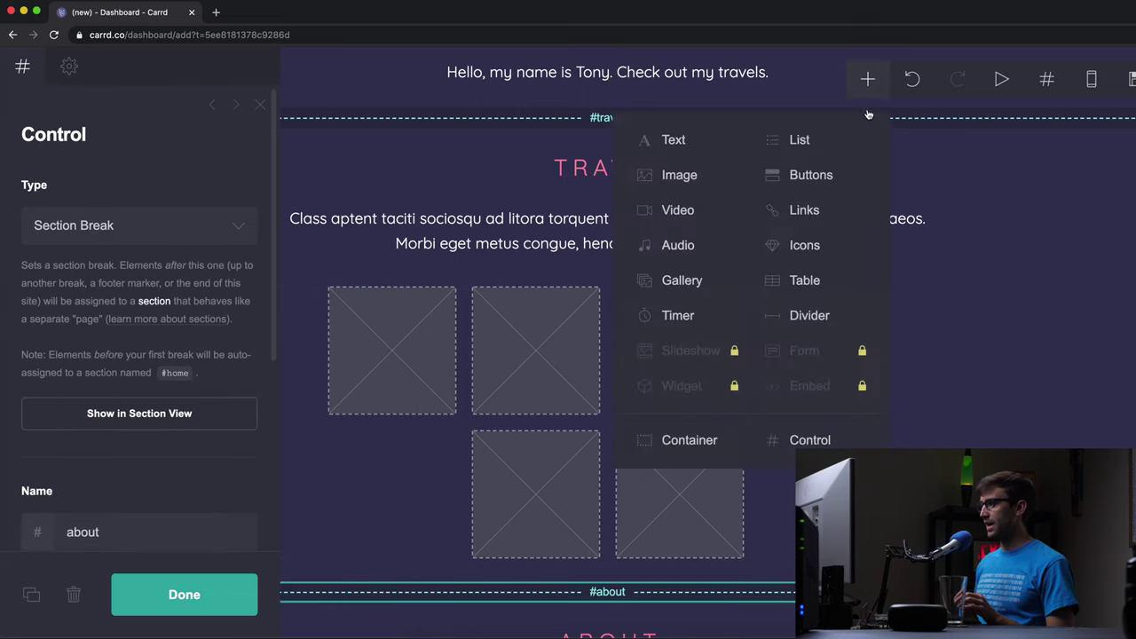
{"action": "left_click", "coordinate": [803, 441]}
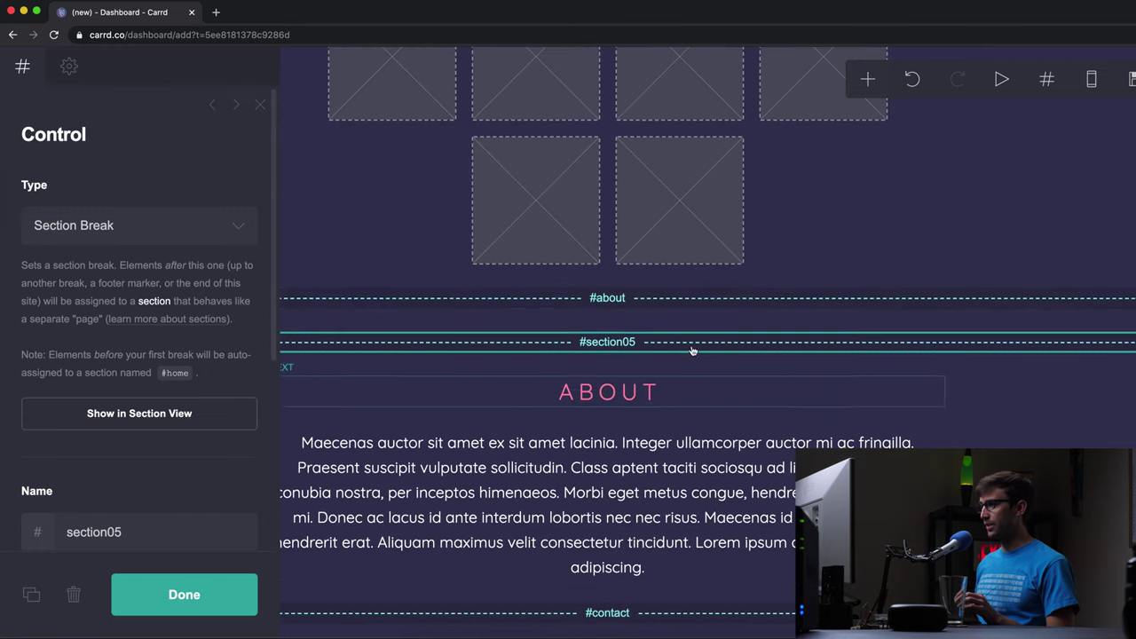
{"action": "left_click_drag", "start_coordinate": [620, 347], "coordinate": [620, 301]}
{"action": "left_click", "coordinate": [619, 300]}
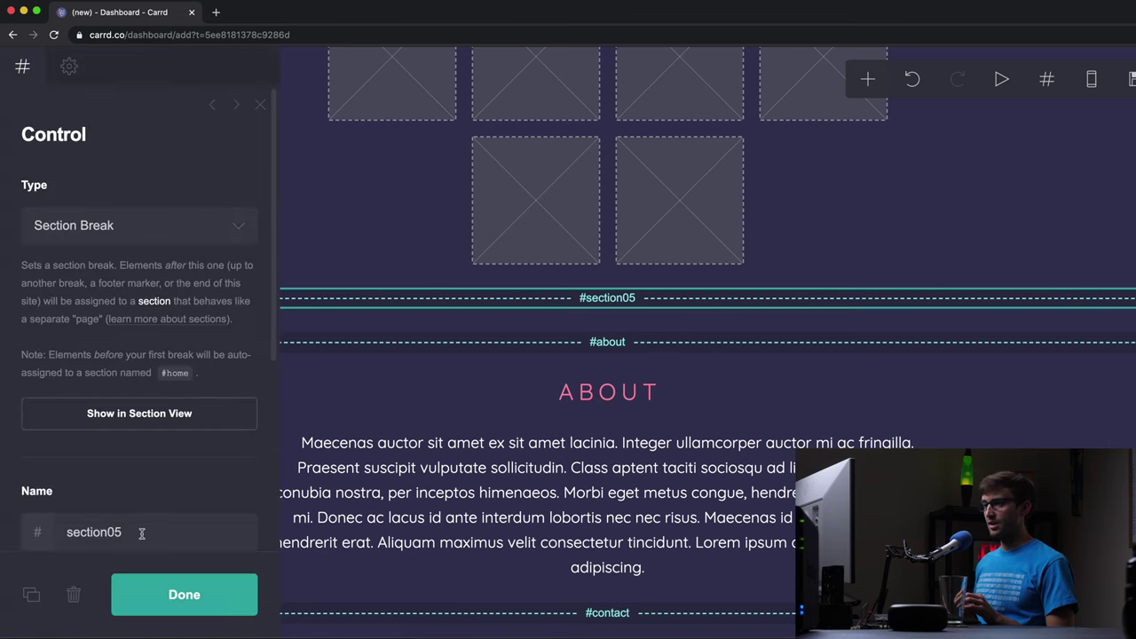
{"action": "double_click", "coordinate": [141, 534]}
{"action": "type", "text": "trav"}
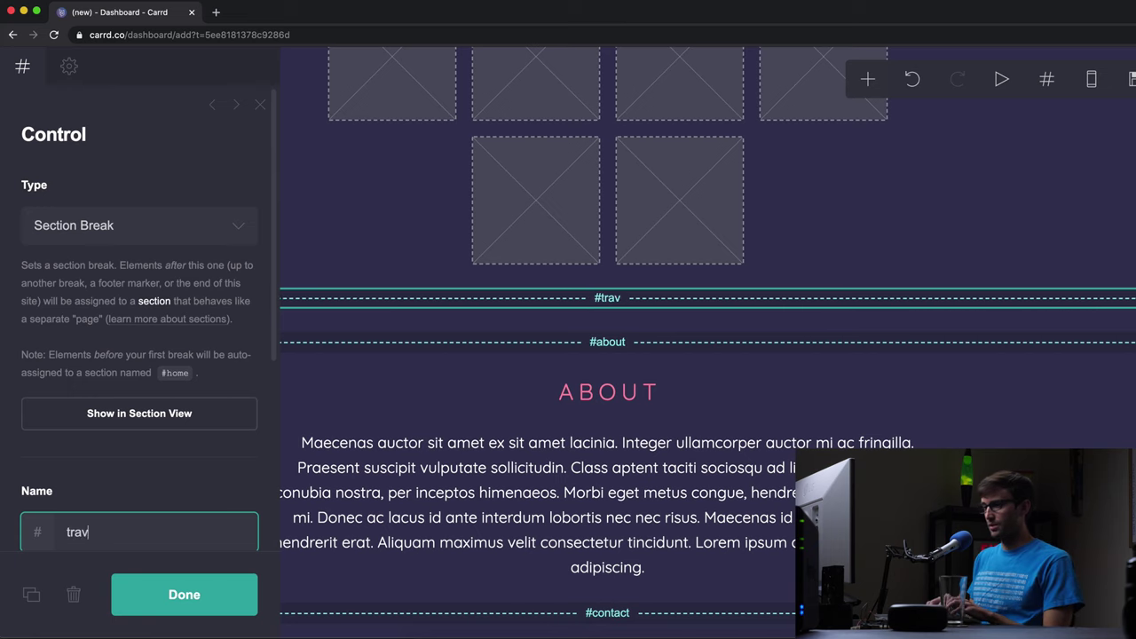
{"action": "type", "text": "el-tips"}
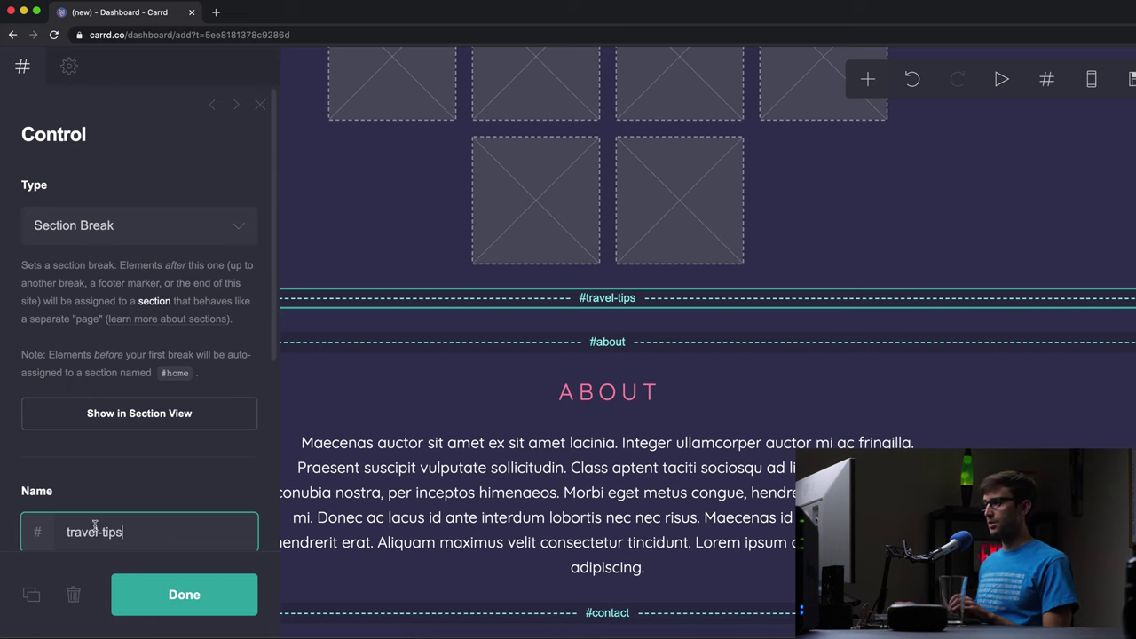
{"action": "left_click", "coordinate": [202, 609]}
{"action": "scroll", "coordinate": [716, 467], "scroll_direction": "down", "scroll_amount": 5}
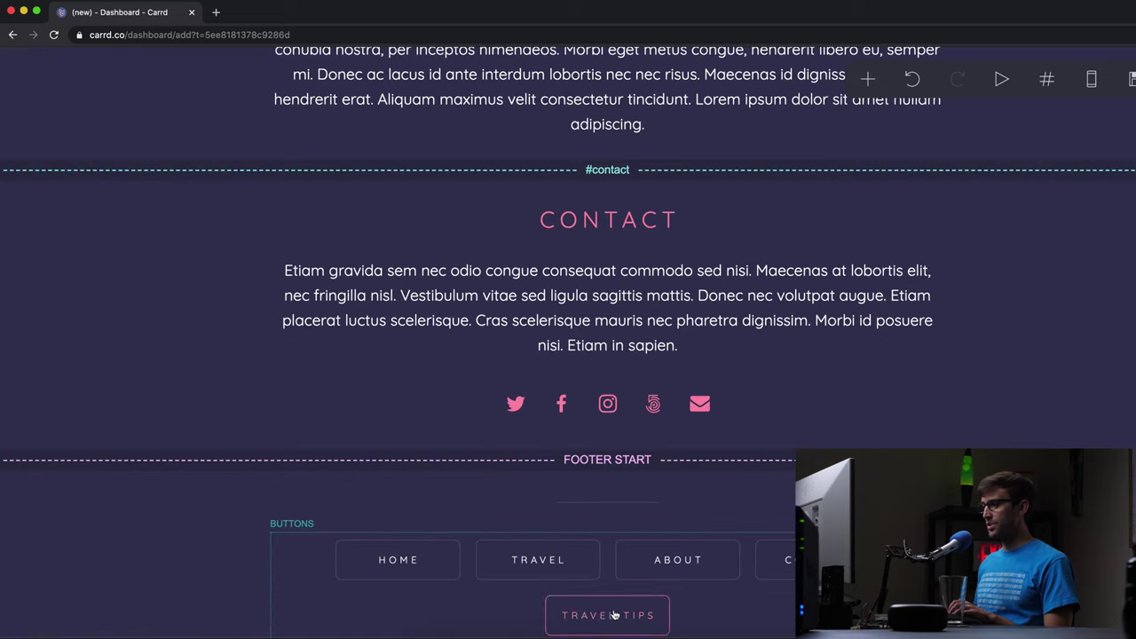
{"action": "scroll", "coordinate": [616, 605], "scroll_direction": "up", "scroll_amount": 3}
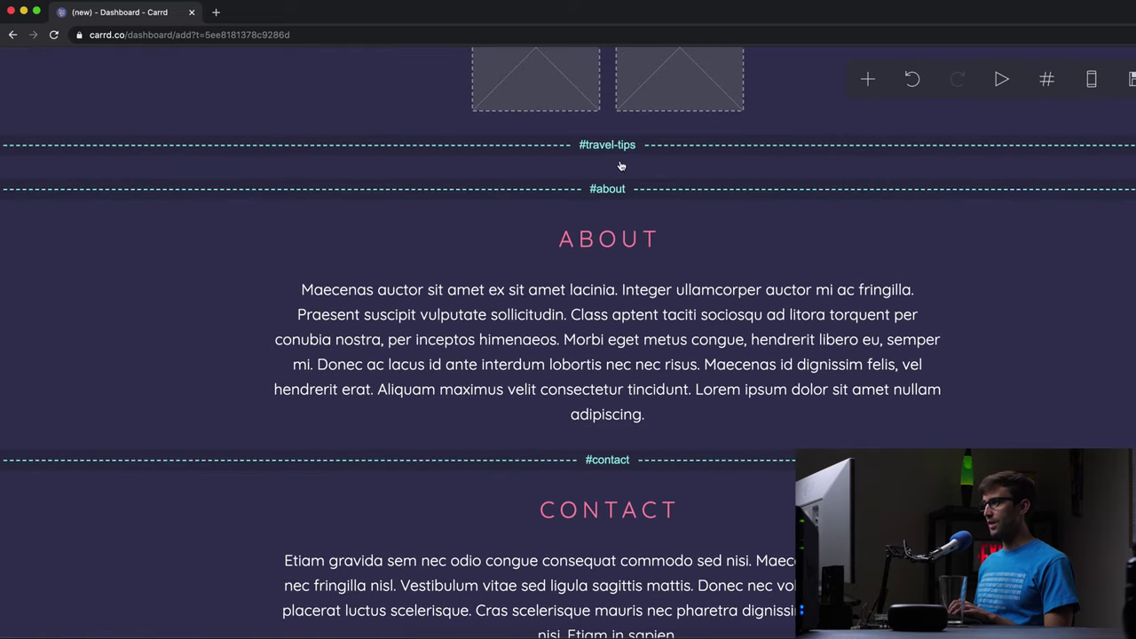
{"action": "scroll", "coordinate": [660, 221], "scroll_direction": "down", "scroll_amount": 4}
{"action": "scroll", "coordinate": [667, 400], "scroll_direction": "up", "scroll_amount": 10}
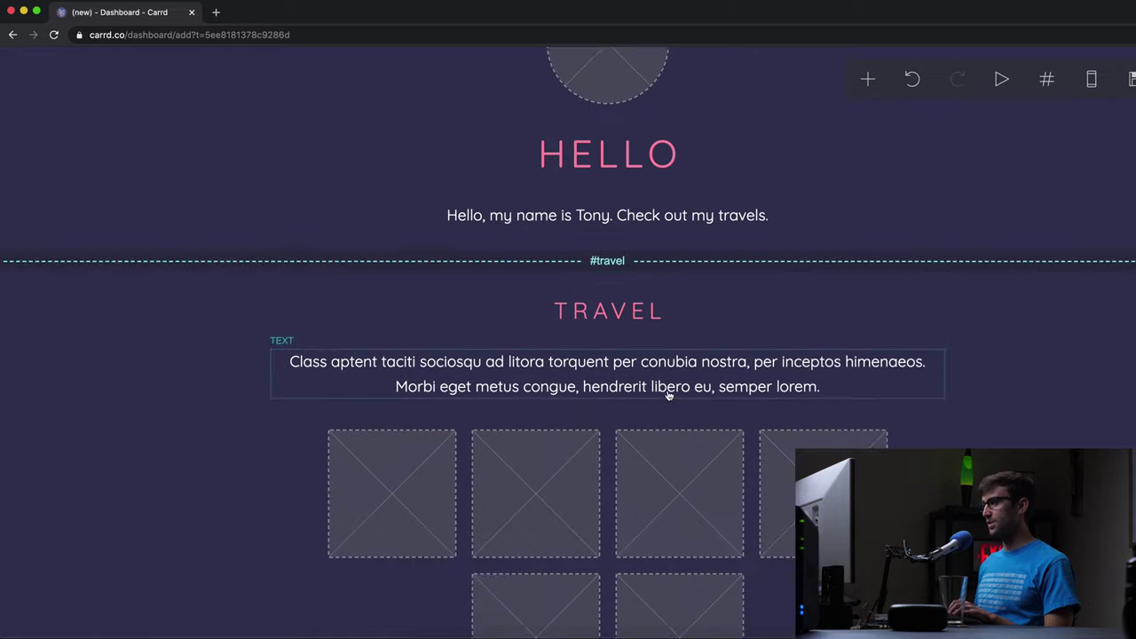
{"action": "scroll", "coordinate": [654, 367], "scroll_direction": "down", "scroll_amount": 6}
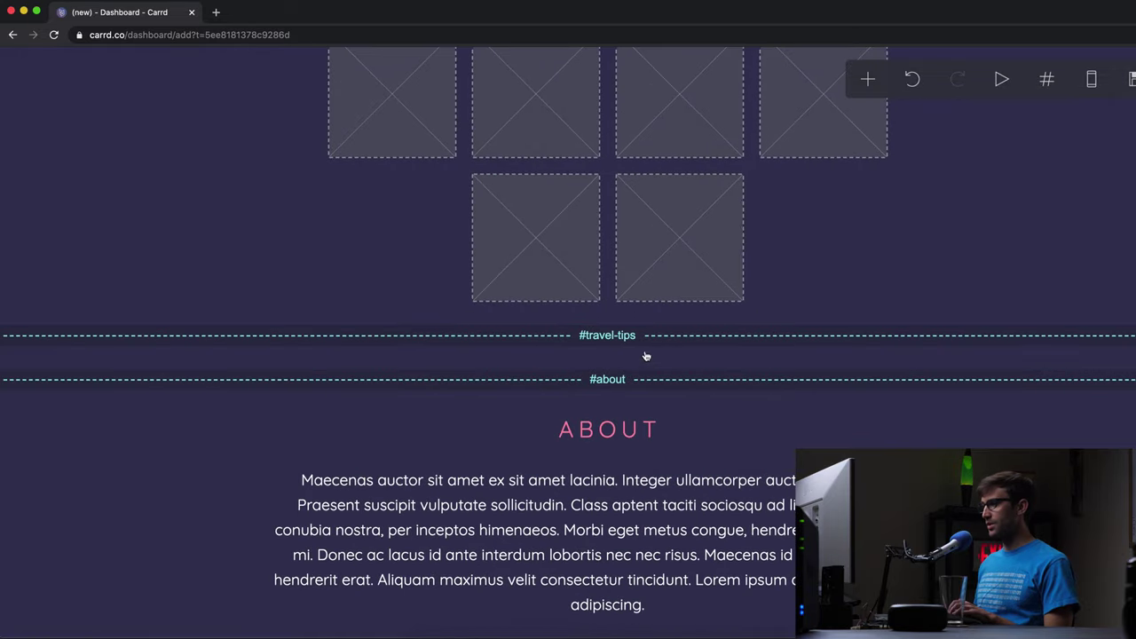
{"action": "scroll", "coordinate": [646, 356], "scroll_direction": "down", "scroll_amount": 5}
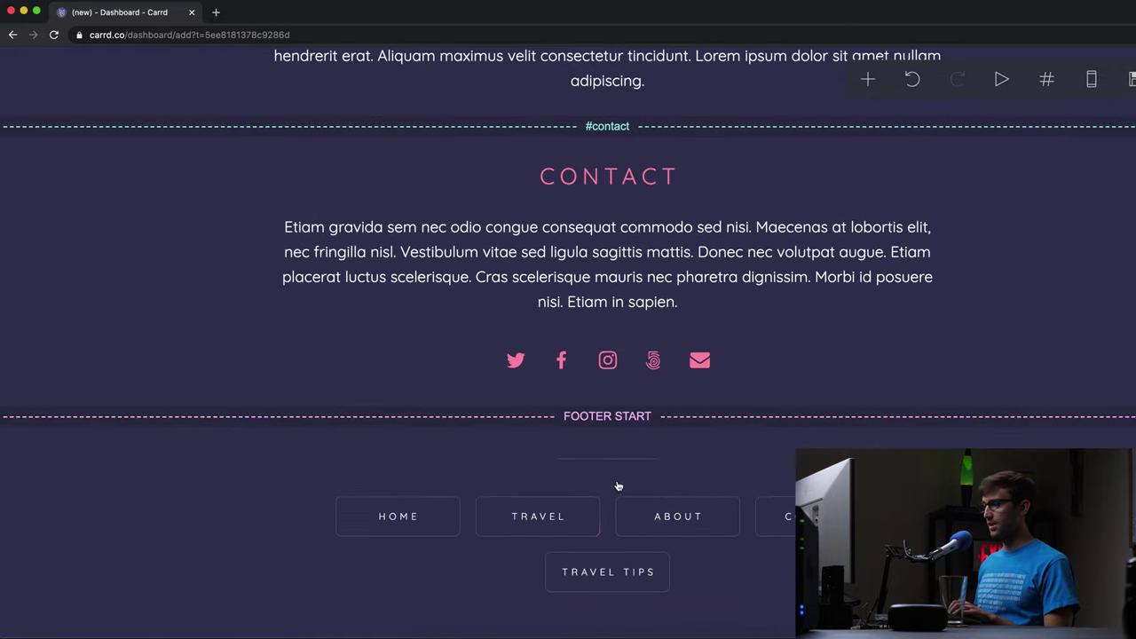
- Move the Travel Tips footer button between Travel and About
{"action": "left_click", "coordinate": [613, 507]}
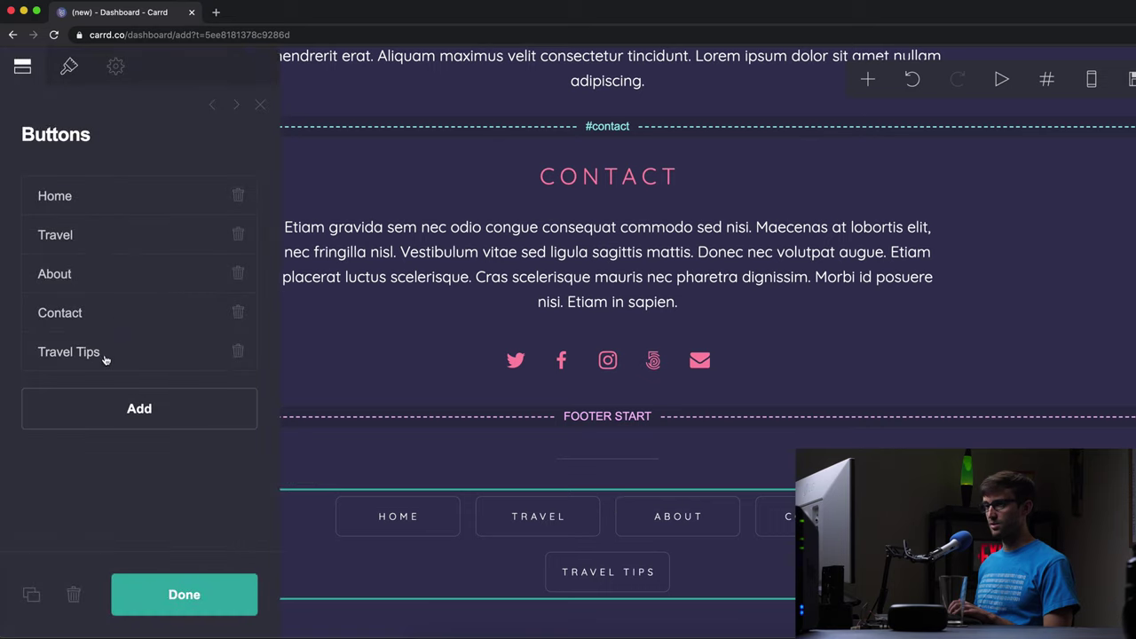
{"action": "left_click_drag", "start_coordinate": [81, 361], "coordinate": [86, 286]}
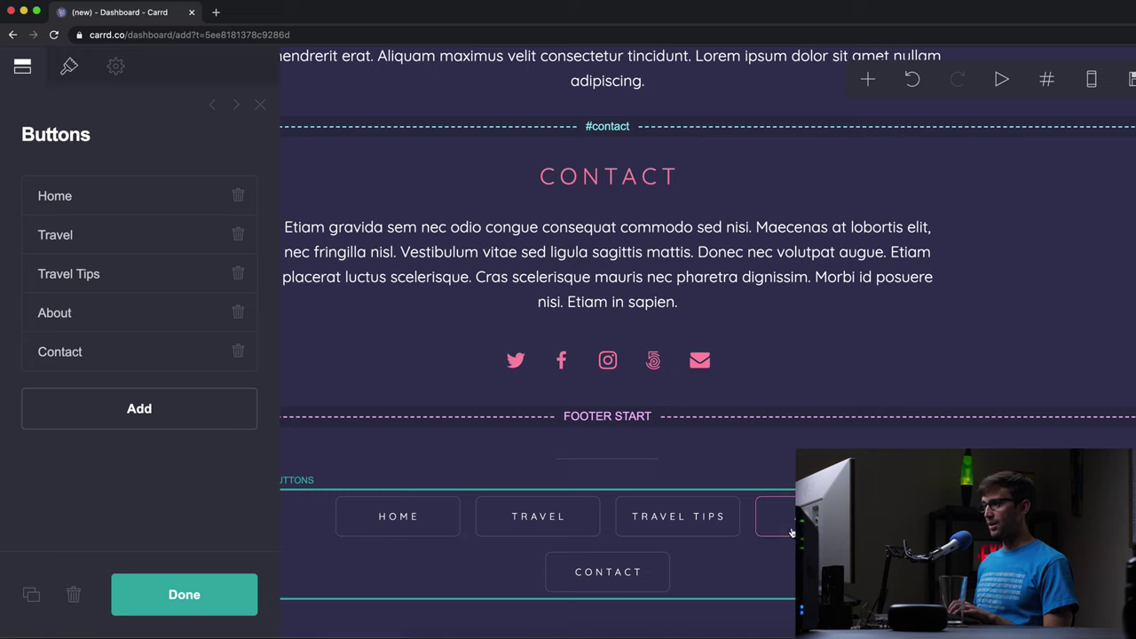
{"action": "left_click", "coordinate": [70, 67]}
- Style the footer buttons: width 6.75, height 2.5, rounding 0.125, text size 0.5, Extra Bold
{"action": "scroll", "coordinate": [115, 293], "scroll_direction": "down", "scroll_amount": 4}
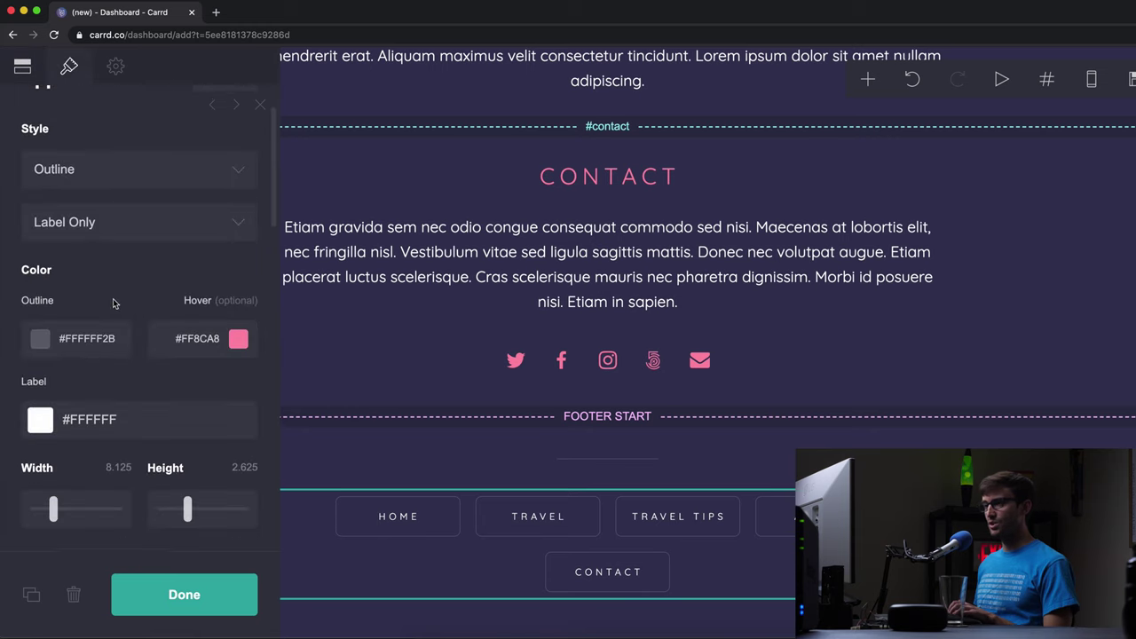
{"action": "scroll", "coordinate": [96, 446], "scroll_direction": "down", "scroll_amount": 1}
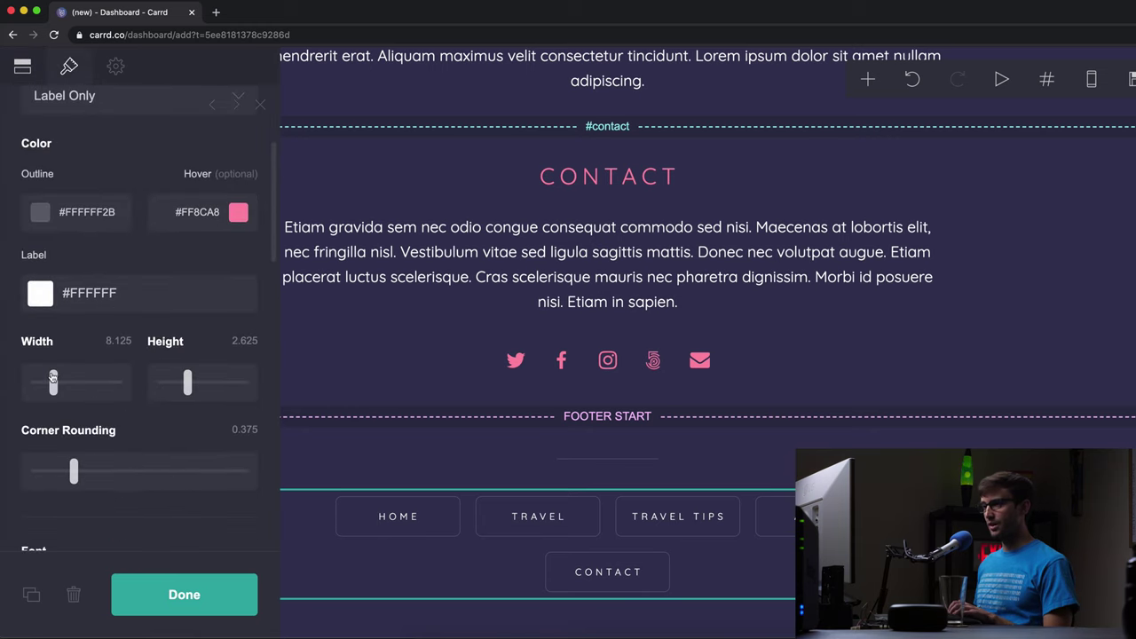
{"action": "left_click_drag", "start_coordinate": [52, 379], "coordinate": [51, 379]}
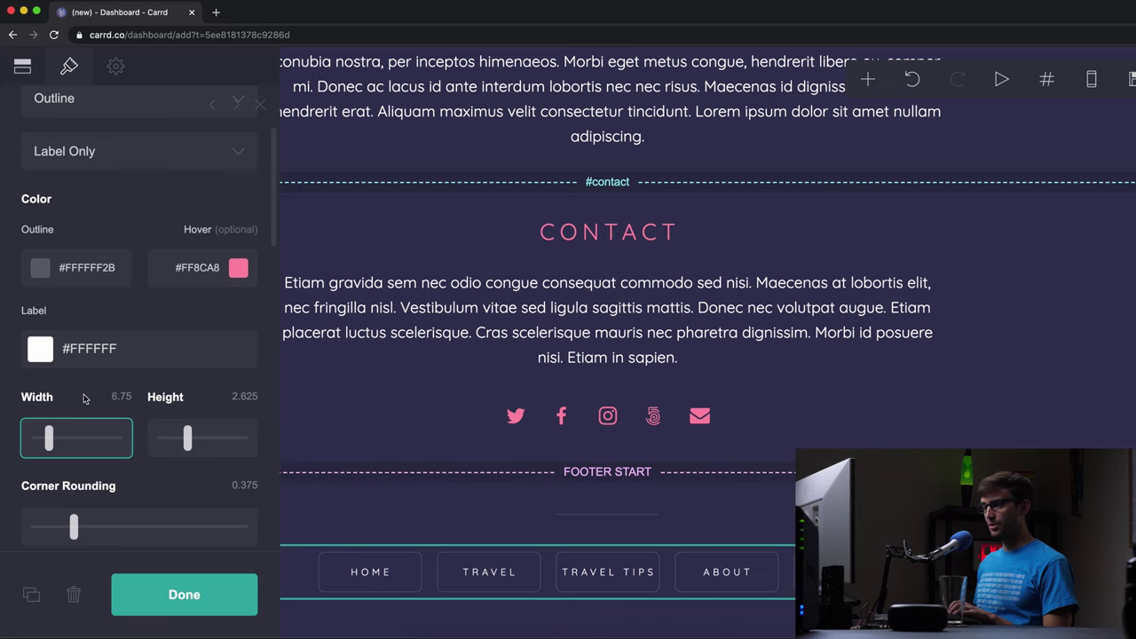
{"action": "left_click_drag", "start_coordinate": [187, 438], "coordinate": [186, 442]}
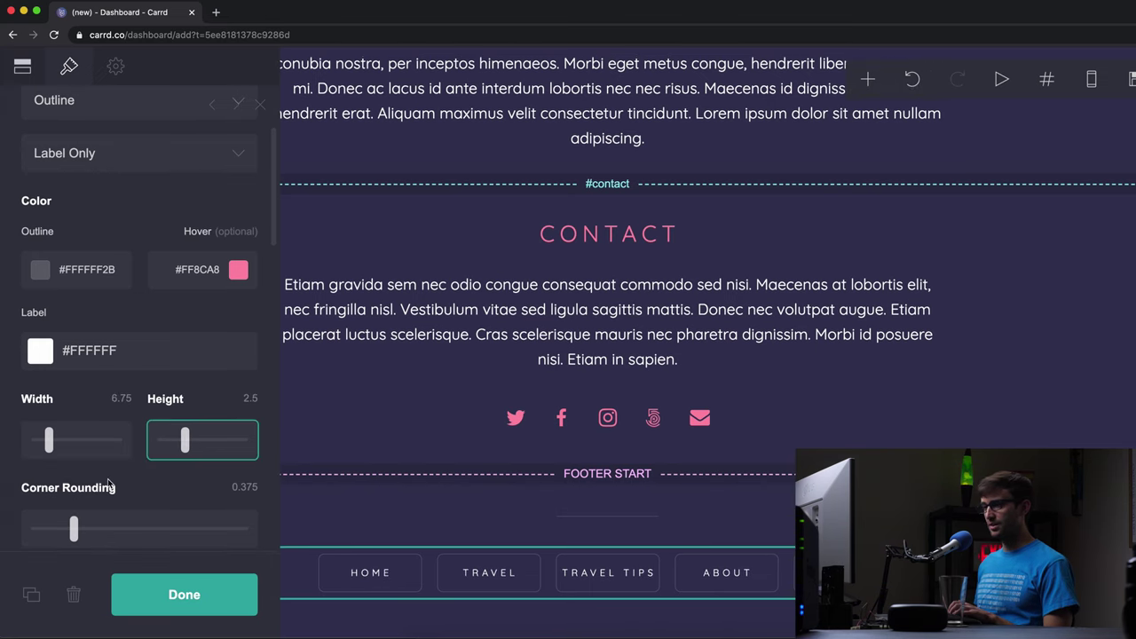
{"action": "scroll", "coordinate": [90, 493], "scroll_direction": "down", "scroll_amount": 1}
{"action": "left_click_drag", "start_coordinate": [74, 475], "coordinate": [51, 472]}
{"action": "scroll", "coordinate": [151, 462], "scroll_direction": "down", "scroll_amount": 3}
{"action": "scroll", "coordinate": [154, 463], "scroll_direction": "down", "scroll_amount": 2}
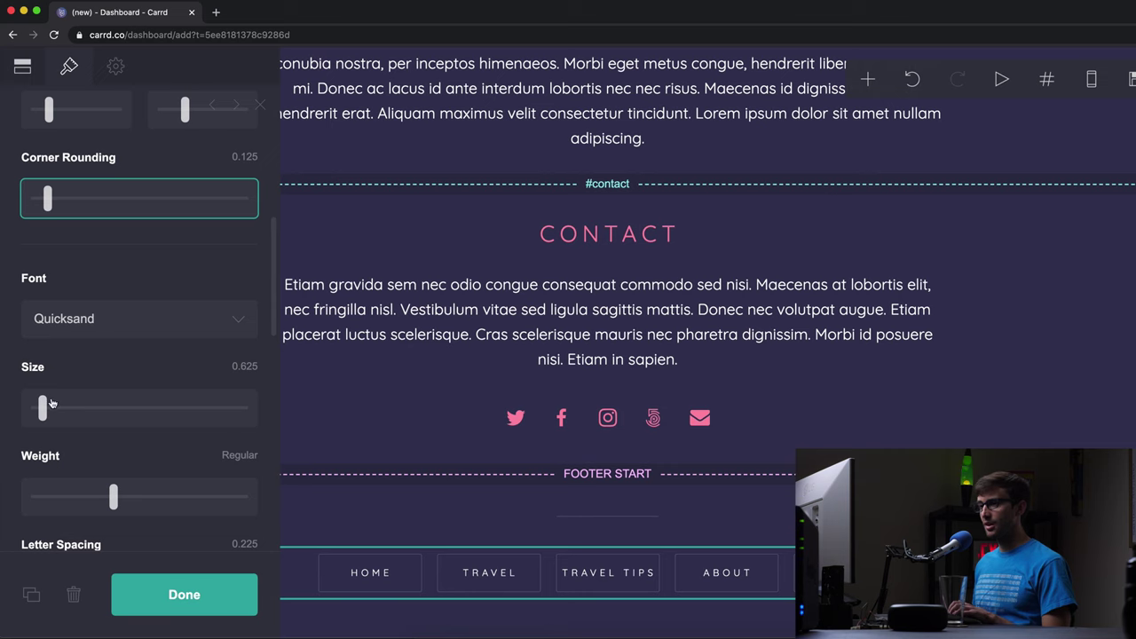
{"action": "left_click_drag", "start_coordinate": [44, 405], "coordinate": [37, 408]}
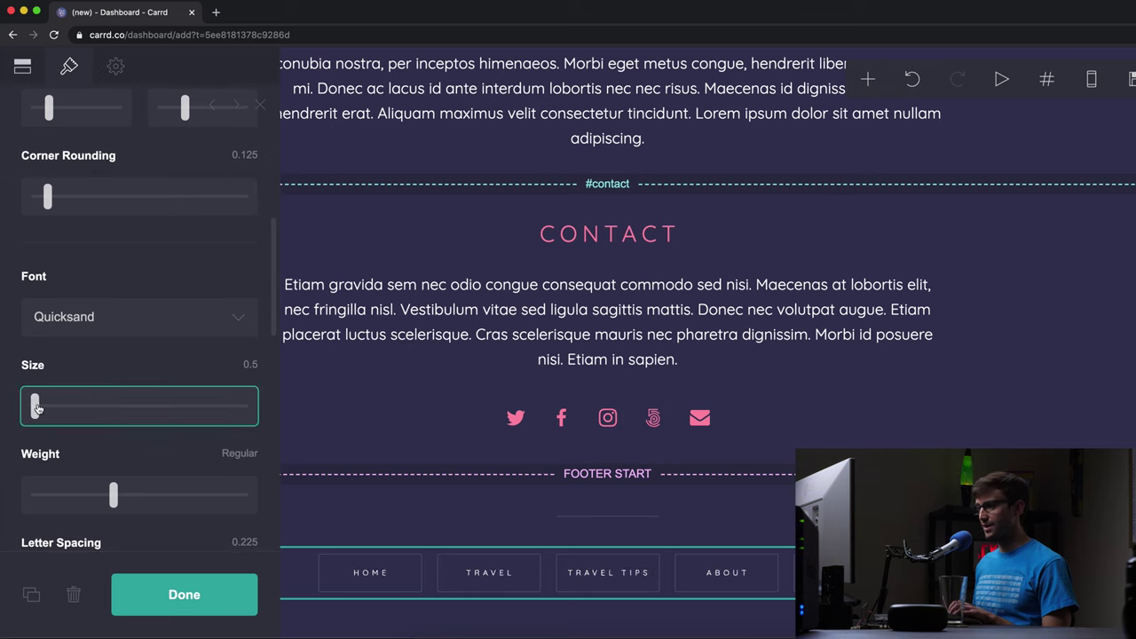
{"action": "left_click_drag", "start_coordinate": [113, 502], "coordinate": [222, 505]}
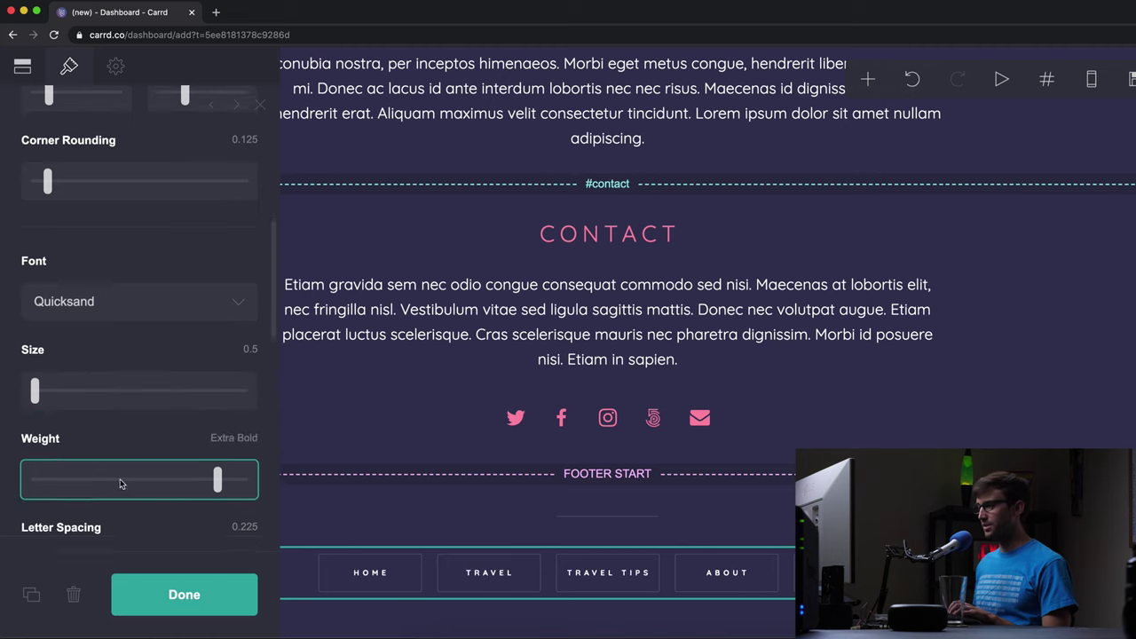
{"action": "scroll", "coordinate": [123, 483], "scroll_direction": "down", "scroll_amount": 3}
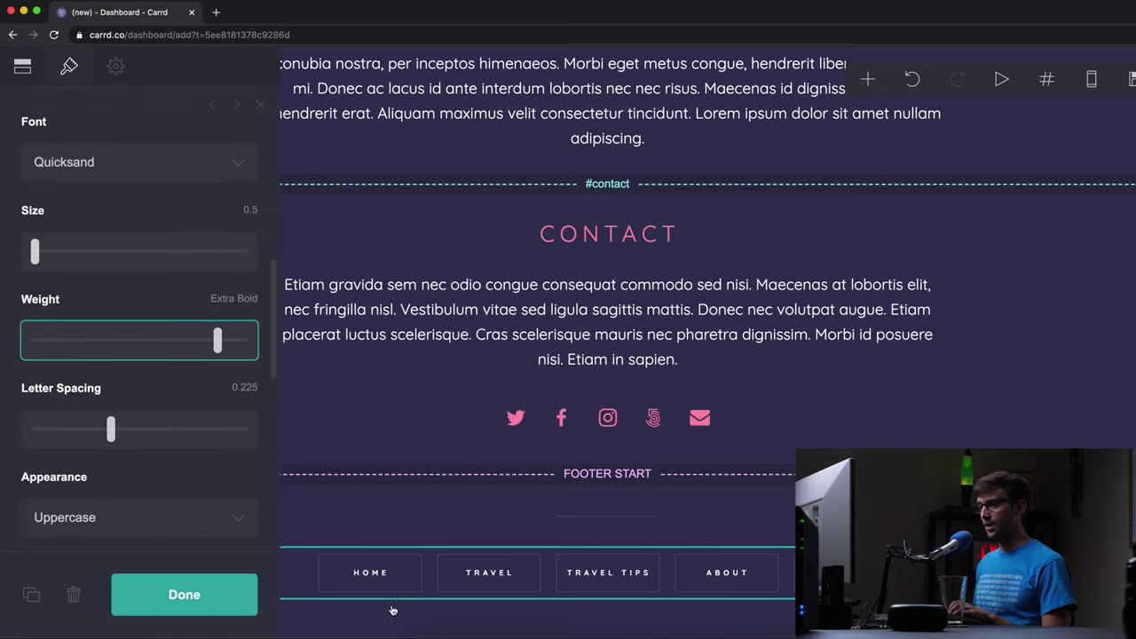
{"action": "scroll", "coordinate": [184, 497], "scroll_direction": "down", "scroll_amount": 5}
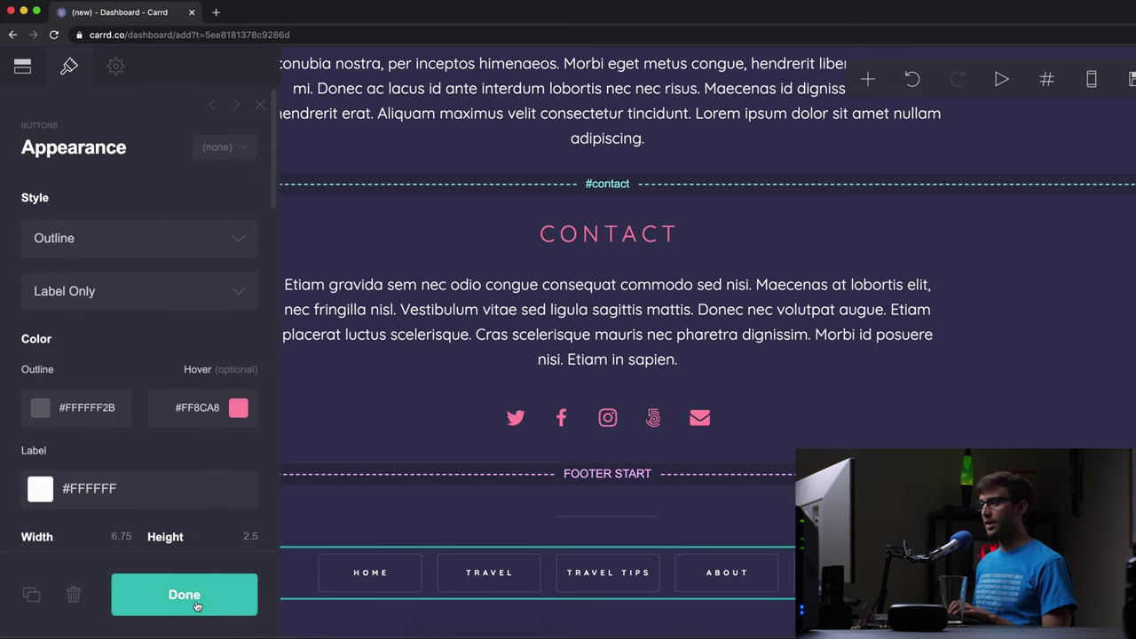
- Replace the Travel paragraph with 'Check out some of my photos from around the world.'
{"action": "left_click", "coordinate": [240, 600]}
{"action": "scroll", "coordinate": [711, 399], "scroll_direction": "up", "scroll_amount": 10}
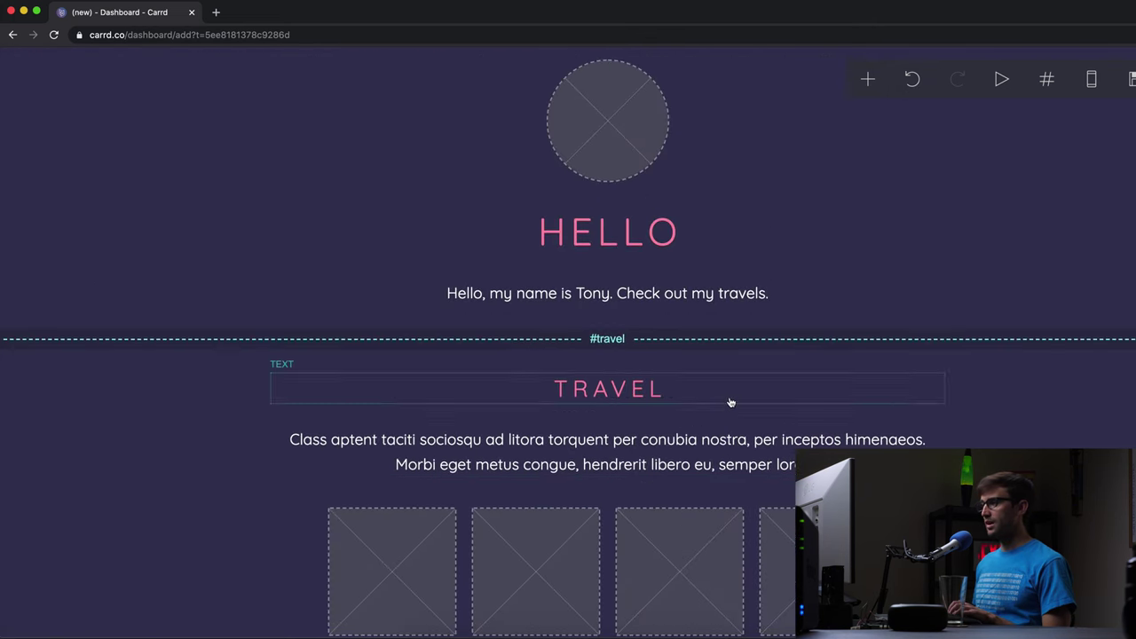
{"action": "scroll", "coordinate": [687, 448], "scroll_direction": "down", "scroll_amount": 3}
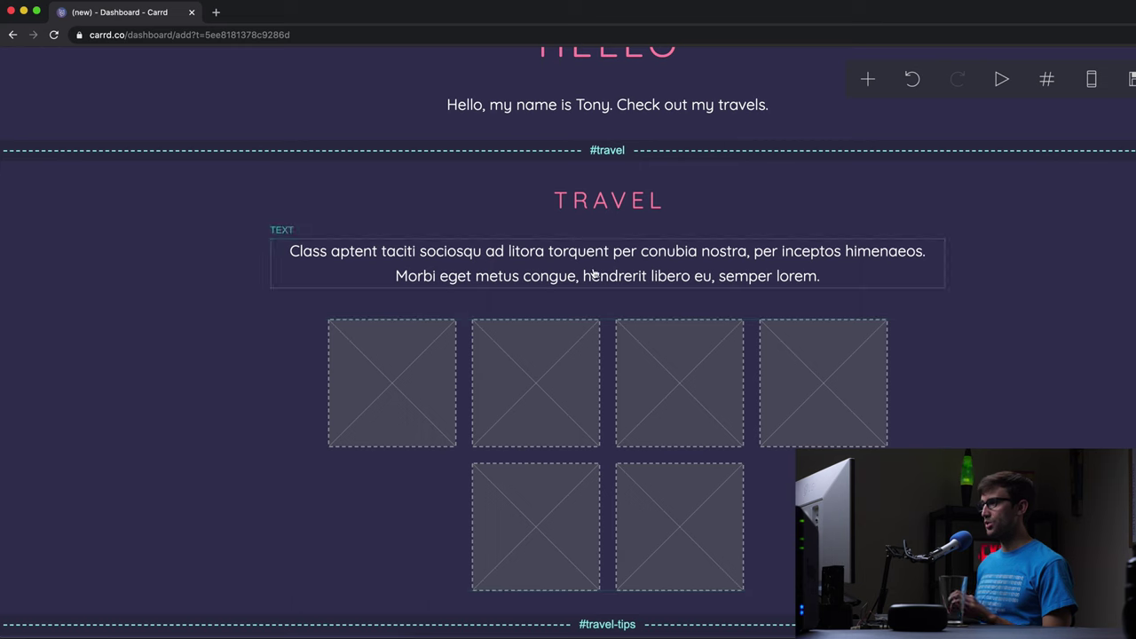
{"action": "left_click", "coordinate": [590, 277]}
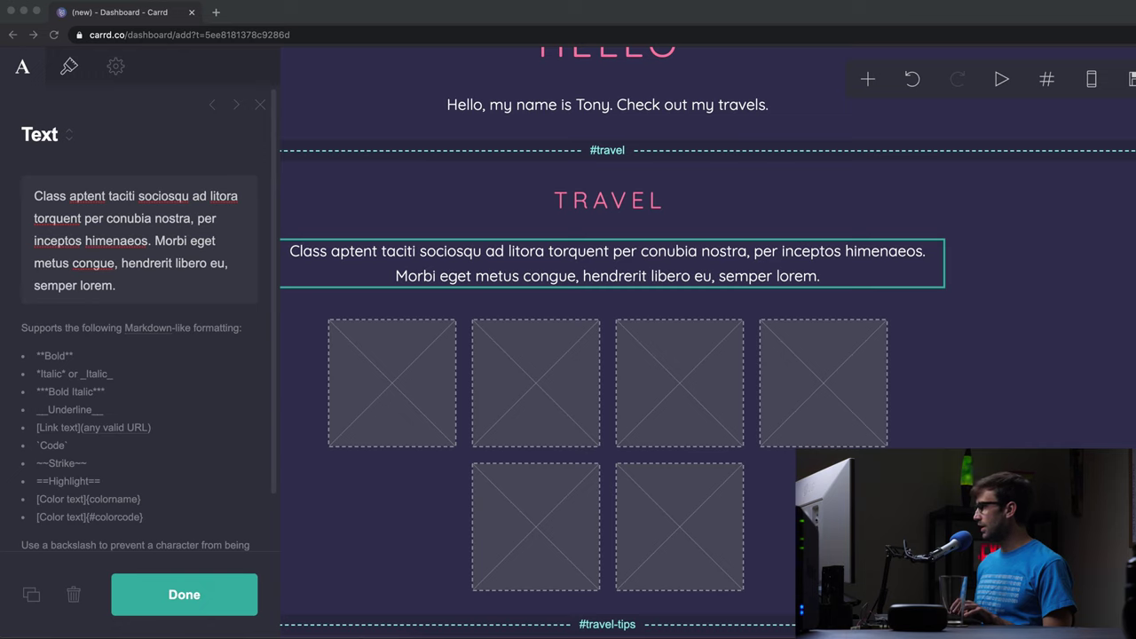
{"action": "left_click", "coordinate": [65, 263]}
{"action": "key", "text": "super+a"}
{"action": "type", "text": "T"}
{"action": "key", "text": "BackSpace"}
{"action": "type", "text": "Check out some of "}
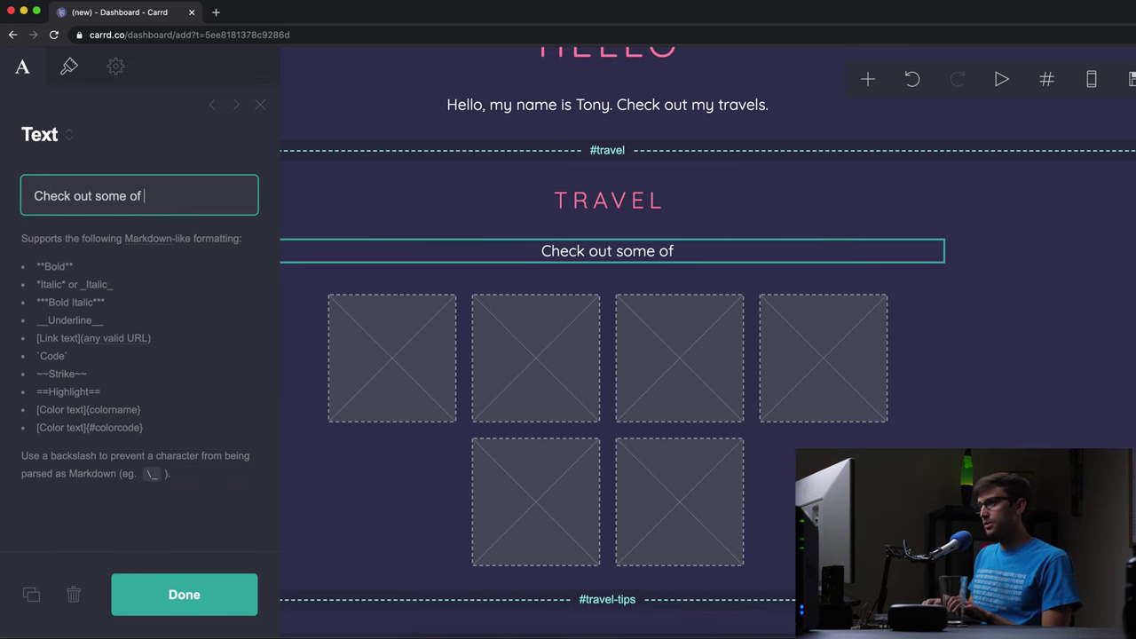
{"action": "type", "text": "my photos f"}
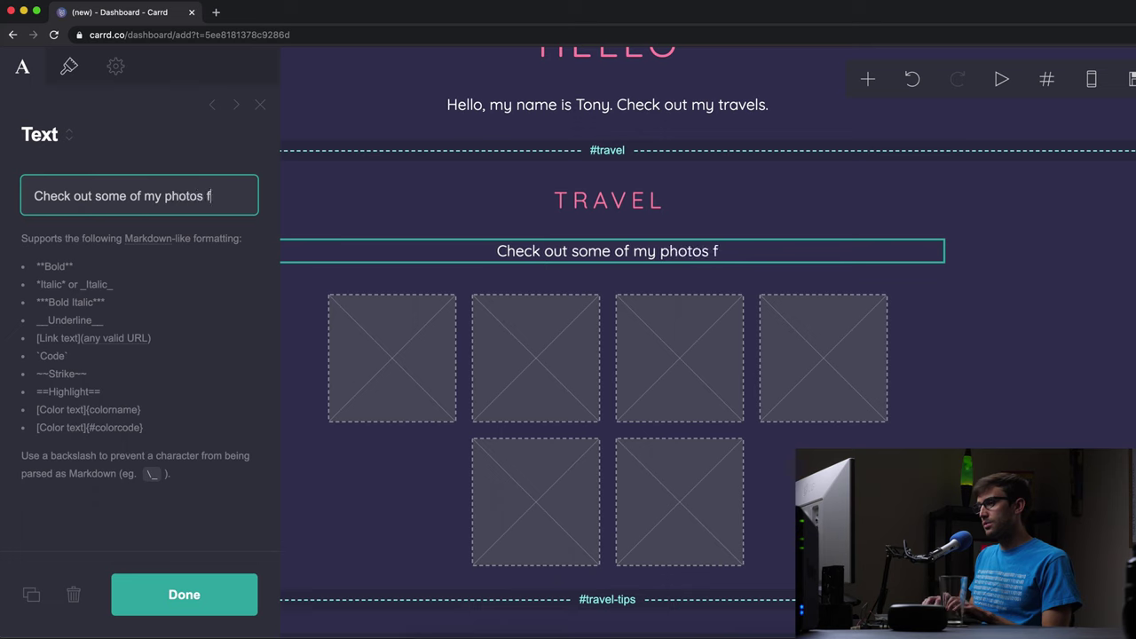
{"action": "type", "text": "rom around the "}
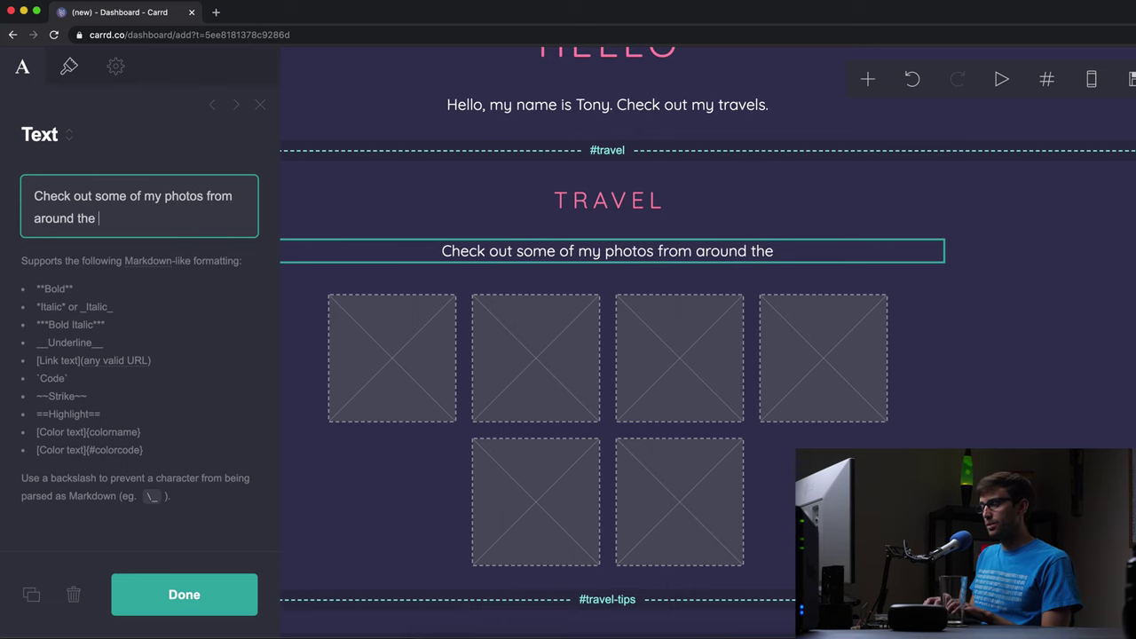
{"action": "type", "text": "world."}
- Upload australia.jpg into the first gallery slot, crop it, and set its alt text to 'Australia'
{"action": "left_click", "coordinate": [182, 613]}
{"action": "left_click", "coordinate": [420, 367]}
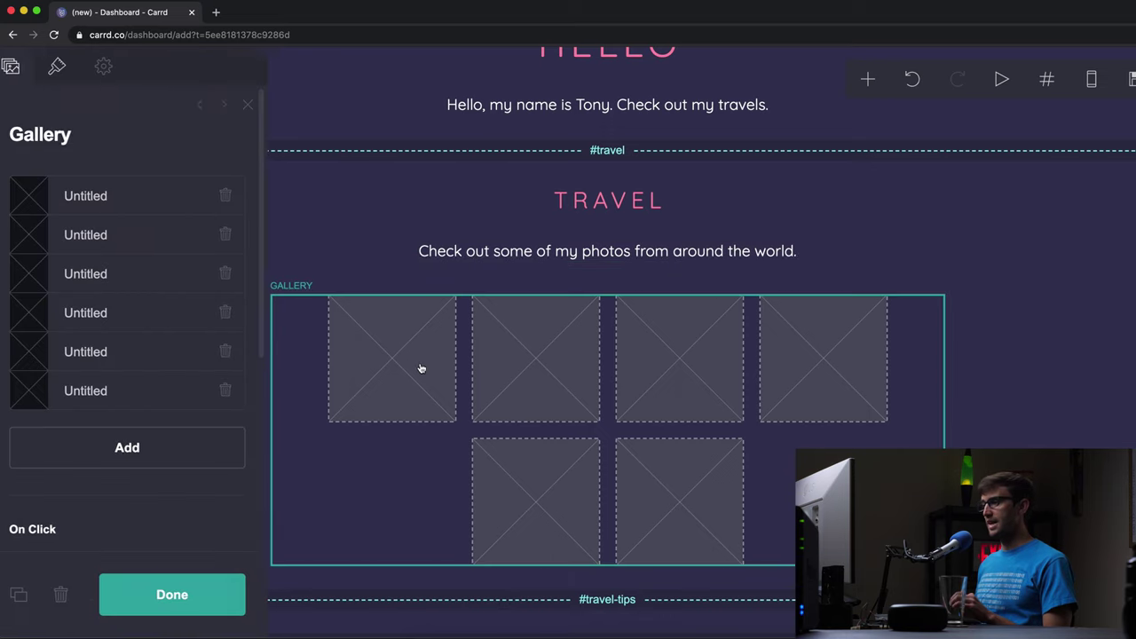
{"action": "left_click", "coordinate": [117, 197]}
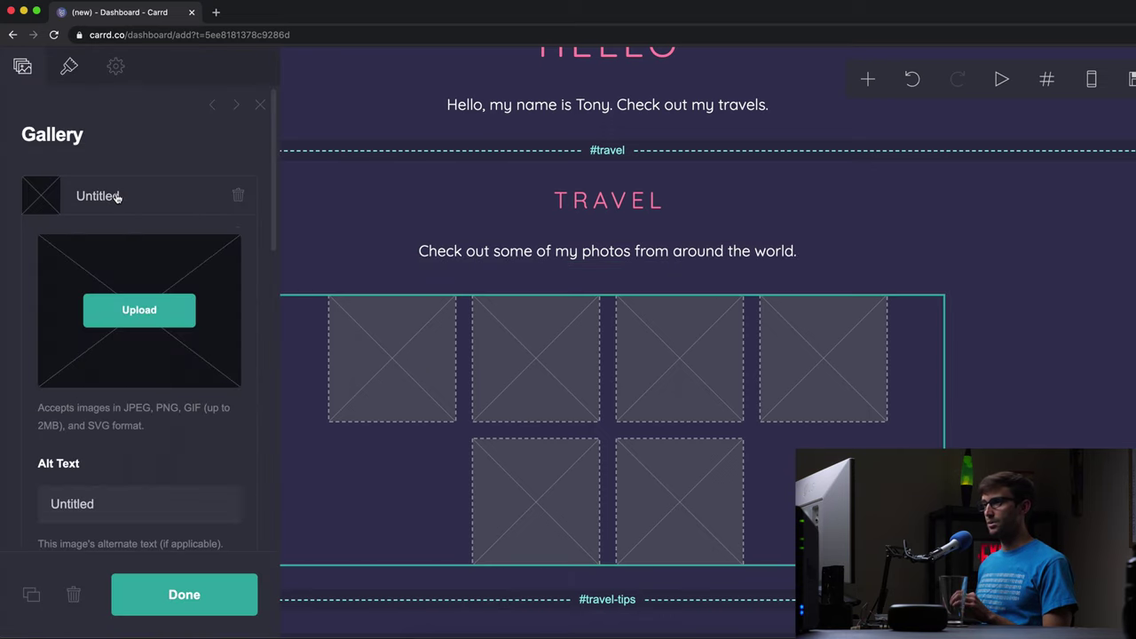
{"action": "left_click", "coordinate": [139, 310]}
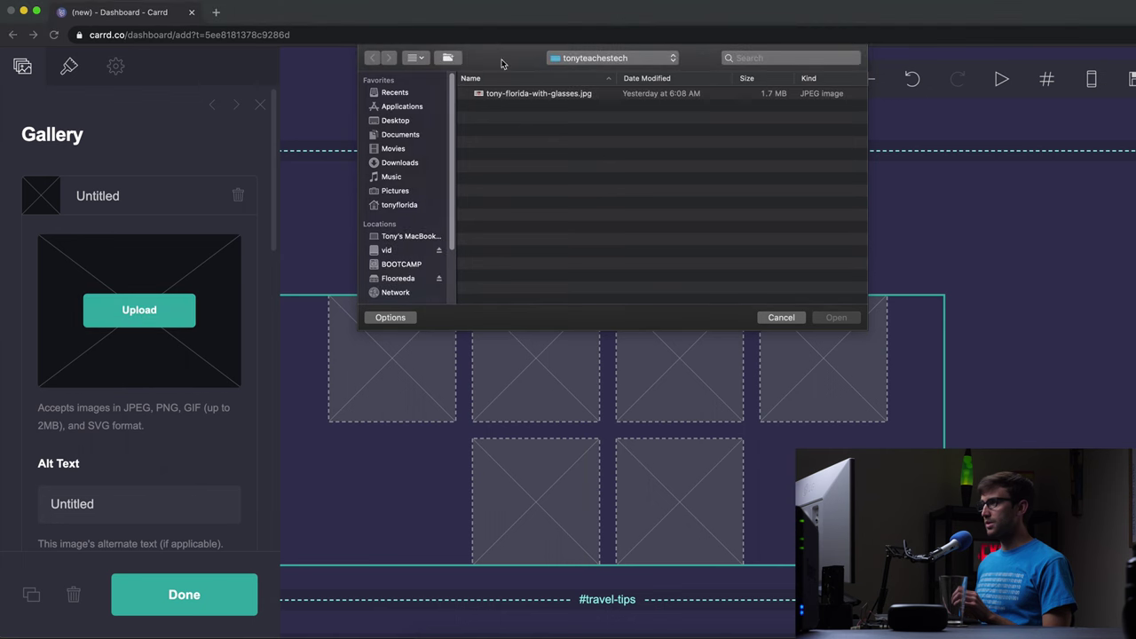
{"action": "left_click", "coordinate": [609, 59]}
{"action": "left_click", "coordinate": [609, 69]}
{"action": "double_click", "coordinate": [506, 178]}
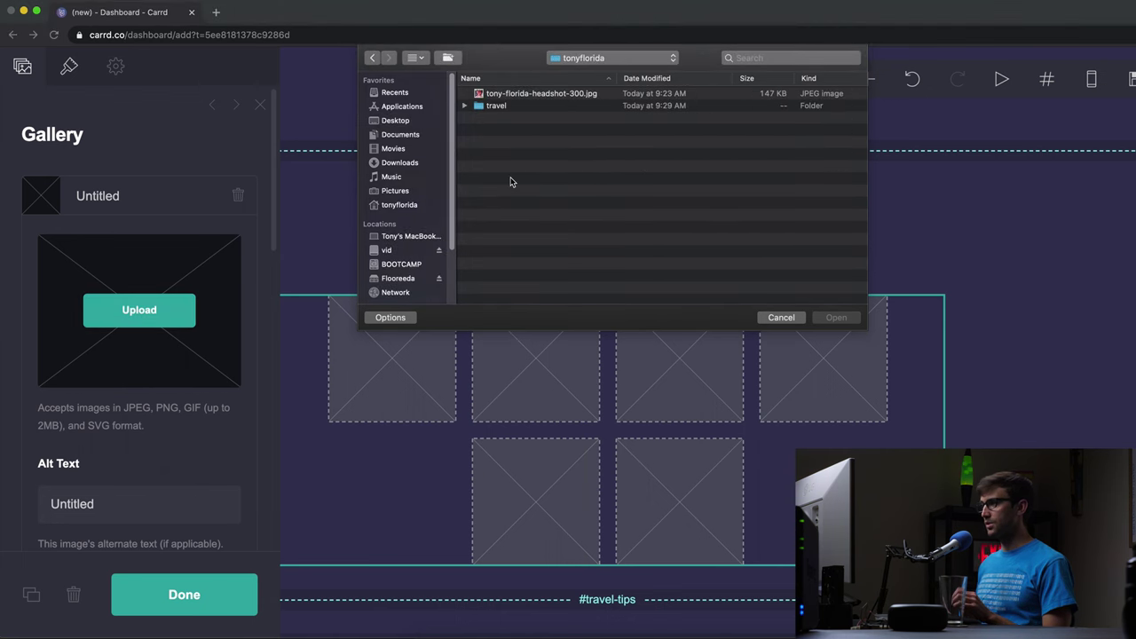
{"action": "double_click", "coordinate": [500, 106]}
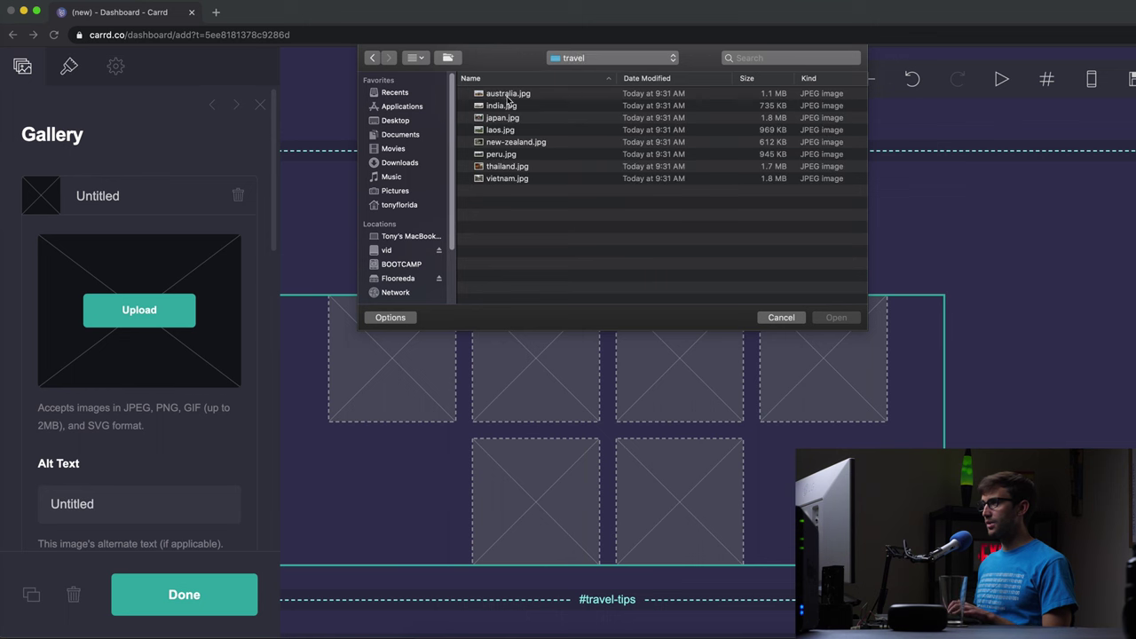
{"action": "left_click", "coordinate": [510, 95]}
{"action": "left_click", "coordinate": [834, 317]}
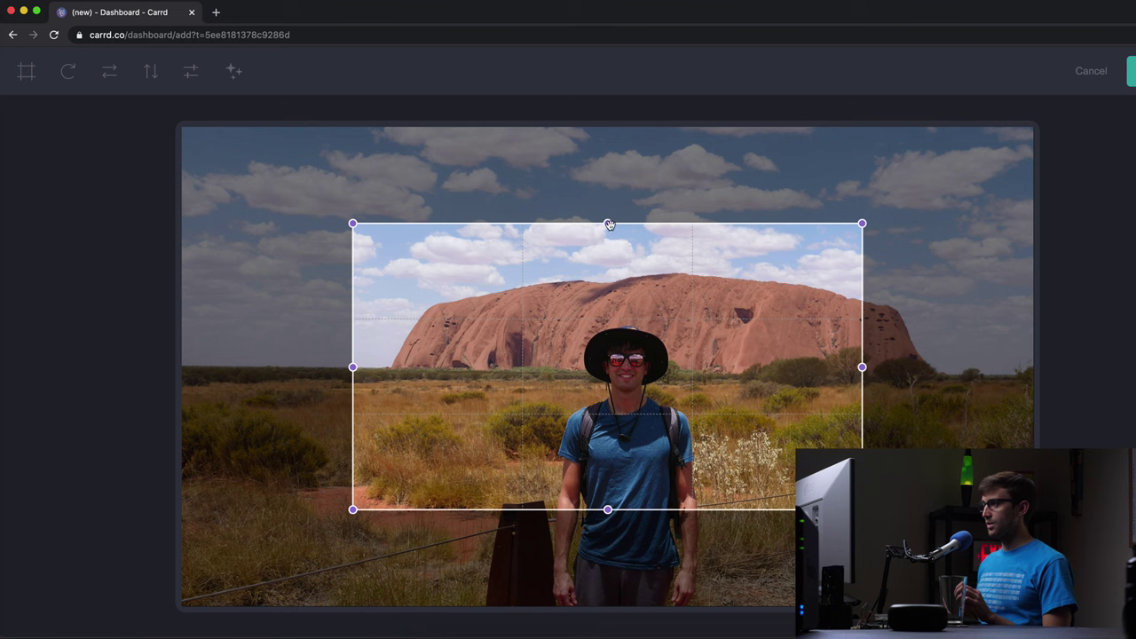
{"action": "left_click_drag", "start_coordinate": [609, 224], "coordinate": [628, 107]}
{"action": "left_click_drag", "start_coordinate": [607, 511], "coordinate": [609, 605]}
{"action": "left_click_drag", "start_coordinate": [667, 508], "coordinate": [687, 507]}
{"action": "left_click", "coordinate": [1131, 71]}
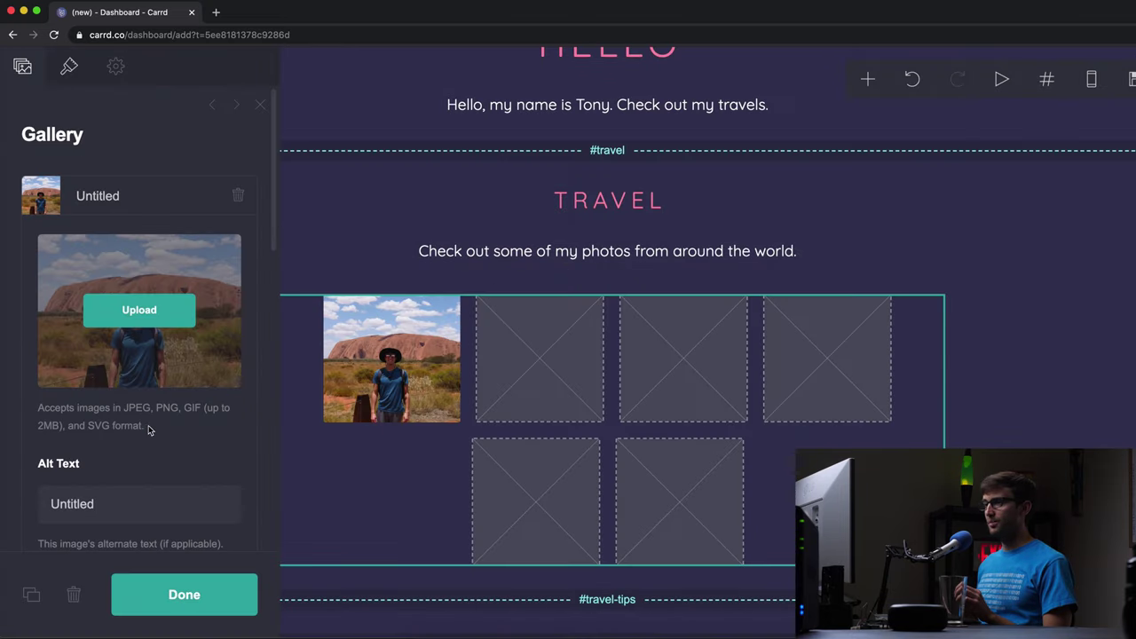
{"action": "left_click", "coordinate": [120, 499]}
{"action": "type", "text": "Australia"}
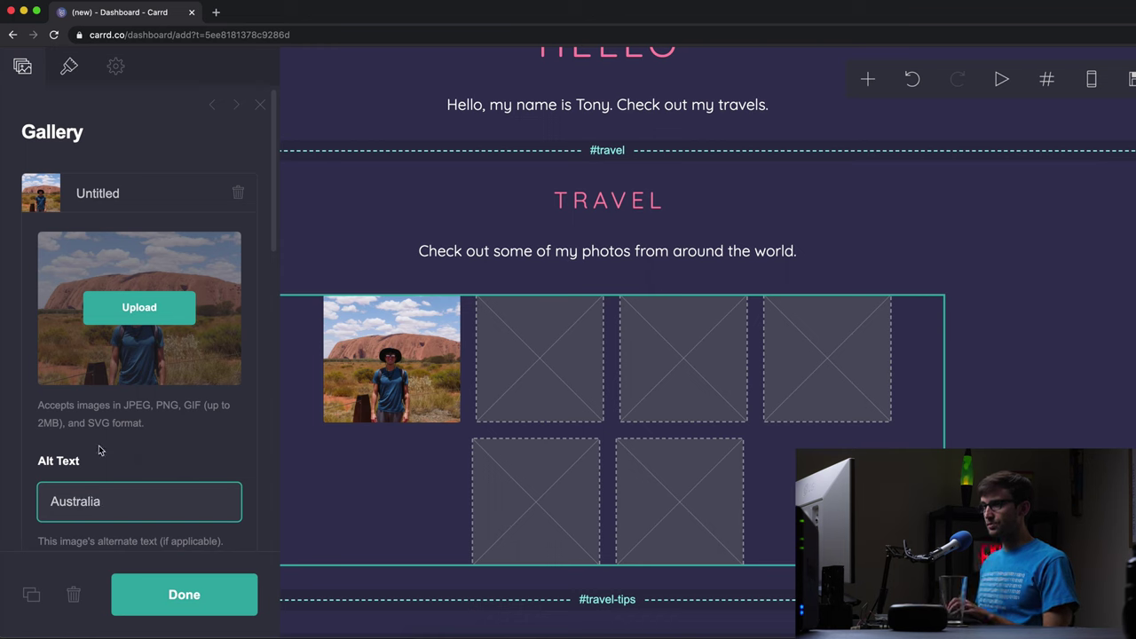
{"action": "left_click", "coordinate": [140, 189]}
- Upload india.jpg into the second slot, crop it, and set its alt text to 'India'
{"action": "left_click", "coordinate": [116, 236]}
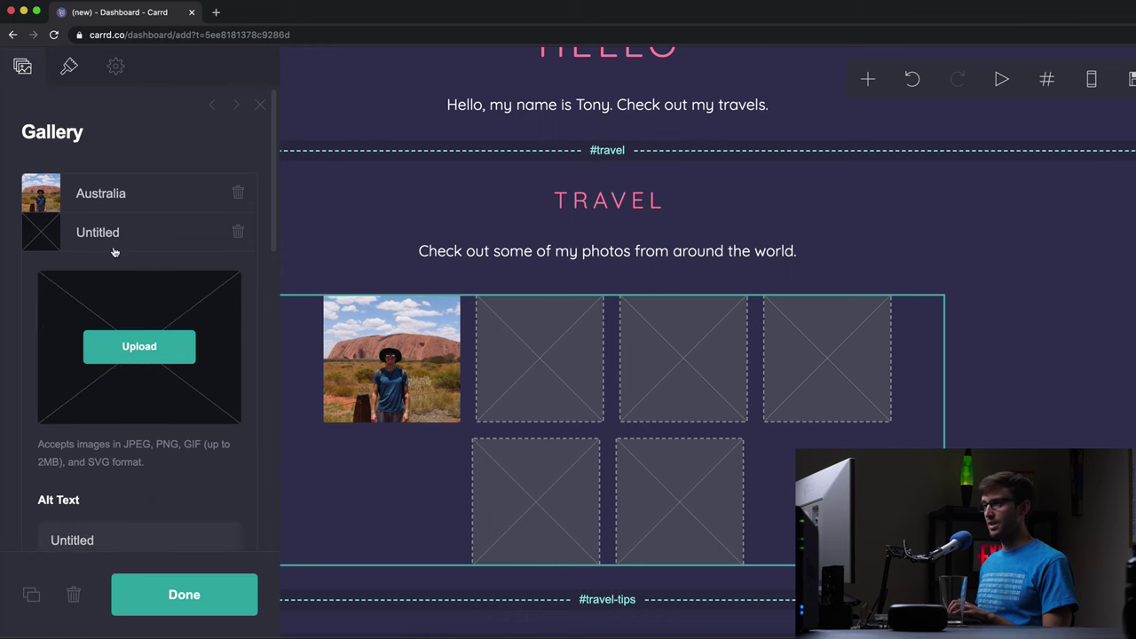
{"action": "left_click", "coordinate": [134, 346]}
{"action": "double_click", "coordinate": [499, 106]}
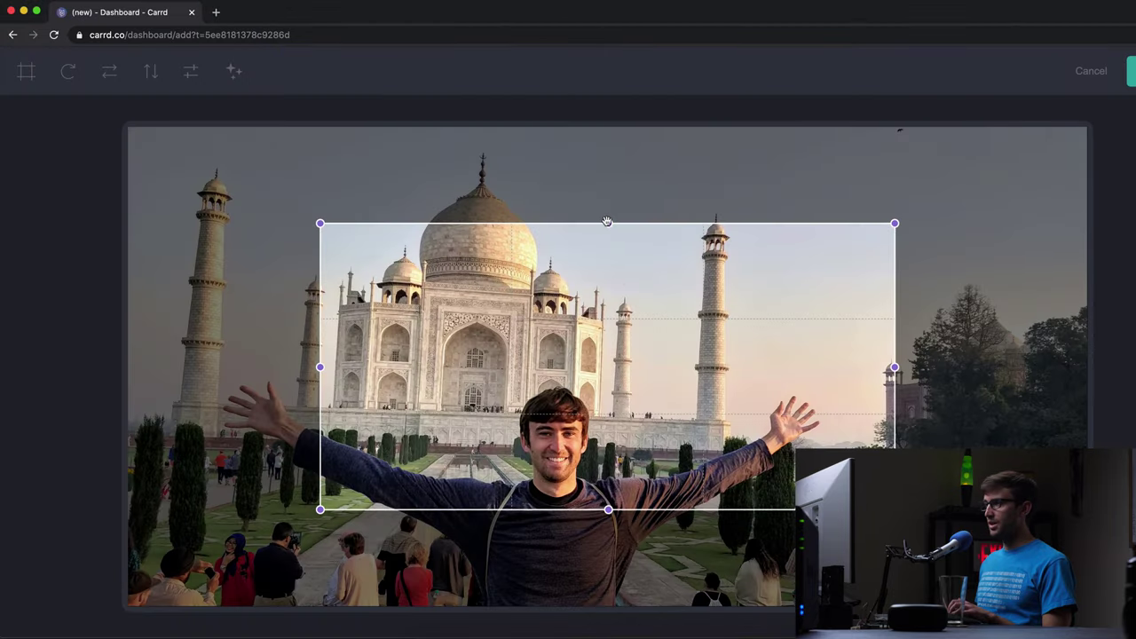
{"action": "left_click_drag", "start_coordinate": [607, 222], "coordinate": [624, 62]}
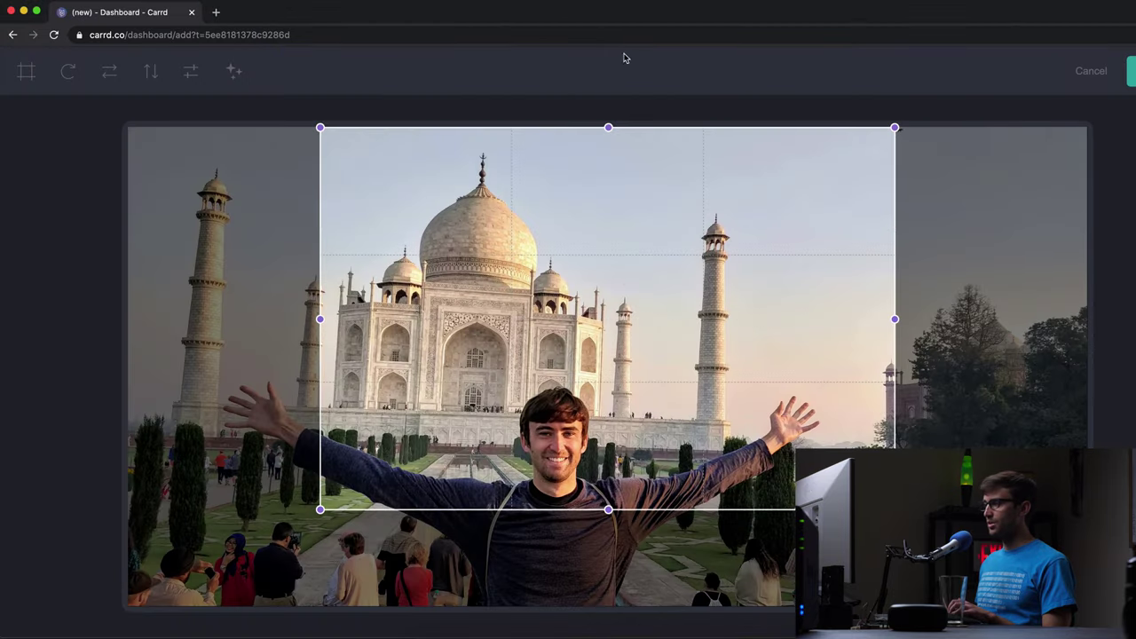
{"action": "left_click_drag", "start_coordinate": [608, 511], "coordinate": [616, 613]}
{"action": "left_click_drag", "start_coordinate": [687, 429], "coordinate": [619, 429]}
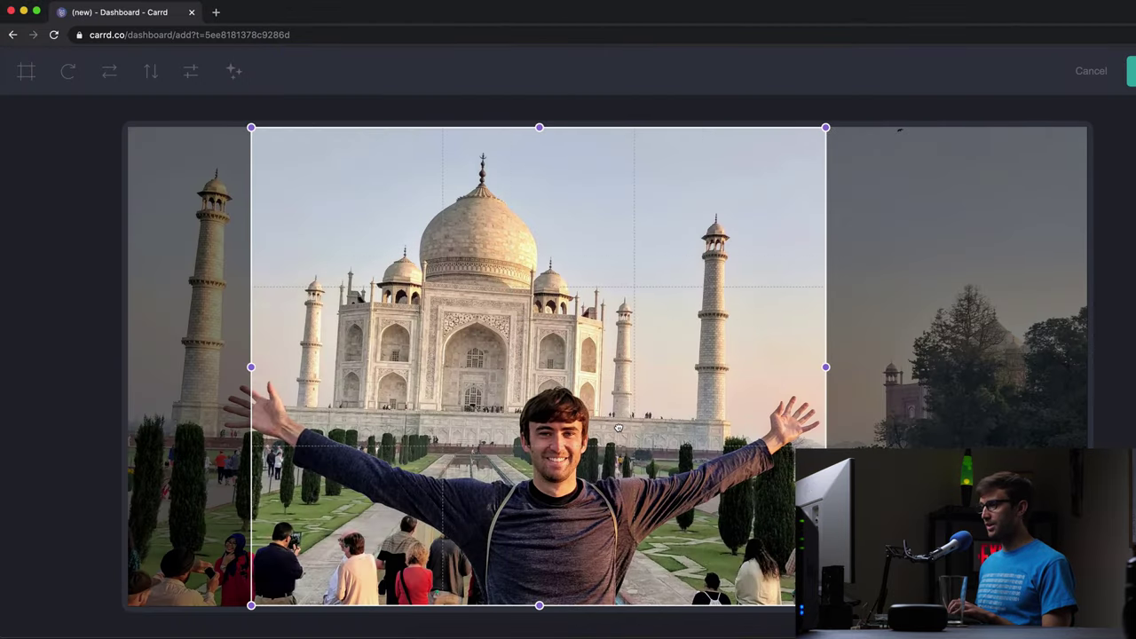
{"action": "left_click", "coordinate": [1132, 71]}
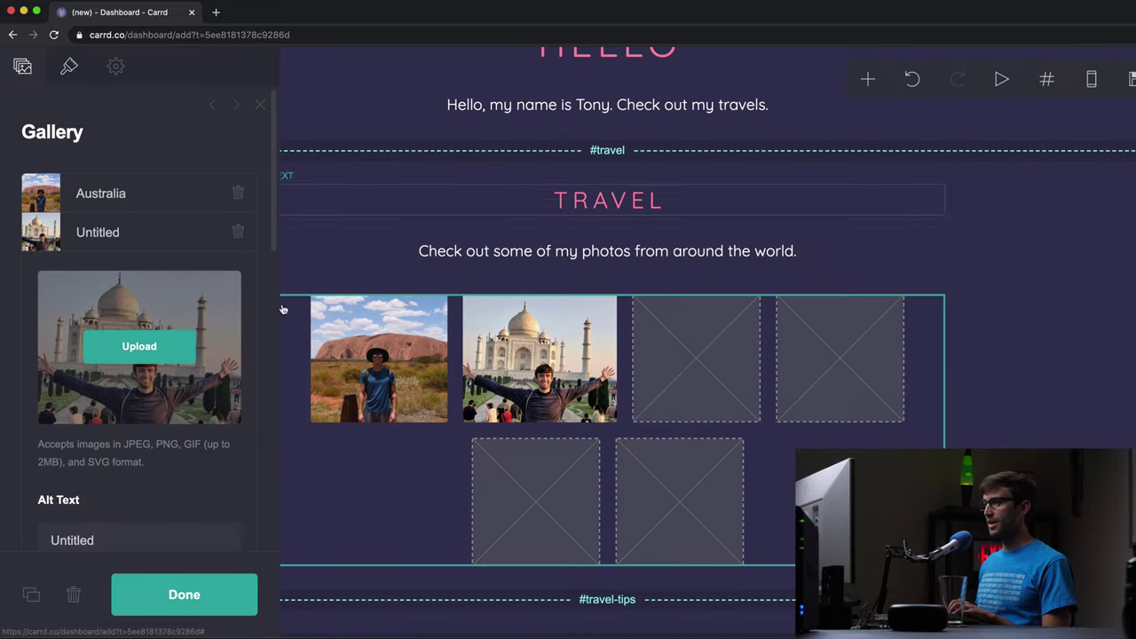
{"action": "left_click", "coordinate": [67, 531]}
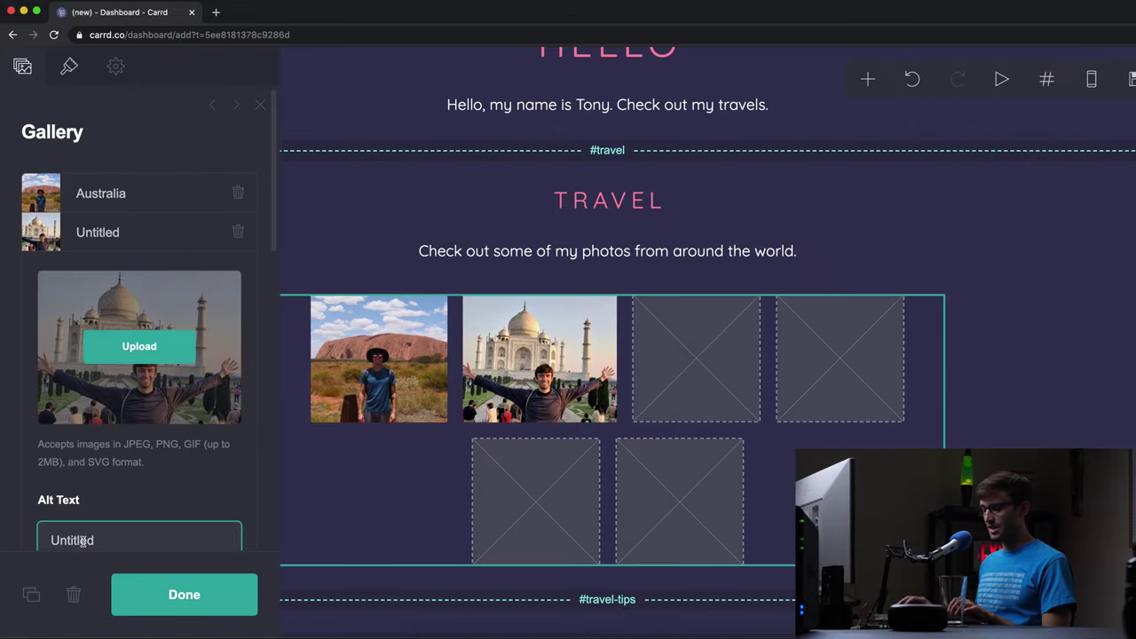
{"action": "key", "text": "super+a"}
{"action": "type", "text": "India"}
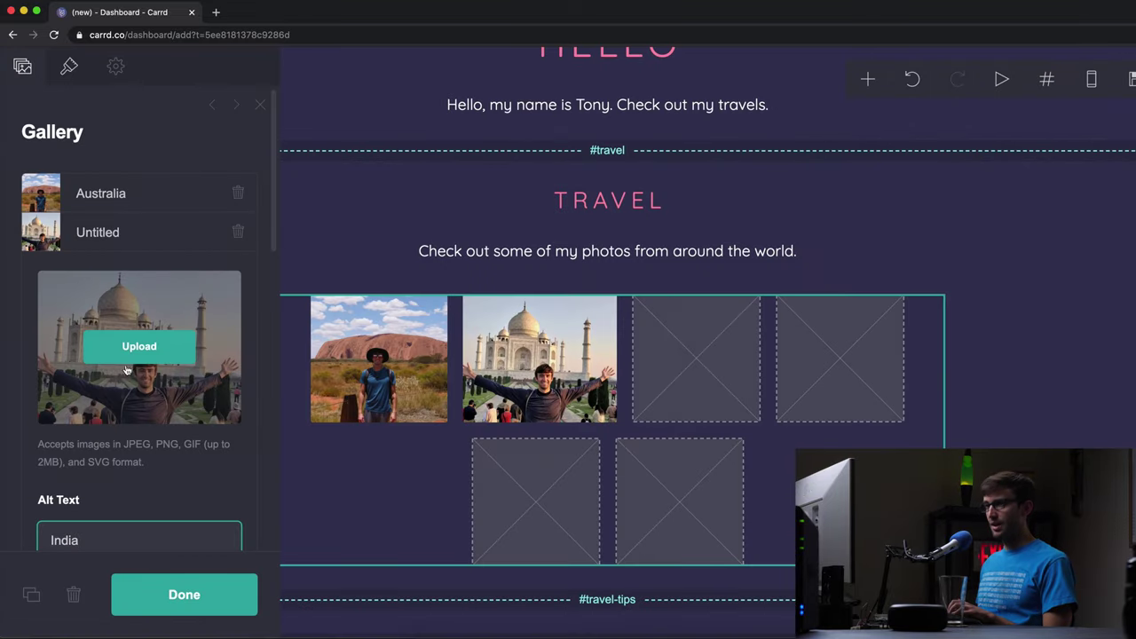
- Add a new gallery slot holding vietnam.jpg, cropped to fit
{"action": "left_click", "coordinate": [137, 247]}
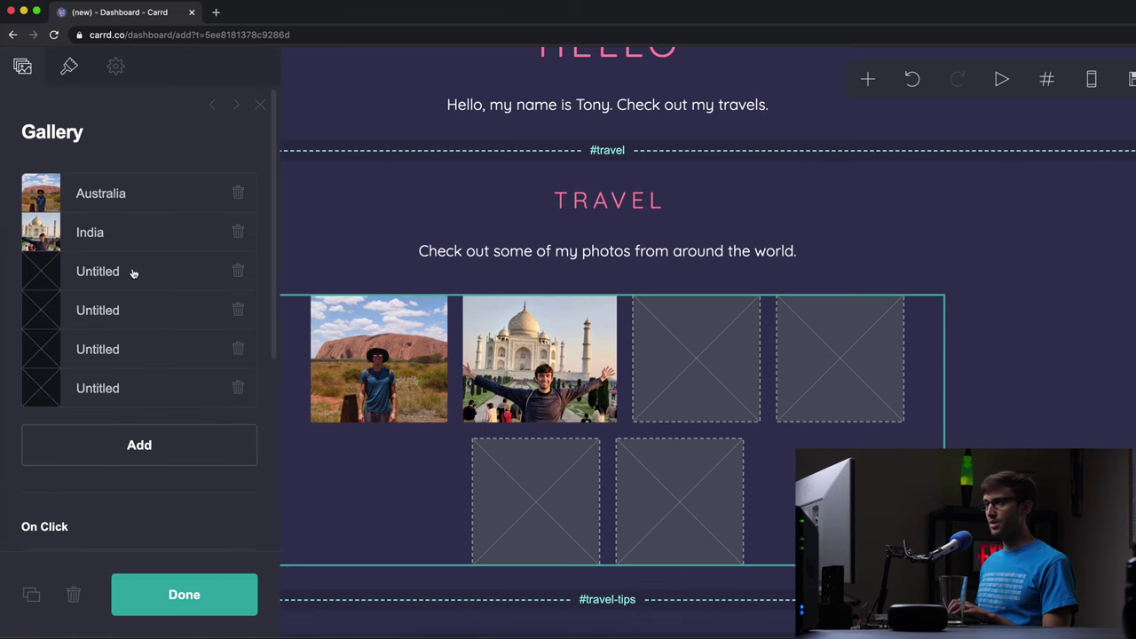
{"action": "left_click", "coordinate": [126, 273]}
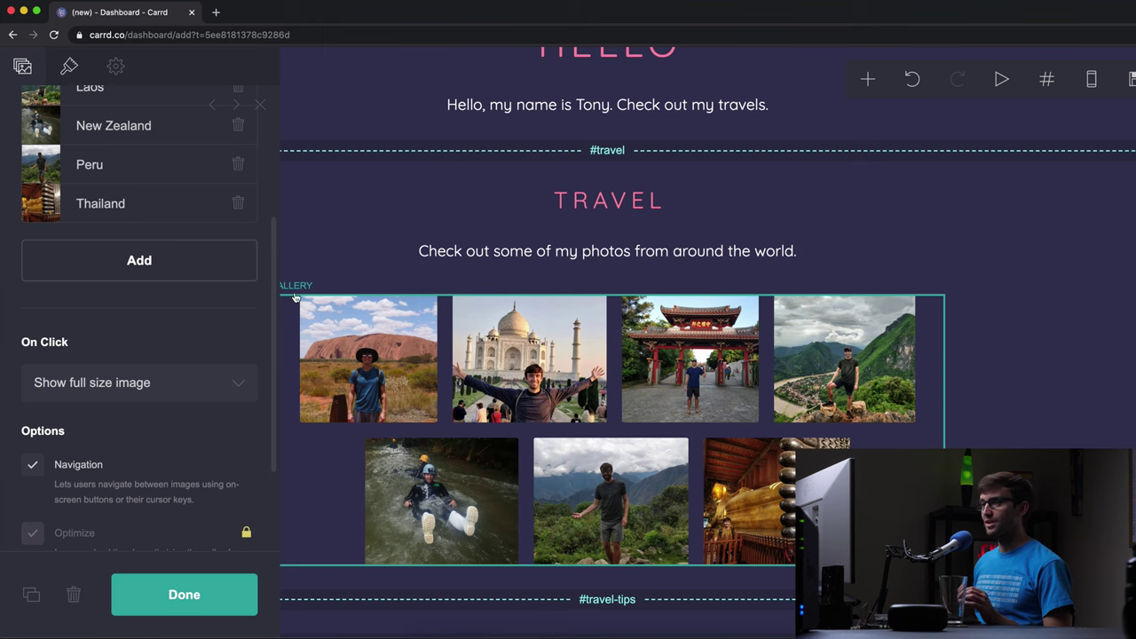
{"action": "left_click", "coordinate": [161, 274]}
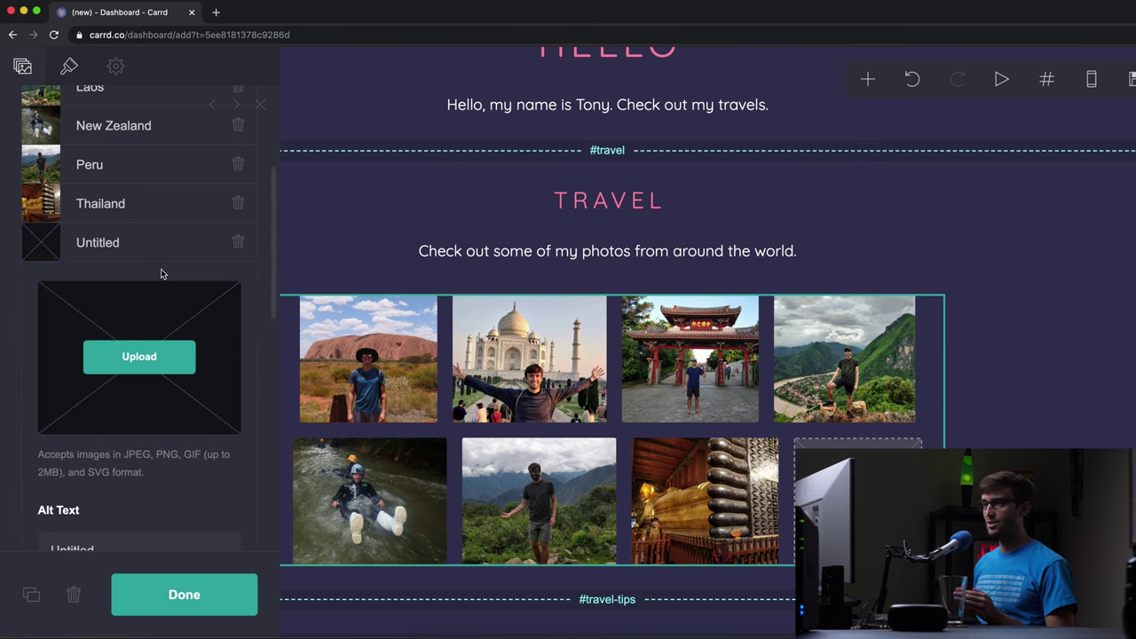
{"action": "left_click", "coordinate": [125, 355]}
{"action": "left_click", "coordinate": [499, 178]}
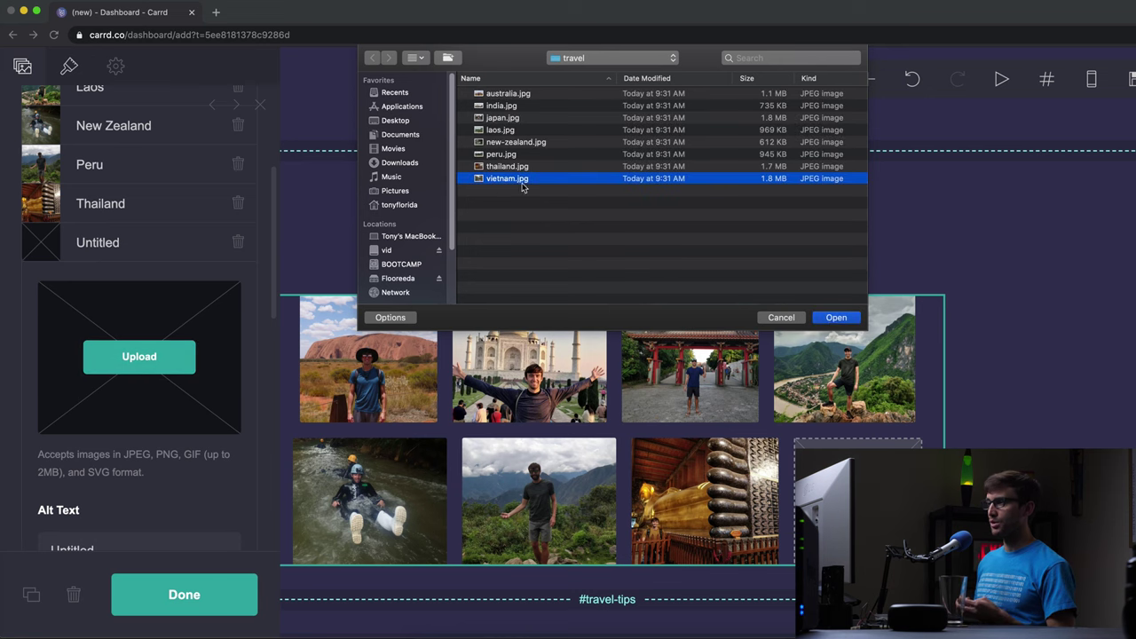
{"action": "left_click", "coordinate": [837, 318]}
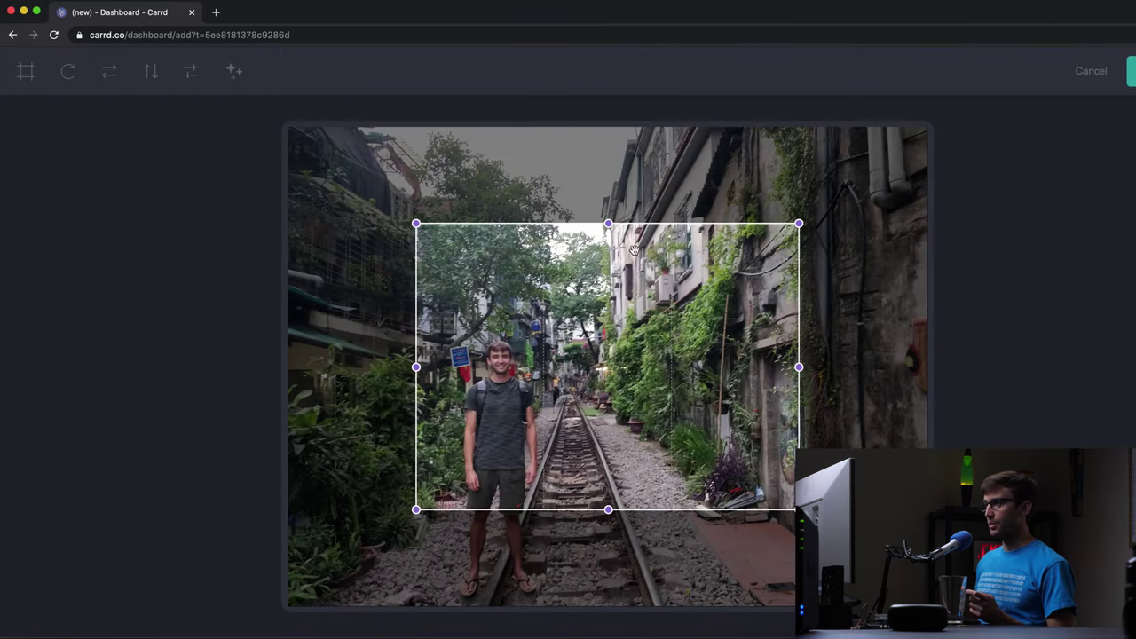
{"action": "left_click_drag", "start_coordinate": [608, 224], "coordinate": [590, 88]}
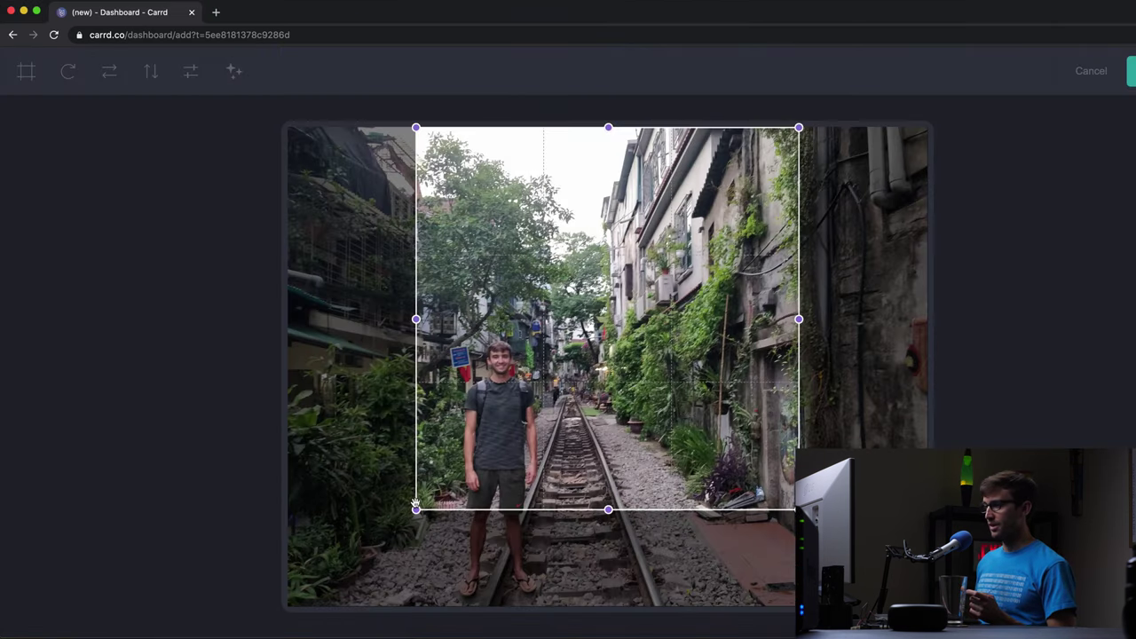
{"action": "left_click_drag", "start_coordinate": [416, 508], "coordinate": [208, 588]}
{"action": "left_click_drag", "start_coordinate": [527, 397], "coordinate": [555, 453]}
{"action": "left_click", "coordinate": [1131, 71]}
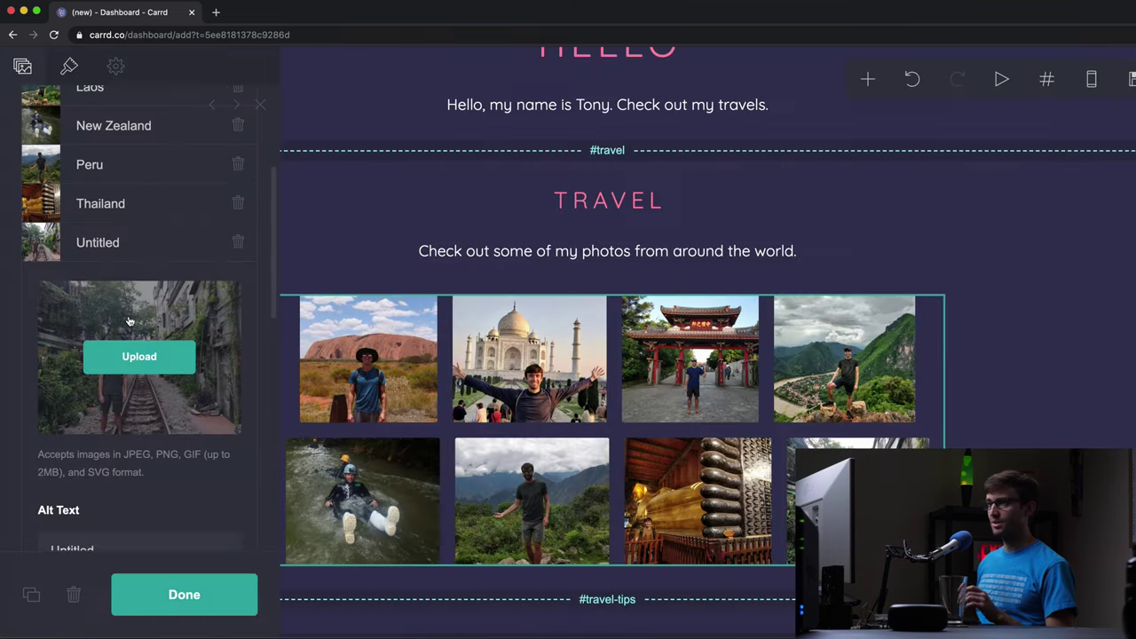
- Set the new image's alt text to 'Vietnam', fixing a typo, and close the gallery settings
{"action": "left_click", "coordinate": [90, 540]}
{"action": "double_click", "coordinate": [92, 543]}
{"action": "scroll", "coordinate": [102, 528], "scroll_direction": "down", "scroll_amount": 2}
{"action": "type", "text": "Vietname"}
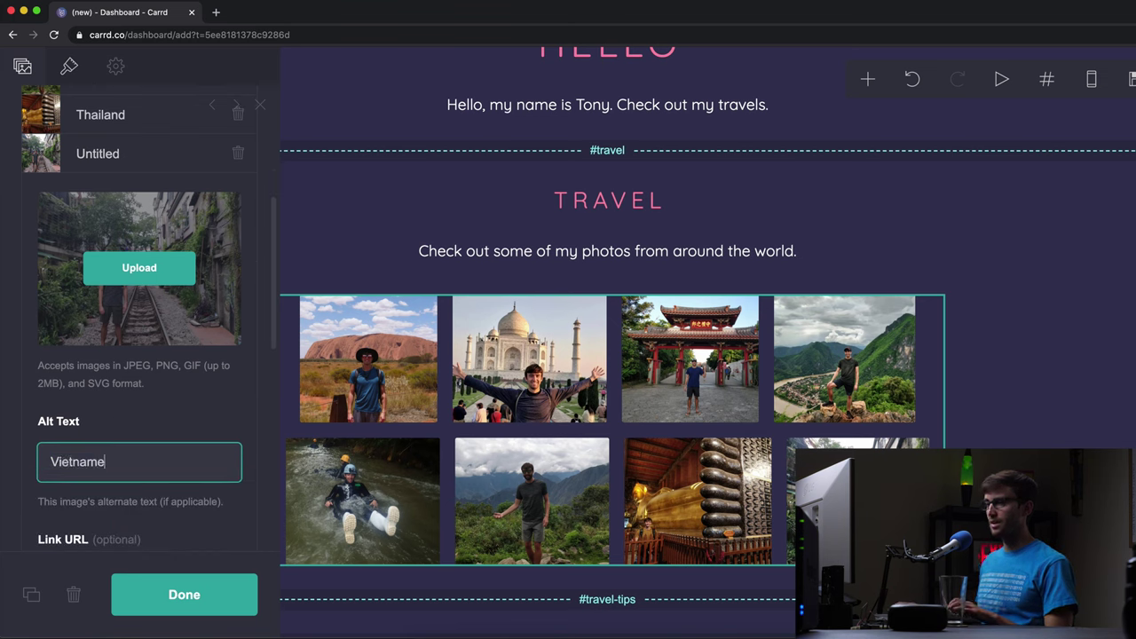
{"action": "left_click", "coordinate": [115, 177]}
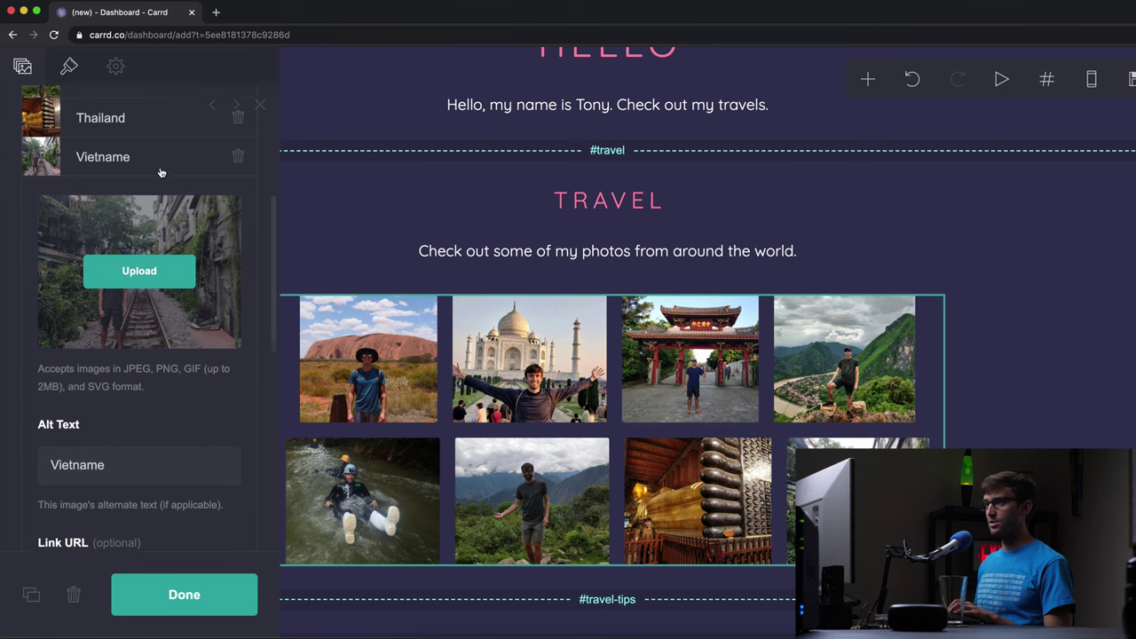
{"action": "scroll", "coordinate": [160, 172], "scroll_direction": "up", "scroll_amount": 1}
{"action": "left_click", "coordinate": [119, 479]}
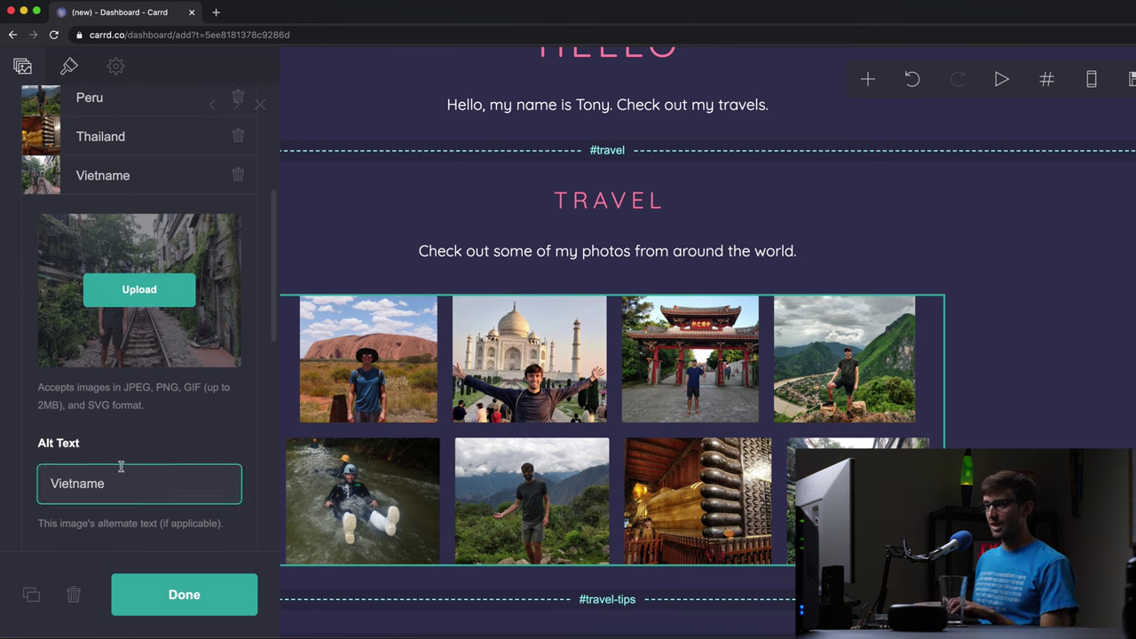
{"action": "key", "text": "BackSpace"}
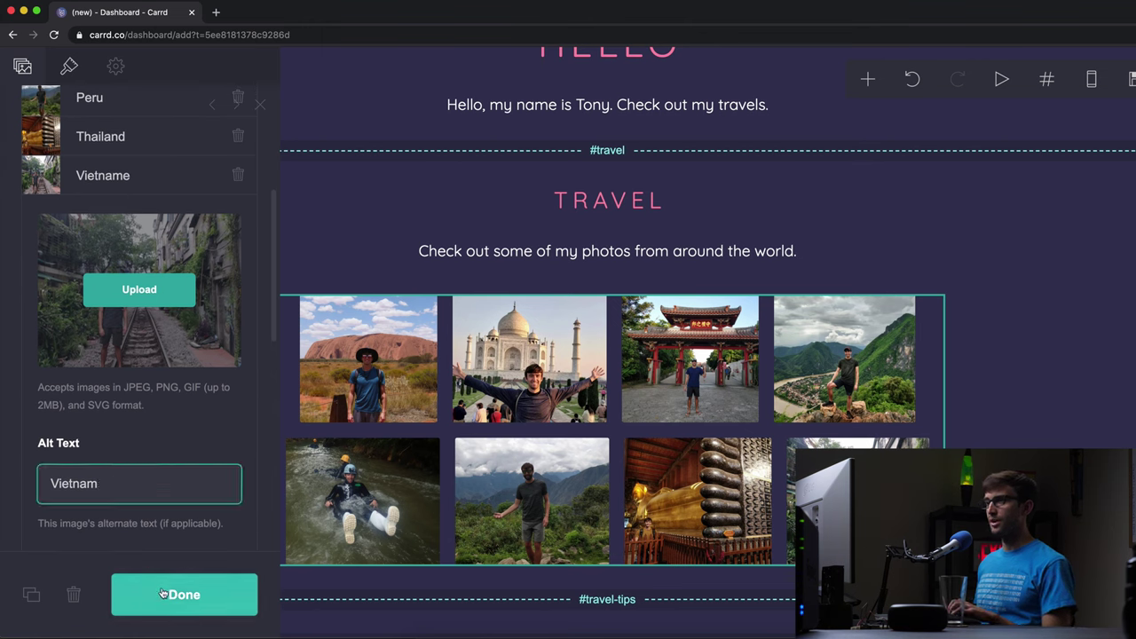
{"action": "left_click", "coordinate": [140, 177]}
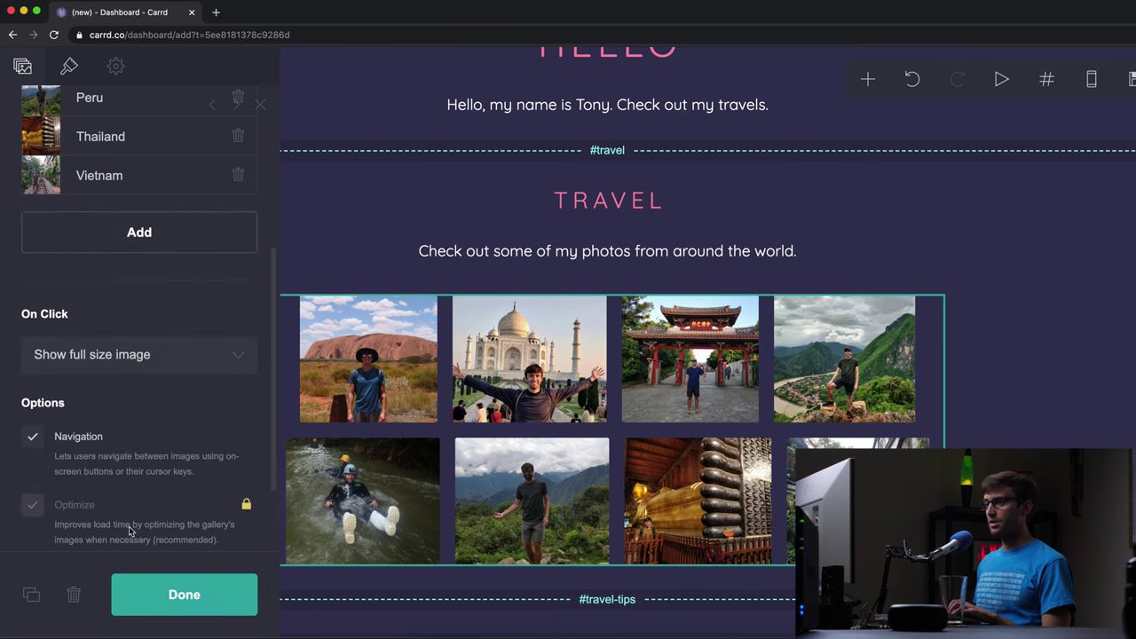
{"action": "left_click", "coordinate": [171, 601]}
- Upload the headshot jpg into the round profile image above the HELLO heading
{"action": "scroll", "coordinate": [577, 266], "scroll_direction": "up", "scroll_amount": 3}
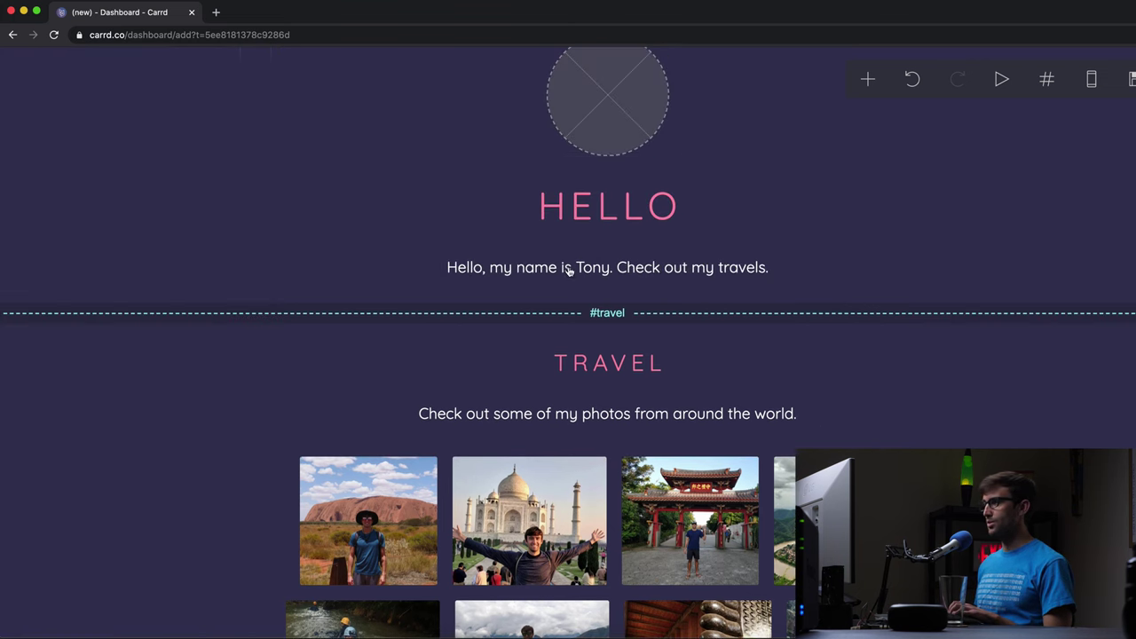
{"action": "scroll", "coordinate": [599, 152], "scroll_direction": "up", "scroll_amount": 1}
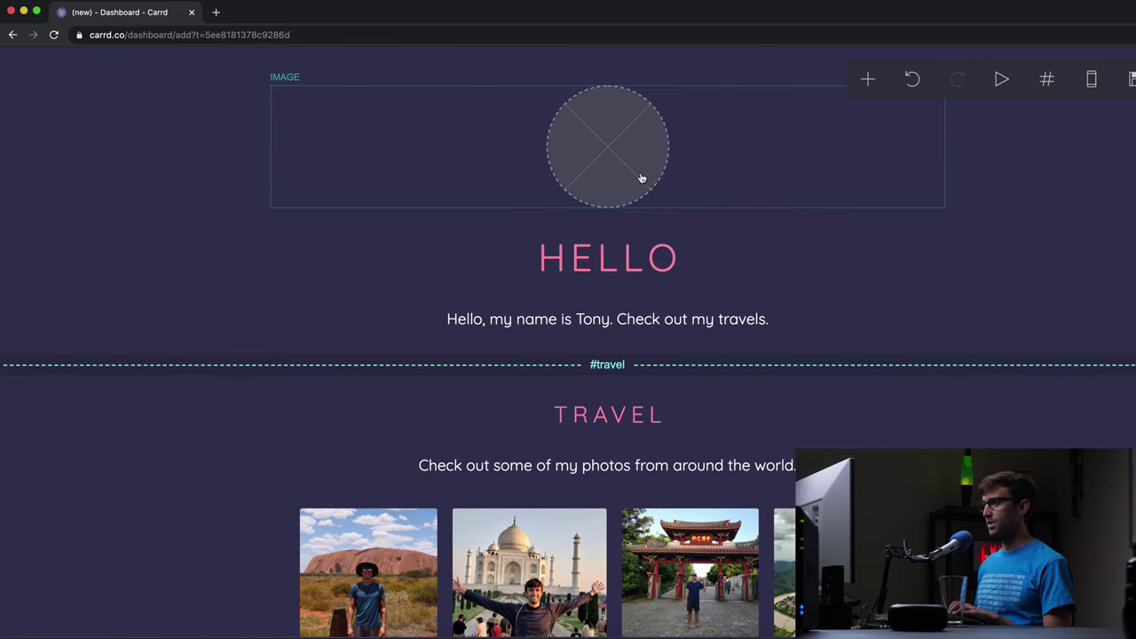
{"action": "left_click", "coordinate": [601, 148]}
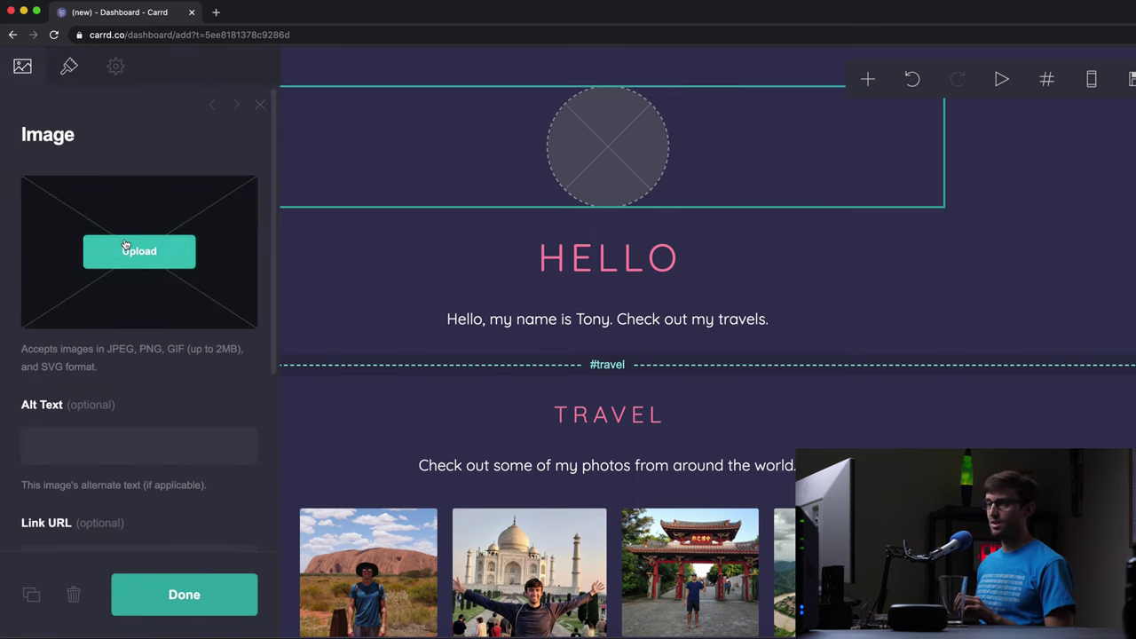
{"action": "left_click", "coordinate": [139, 251]}
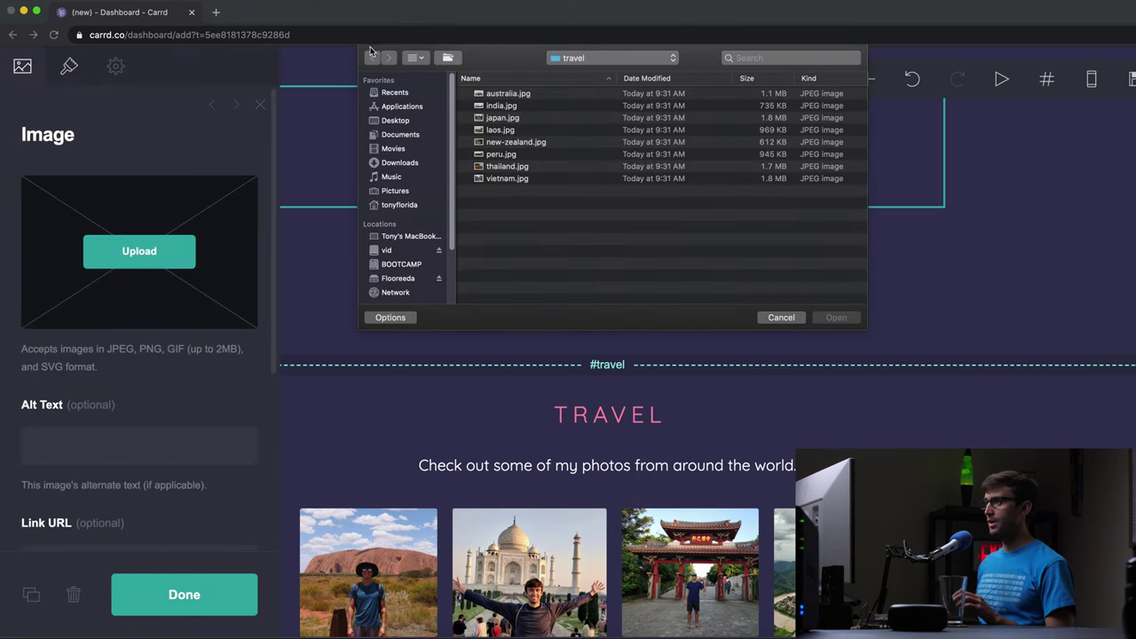
{"action": "left_click", "coordinate": [573, 58]}
{"action": "left_click", "coordinate": [584, 73]}
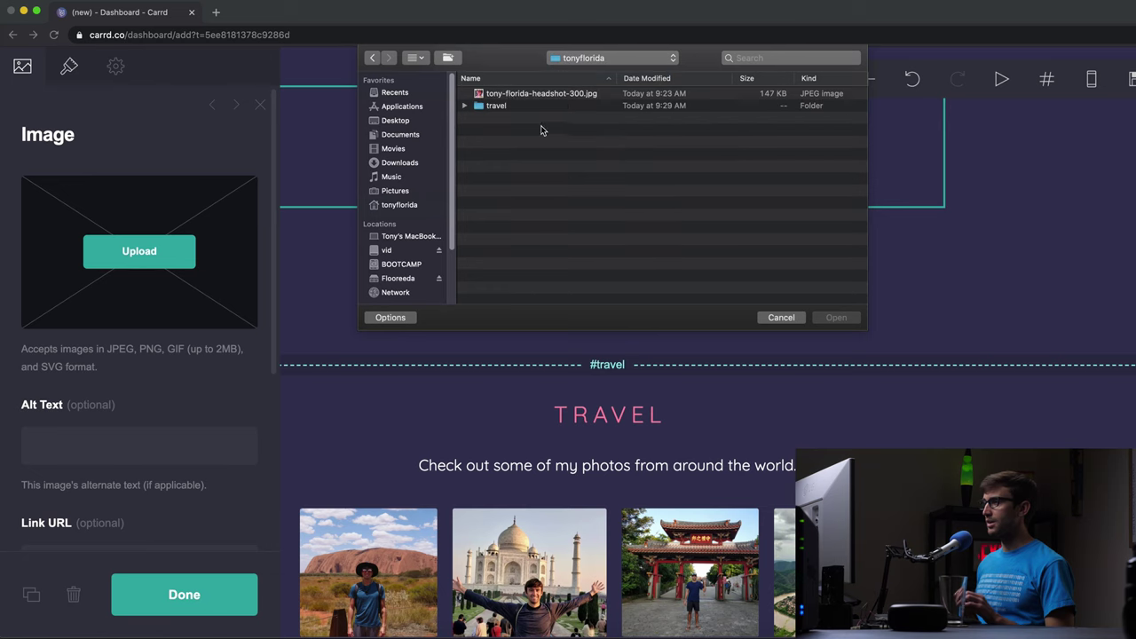
{"action": "left_click", "coordinate": [581, 93]}
{"action": "left_click", "coordinate": [836, 317]}
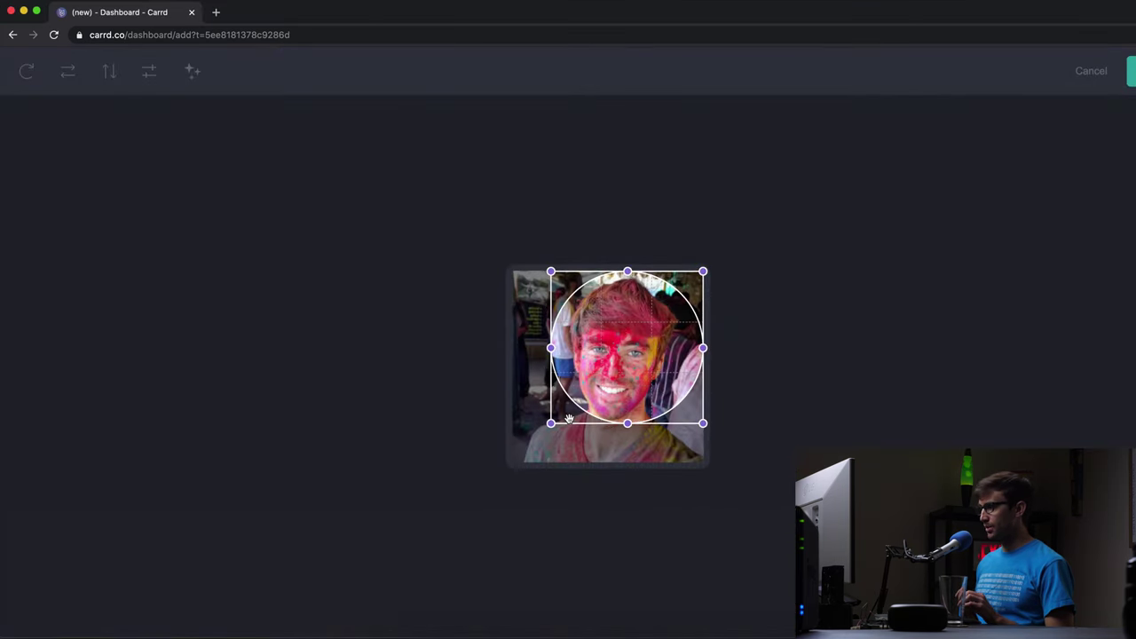
- Enlarge the circular crop so the headshot fills the circle, and apply it
{"action": "left_click_drag", "start_coordinate": [562, 425], "coordinate": [470, 519]}
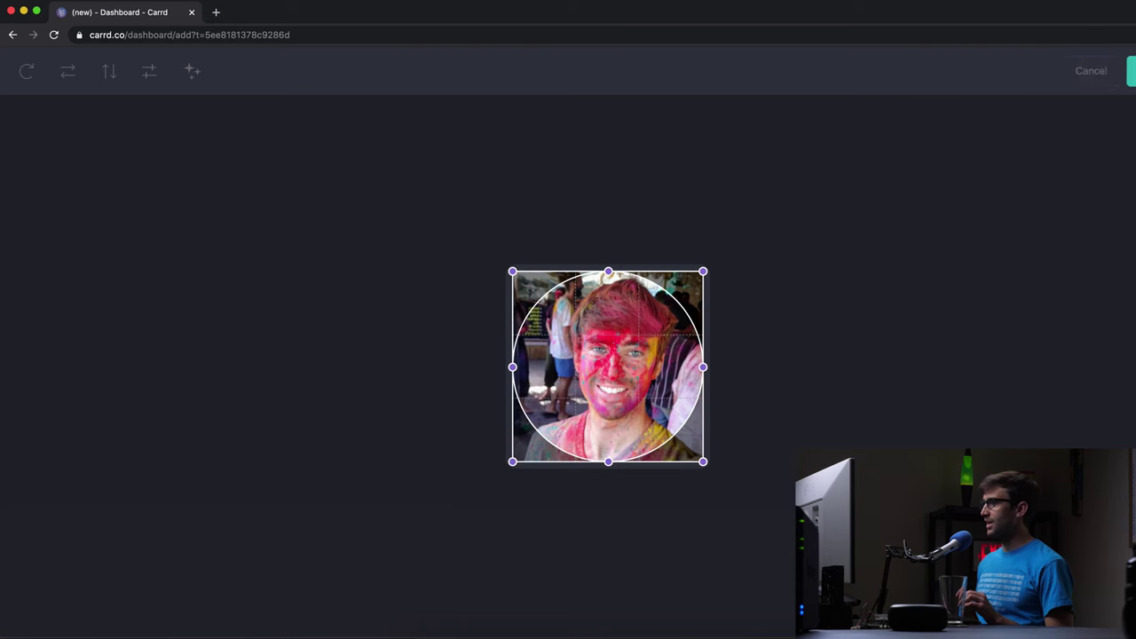
{"action": "left_click", "coordinate": [1131, 71]}
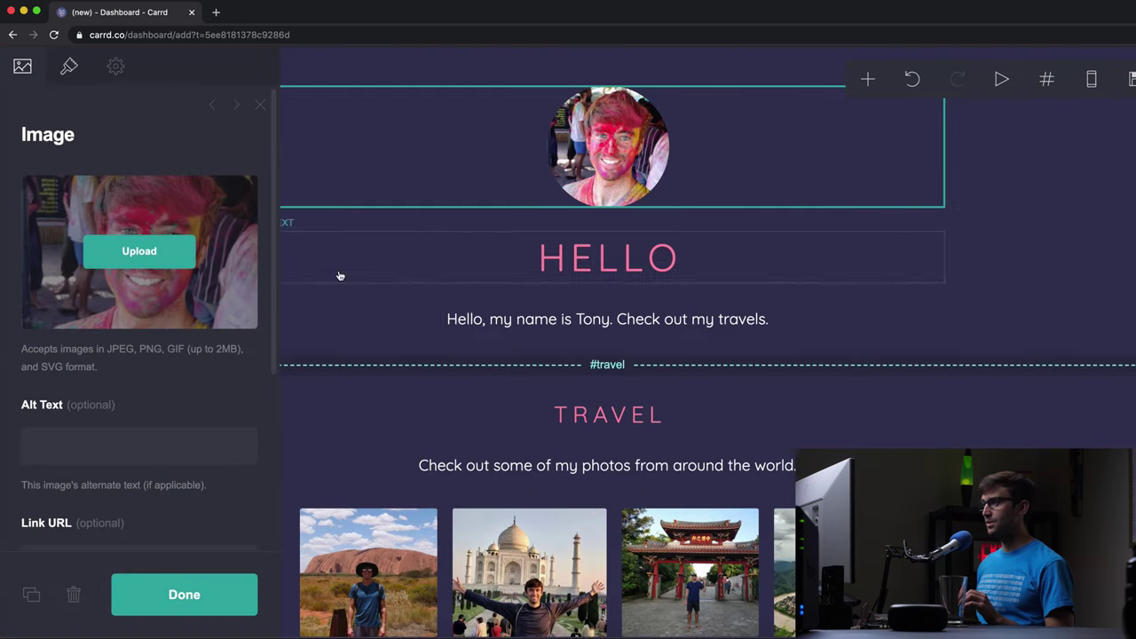
{"action": "left_click", "coordinate": [163, 600]}
{"action": "scroll", "coordinate": [588, 355], "scroll_direction": "down", "scroll_amount": 8}
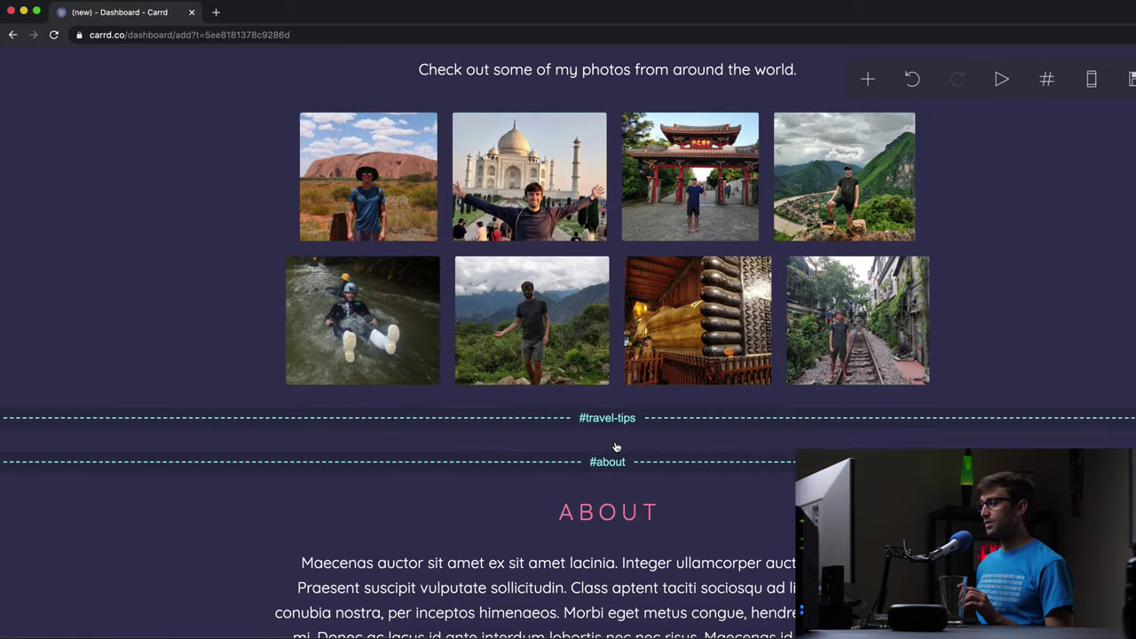
- Duplicate the ABOUT heading and move the copy into the travel-tips section
{"action": "left_click", "coordinate": [617, 444]}
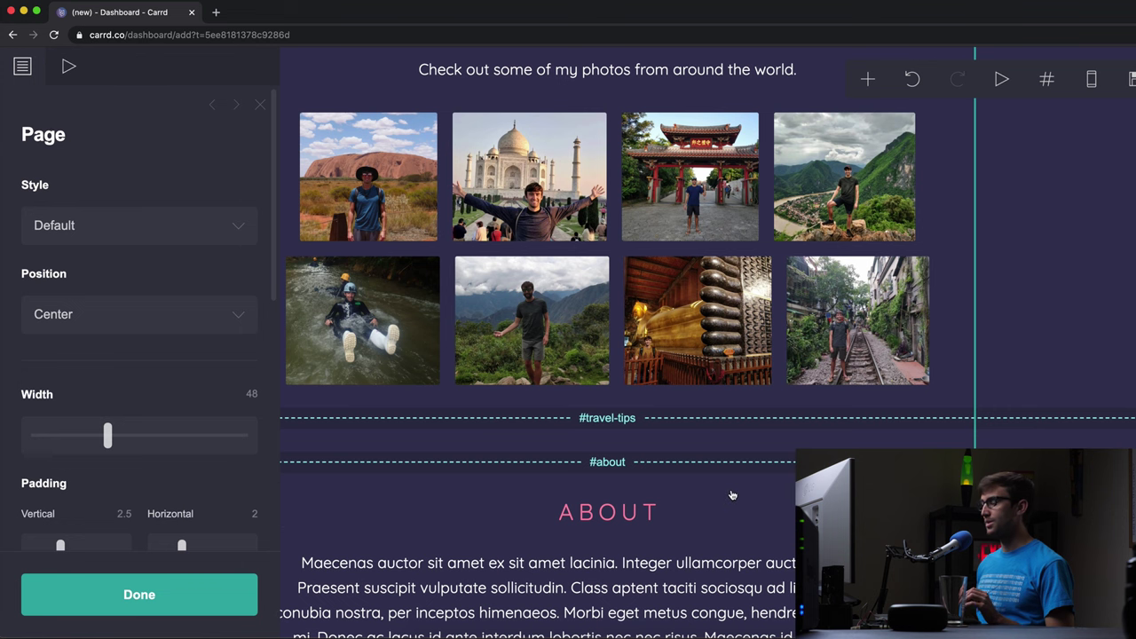
{"action": "key", "text": "Escape"}
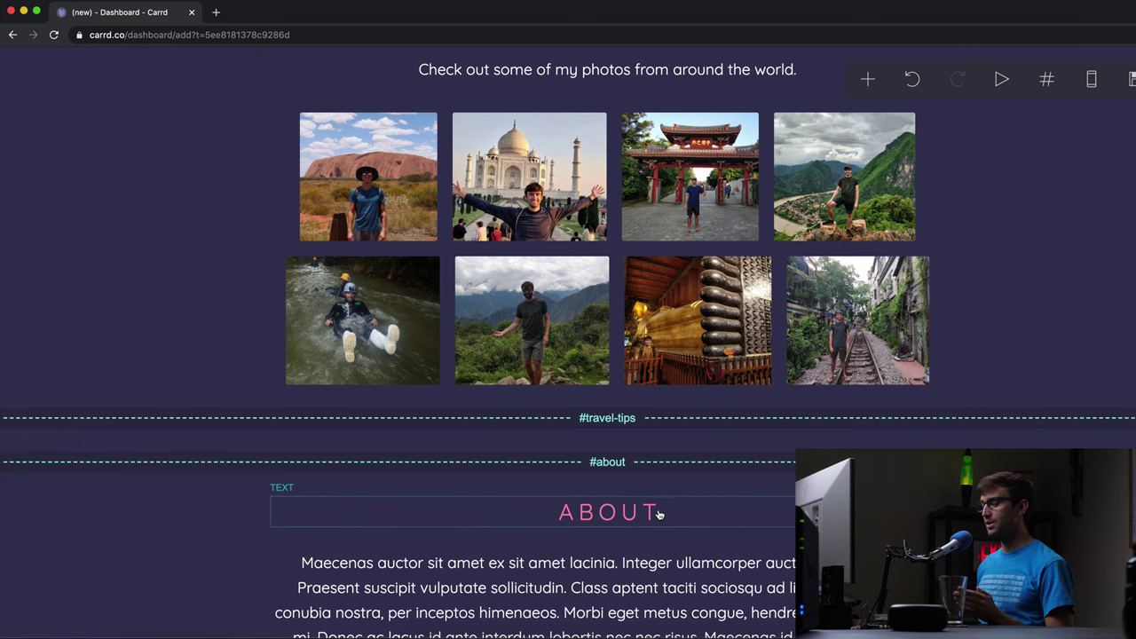
{"action": "left_click", "coordinate": [658, 514]}
{"action": "right_click", "coordinate": [658, 514]}
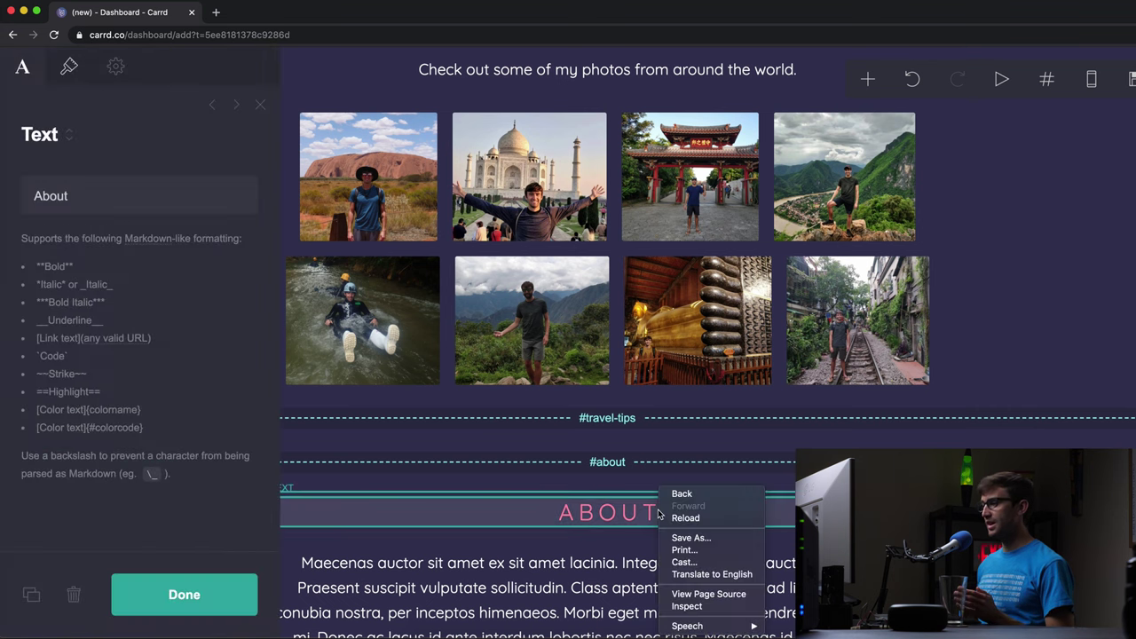
{"action": "key", "text": "Escape"}
{"action": "key", "text": "Escape"}
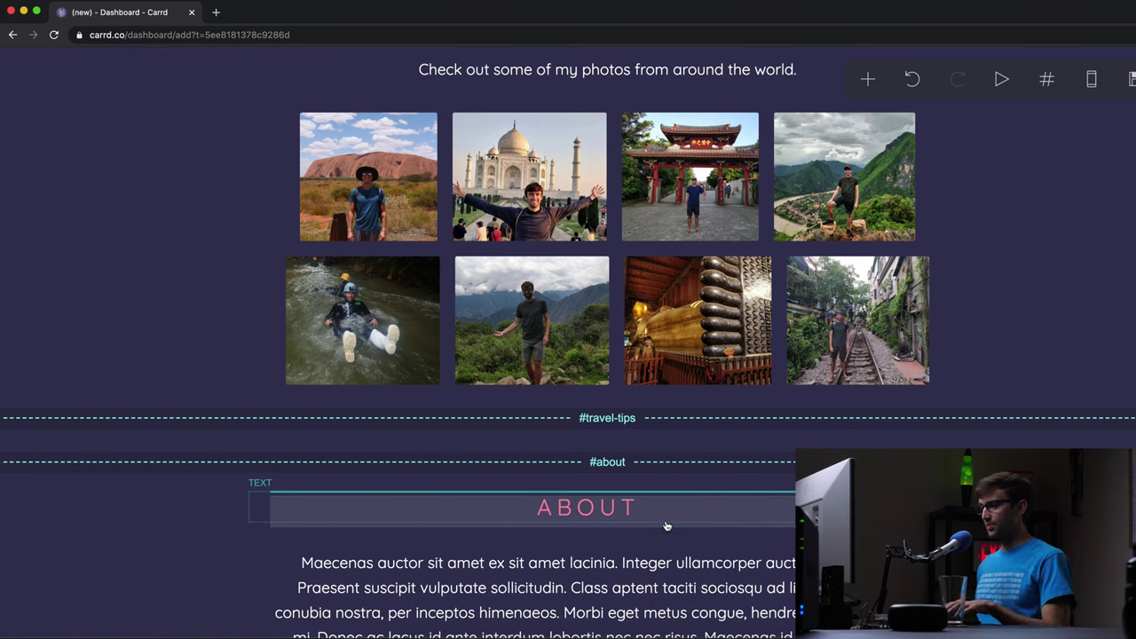
{"action": "left_click", "coordinate": [657, 526]}
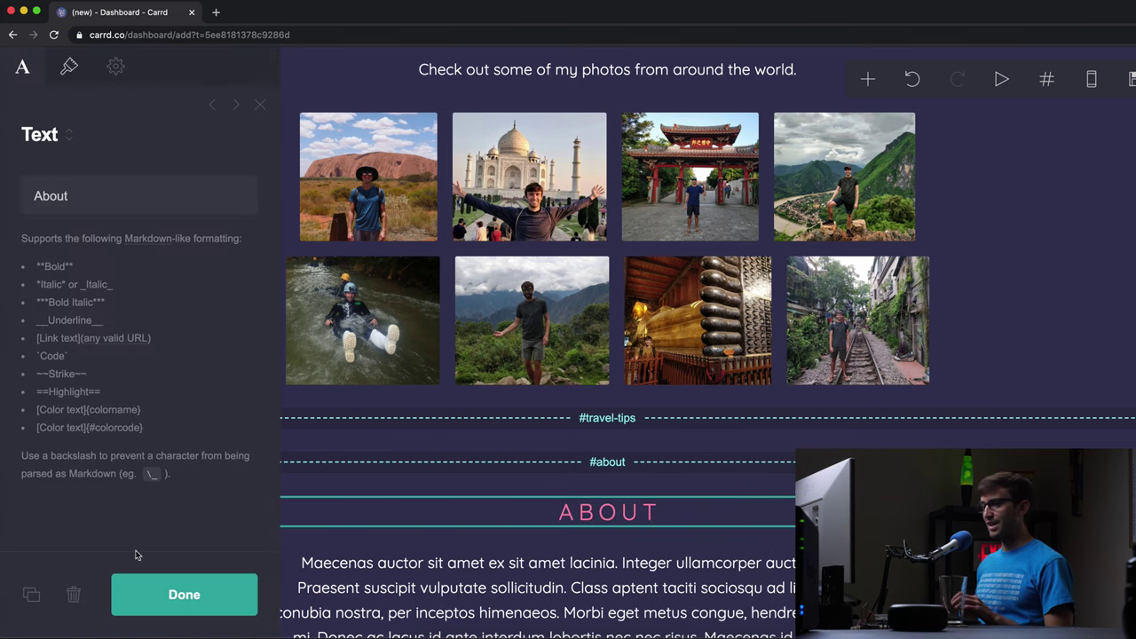
{"action": "left_click", "coordinate": [31, 595]}
{"action": "left_click_drag", "start_coordinate": [575, 283], "coordinate": [594, 235]}
- Change the copied heading's text from About to 'Travel Tips'
{"action": "left_click", "coordinate": [647, 246]}
{"action": "left_click", "coordinate": [124, 178]}
{"action": "double_click", "coordinate": [127, 188]}
{"action": "type", "text": "Tra"}
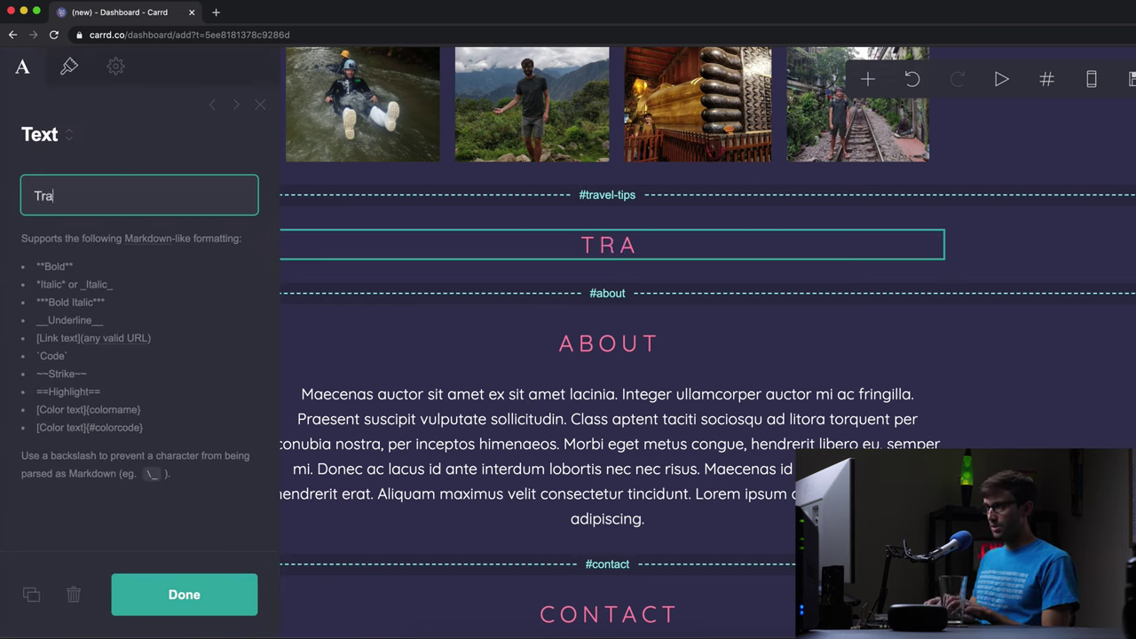
{"action": "type", "text": "vel Tips"}
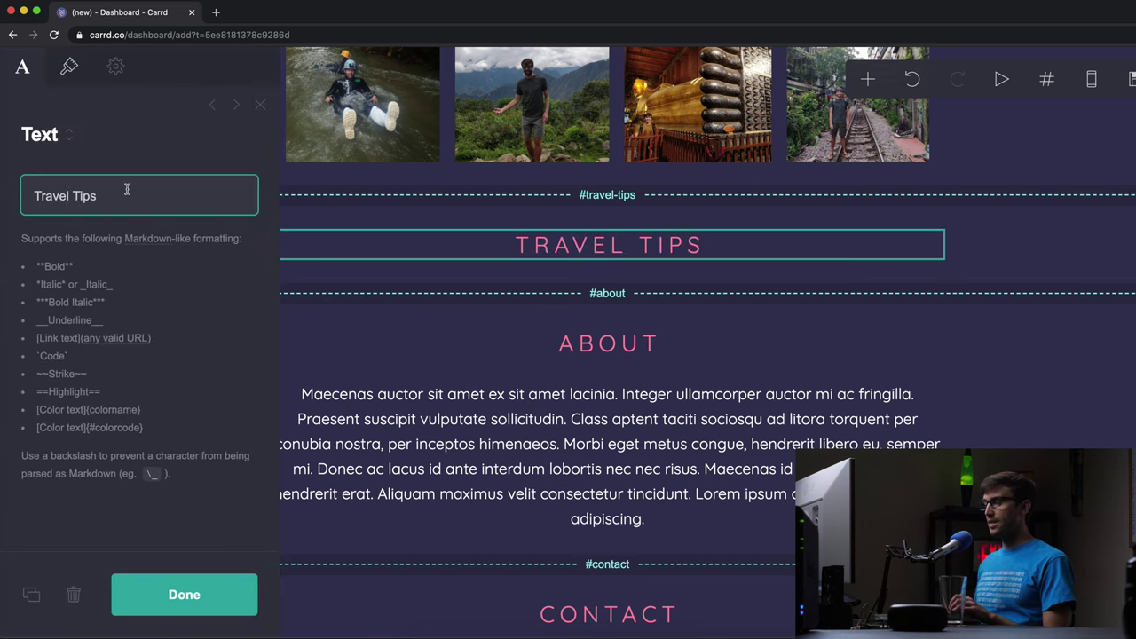
{"action": "left_click", "coordinate": [210, 594]}
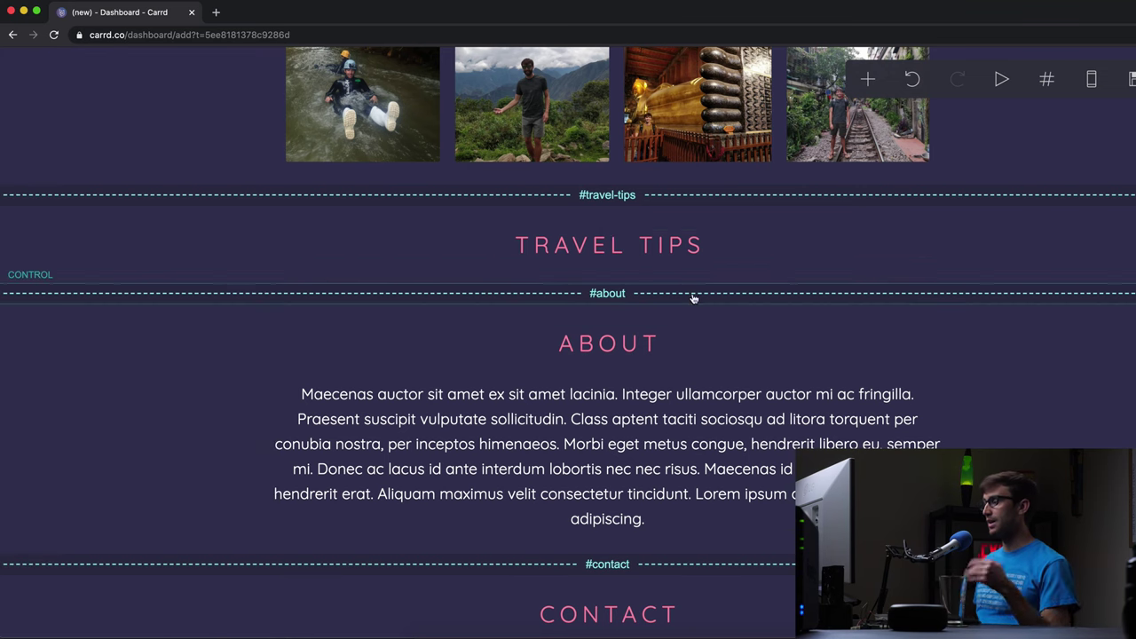
- Add a List element holding 'Stay in hostels, not hotels', 'Take public transport' and 'Don't always eat out'
{"action": "left_click", "coordinate": [869, 82]}
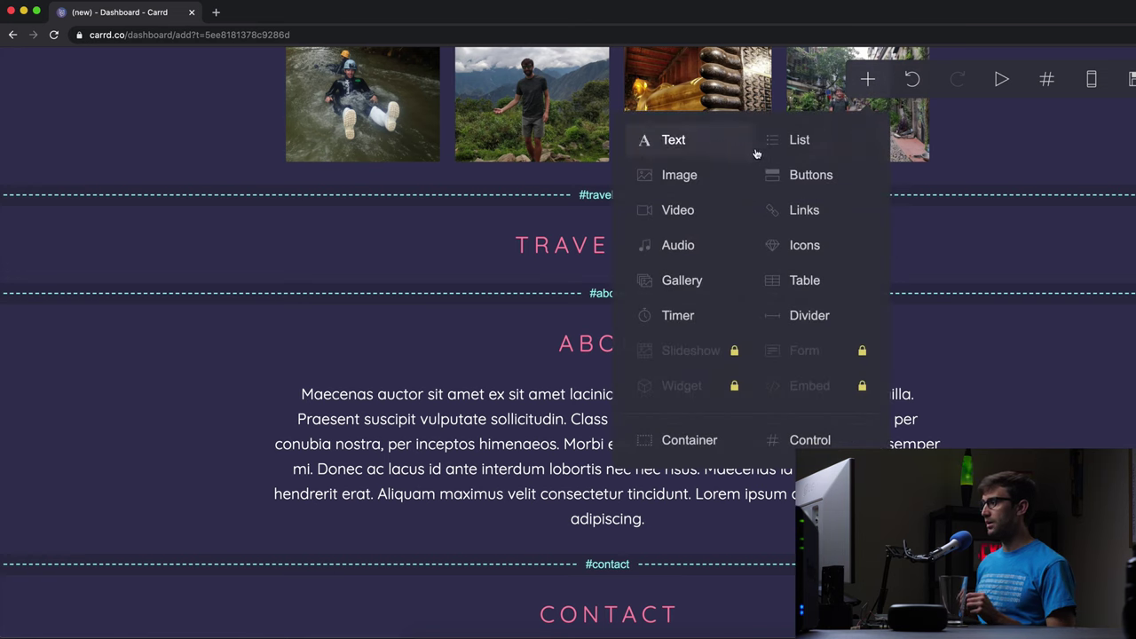
{"action": "left_click", "coordinate": [800, 141]}
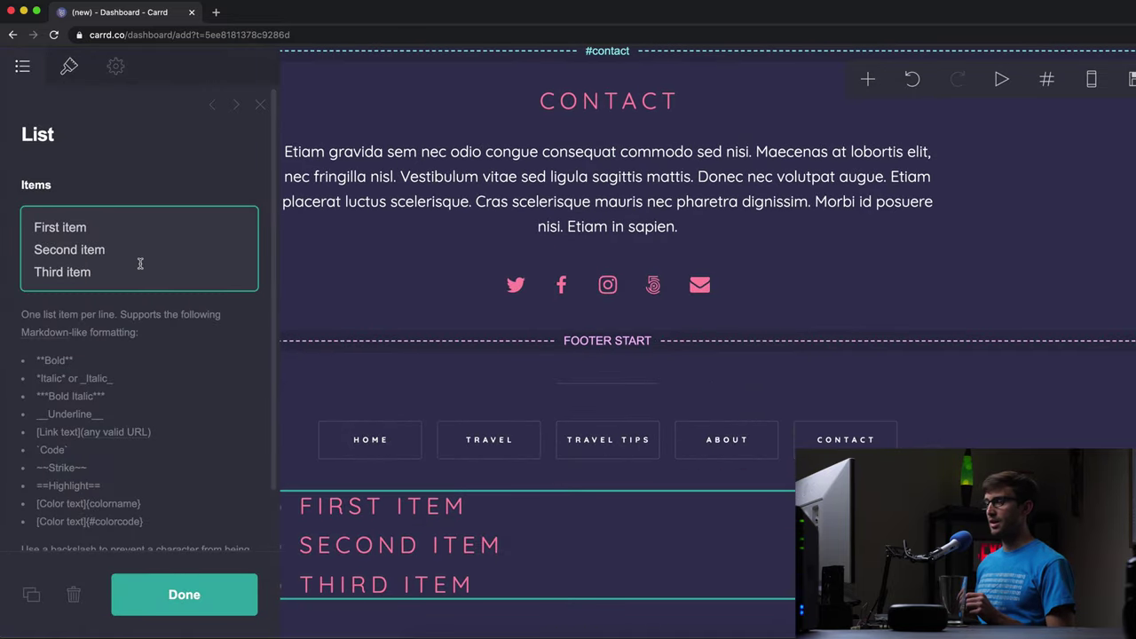
{"action": "left_click_drag", "start_coordinate": [139, 271], "coordinate": [3, 134]}
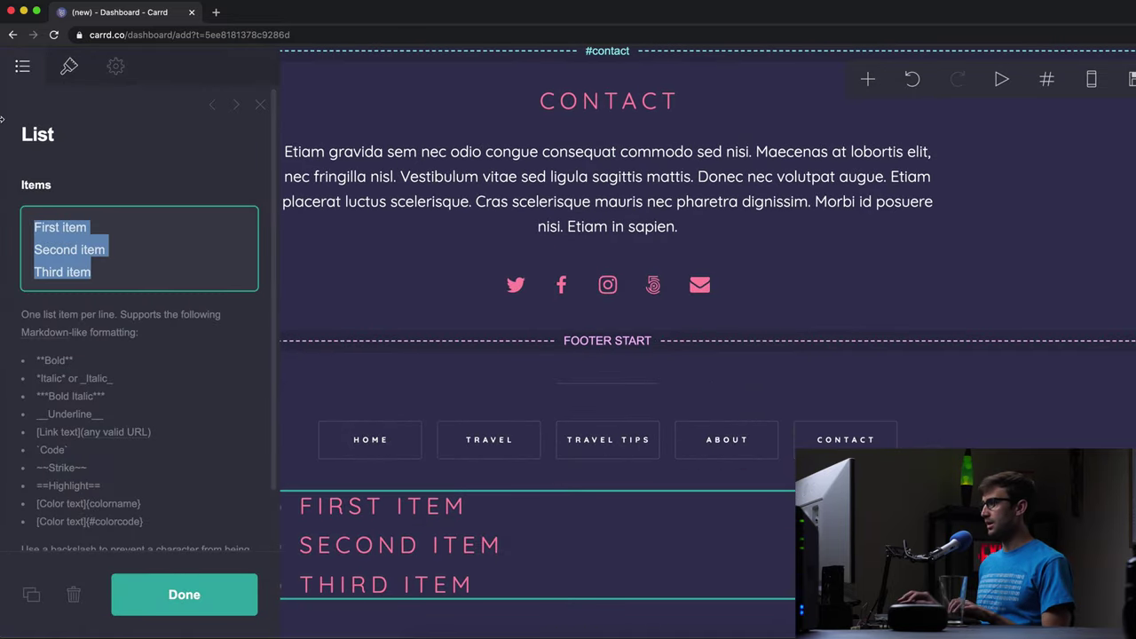
{"action": "type", "text": "Sta"}
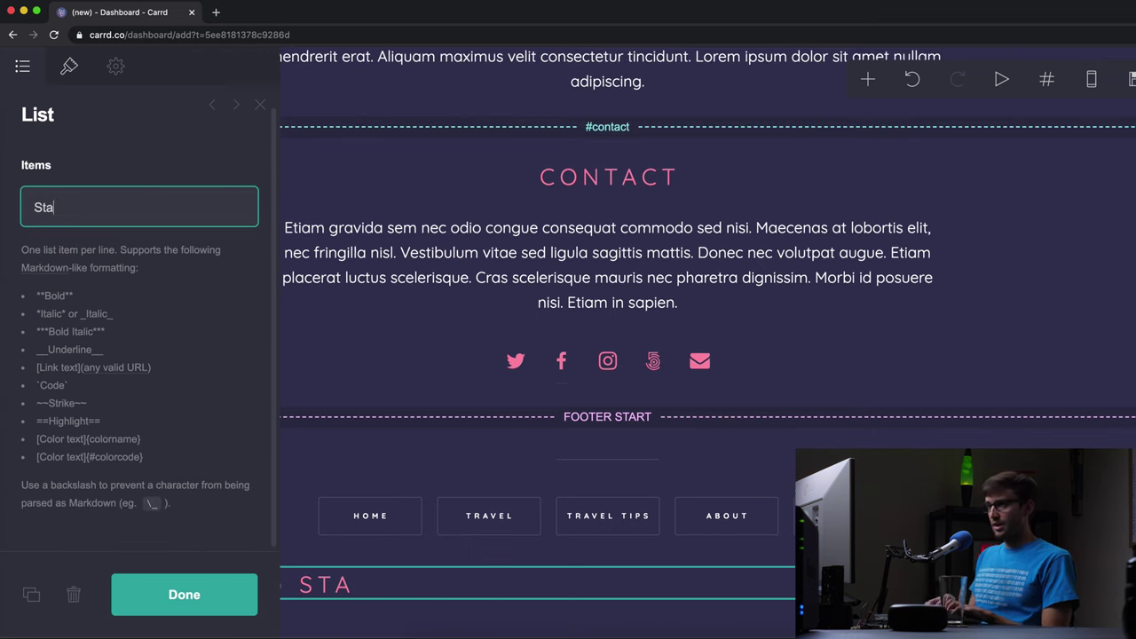
{"action": "type", "text": "y in hostels, not hote"}
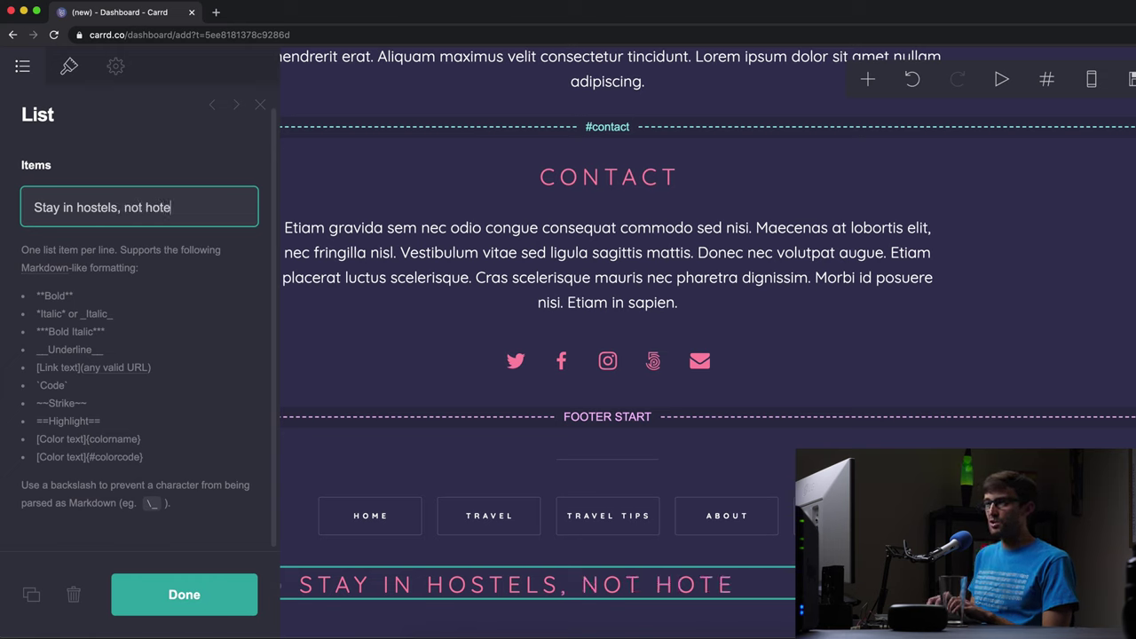
{"action": "type", "text": "ls"}
{"action": "key", "text": "Return"}
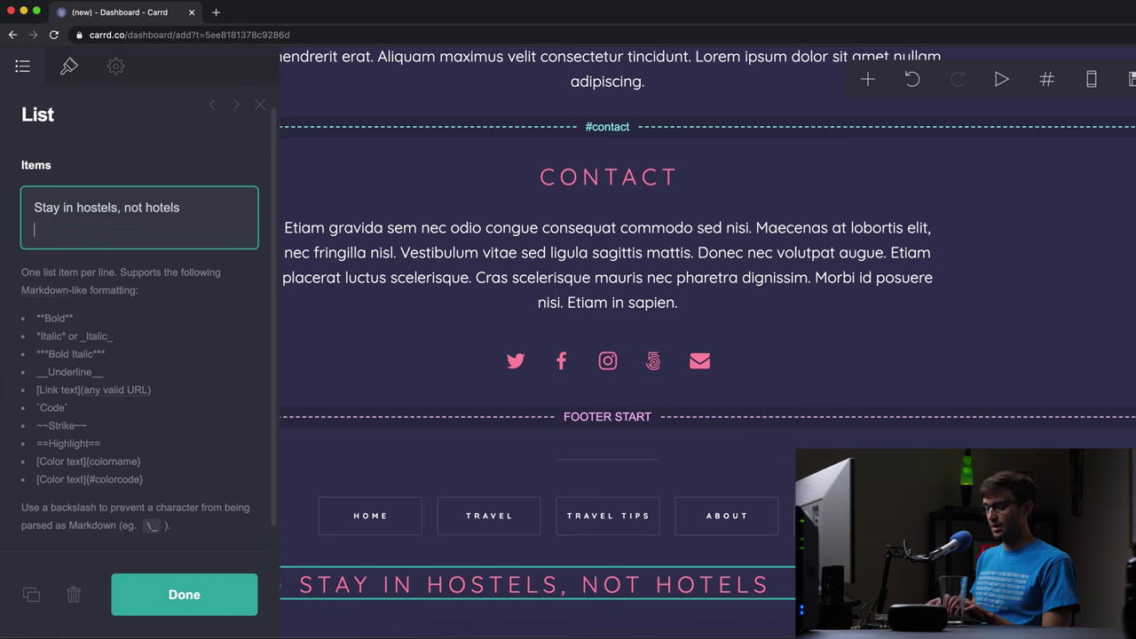
{"action": "type", "text": "Take public transpor"}
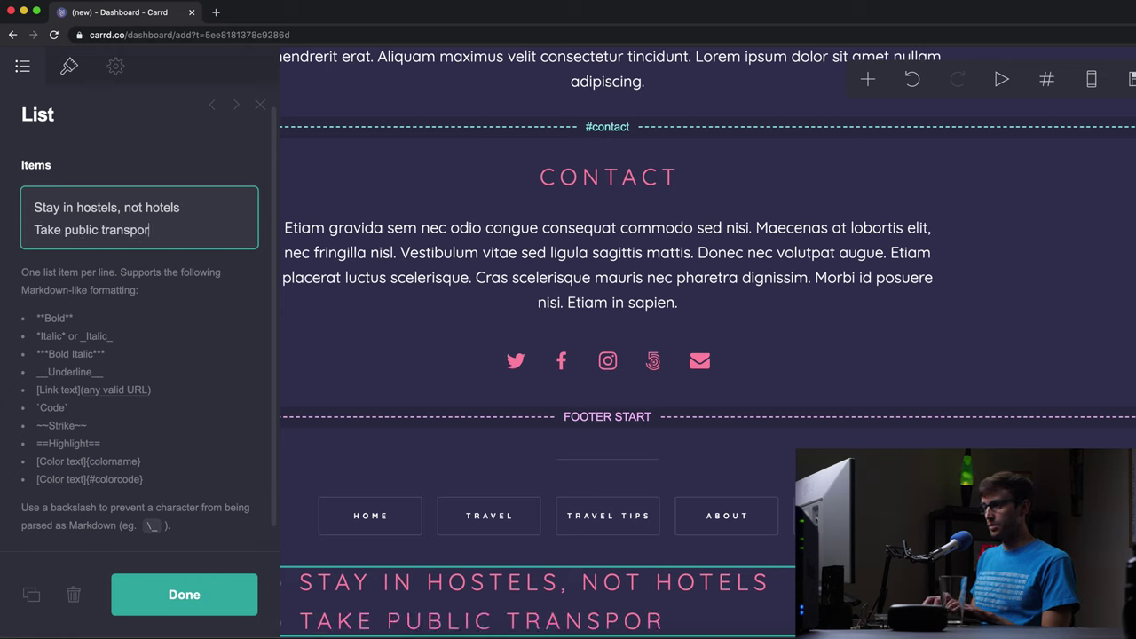
{"action": "type", "text": "t"}
{"action": "key", "text": "Return"}
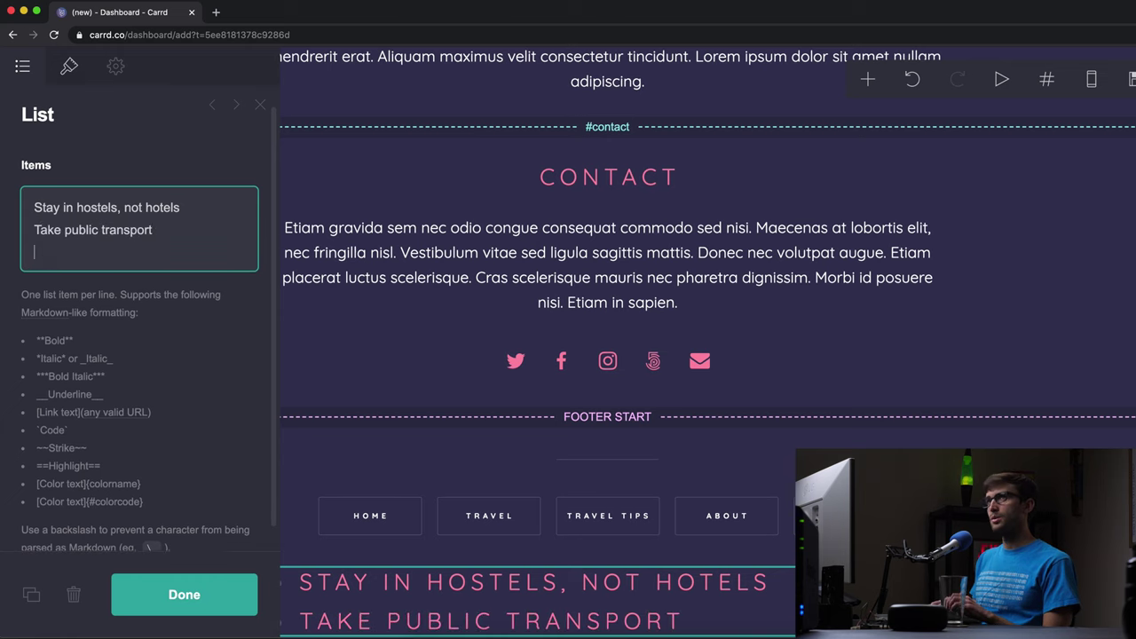
{"action": "type", "text": "Don't always eat out"}
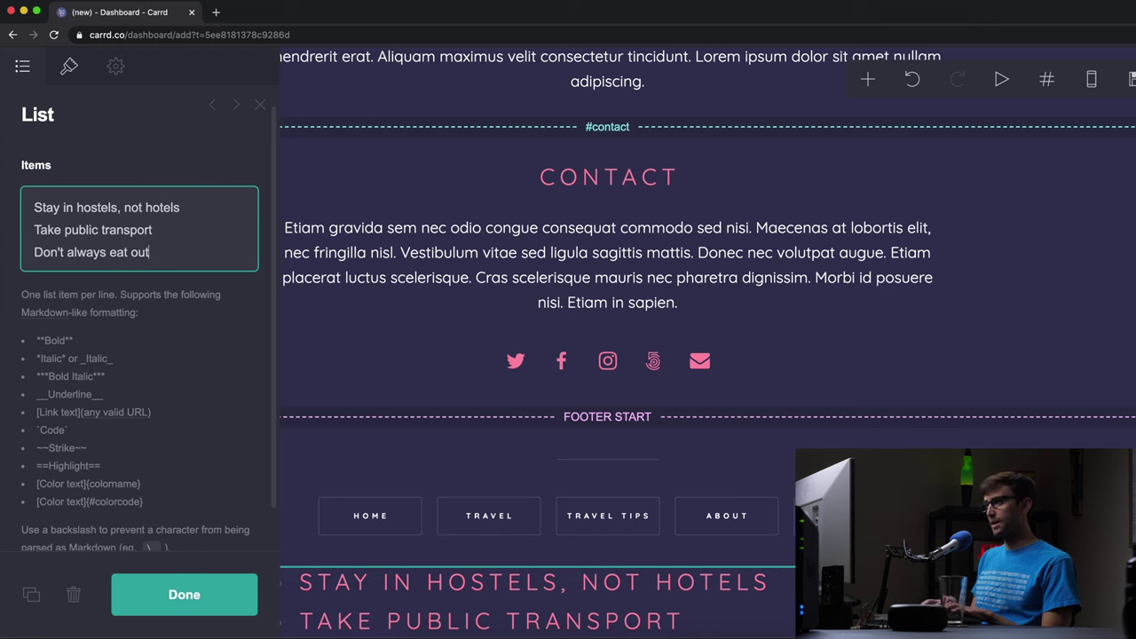
- Move the tips list below the Travel Tips heading and keep its bulleted list style
{"action": "left_click", "coordinate": [218, 590]}
{"action": "scroll", "coordinate": [337, 451], "scroll_direction": "down", "scroll_amount": 2}
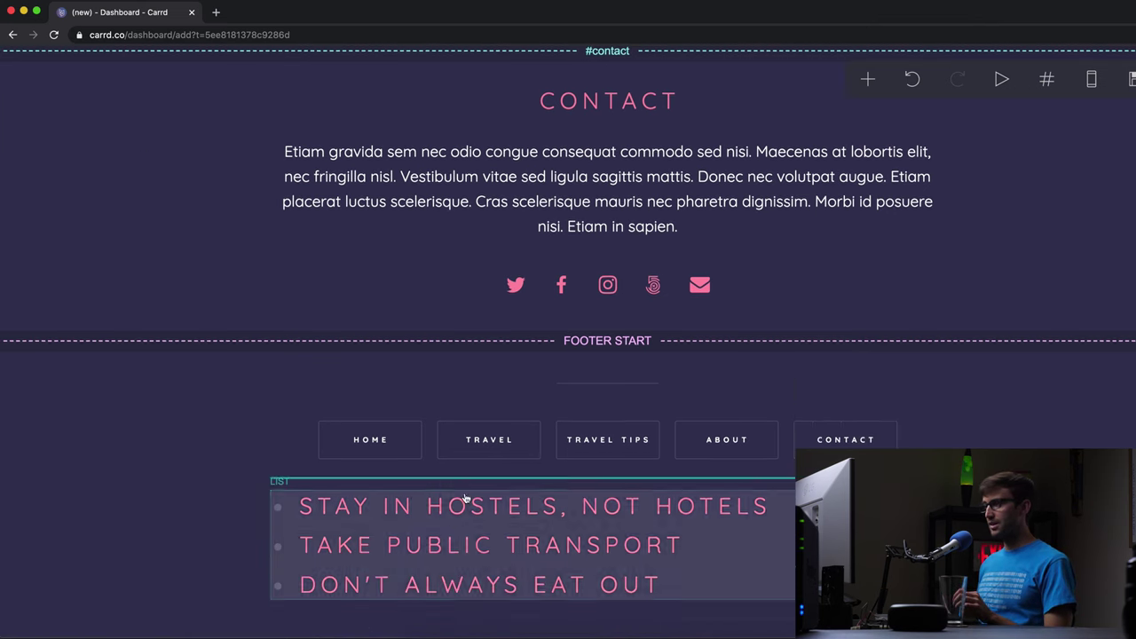
{"action": "left_click_drag", "start_coordinate": [489, 451], "coordinate": [583, 347]}
{"action": "left_click", "coordinate": [495, 386]}
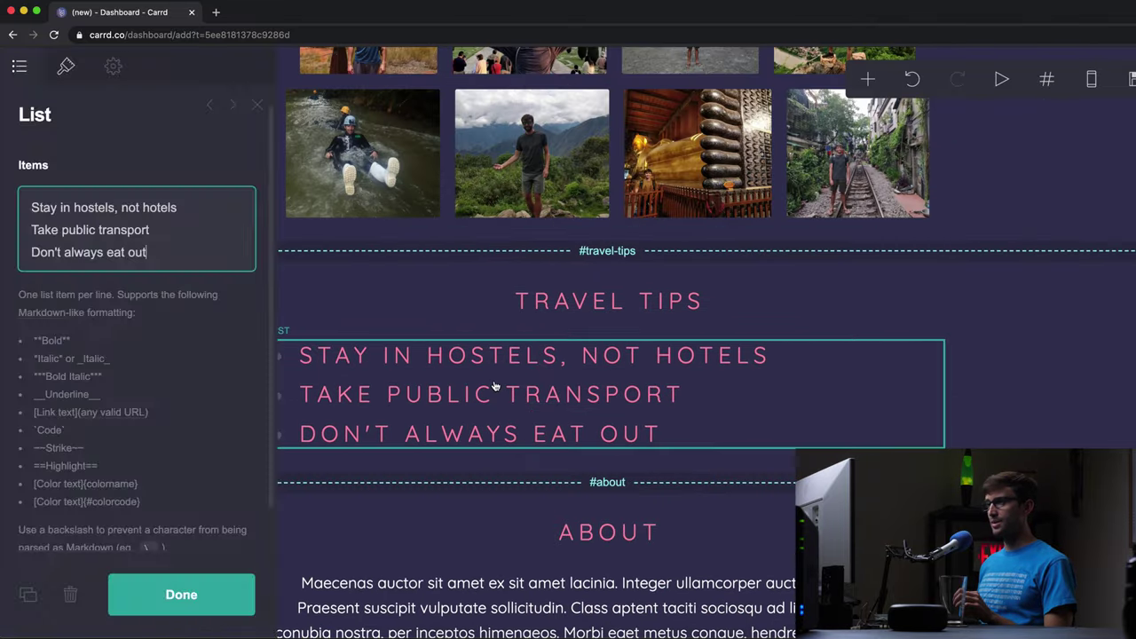
{"action": "left_click", "coordinate": [69, 67]}
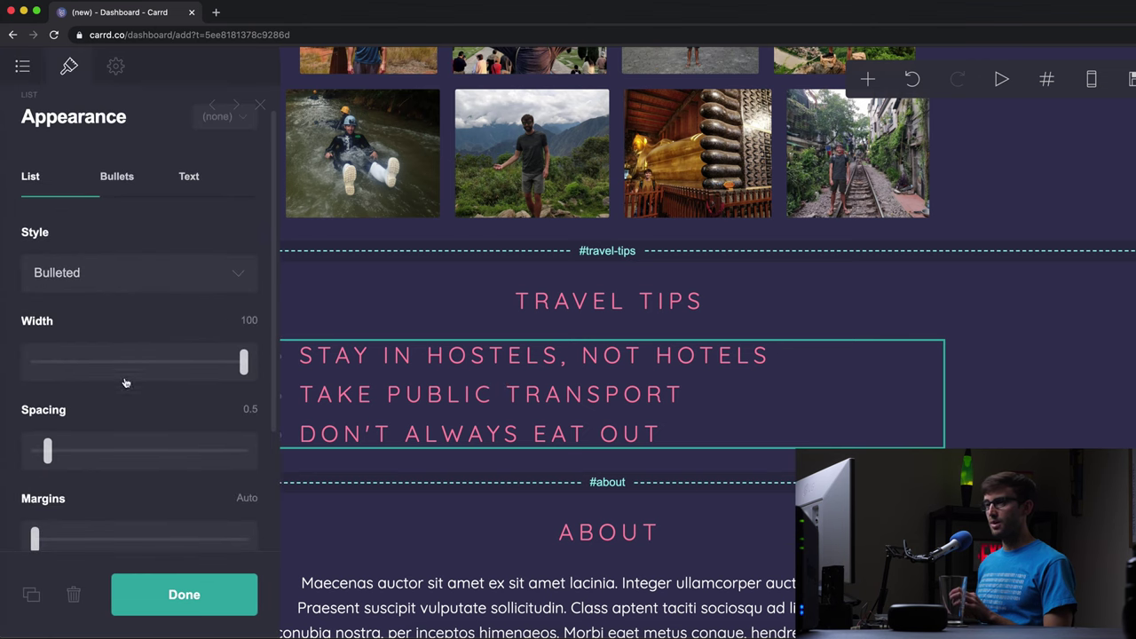
{"action": "scroll", "coordinate": [157, 413], "scroll_direction": "down", "scroll_amount": 2}
{"action": "scroll", "coordinate": [156, 413], "scroll_direction": "down", "scroll_amount": 1}
{"action": "scroll", "coordinate": [155, 406], "scroll_direction": "up", "scroll_amount": 4}
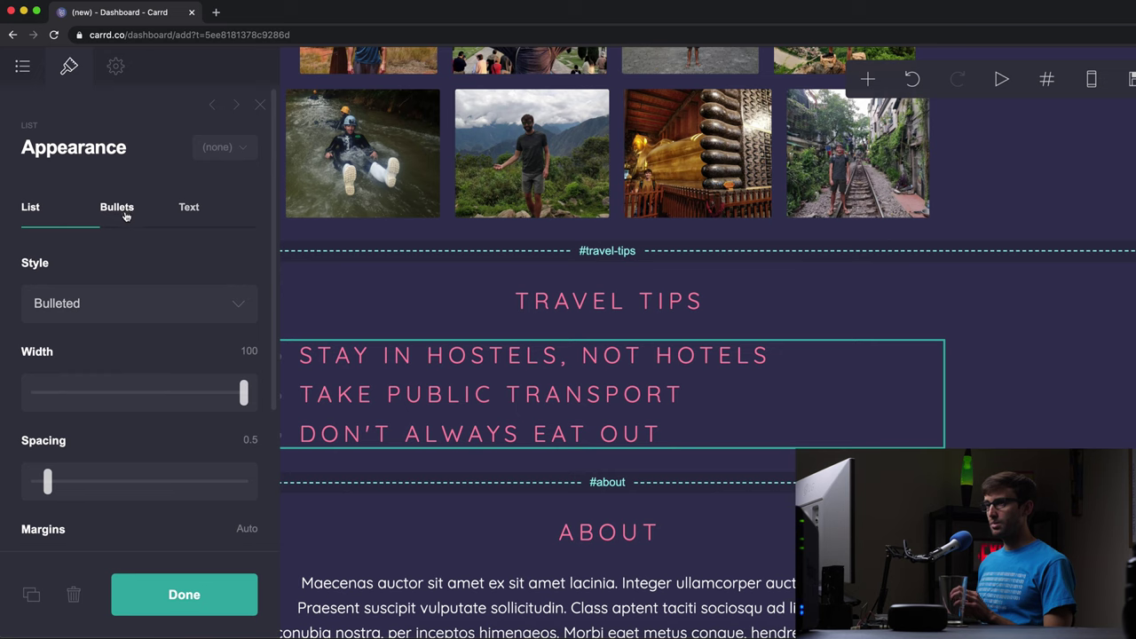
{"action": "left_click", "coordinate": [195, 304]}
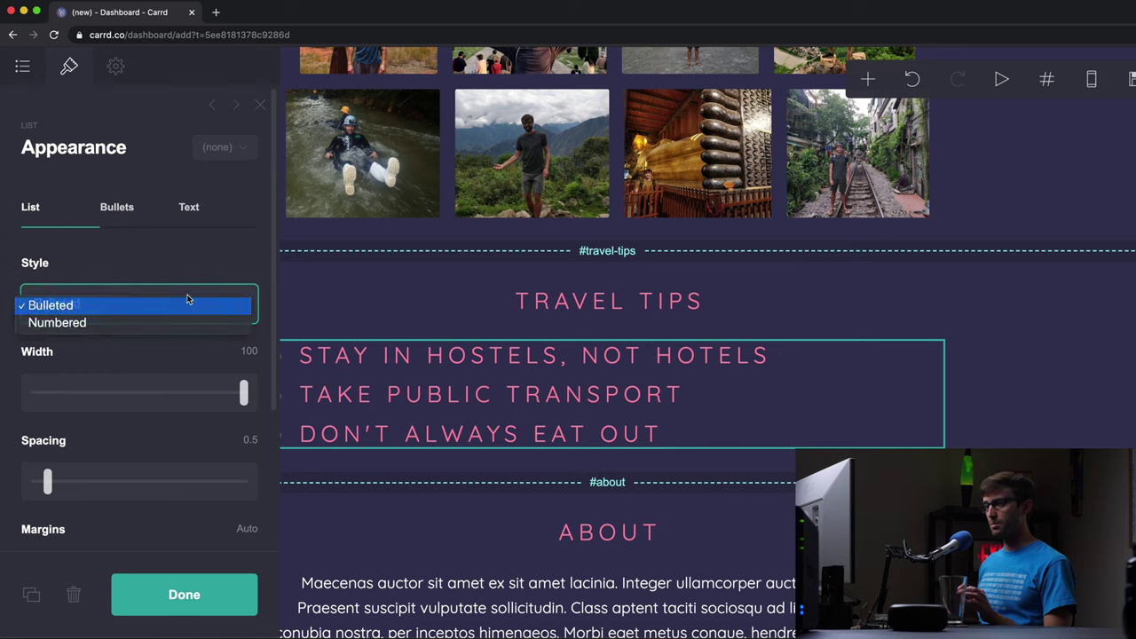
{"action": "left_click", "coordinate": [177, 305]}
- Make the list text white (#FFFFFF), size 0.875, Regular weight
{"action": "left_click", "coordinate": [185, 207]}
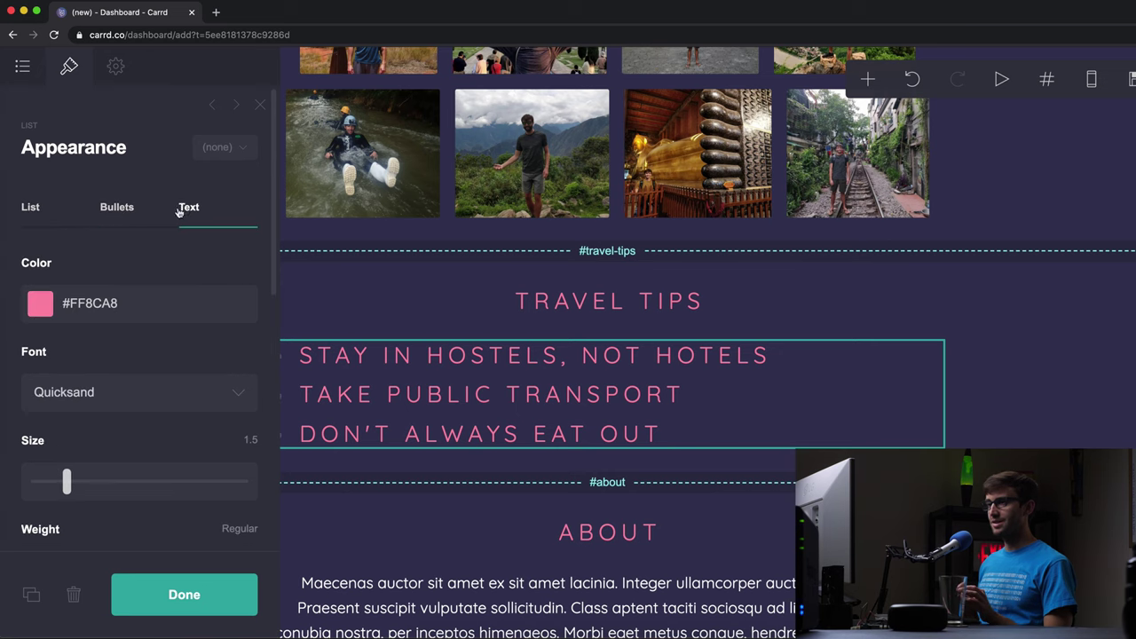
{"action": "left_click", "coordinate": [38, 304]}
{"action": "left_click_drag", "start_coordinate": [70, 402], "coordinate": [59, 334]}
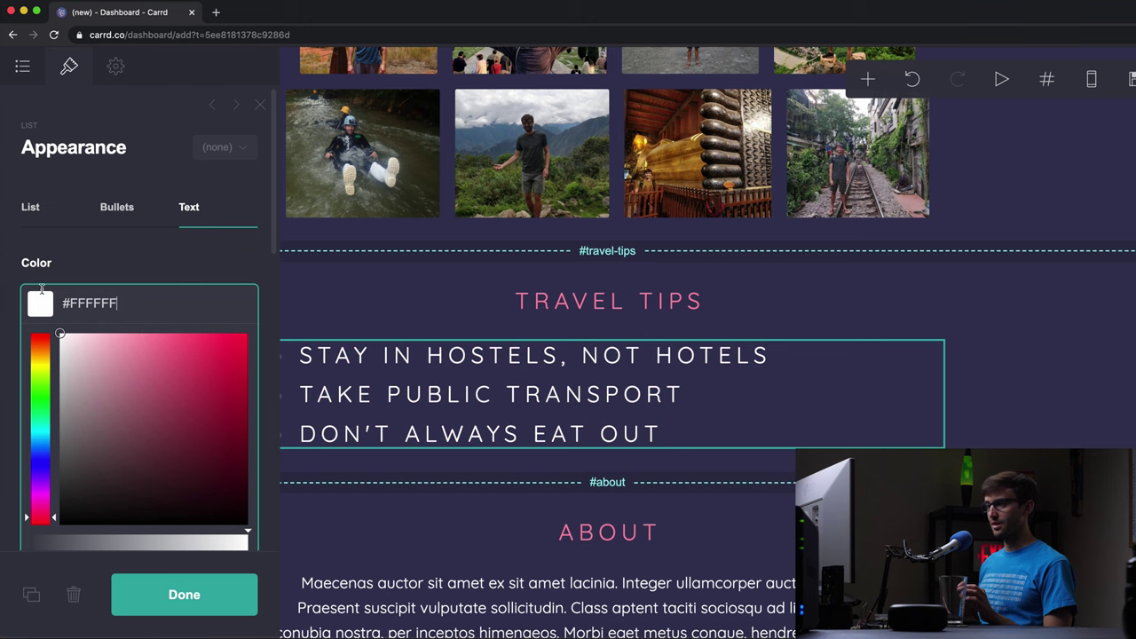
{"action": "left_click", "coordinate": [110, 266]}
{"action": "scroll", "coordinate": [125, 411], "scroll_direction": "down", "scroll_amount": 2}
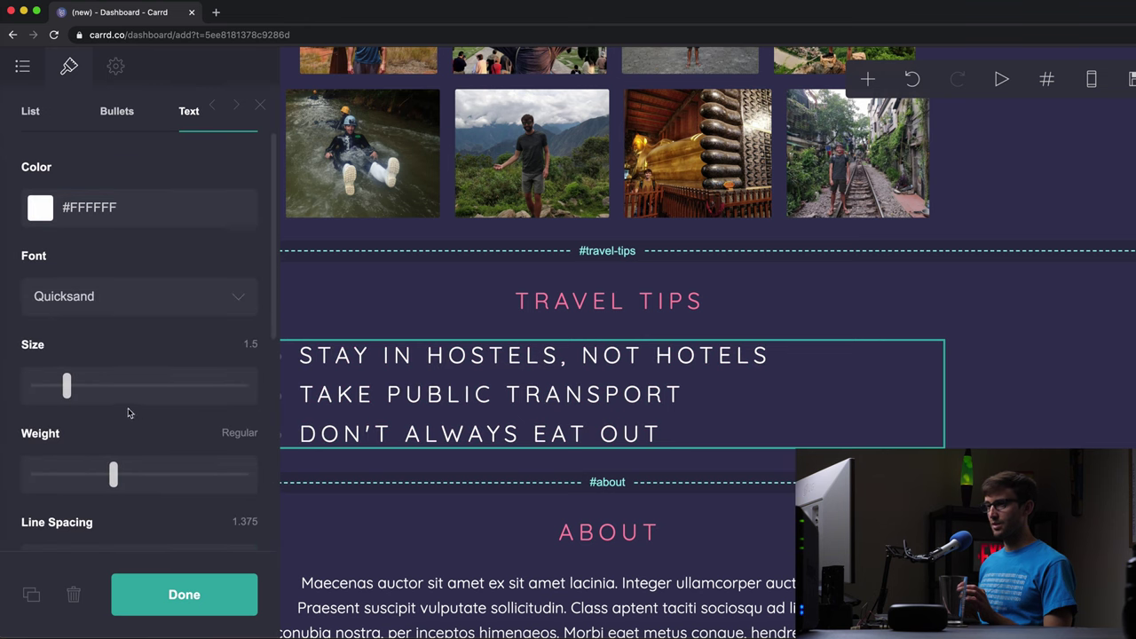
{"action": "left_click_drag", "start_coordinate": [65, 383], "coordinate": [47, 386]}
{"action": "scroll", "coordinate": [110, 423], "scroll_direction": "down", "scroll_amount": 2}
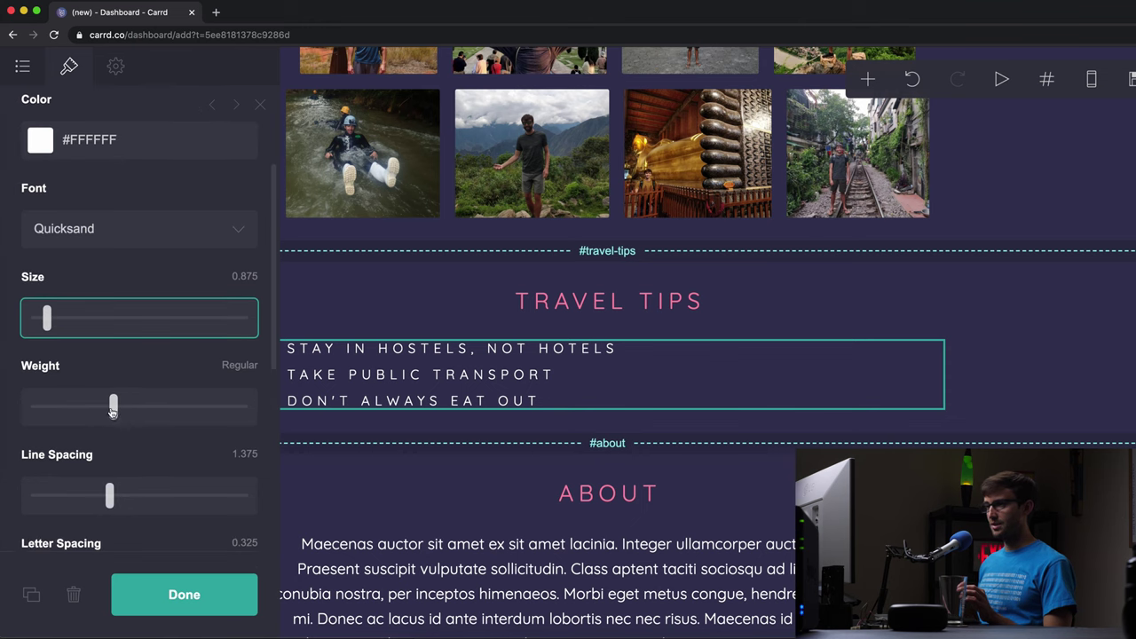
{"action": "left_click_drag", "start_coordinate": [111, 411], "coordinate": [114, 415]}
{"action": "scroll", "coordinate": [115, 417], "scroll_direction": "down", "scroll_amount": 2}
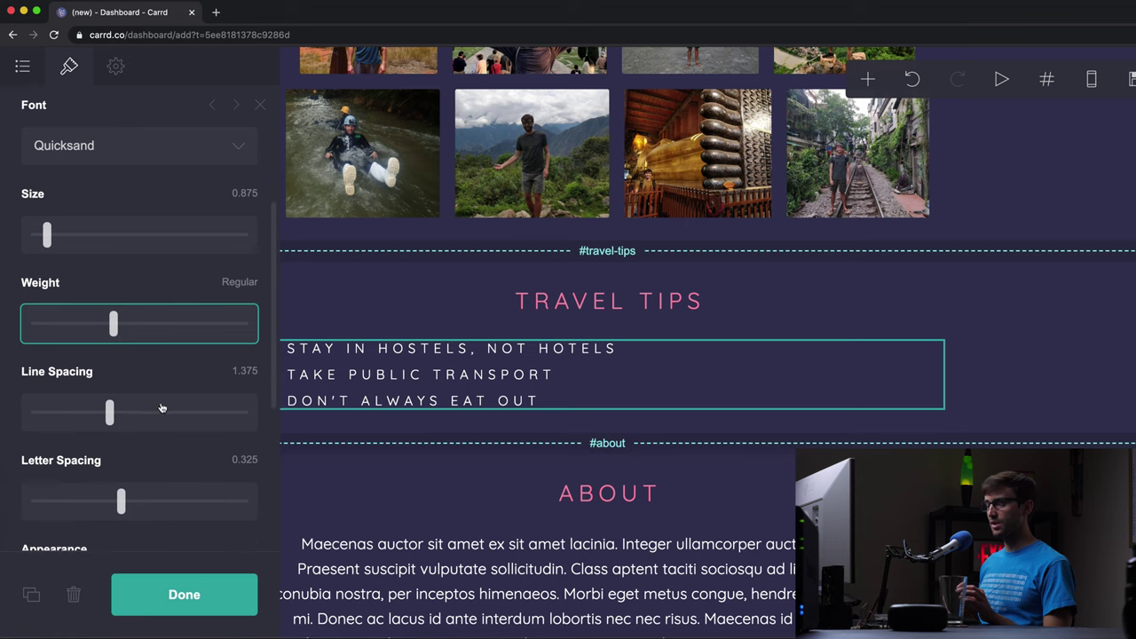
{"action": "left_click", "coordinate": [190, 593]}
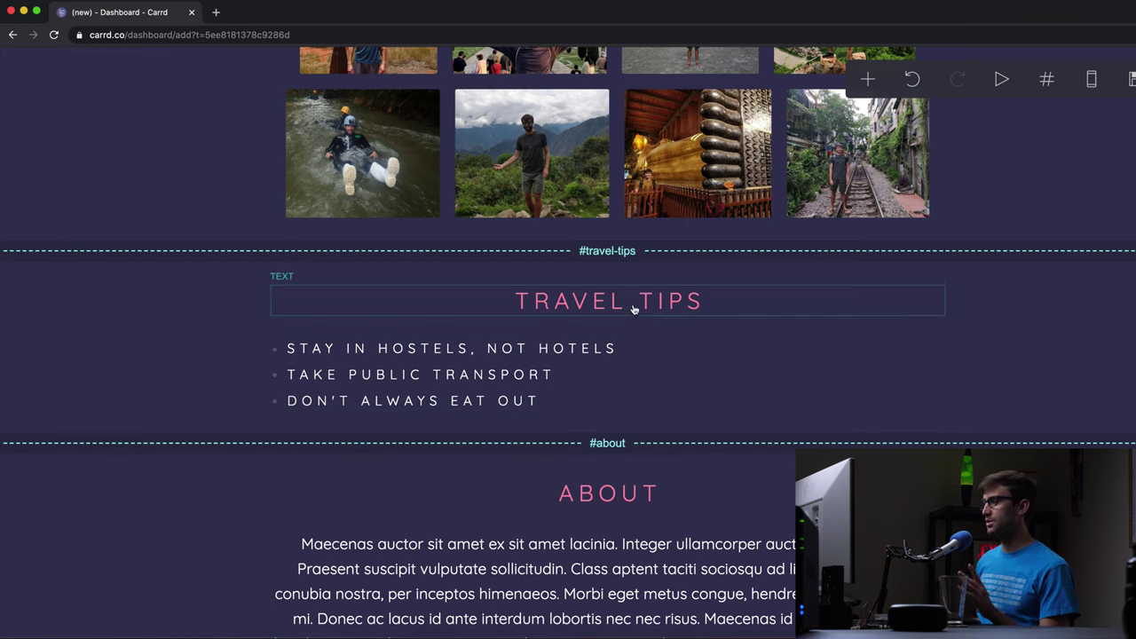
- Replace the About placeholder paragraph with the pasted 2018 travel story
{"action": "scroll", "coordinate": [693, 382], "scroll_direction": "down", "scroll_amount": 3}
{"action": "scroll", "coordinate": [694, 382], "scroll_direction": "down", "scroll_amount": 3}
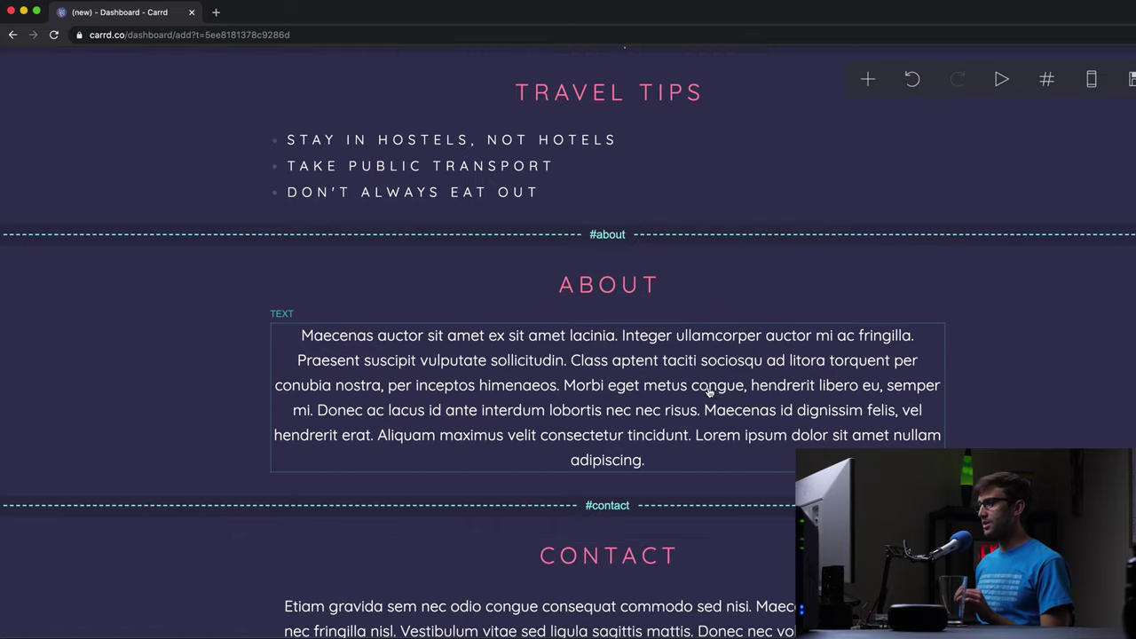
{"action": "left_click", "coordinate": [641, 387]}
{"action": "key", "text": "ctrl+a"}
{"action": "key", "text": "BackSpace"}
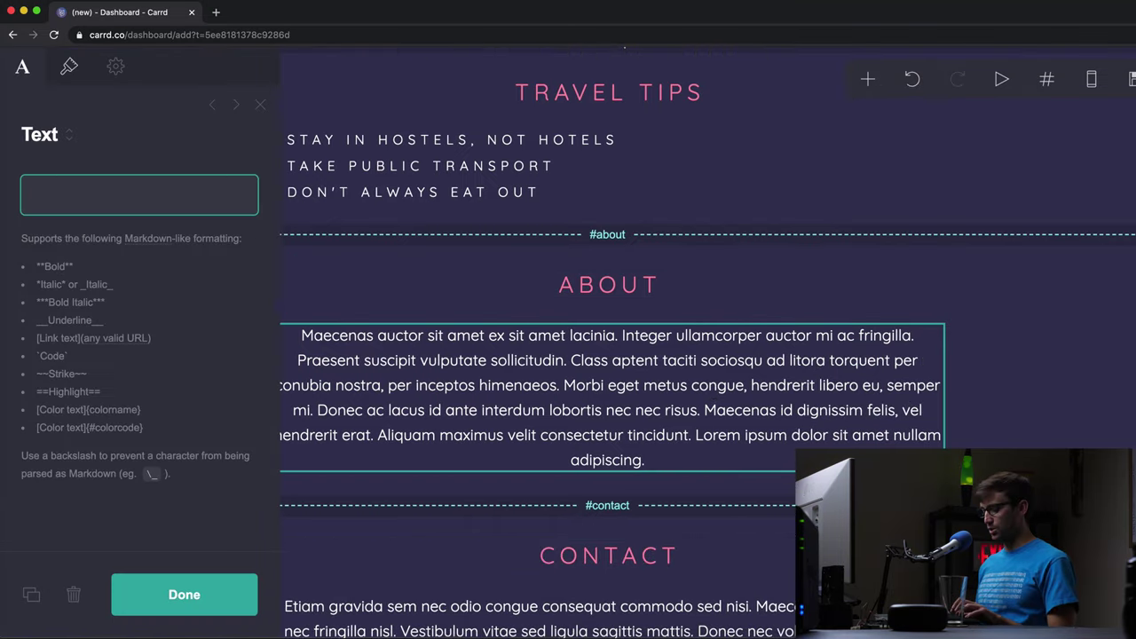
{"action": "type", "text": "0E1F35"}
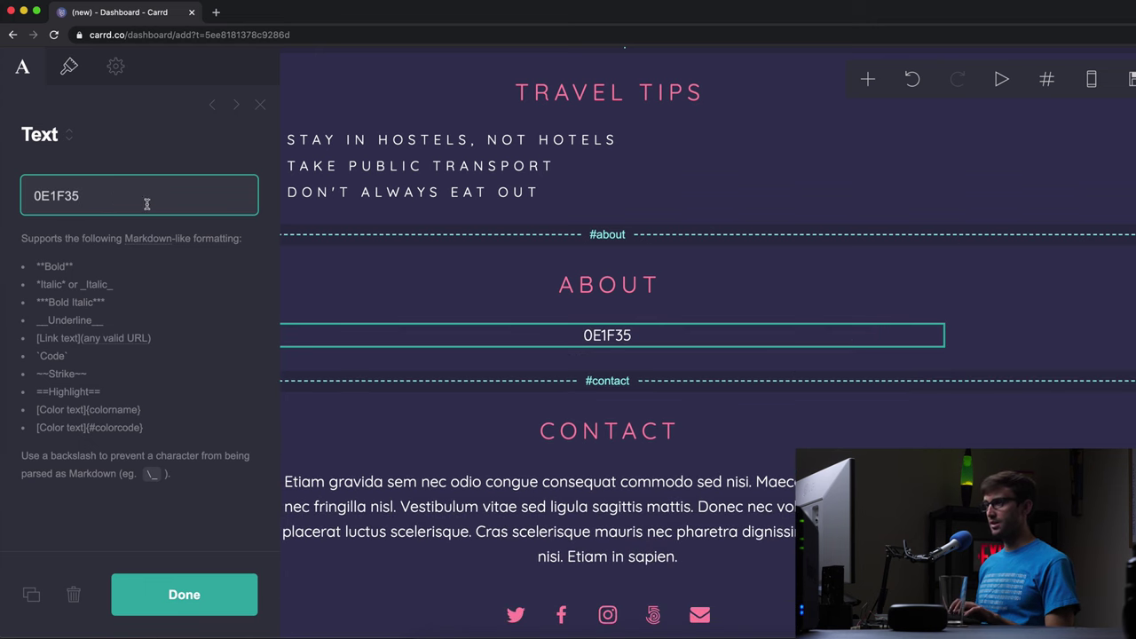
{"action": "key", "text": "super+a"}
{"action": "key", "text": "BackSpace"}
{"action": "key", "text": "super+Tab"}
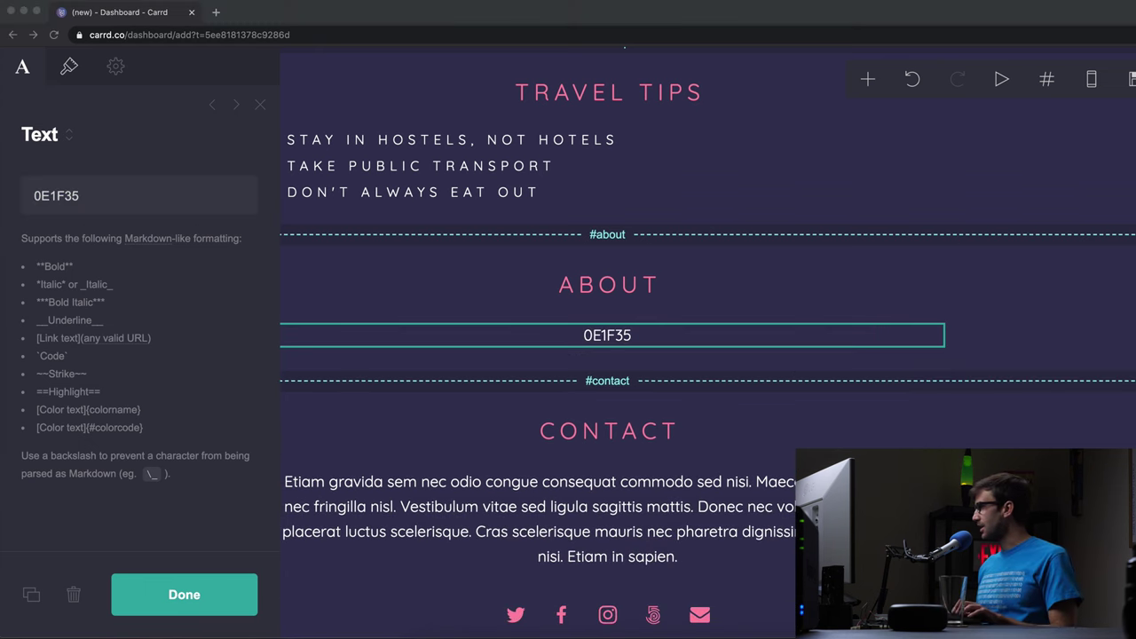
{"action": "left_click", "coordinate": [150, 193]}
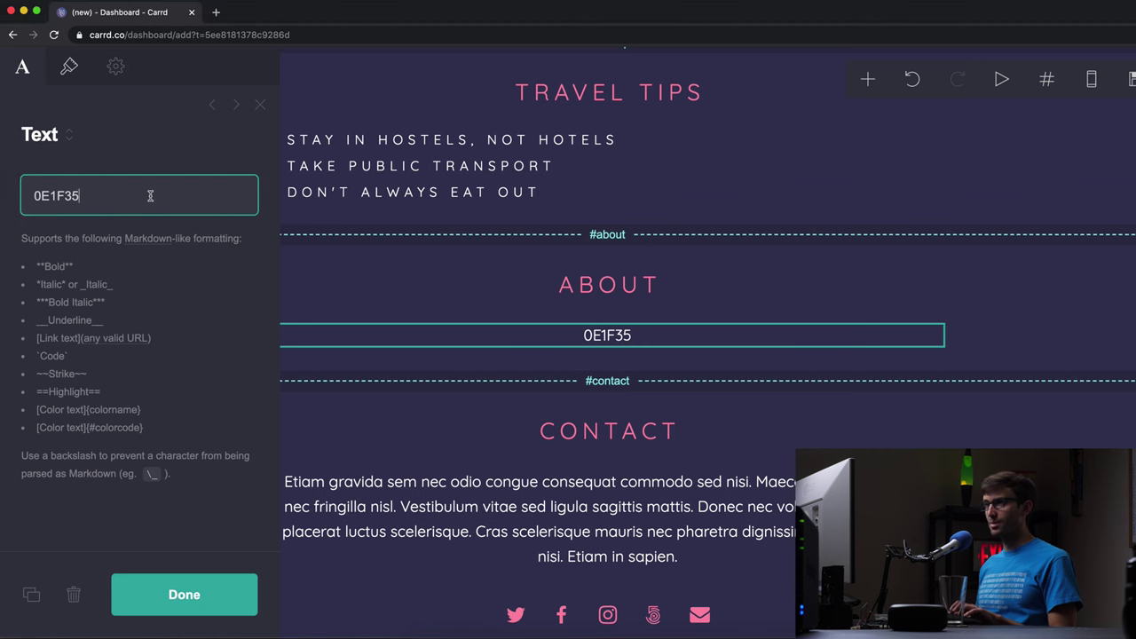
{"action": "key", "text": "super+a"}
{"action": "type", "text": "In 2018, I quit my software engineering job to travel the world. Over the next 2 years, I traveled to 20 countries including Japan, India, and New Zealand. This decision was hands down the best decision of my life. I met lots of people along the way and my eyes were opened to a whole new world... literally."}
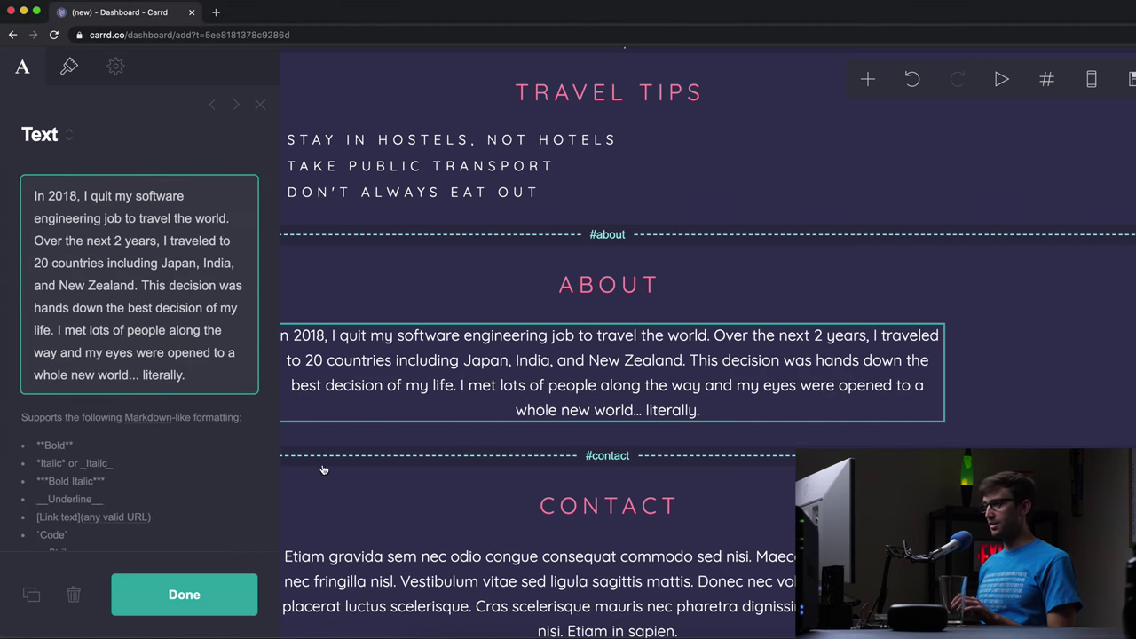
{"action": "left_click", "coordinate": [205, 601]}
- Replace the Contact paragraph with the pasted invitation to reach out by social media or email
{"action": "scroll", "coordinate": [592, 409], "scroll_direction": "down", "scroll_amount": 3}
{"action": "left_click", "coordinate": [619, 398]}
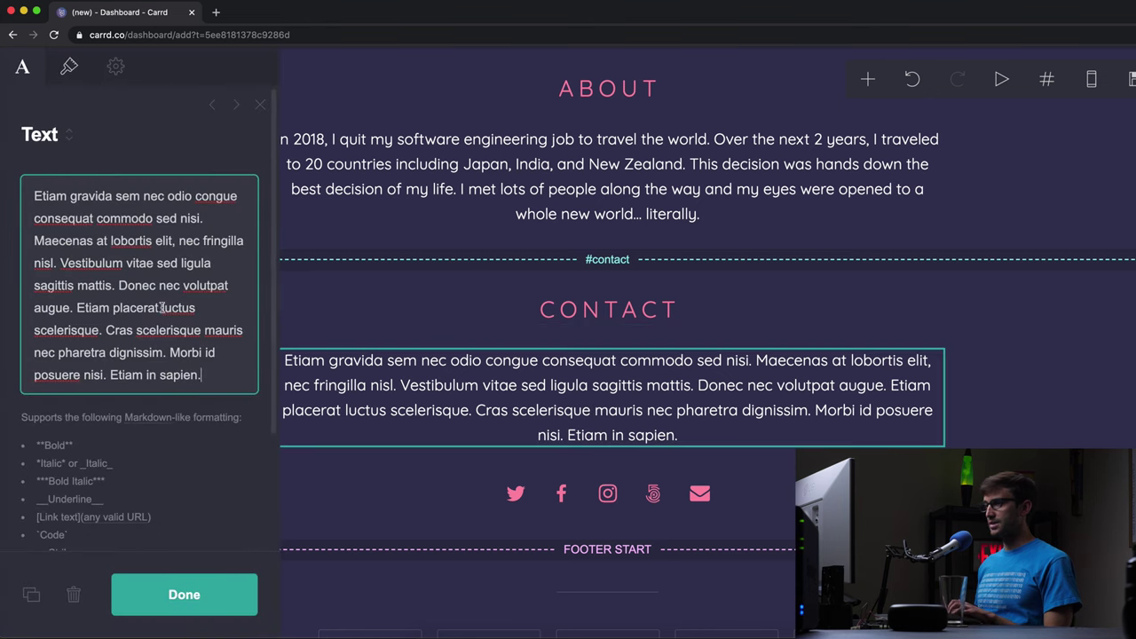
{"action": "key", "text": "super+a"}
{"action": "key", "text": "super+c"}
{"action": "key", "text": "BackSpace"}
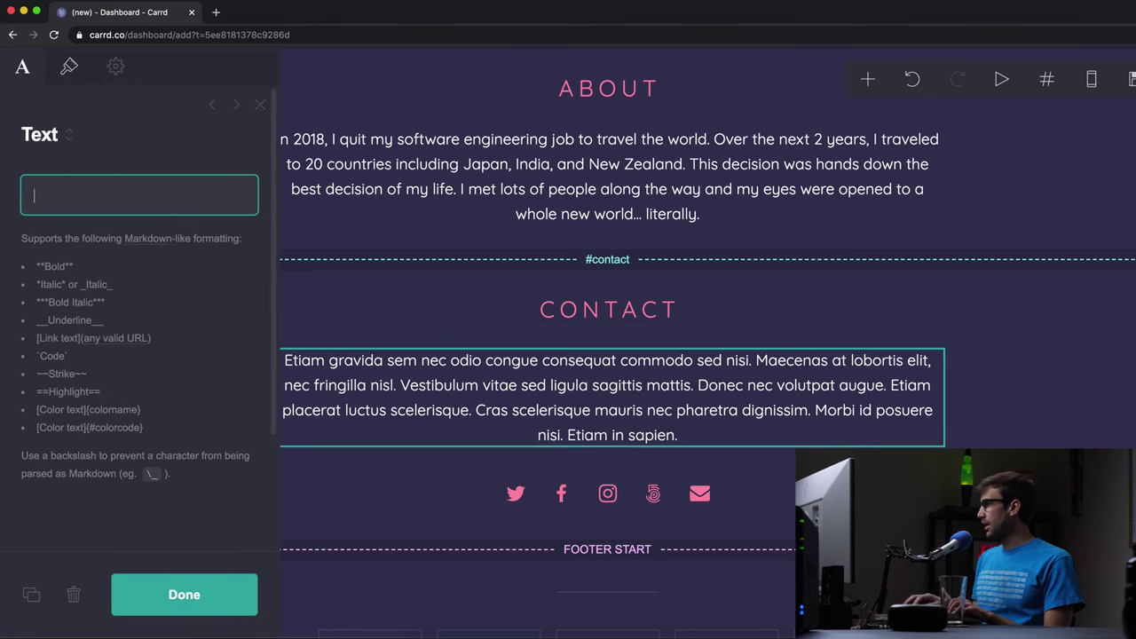
{"action": "key", "text": "super+v"}
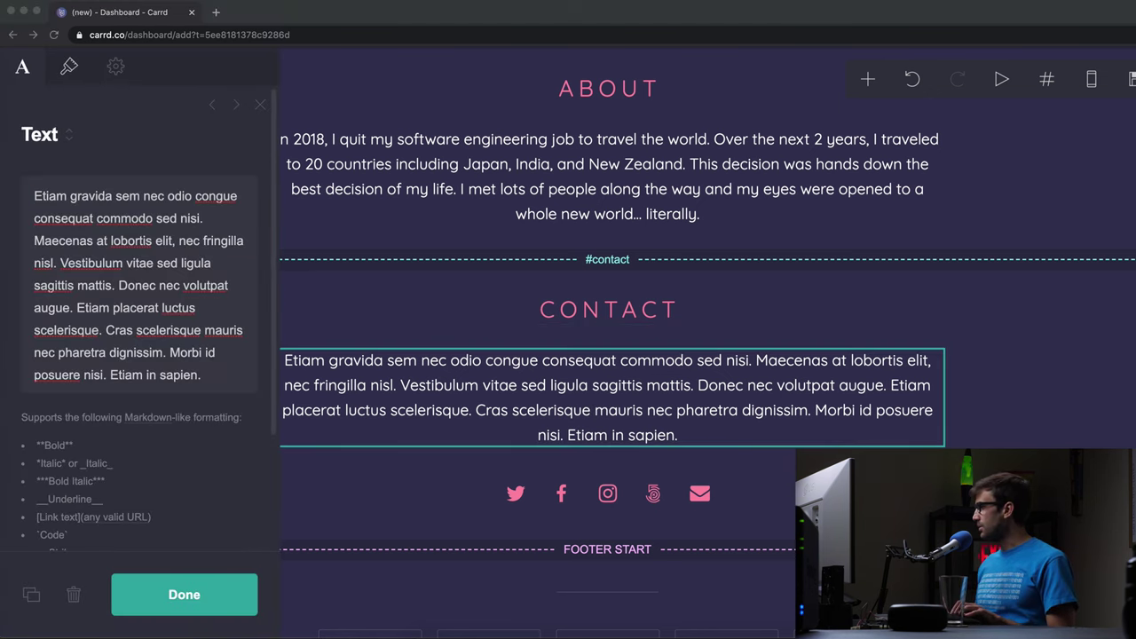
{"action": "left_click", "coordinate": [203, 309]}
{"action": "key", "text": "super+a"}
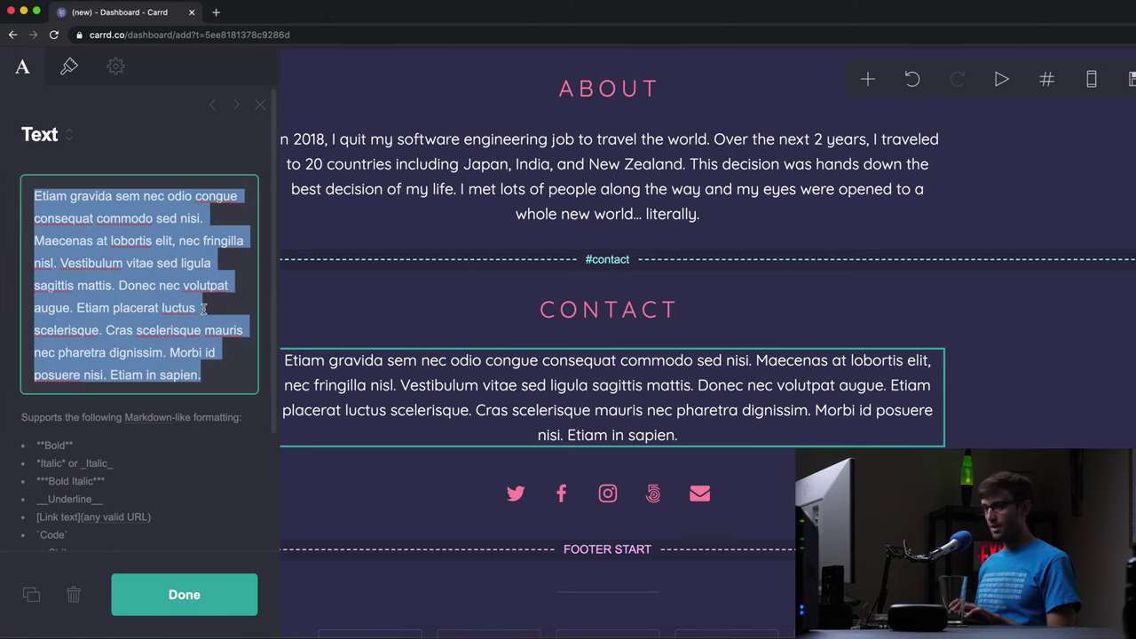
{"action": "type", "text": "I love talking about travel, so please don't hesitate to reach out to me on social media or via email."}
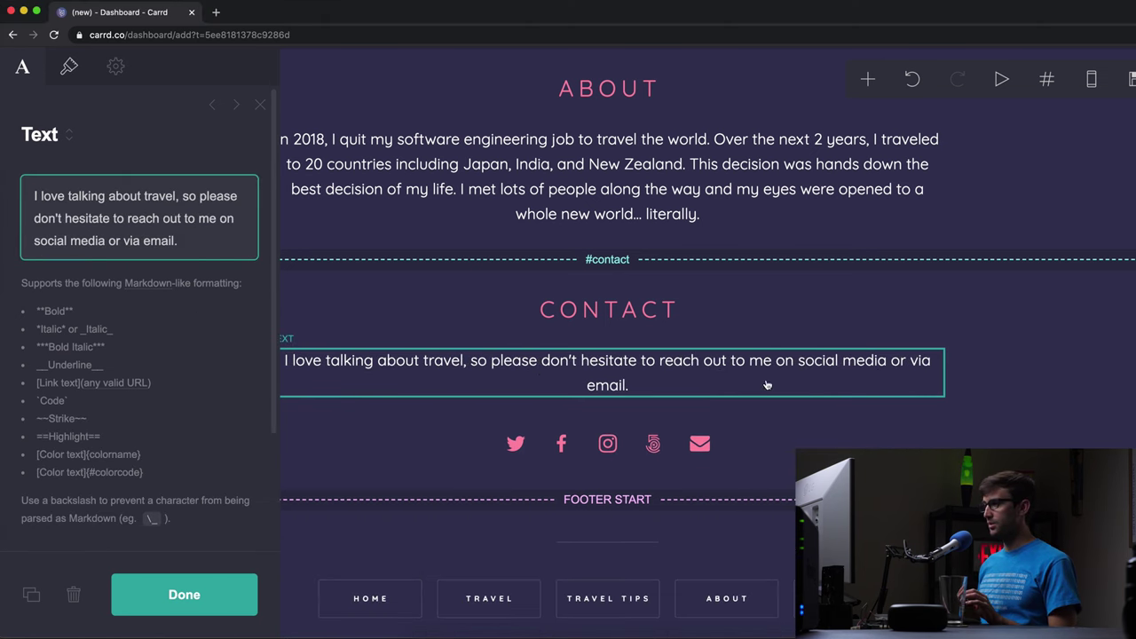
{"action": "left_click", "coordinate": [183, 595]}
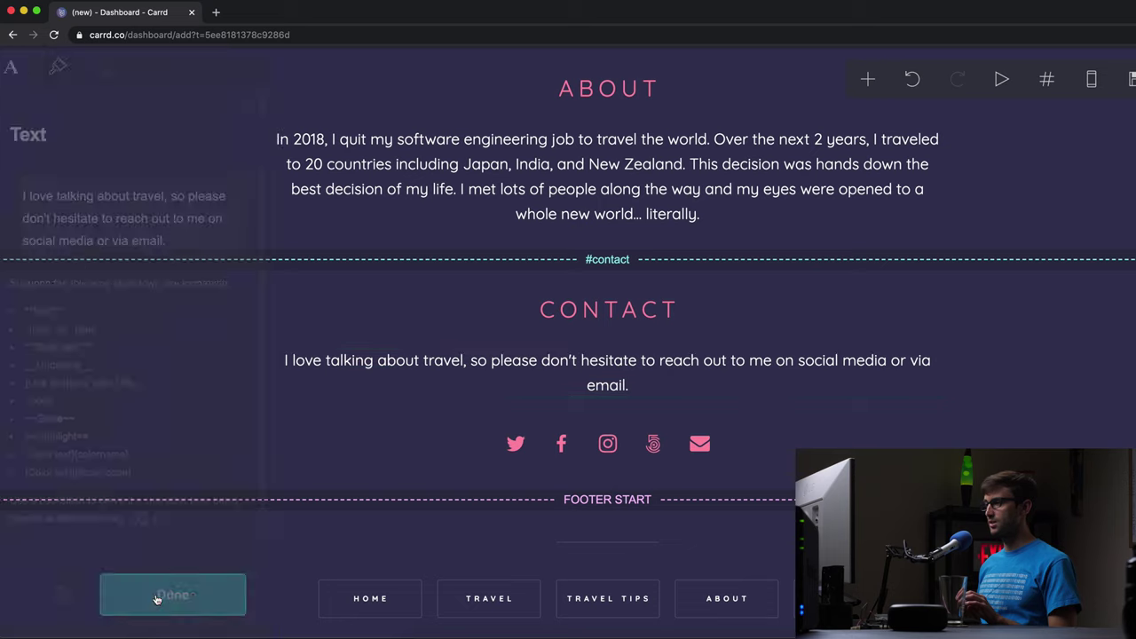
{"action": "left_click", "coordinate": [600, 447]}
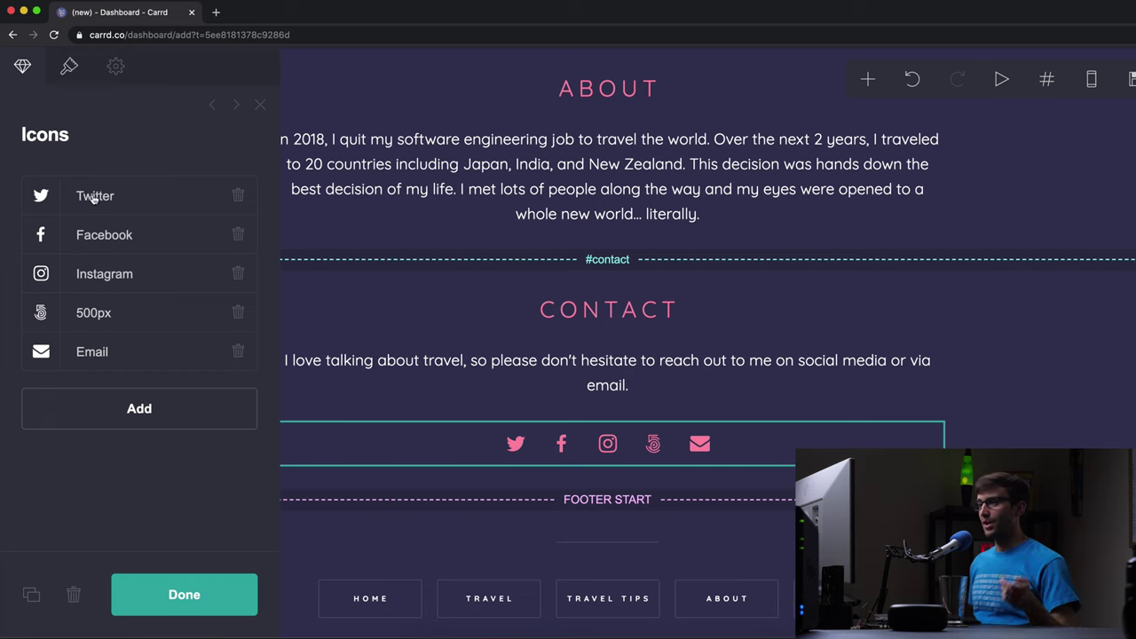
{"action": "left_click", "coordinate": [160, 597]}
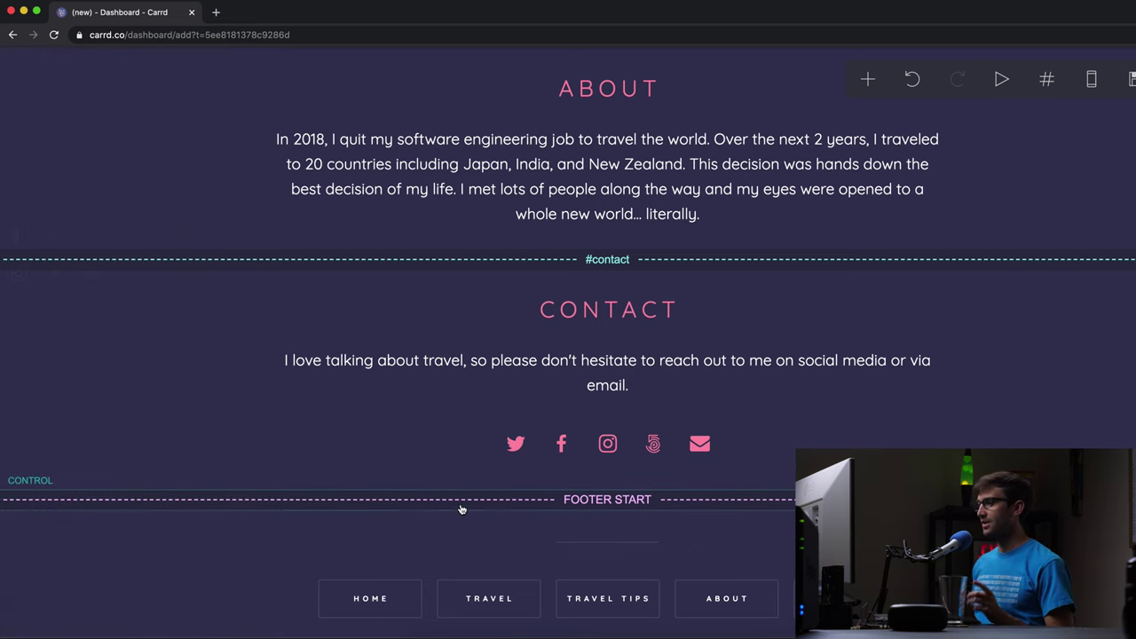
{"action": "scroll", "coordinate": [594, 401], "scroll_direction": "up", "scroll_amount": 20}
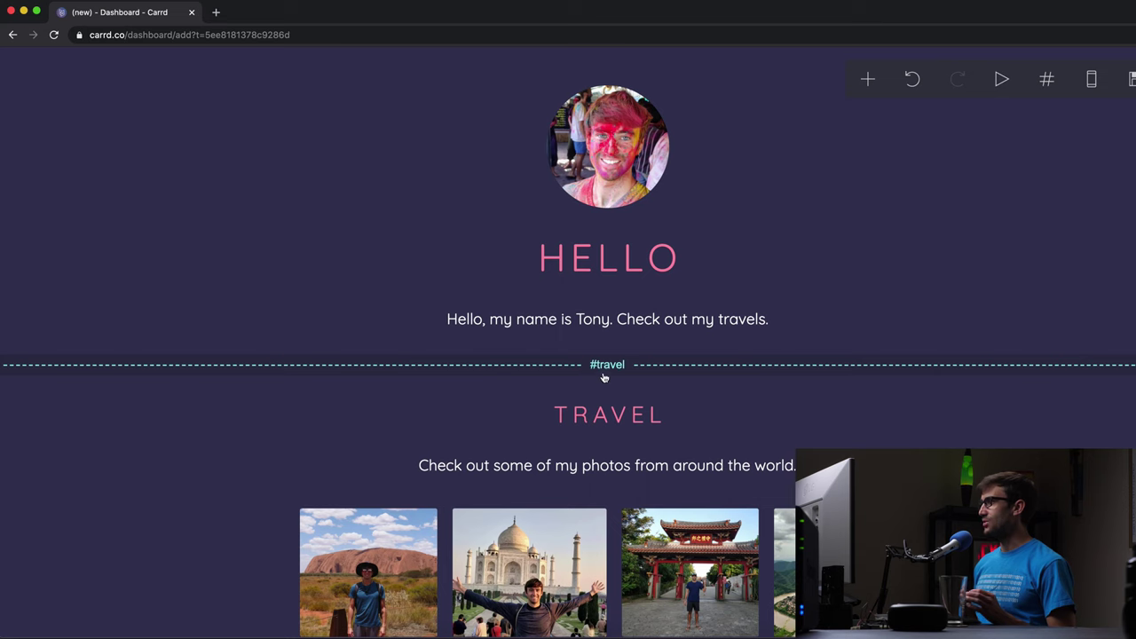
{"action": "left_click", "coordinate": [1092, 79]}
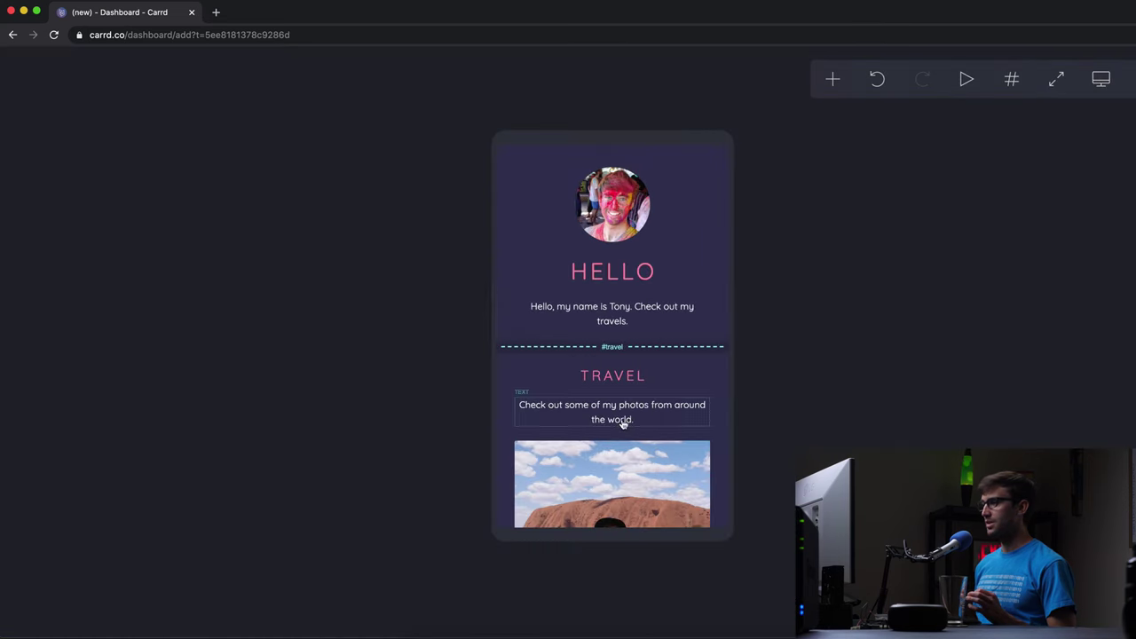
{"action": "scroll", "coordinate": [613, 418], "scroll_direction": "down", "scroll_amount": 5}
{"action": "scroll", "coordinate": [682, 391], "scroll_direction": "down", "scroll_amount": 10}
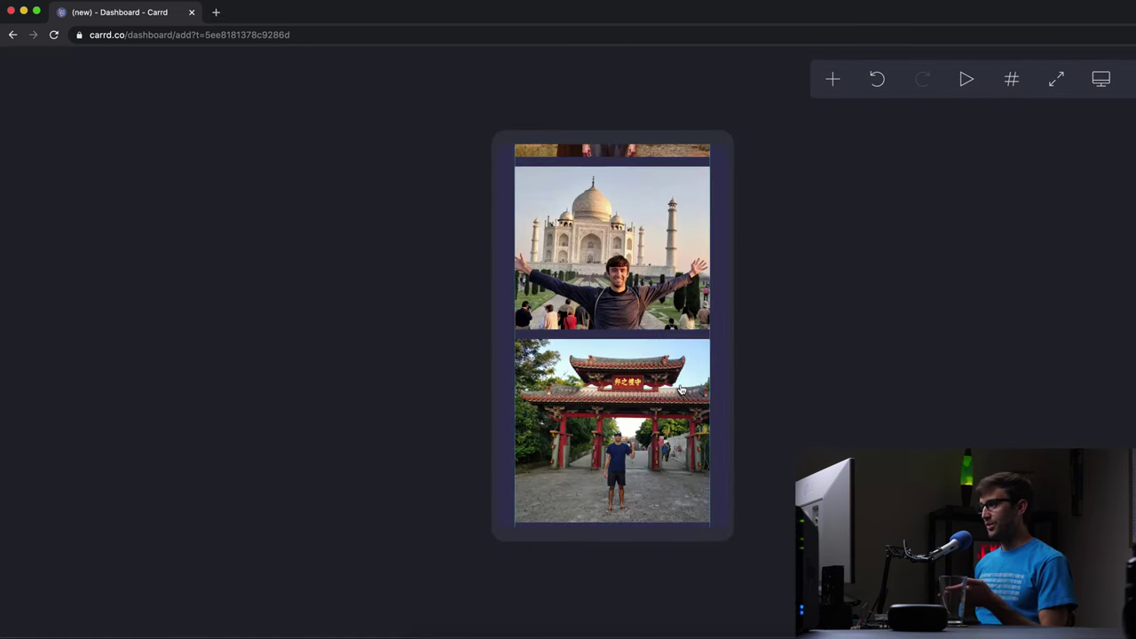
{"action": "scroll", "coordinate": [683, 391], "scroll_direction": "down", "scroll_amount": 8}
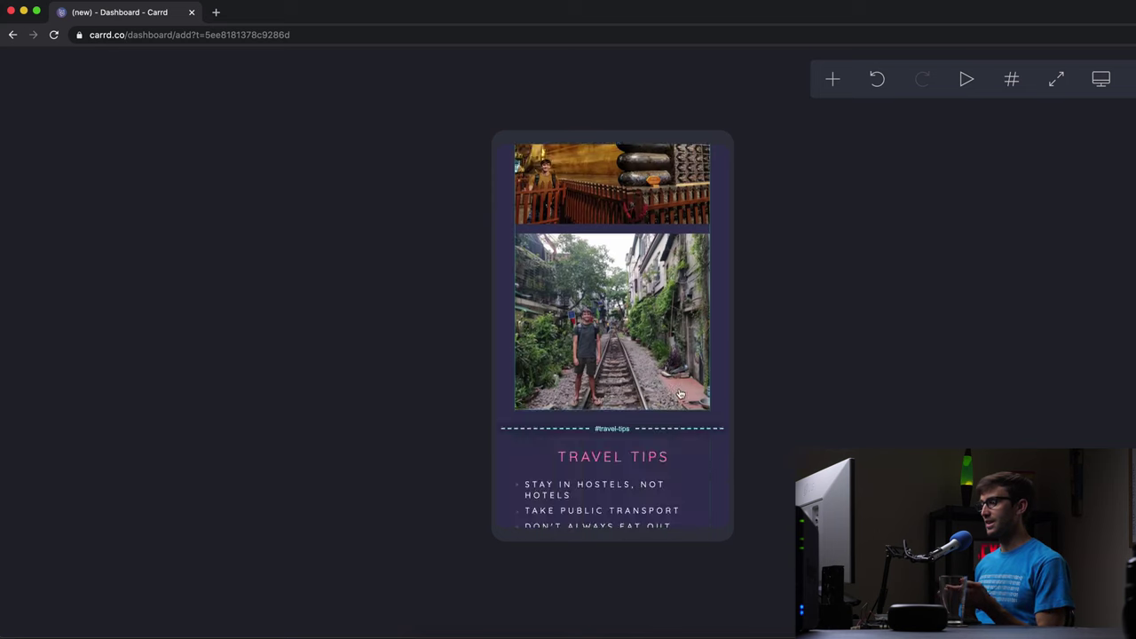
{"action": "scroll", "coordinate": [688, 382], "scroll_direction": "up", "scroll_amount": 15}
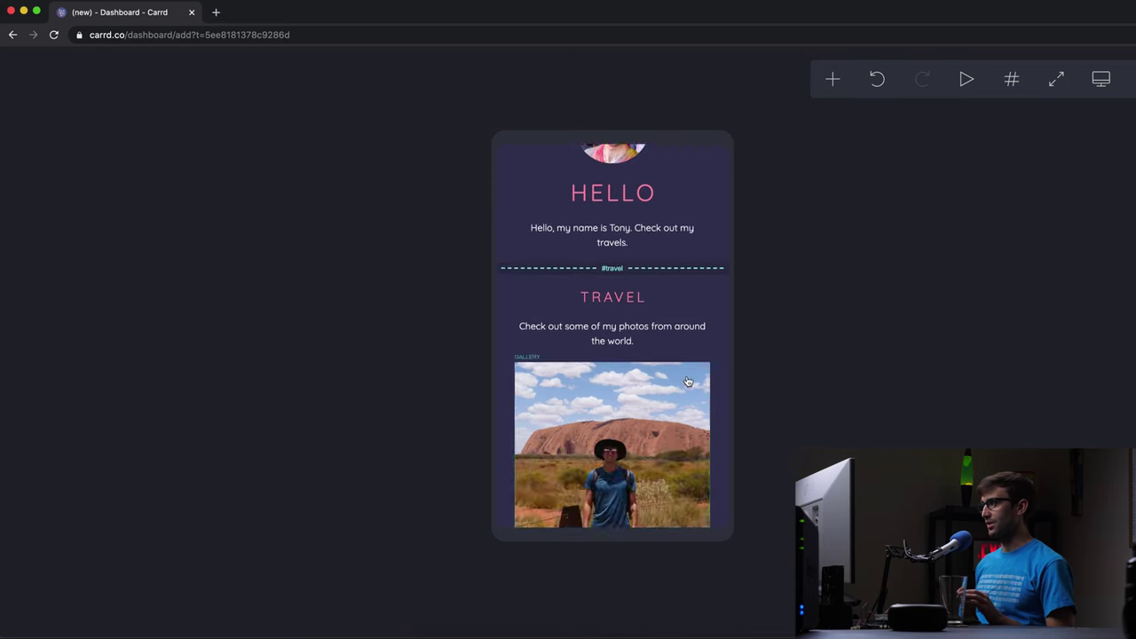
{"action": "left_click", "coordinate": [1094, 83]}
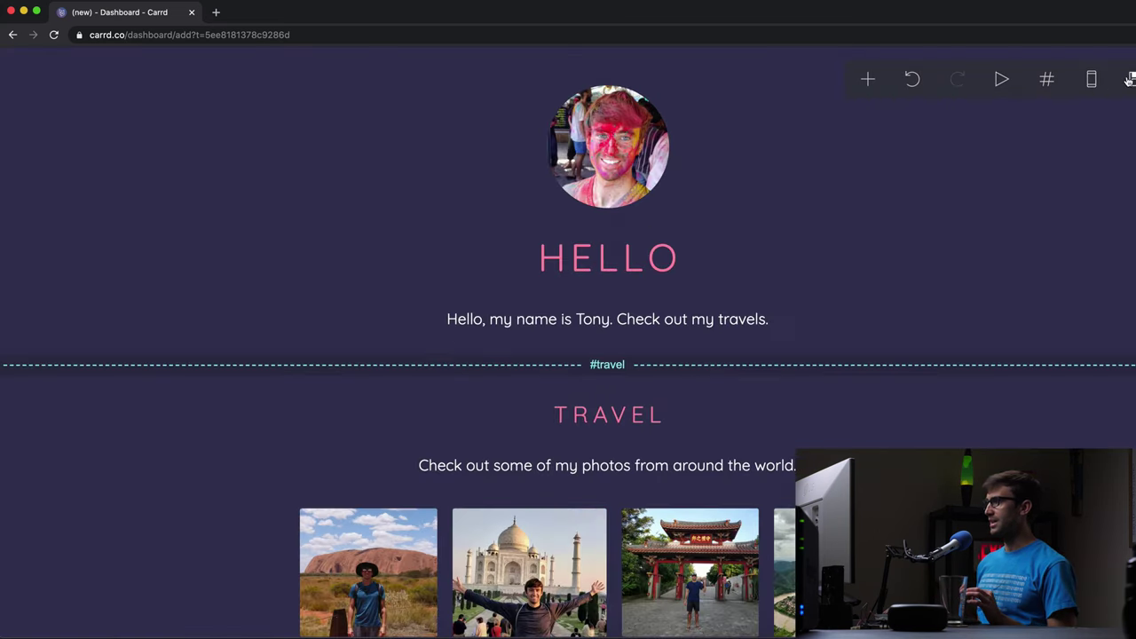
- Give the site the title 'Tony Travels' and description 'Tony Travels Carrd page'
{"action": "left_click", "coordinate": [1130, 80]}
{"action": "left_click", "coordinate": [64, 233]}
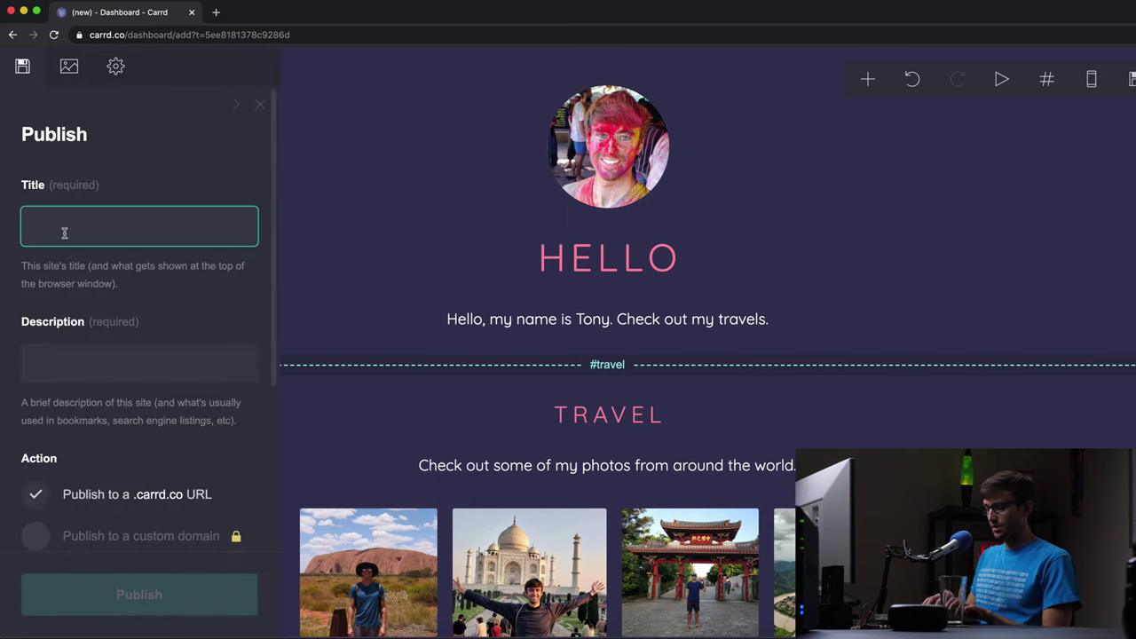
{"action": "type", "text": "Tony Travels"}
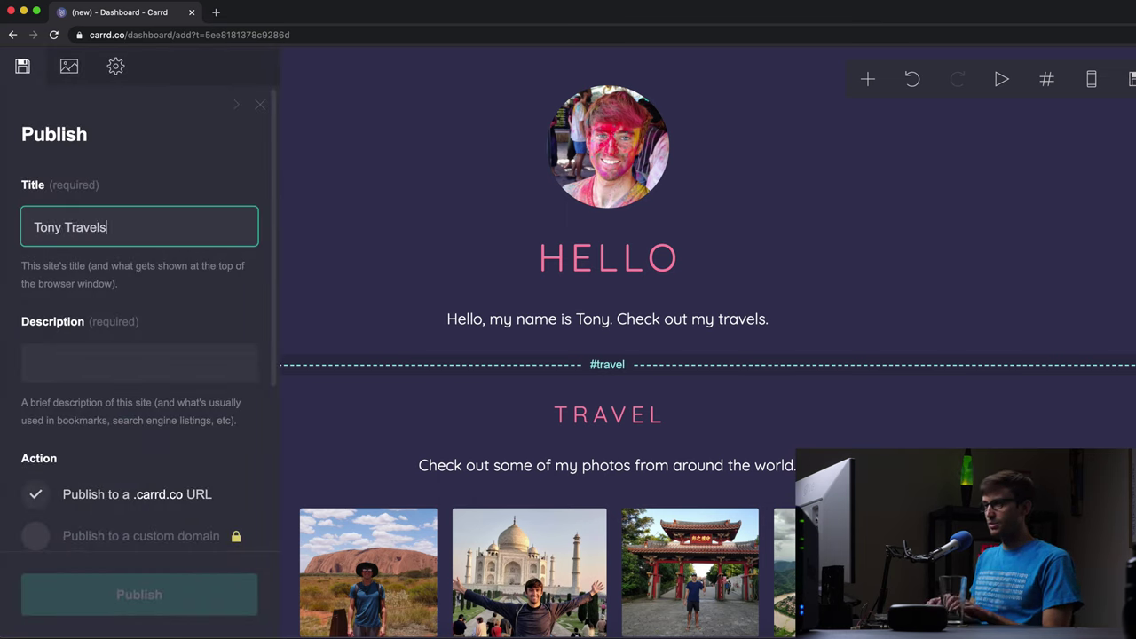
{"action": "left_click", "coordinate": [140, 363]}
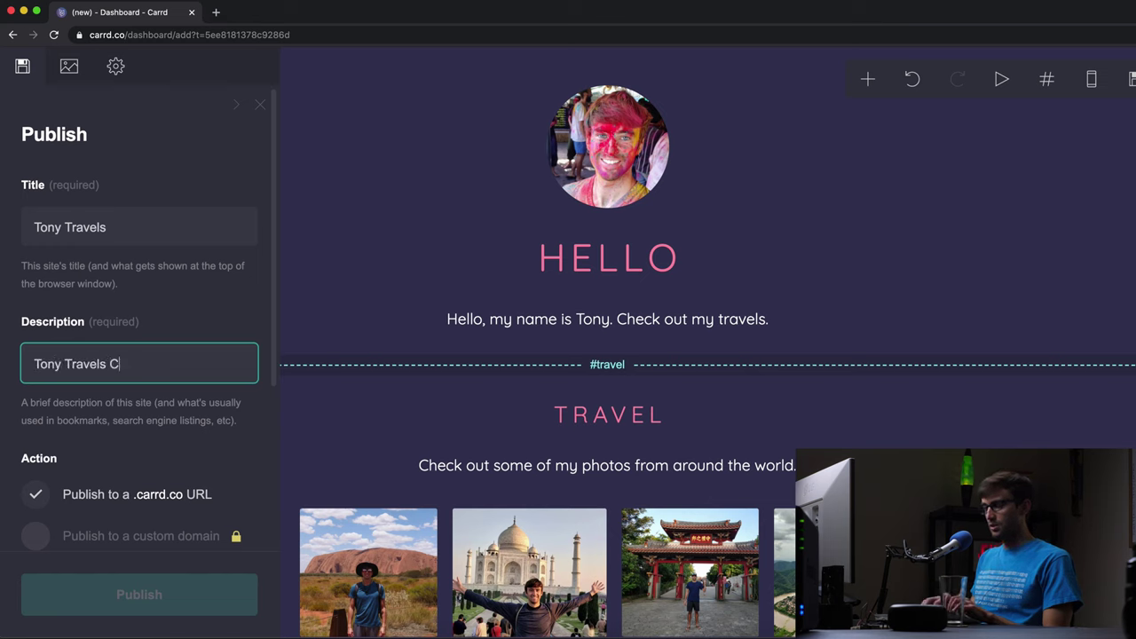
{"action": "type", "text": "Tony Travels Carrd a"}
{"action": "type", "text": "age"}
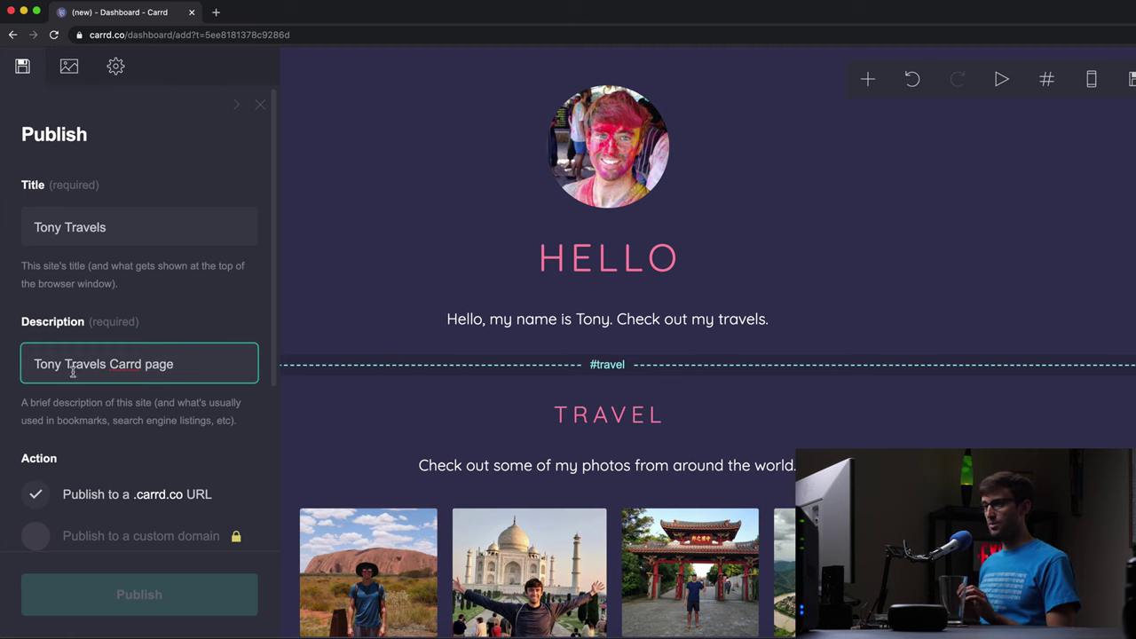
- Set the address to tonytravels.carrd.co and publish the site
{"action": "scroll", "coordinate": [81, 382], "scroll_direction": "down", "scroll_amount": 3}
{"action": "left_click", "coordinate": [111, 478]}
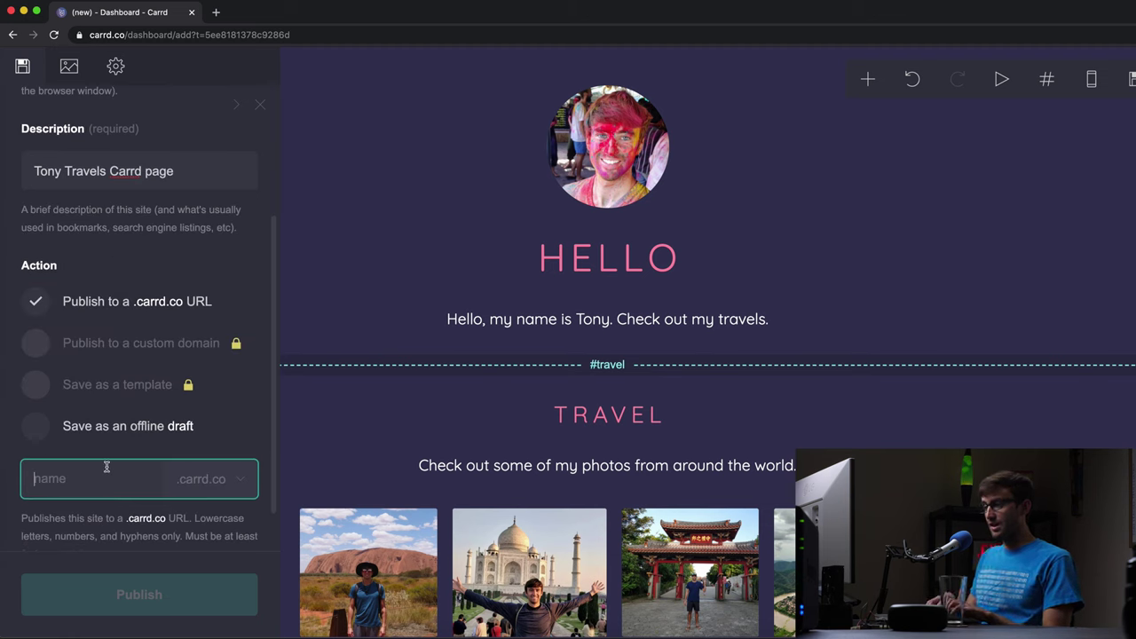
{"action": "type", "text": "tonytr"}
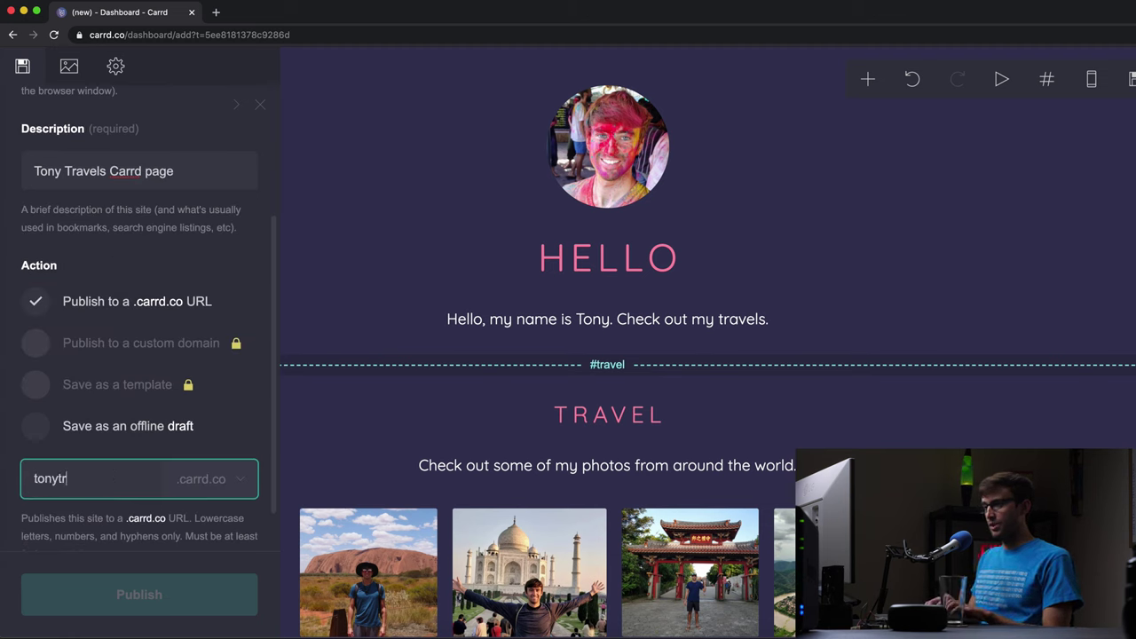
{"action": "type", "text": "avels"}
{"action": "left_click", "coordinate": [122, 594]}
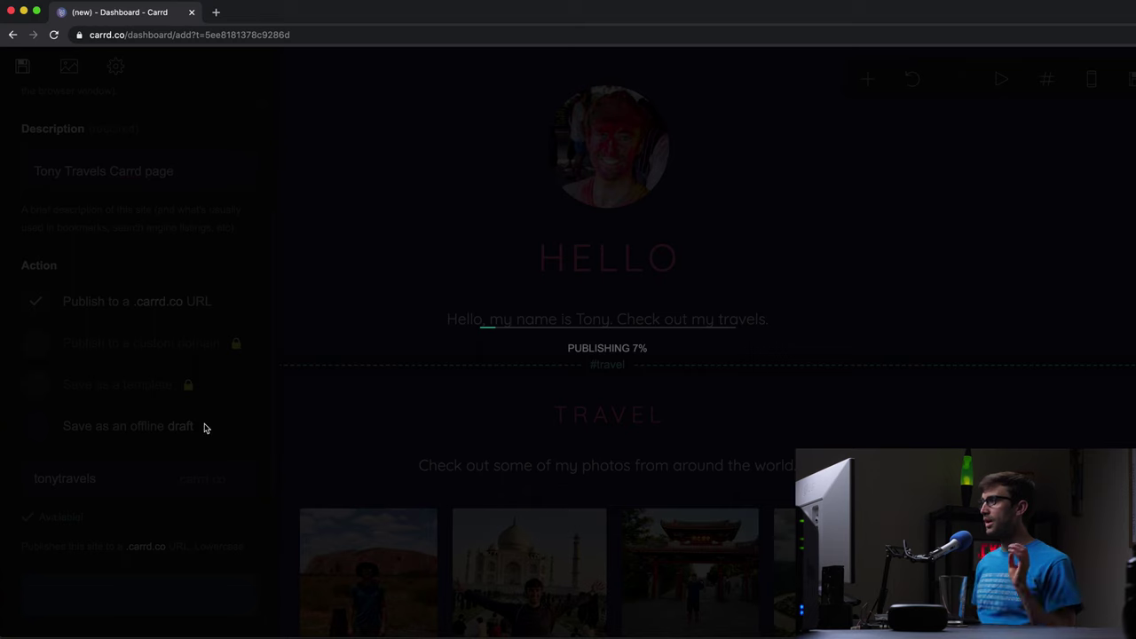